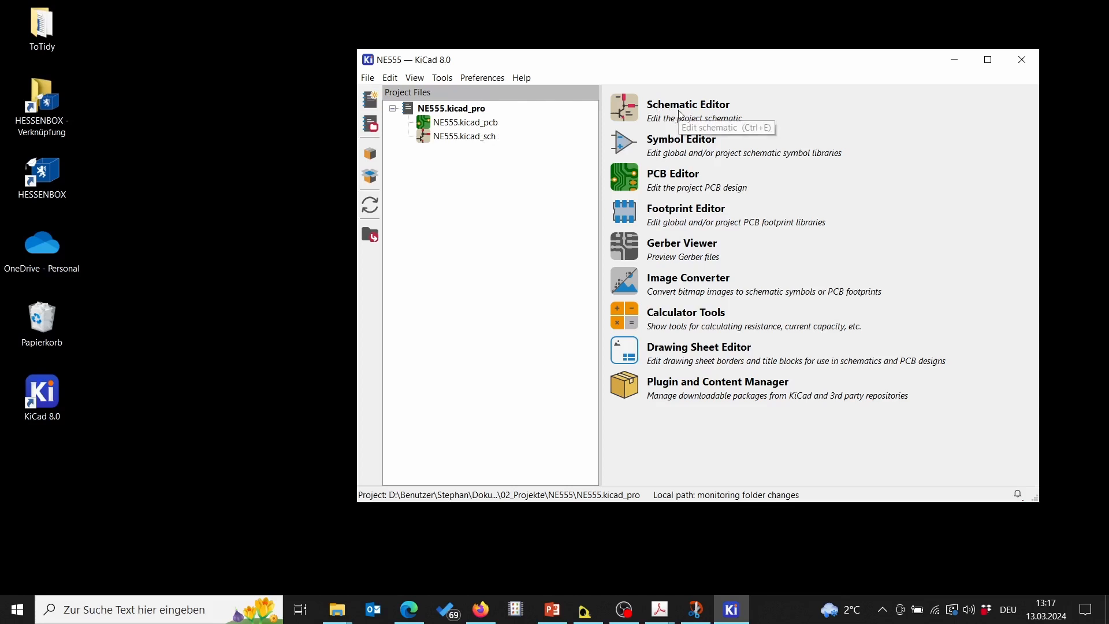
Open the project schematic and, in its page settings, set the issue date to 2024-03-13 and the revision to Rev 0.1
click(636, 109)
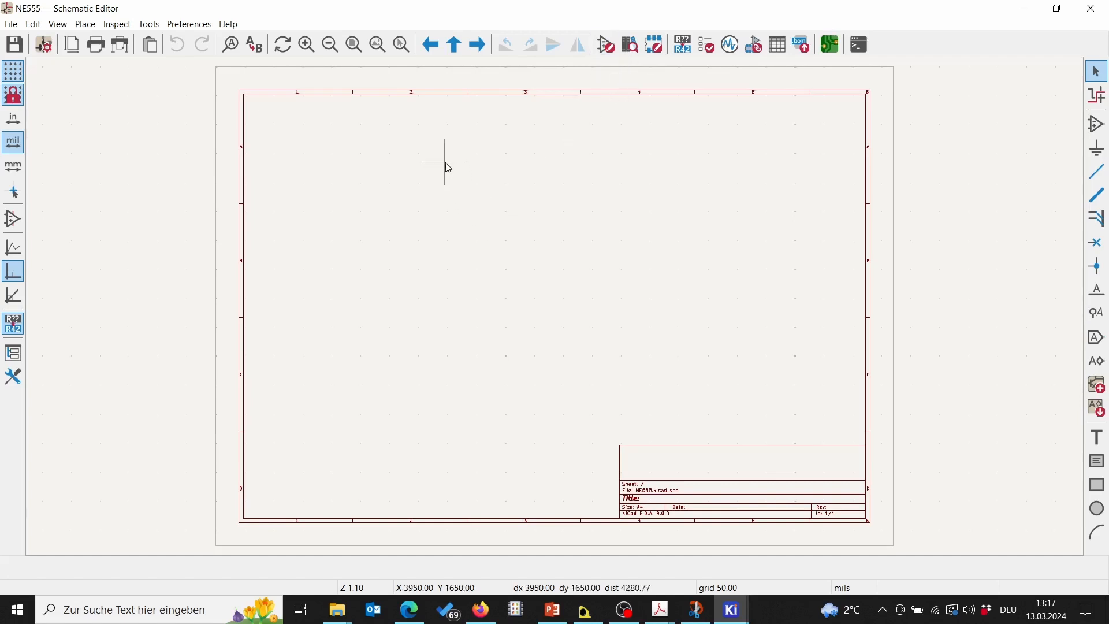
click(72, 45)
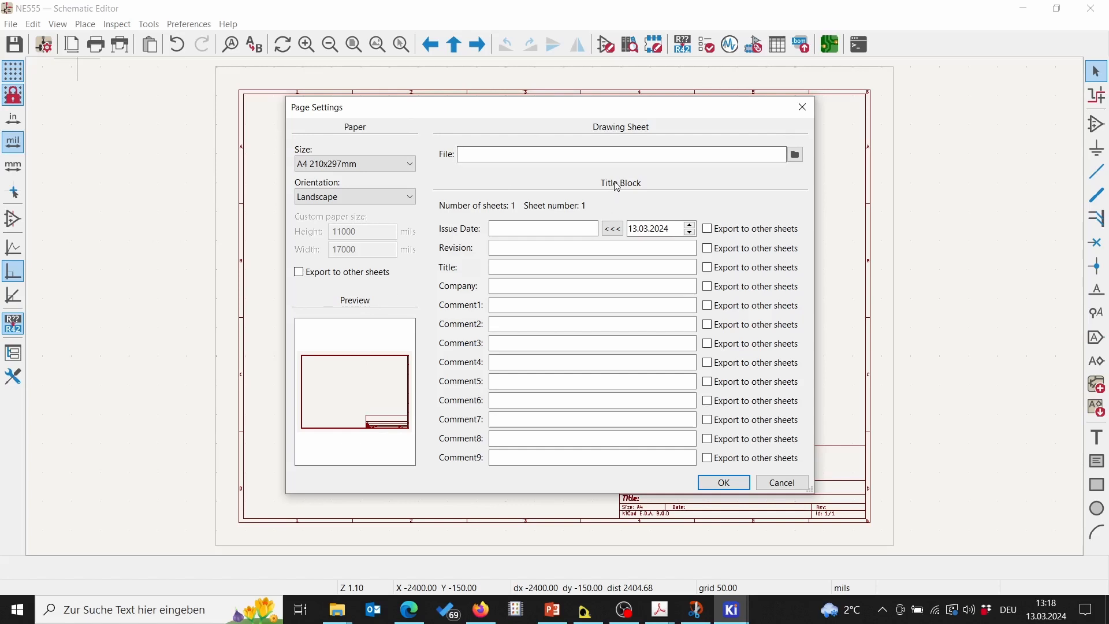
click(619, 231)
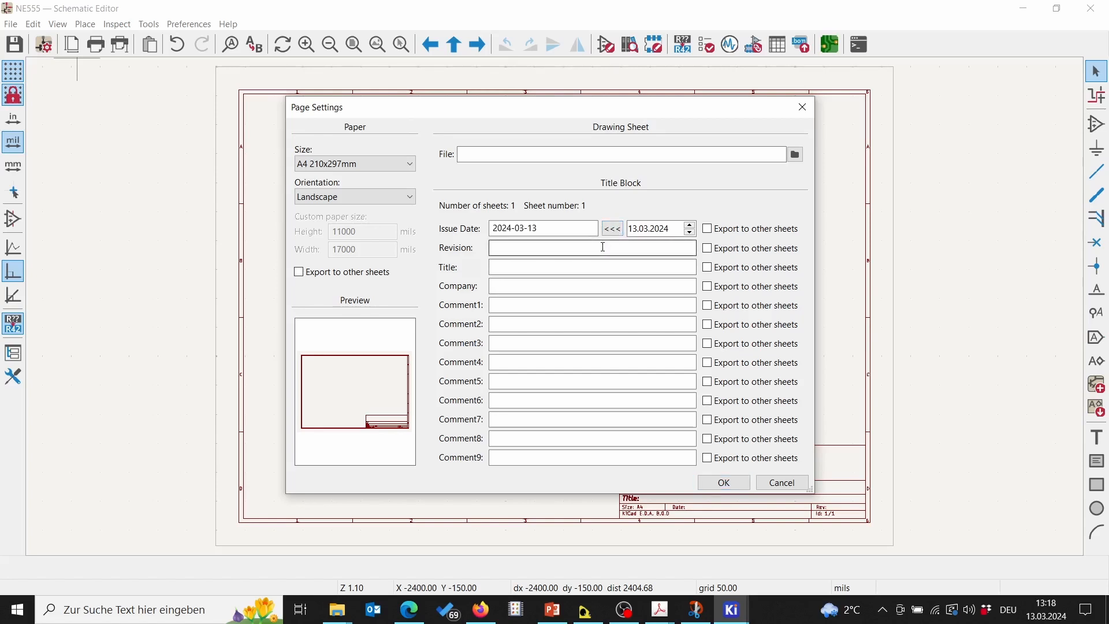
click(602, 251)
text(Rec)
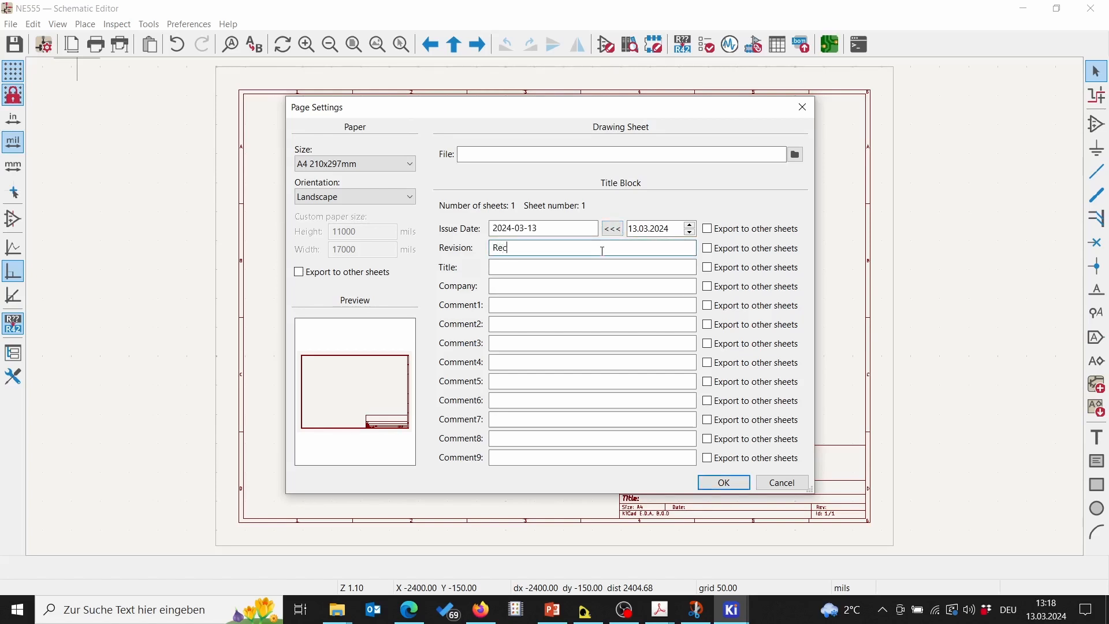
key(BackSpace)
text(v 0.1)
key(Tab)
key(Tab)
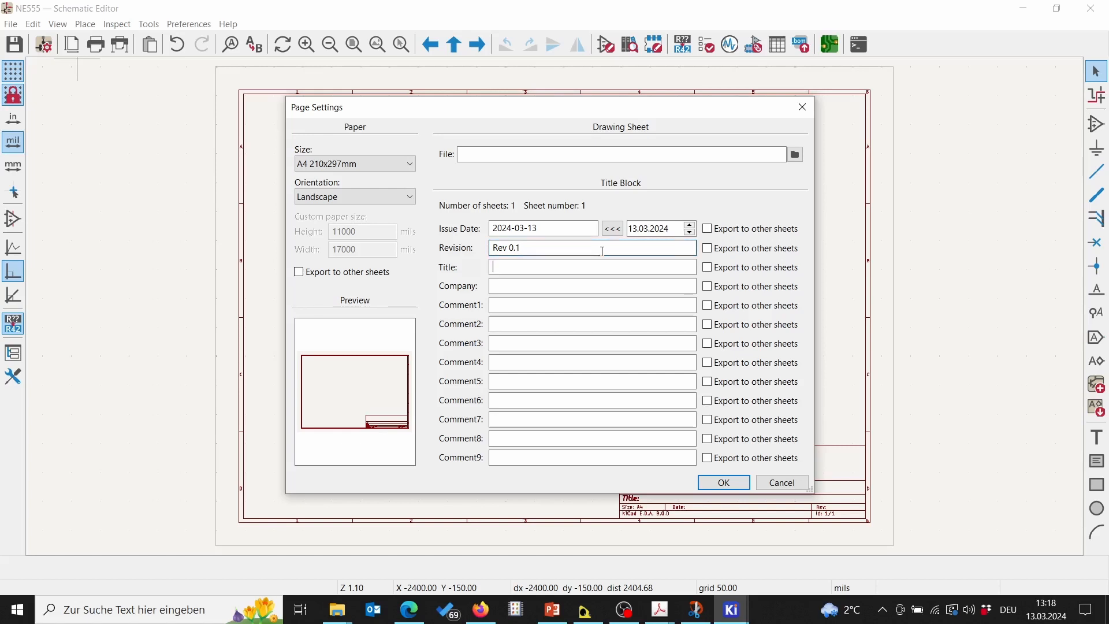
Set the sheet title to "NE555 Timer - Blinking LED" and the company to "University of Applied Science Darmstadt"
text(Ne)
key(BackSpace)
text(E555 Timer )
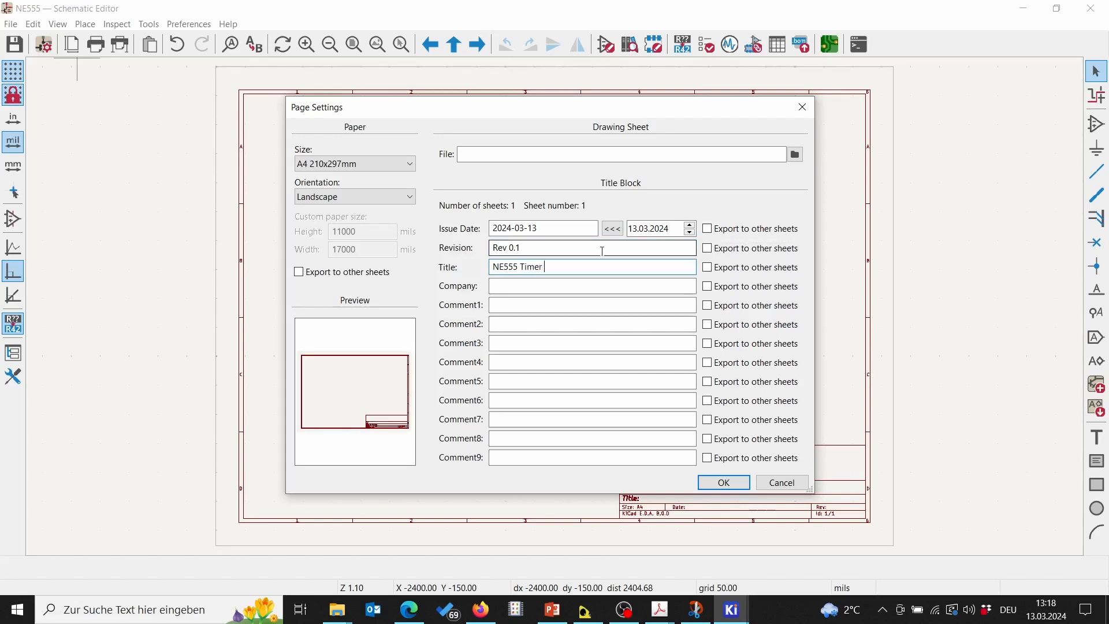
text(- Blinking)
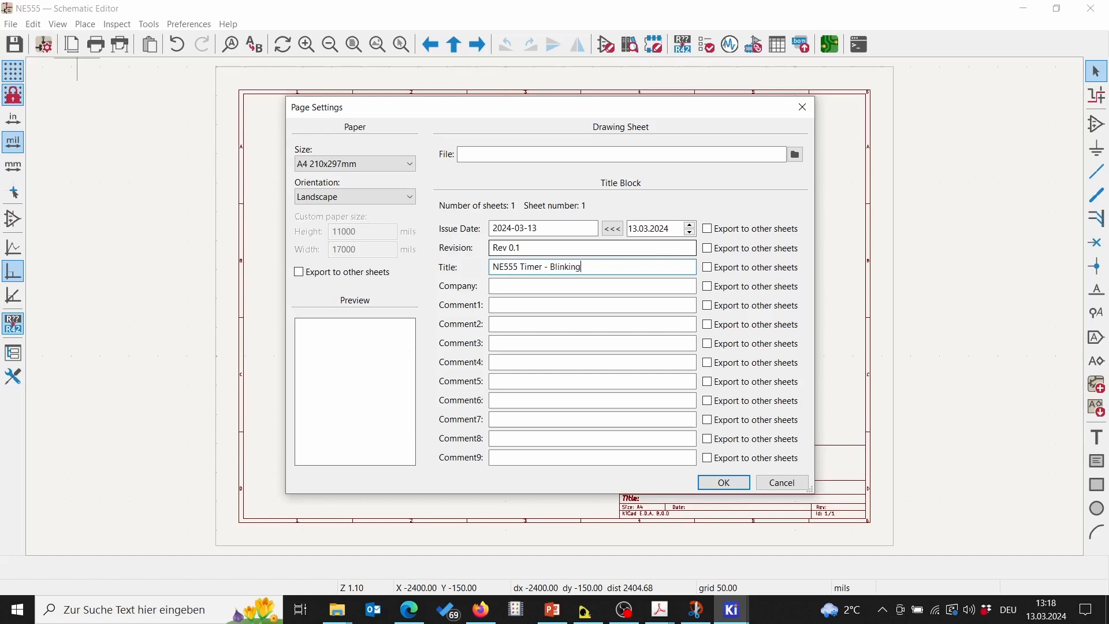
text( LED)
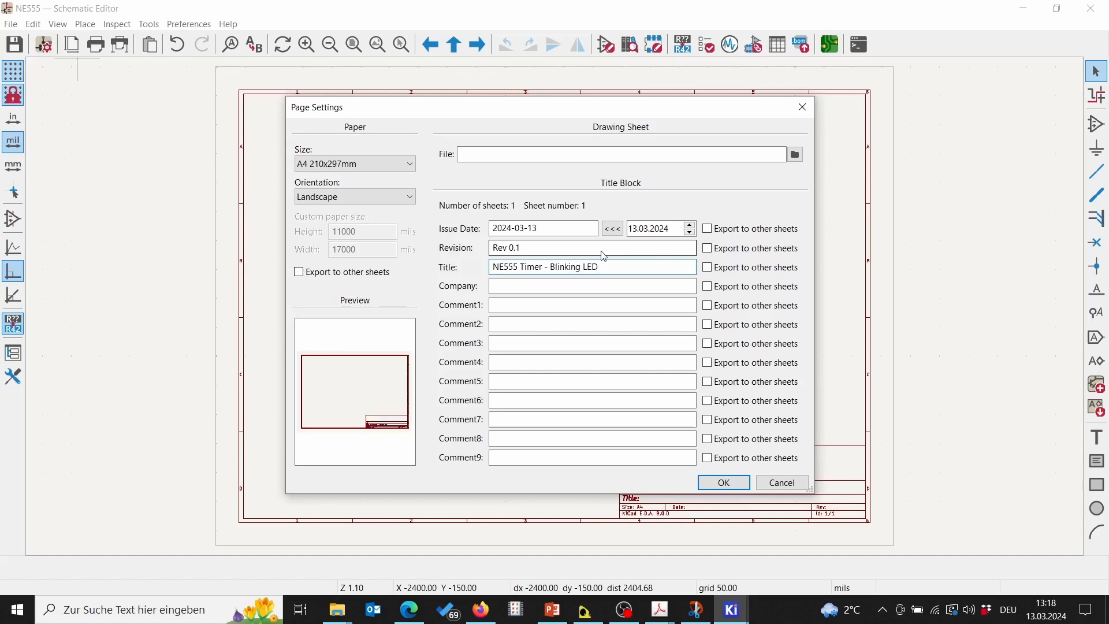
key(Tab)
text(Univ)
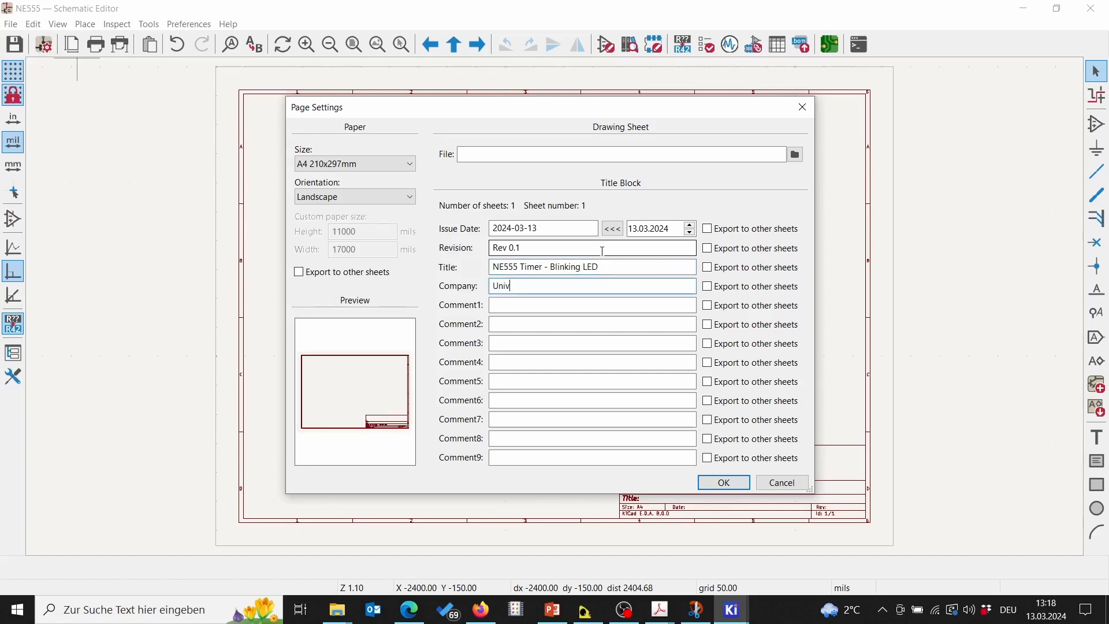
text(ersity of Applied Scienc)
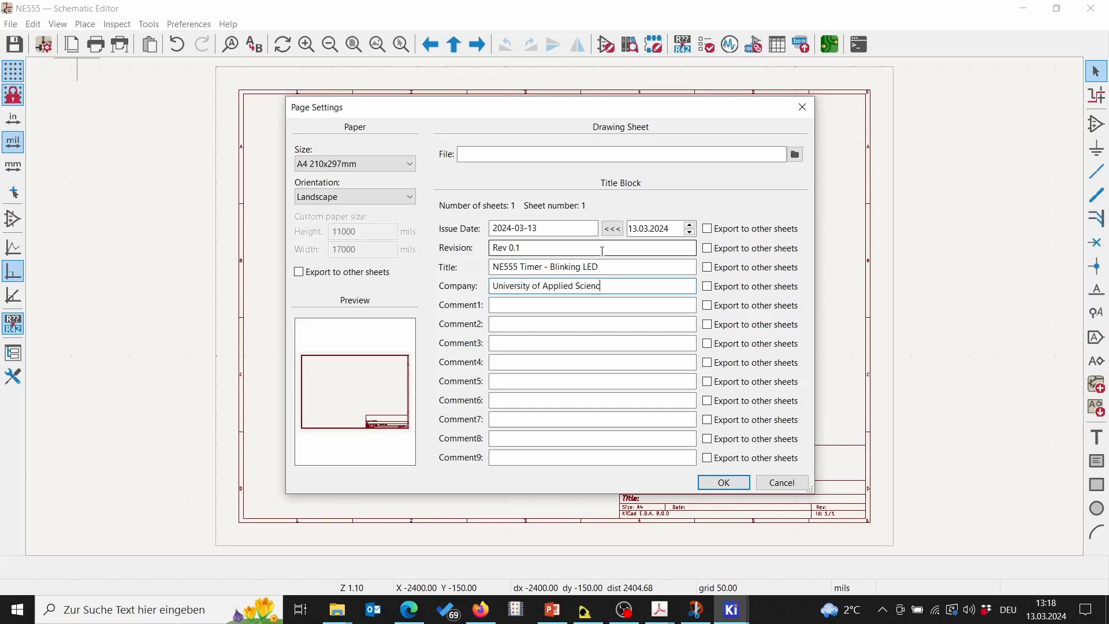
text(e Darmstadt)
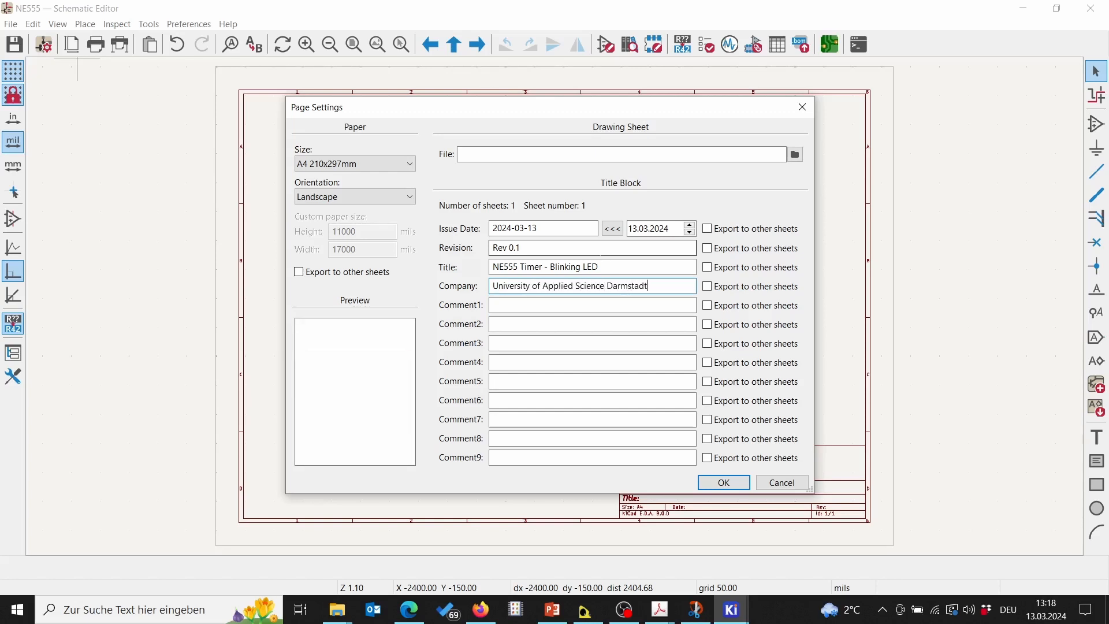
Fill in the first comment with "Author:" and the author's name, apply the page settings, and check the title block
key(Tab)
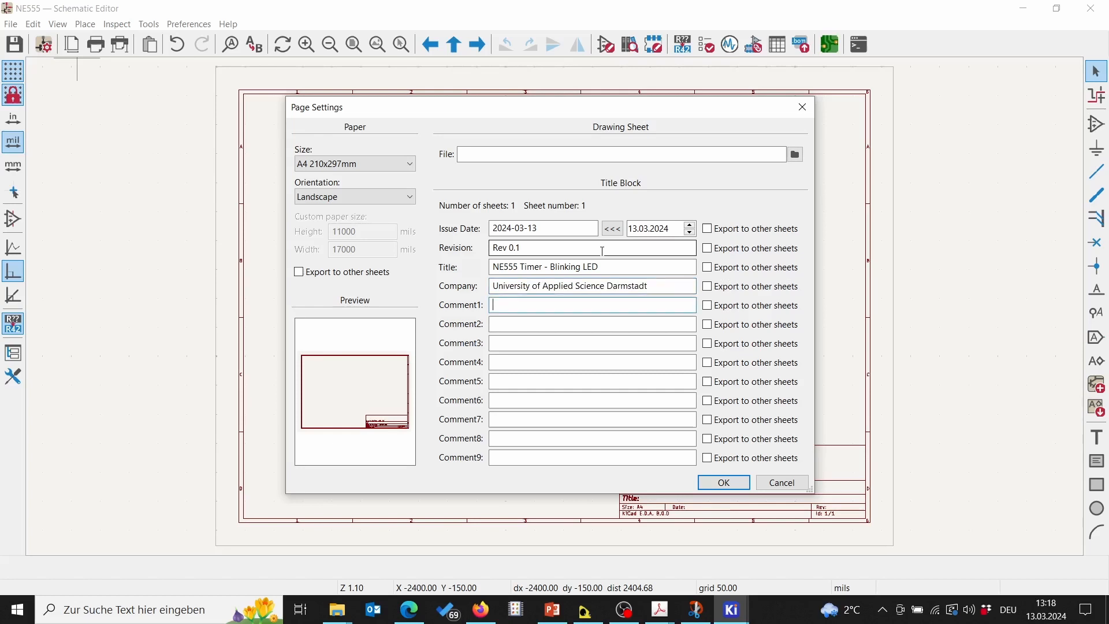
text(Author: S. Bannwarth)
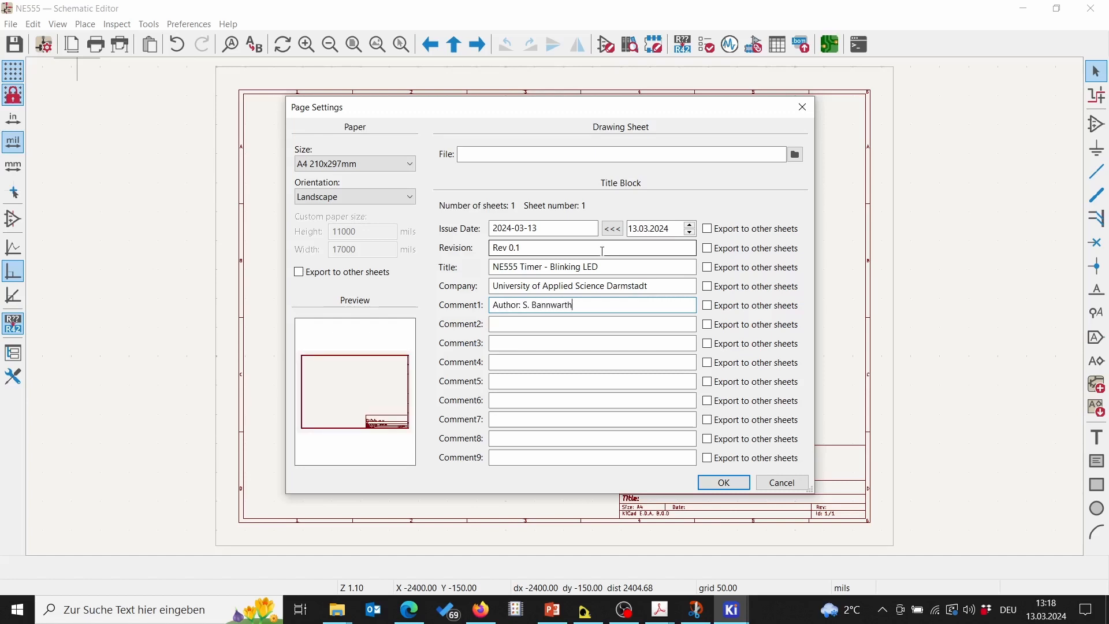
click(735, 484)
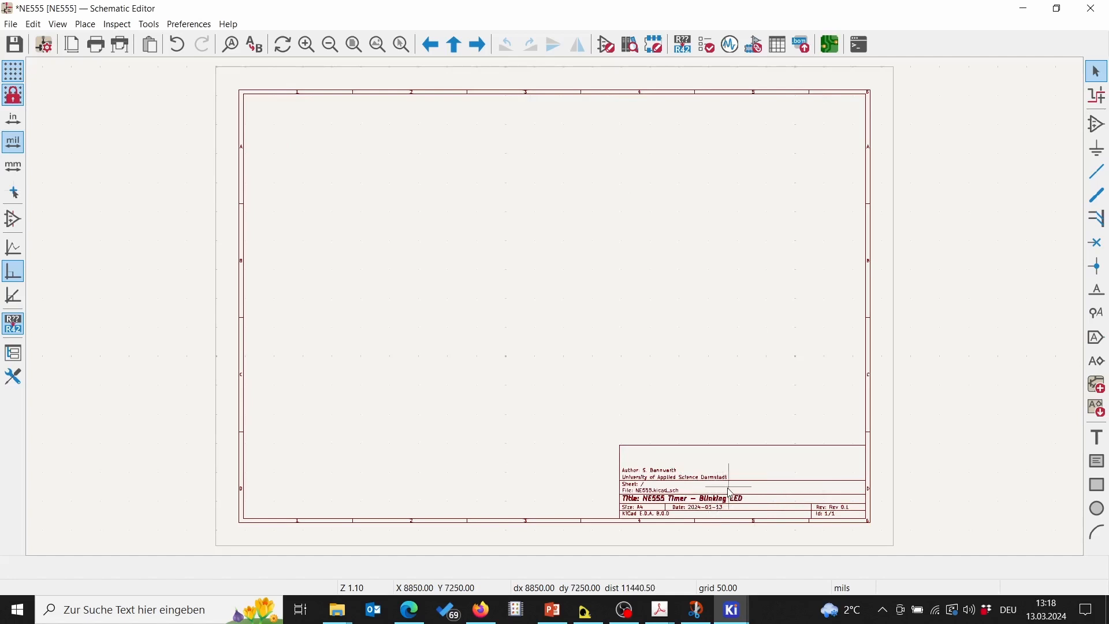
scroll(722, 492, up, 2)
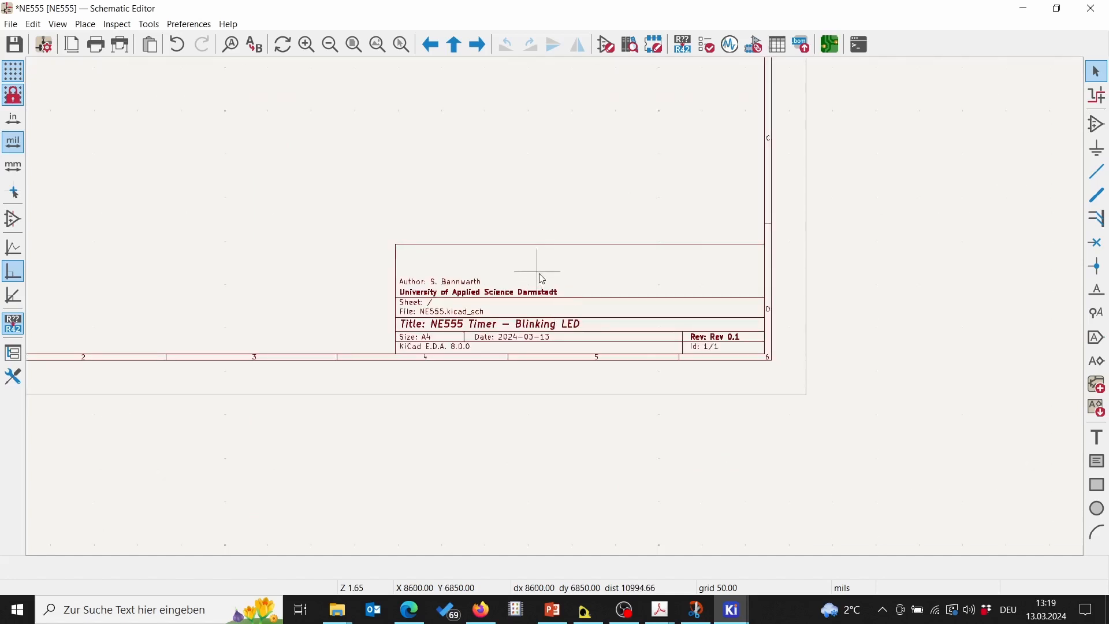
scroll(537, 268, up, 4)
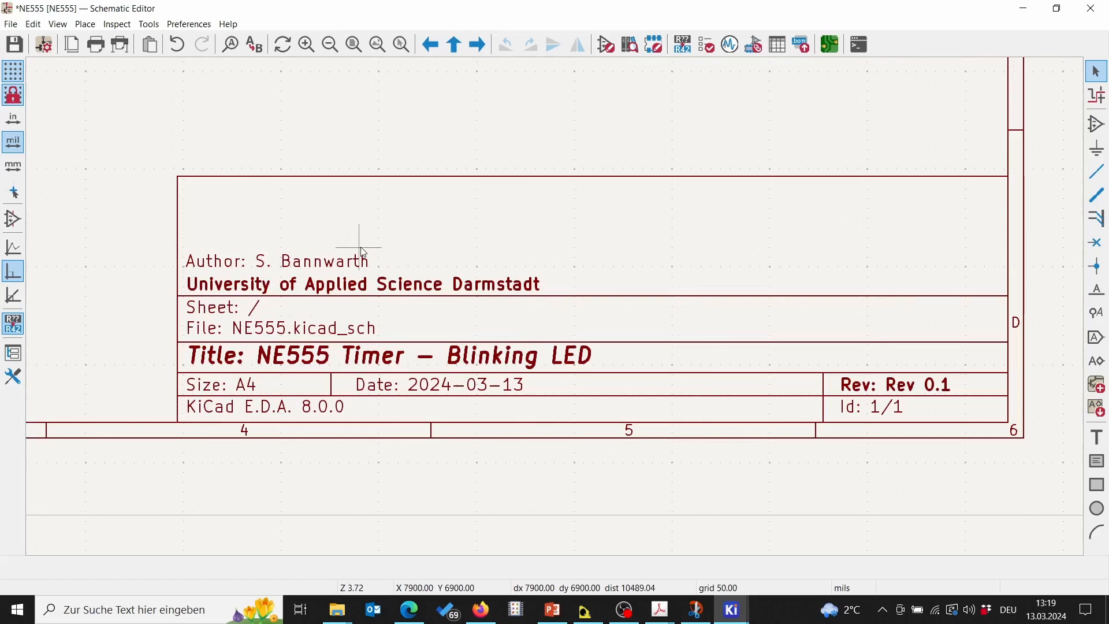
click(354, 44)
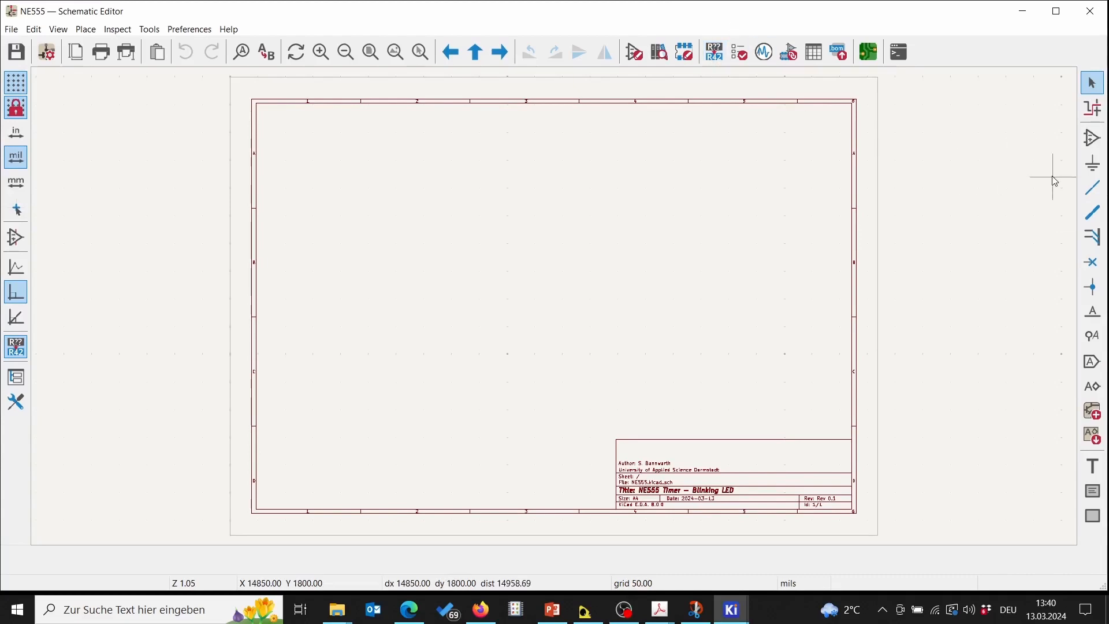
Place a resistor symbol (Device: R) near the upper-left corner of the schematic sheet
click(1092, 137)
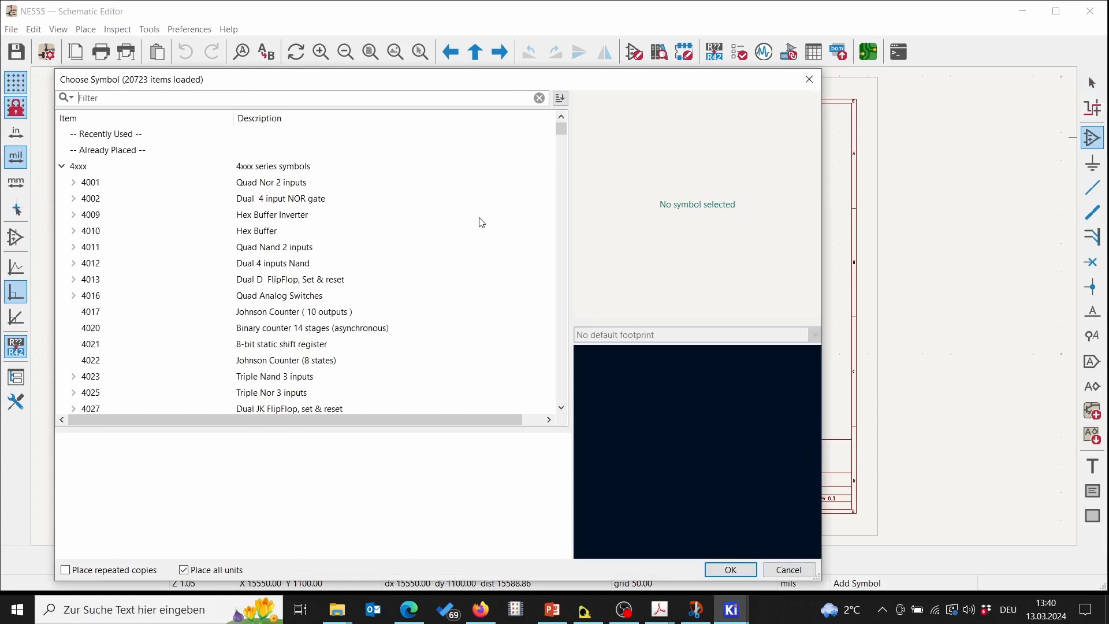
drag(449, 71, 652, 70)
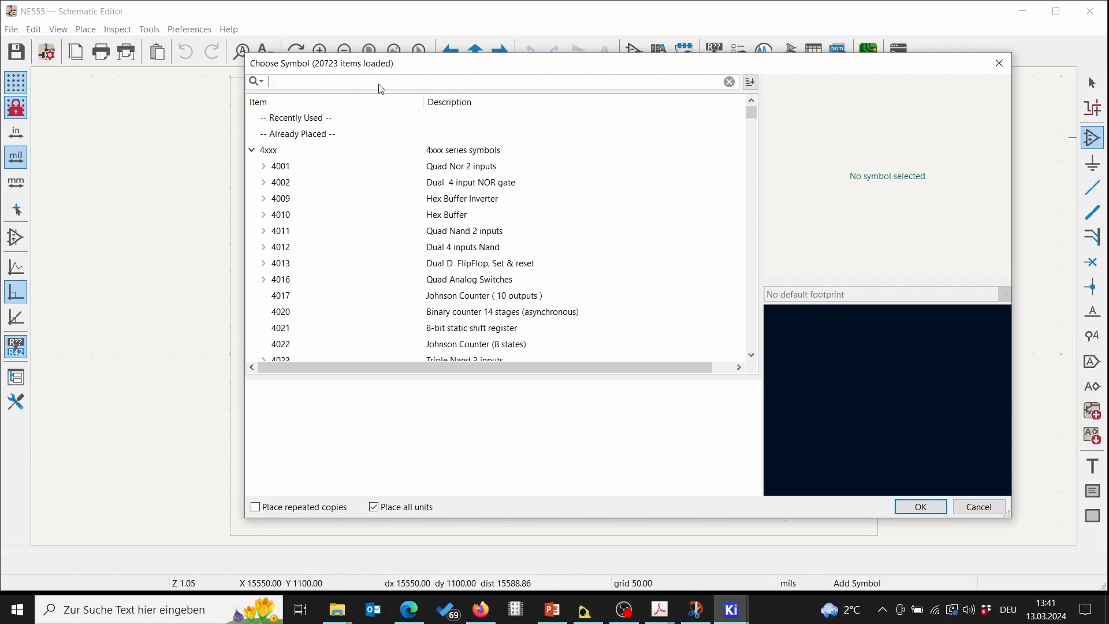
text(RT)
key(BackSpace)
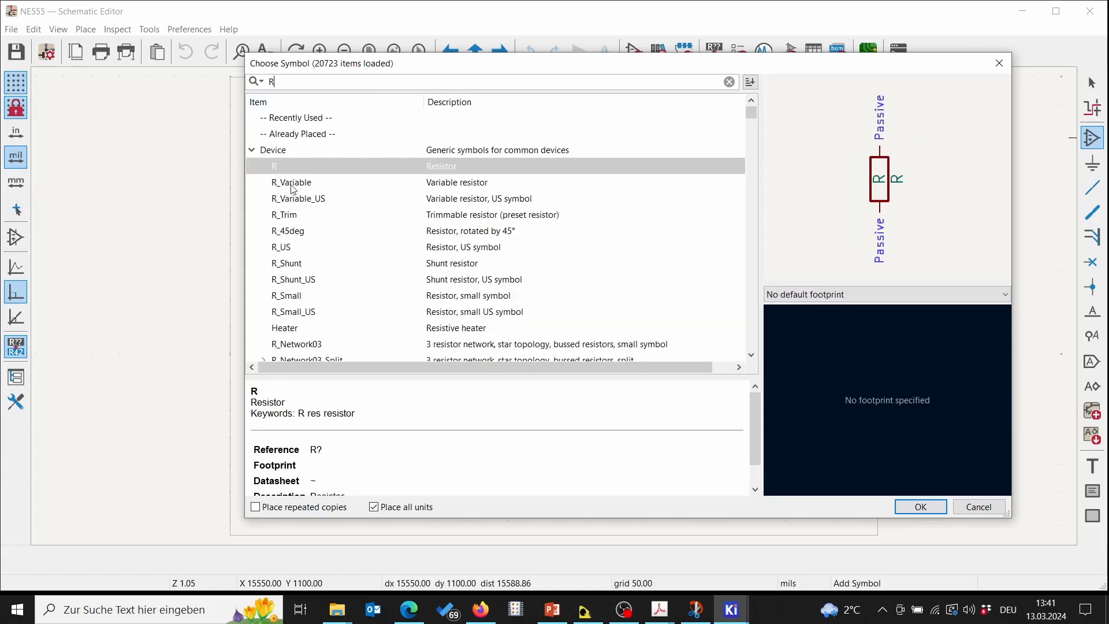
click(294, 167)
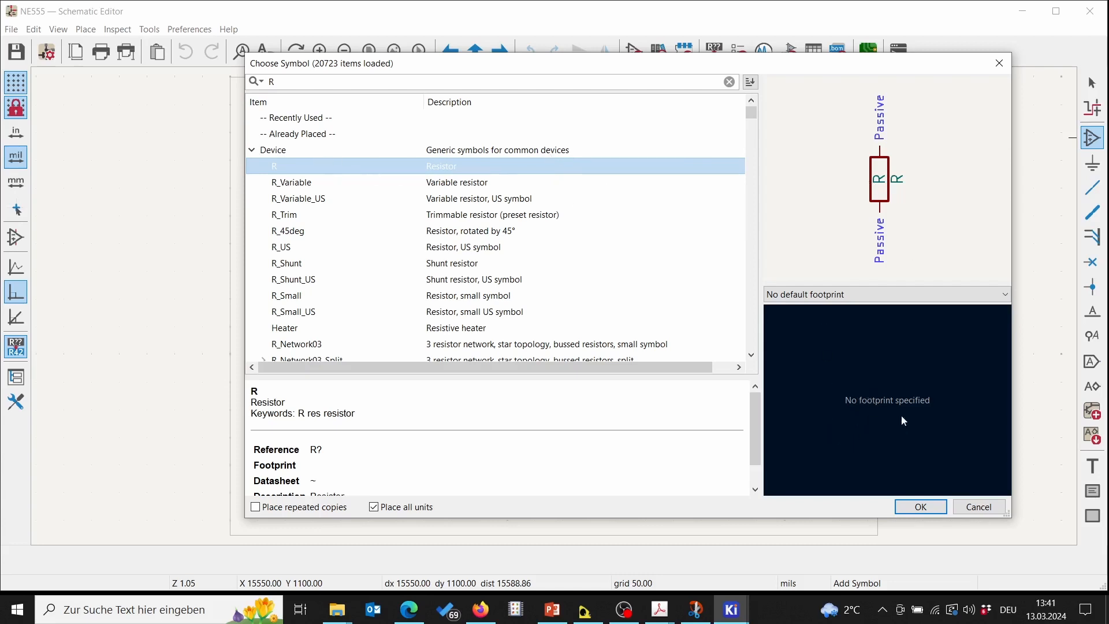
click(921, 507)
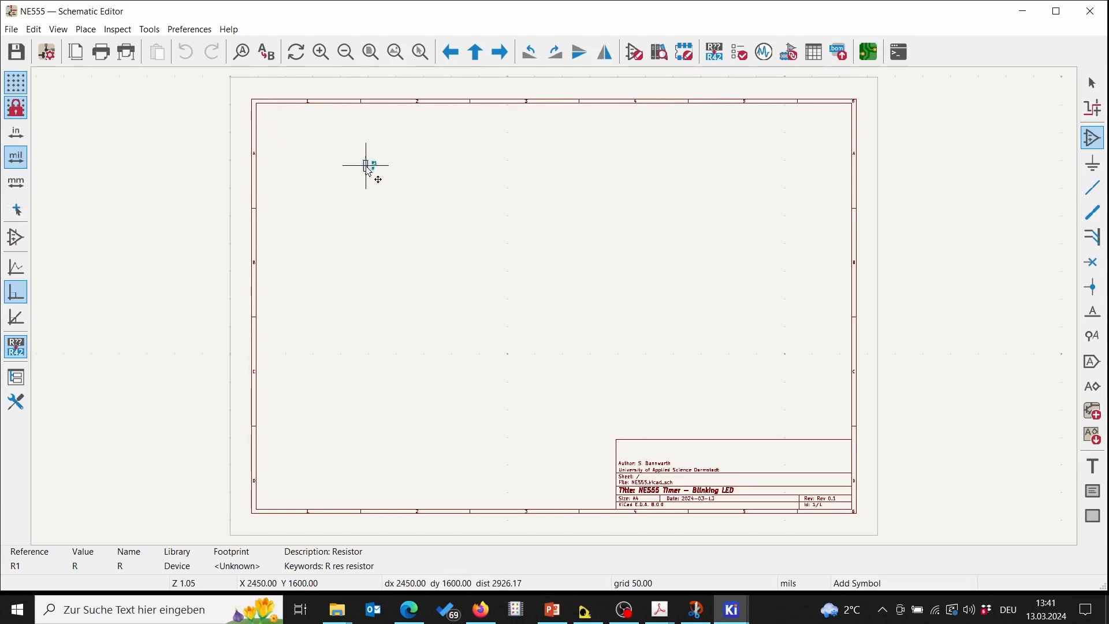
scroll(366, 166, up, 3)
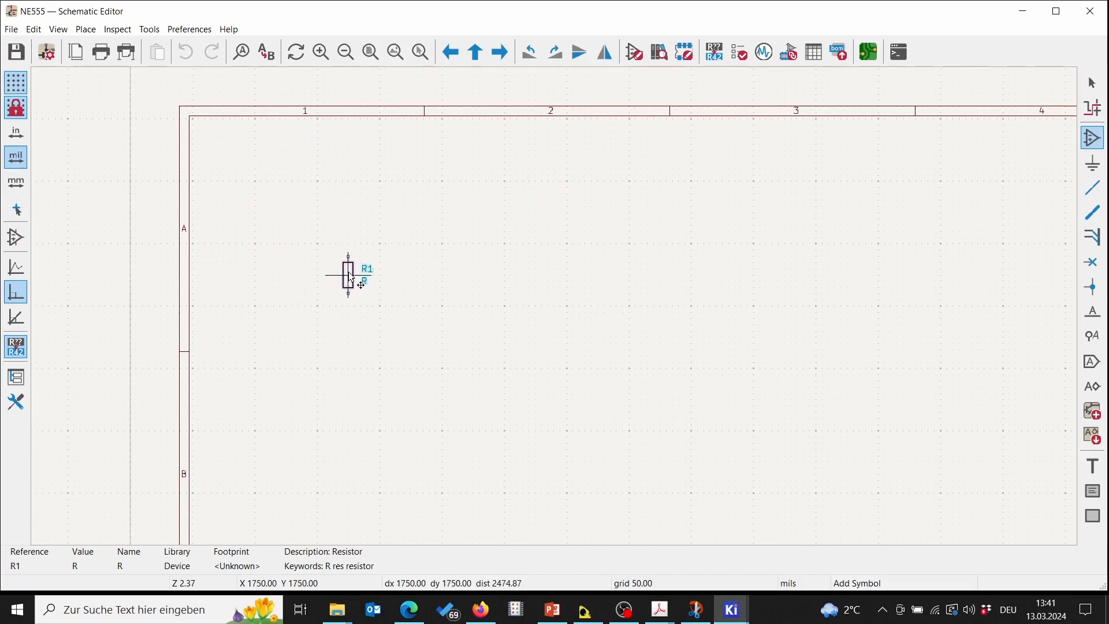
click(316, 256)
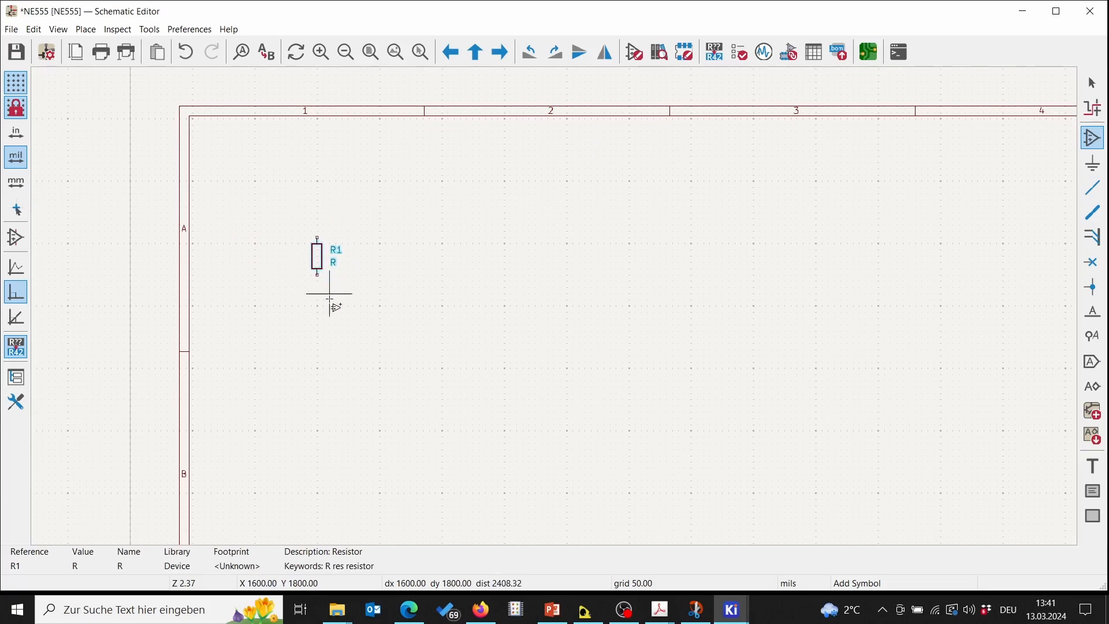
Place a light emitting diode (Device: LED), rotated to vertical, directly above the resistor at about X 1500, Y 1100 mils
click(324, 312)
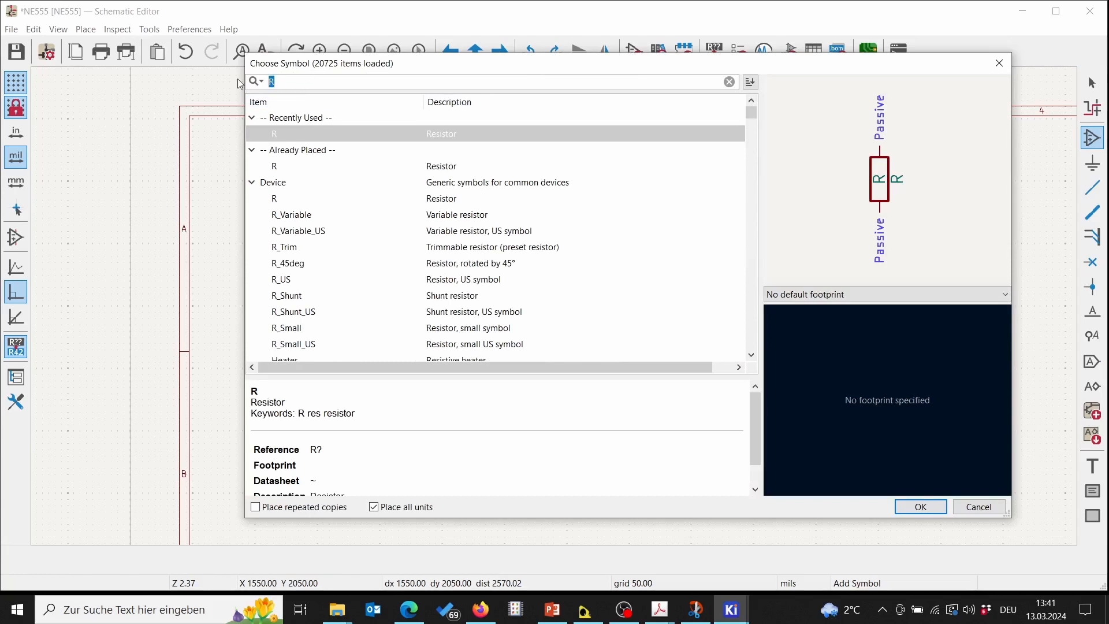
text(LED)
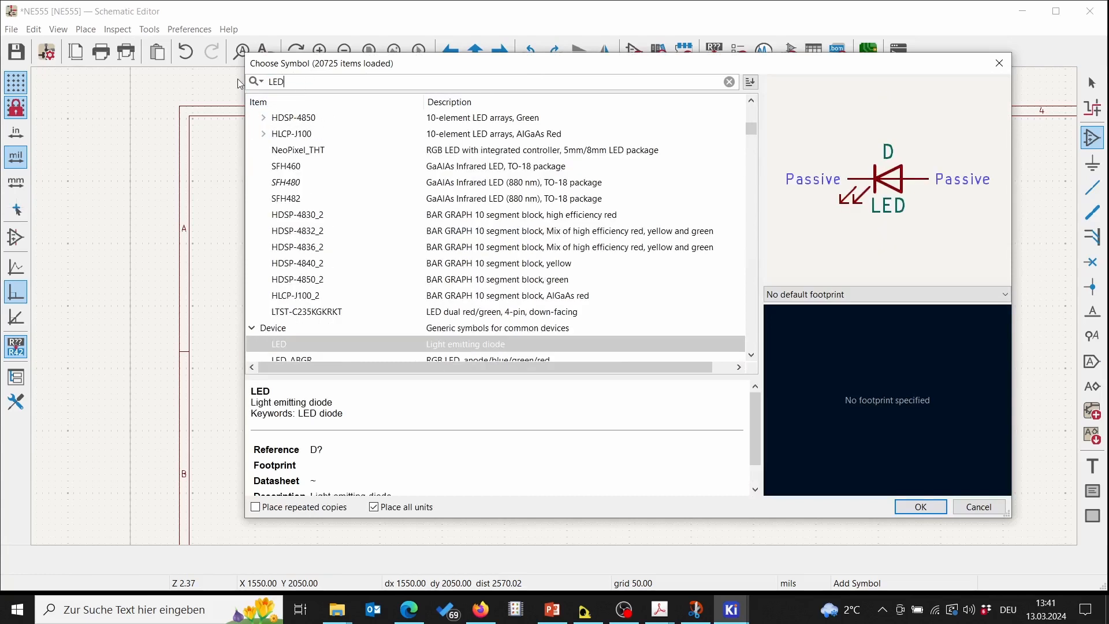
scroll(523, 234, down, 1)
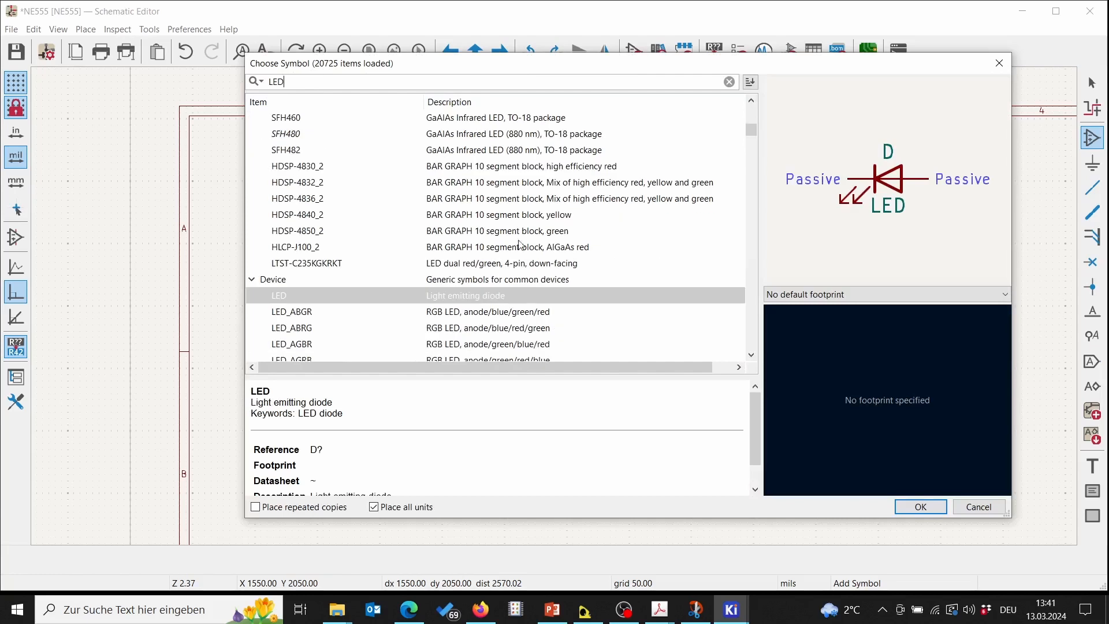
click(425, 301)
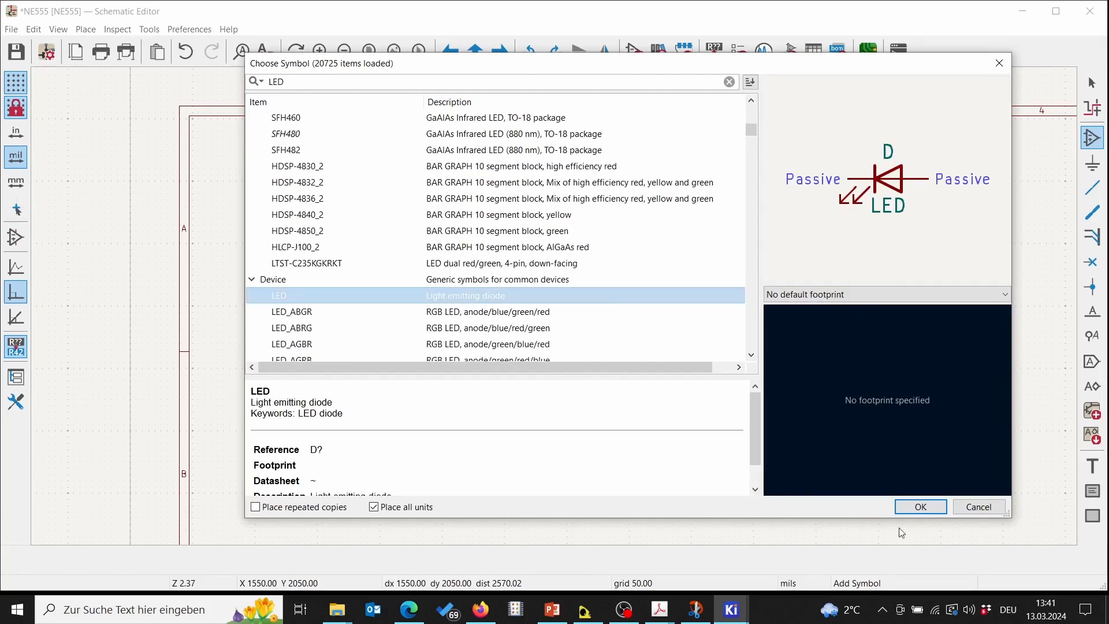
click(900, 506)
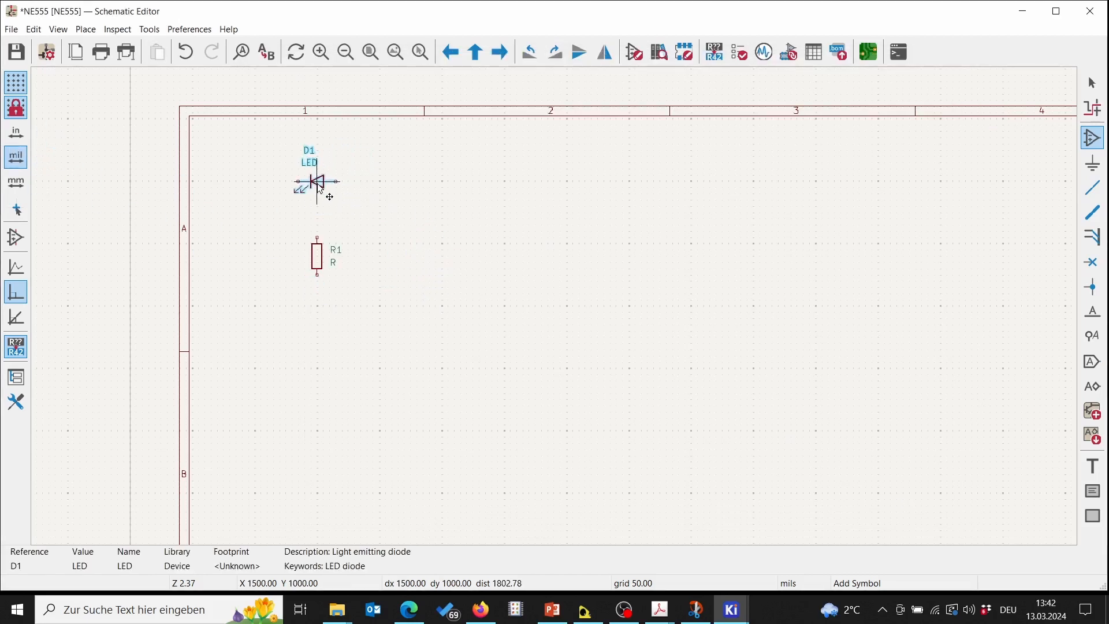
key(r)
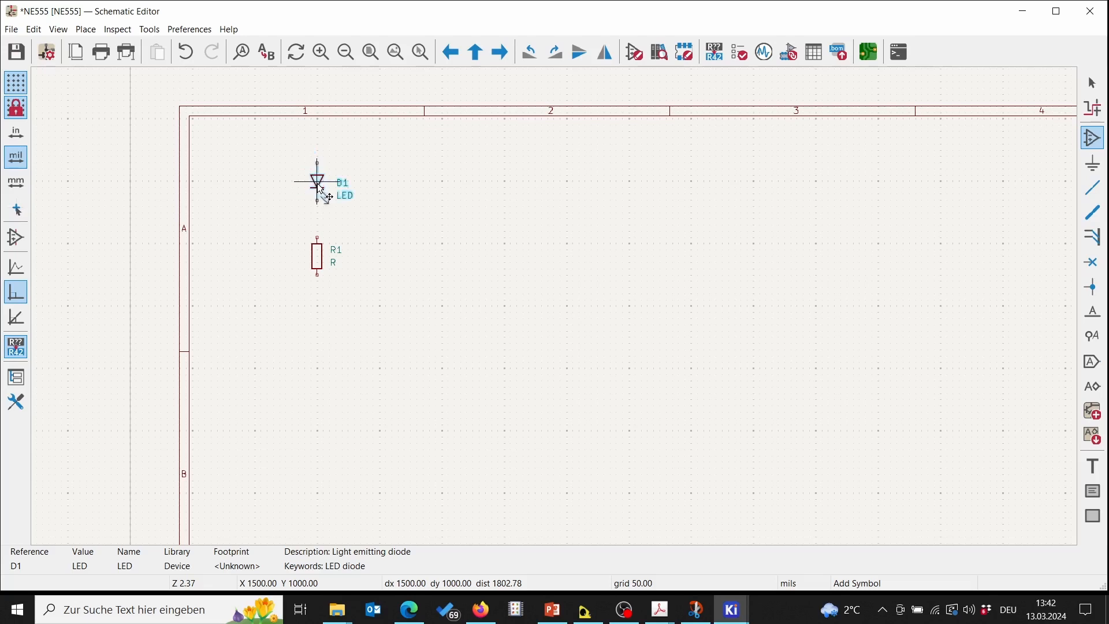
click(323, 207)
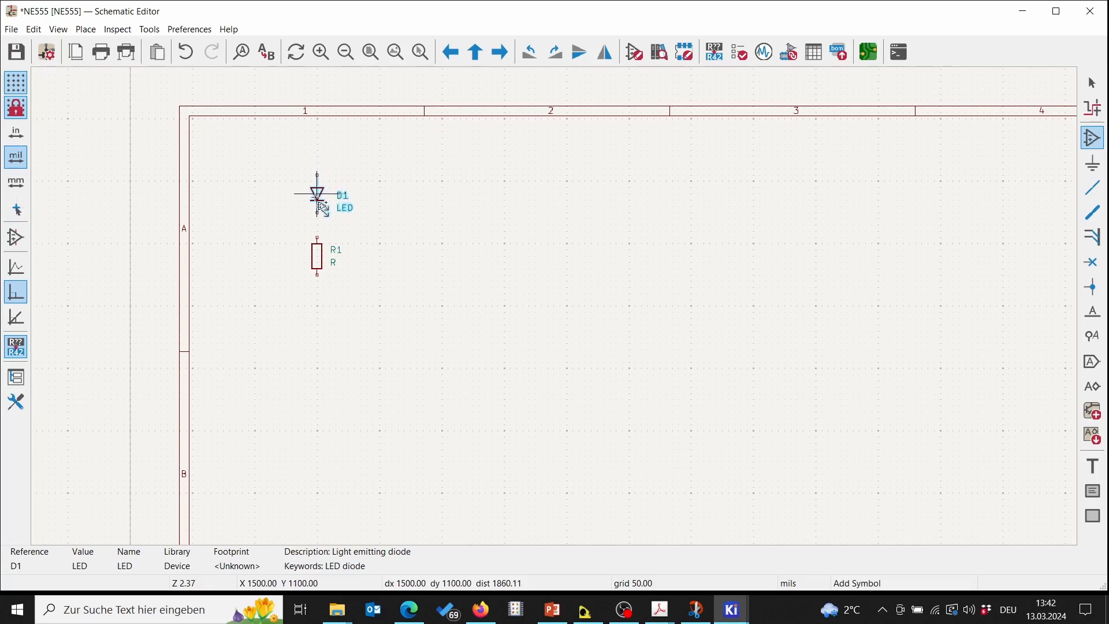
key(Escape)
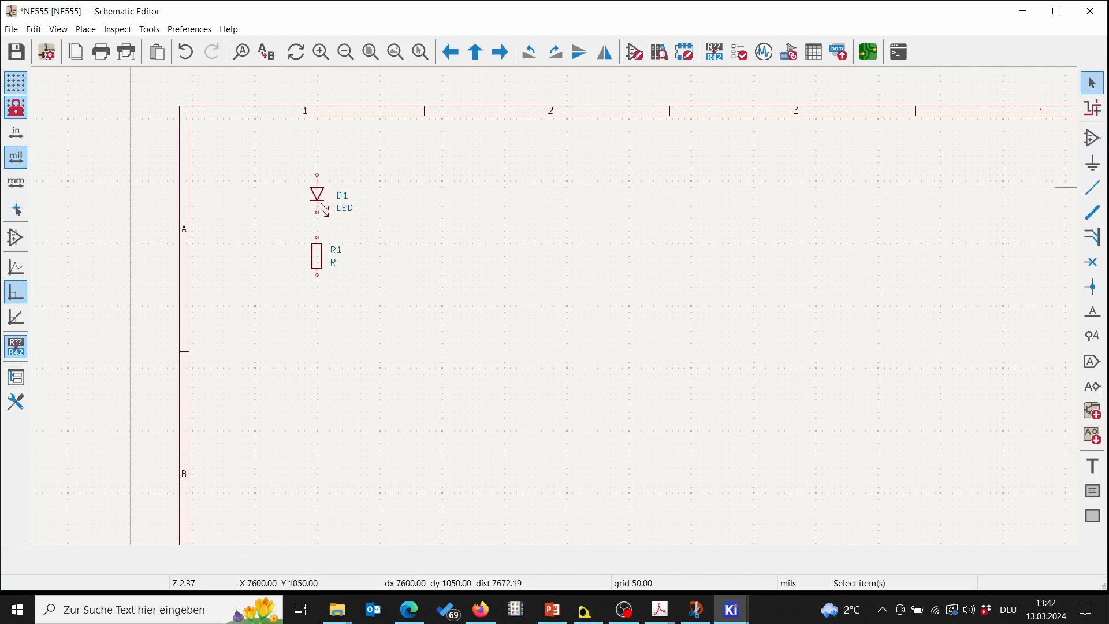
Place an unpolarized capacitor symbol (Device: C) to the right of the LED and resistor at about X 2050, Y 1350 mils
click(1092, 137)
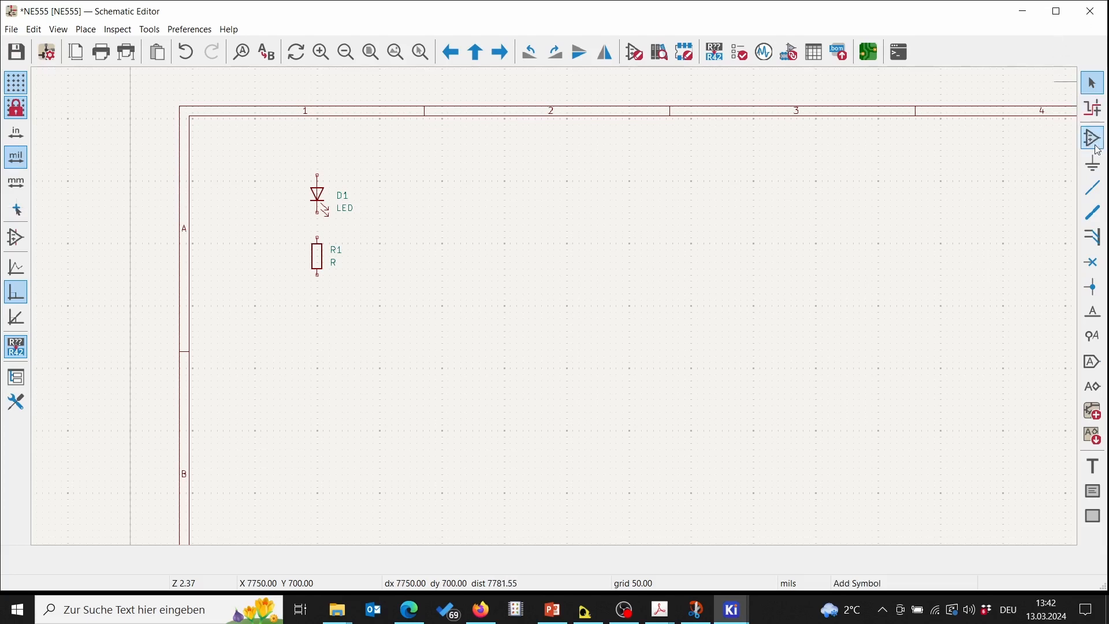
click(460, 202)
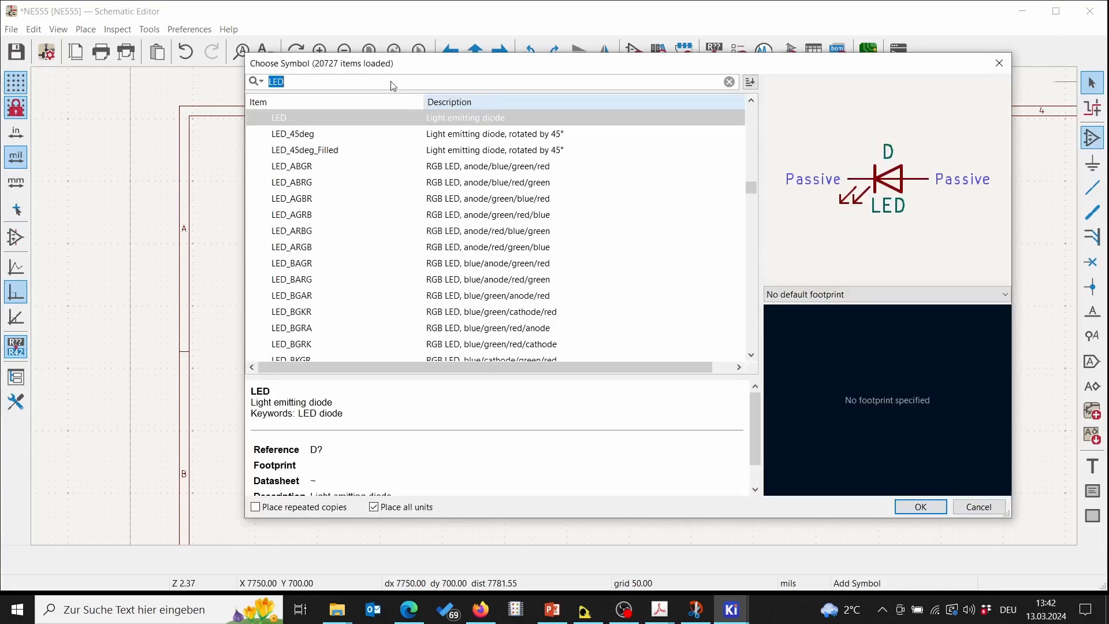
text(C)
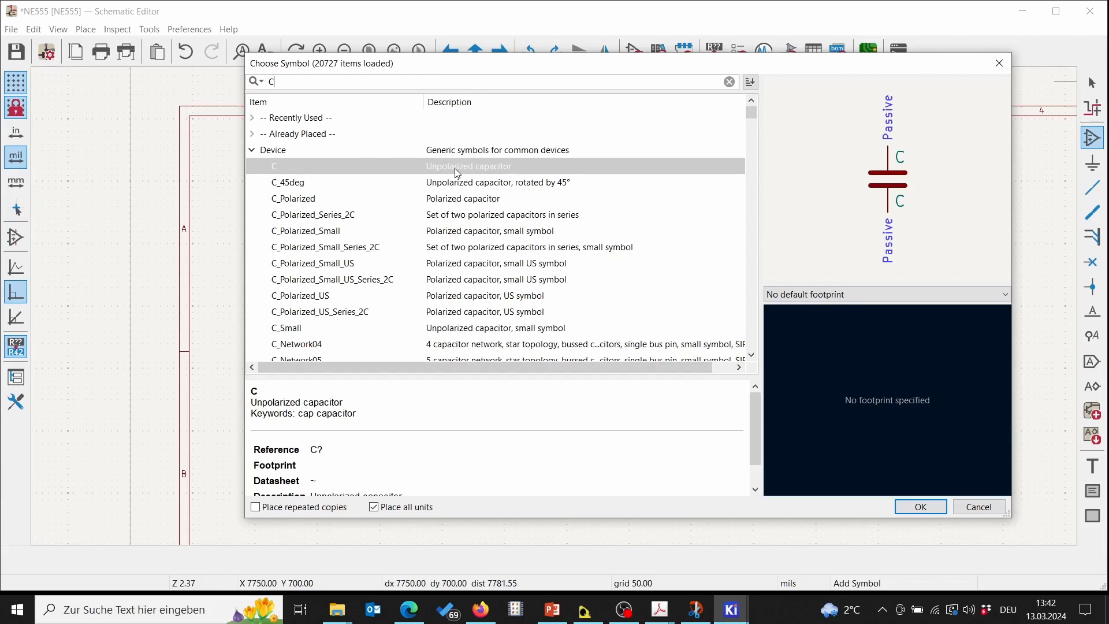
click(920, 506)
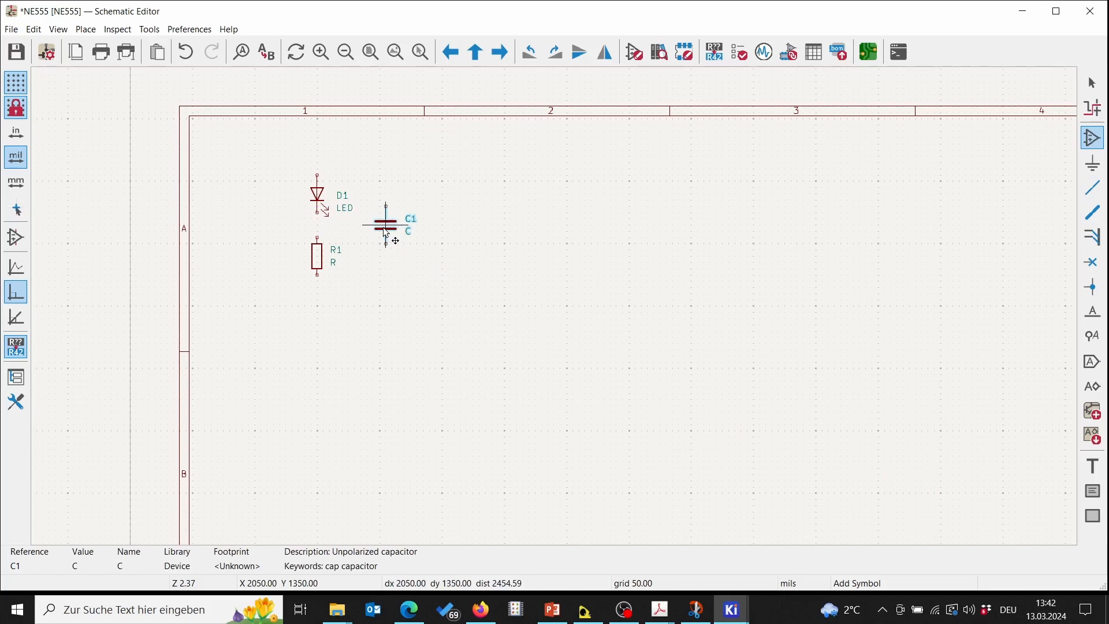
click(386, 231)
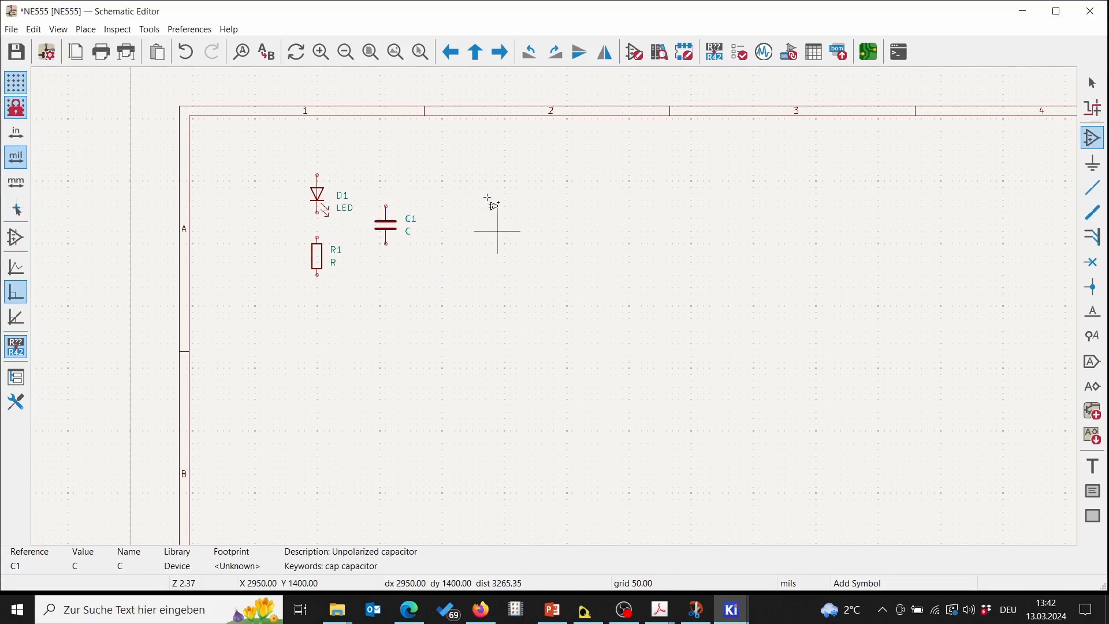
click(495, 203)
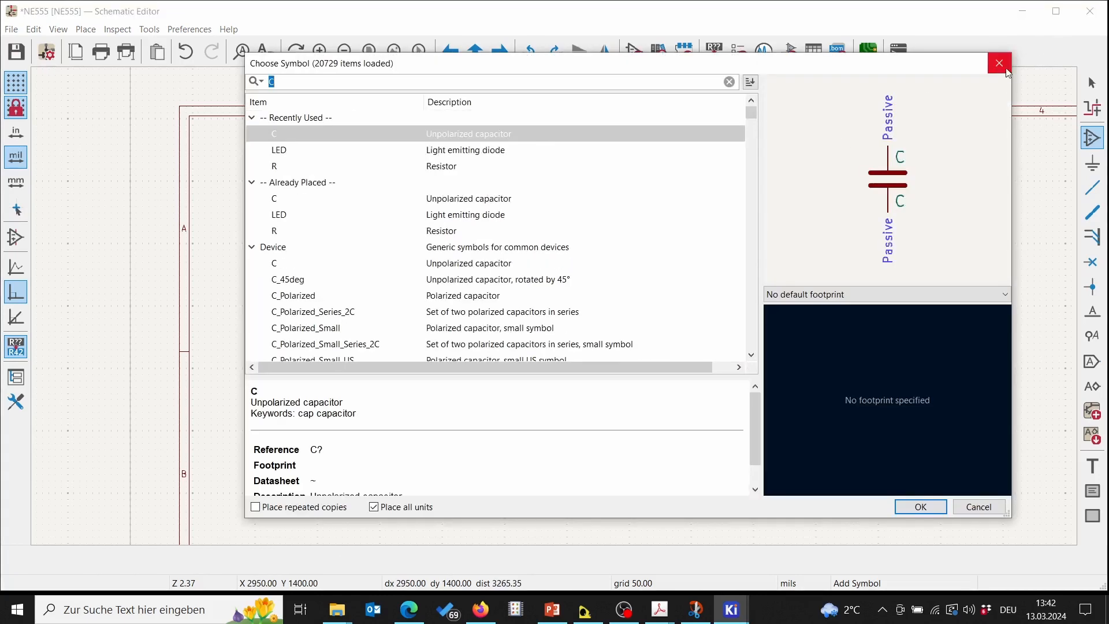
click(997, 64)
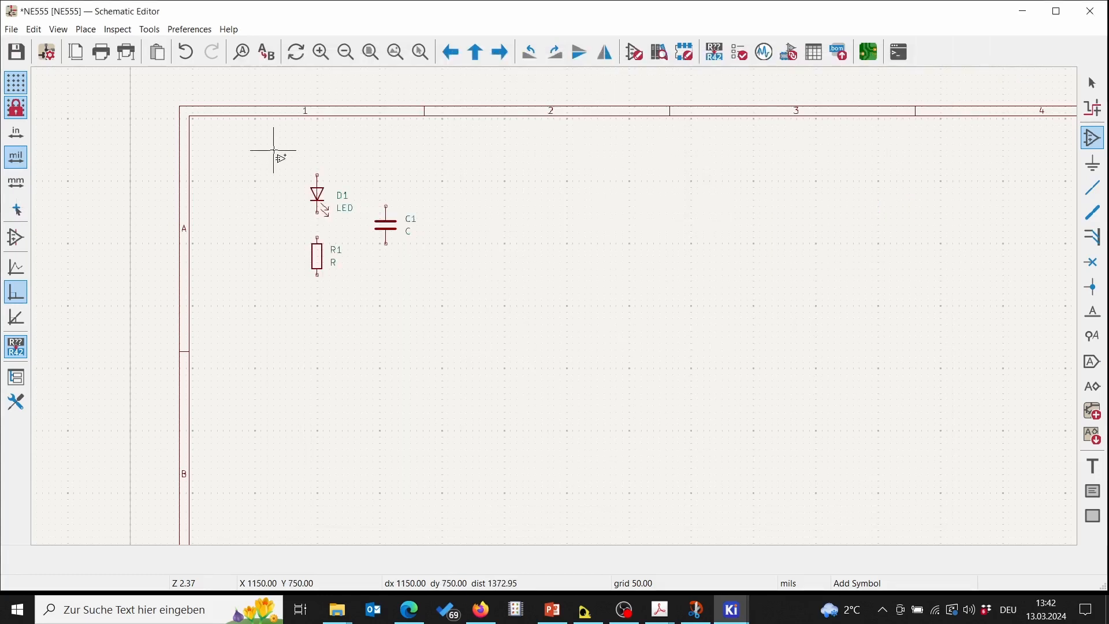
middle_drag(287, 159, 240, 171)
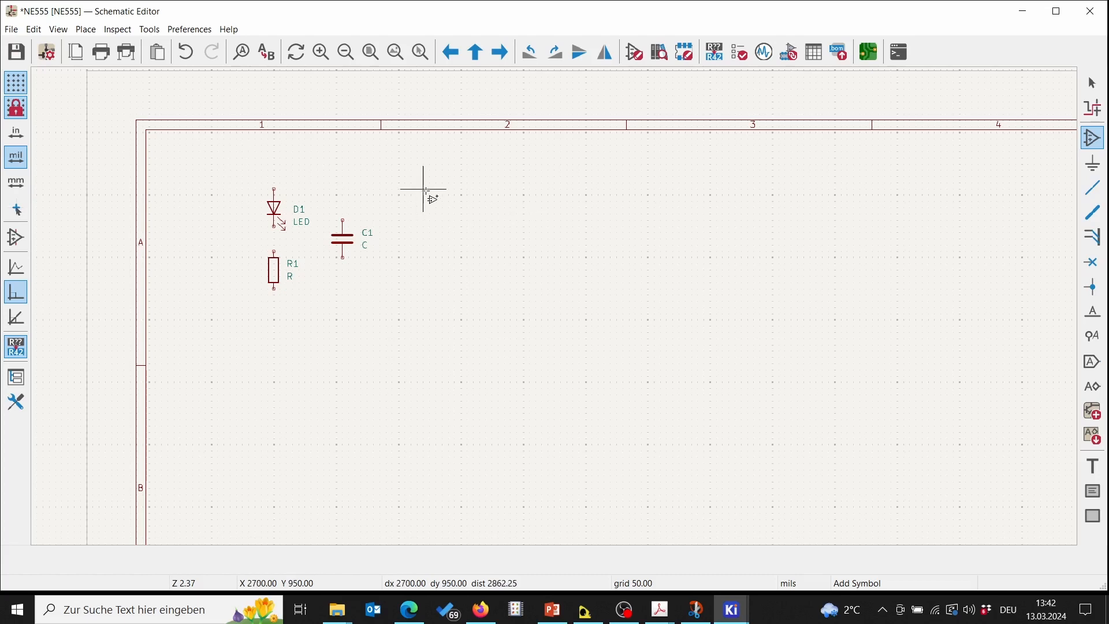
key(Escape)
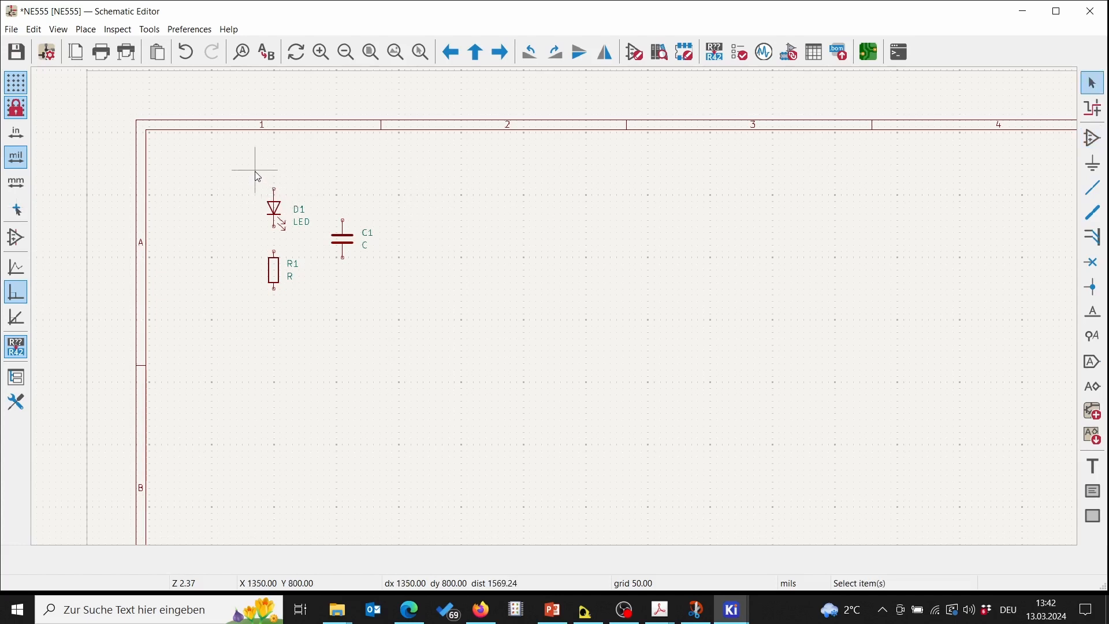
Move the LED, resistor and capacitor together to the right and slightly down, into column 2 of the sheet
drag(253, 172, 421, 345)
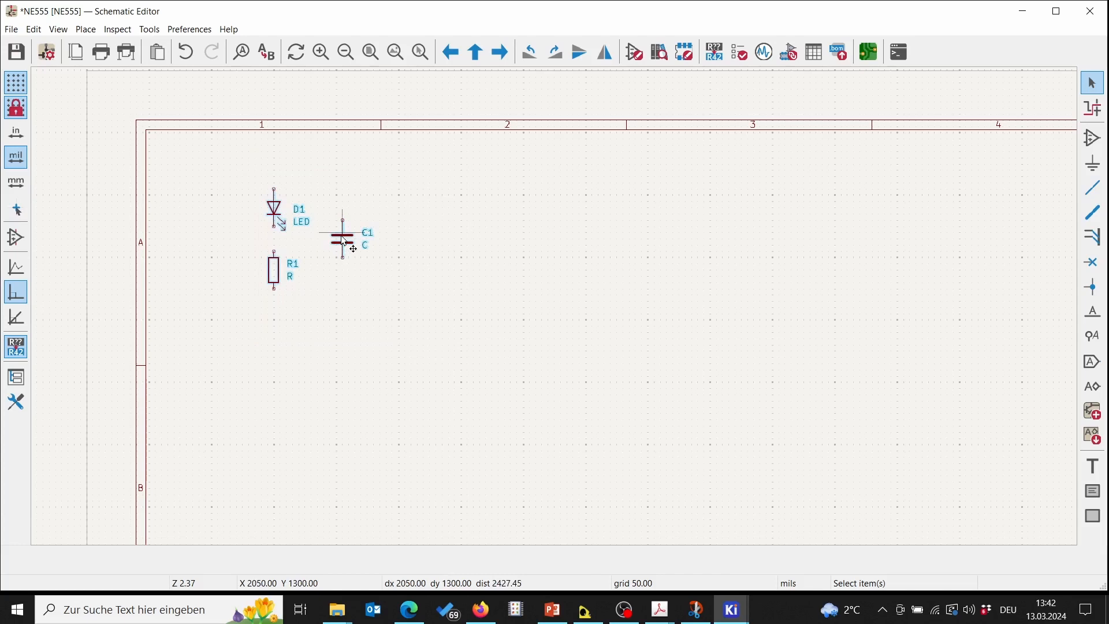
drag(344, 243, 524, 272)
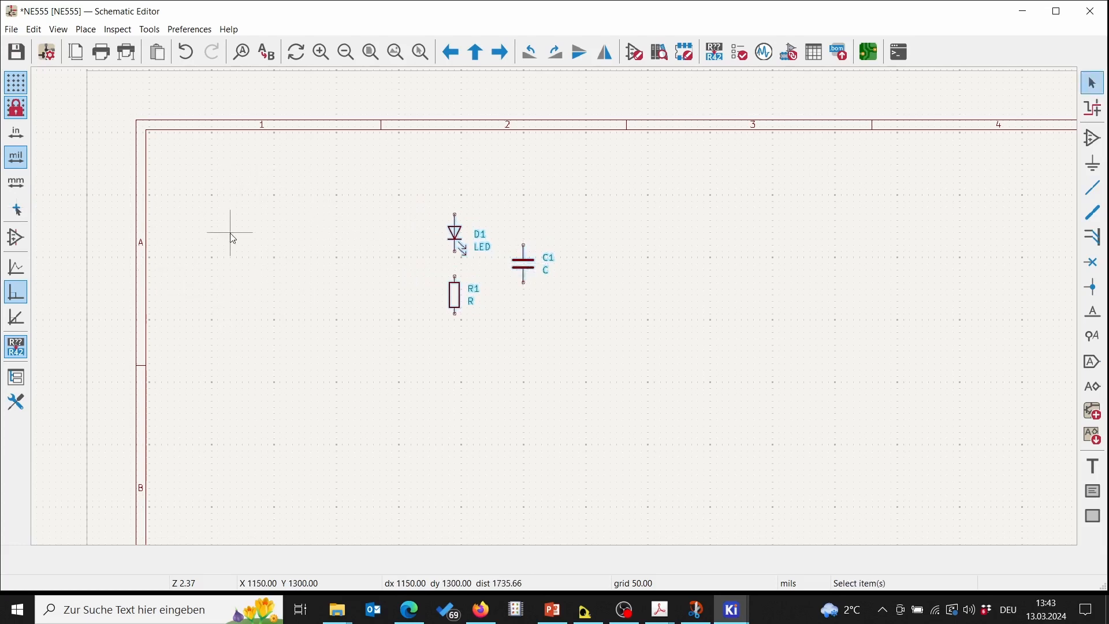
click(317, 227)
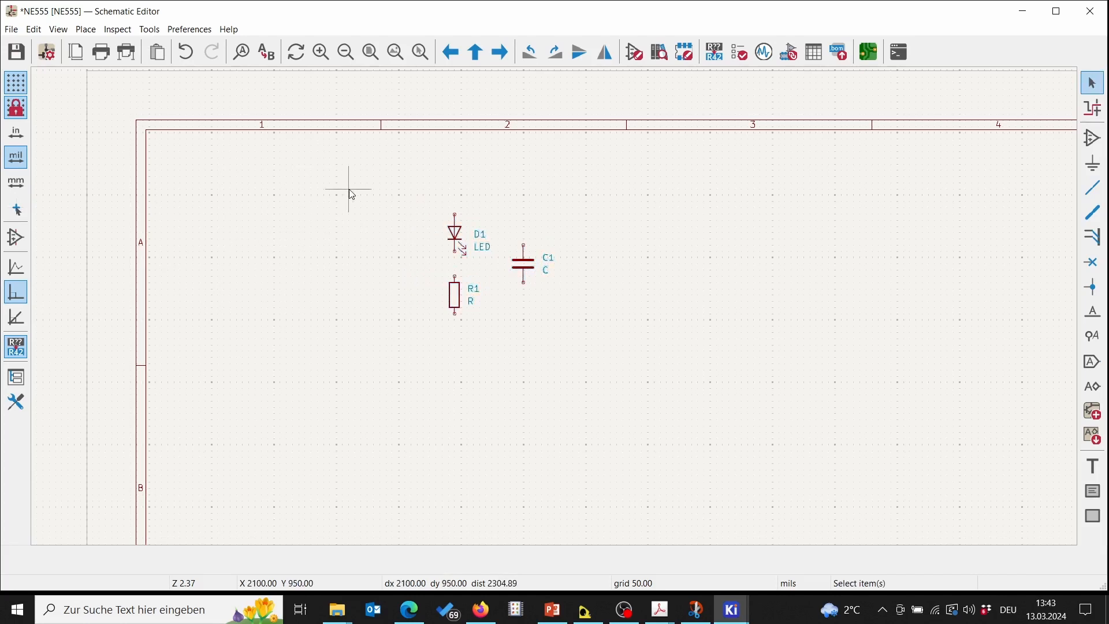
Search the symbol library for NE555 to add a timer to the schematic
click(369, 51)
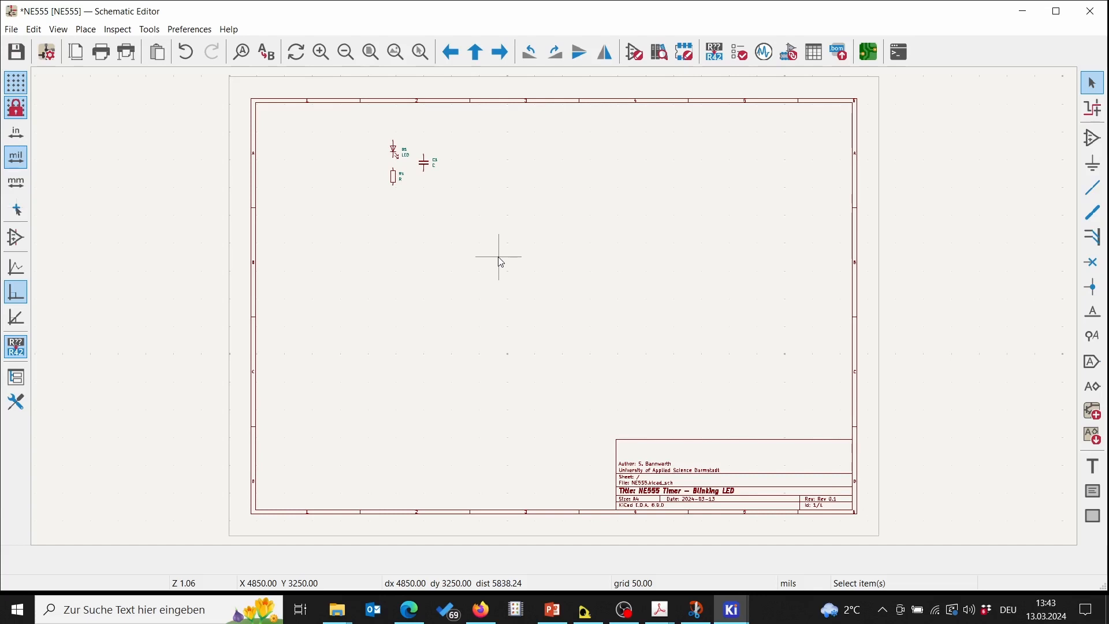
key(a)
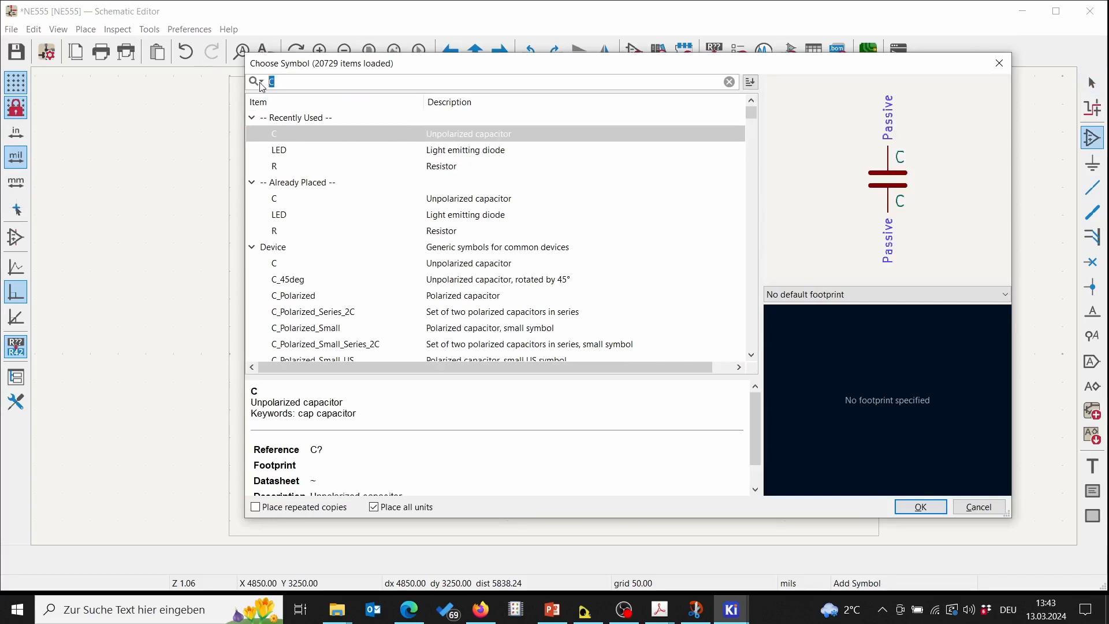
text(NE)
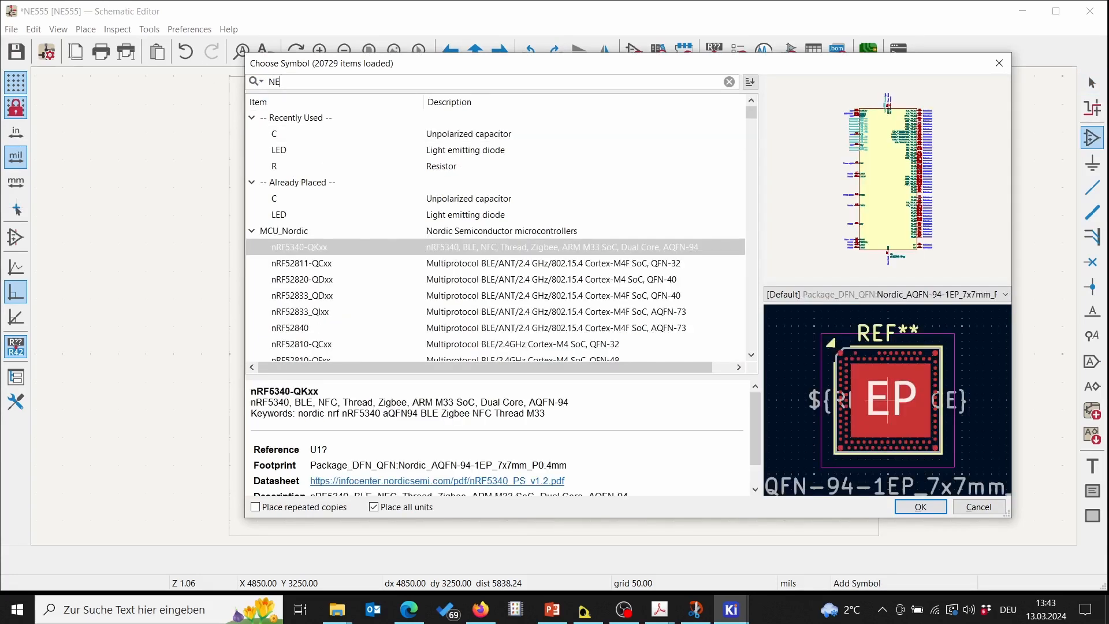
text(555)
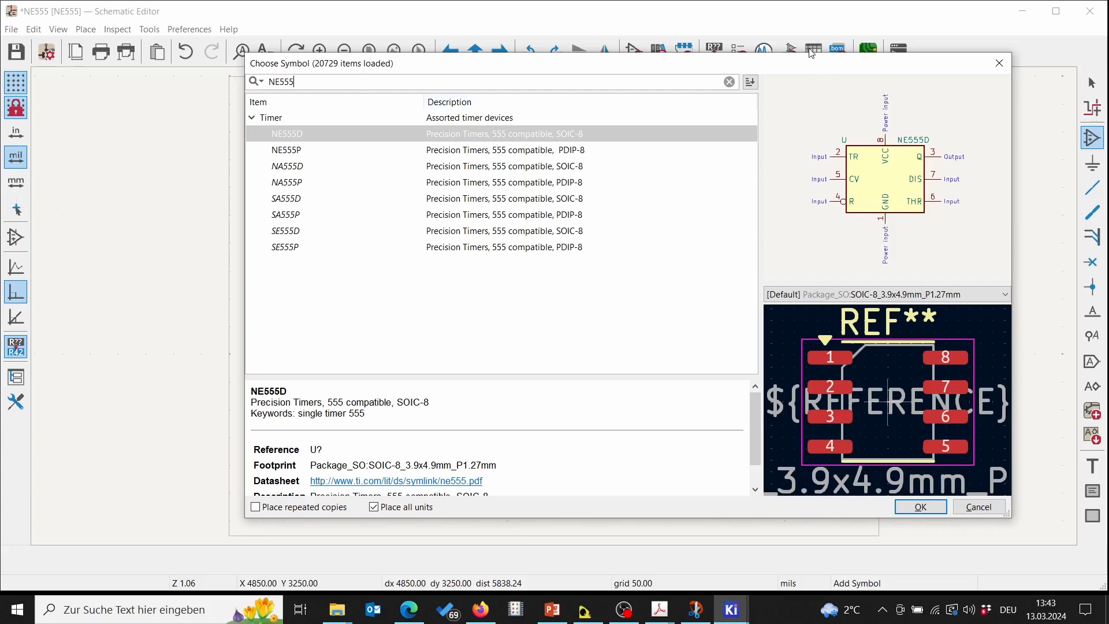
drag(804, 63, 768, 45)
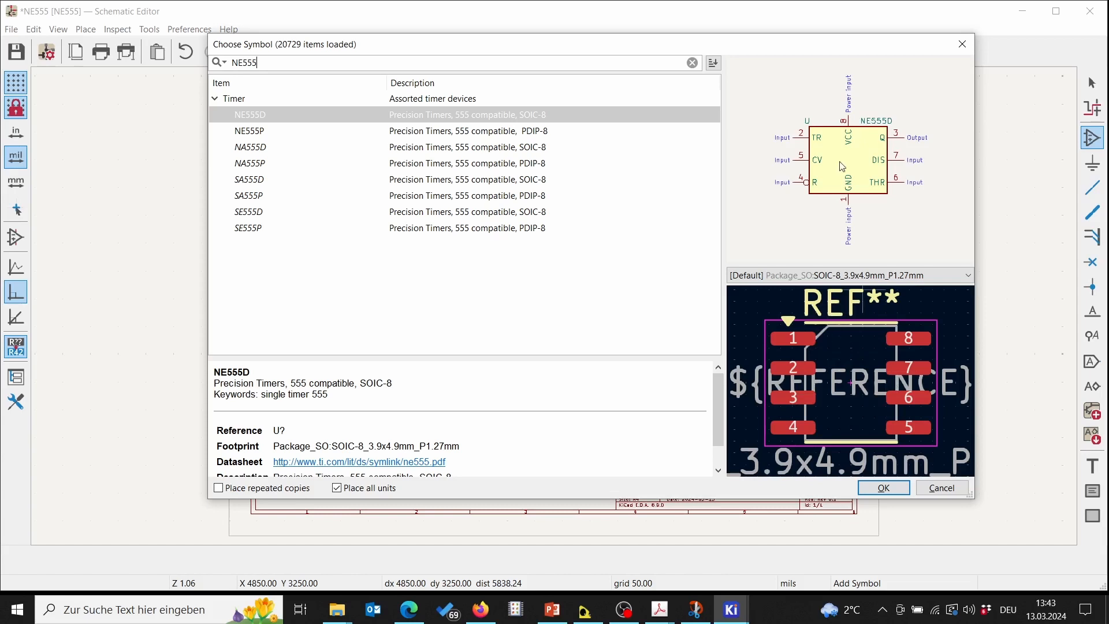
Place the NE555P timer (PDIP-8, footprint DIP-8_W7.62mm) below the other symbols at about X 3450, Y 4350 mils
click(537, 135)
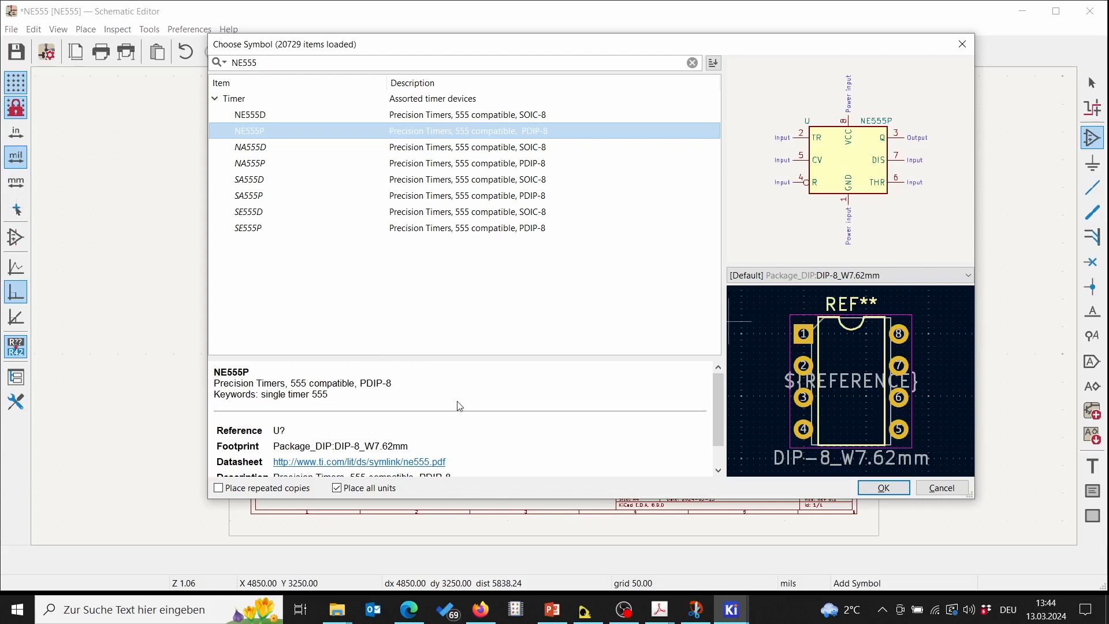
scroll(456, 404, down, 1)
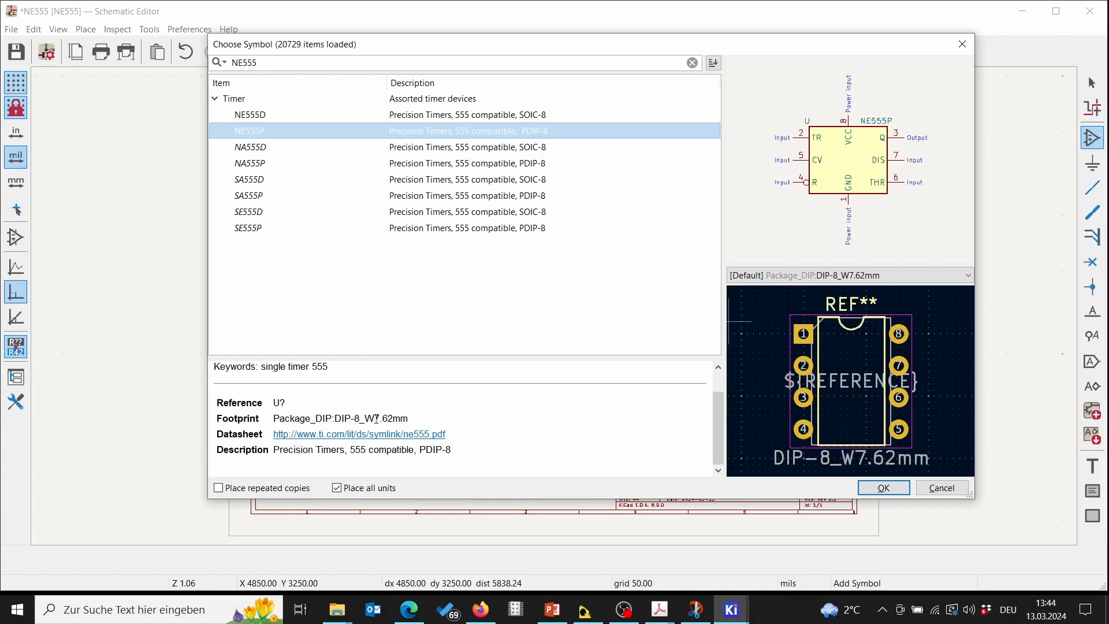
click(355, 419)
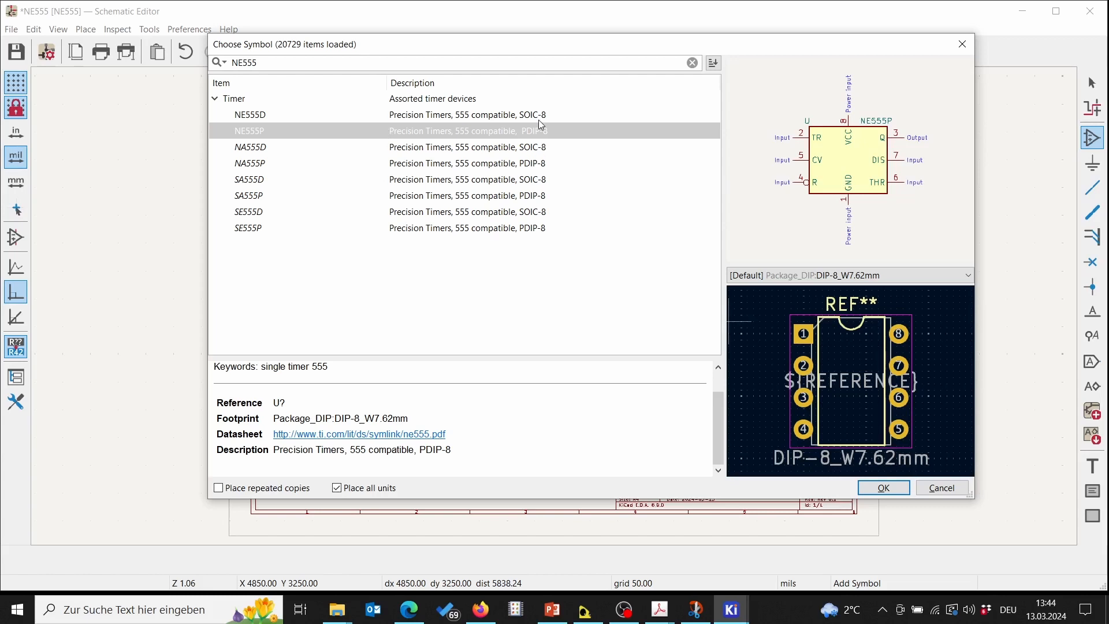
click(884, 489)
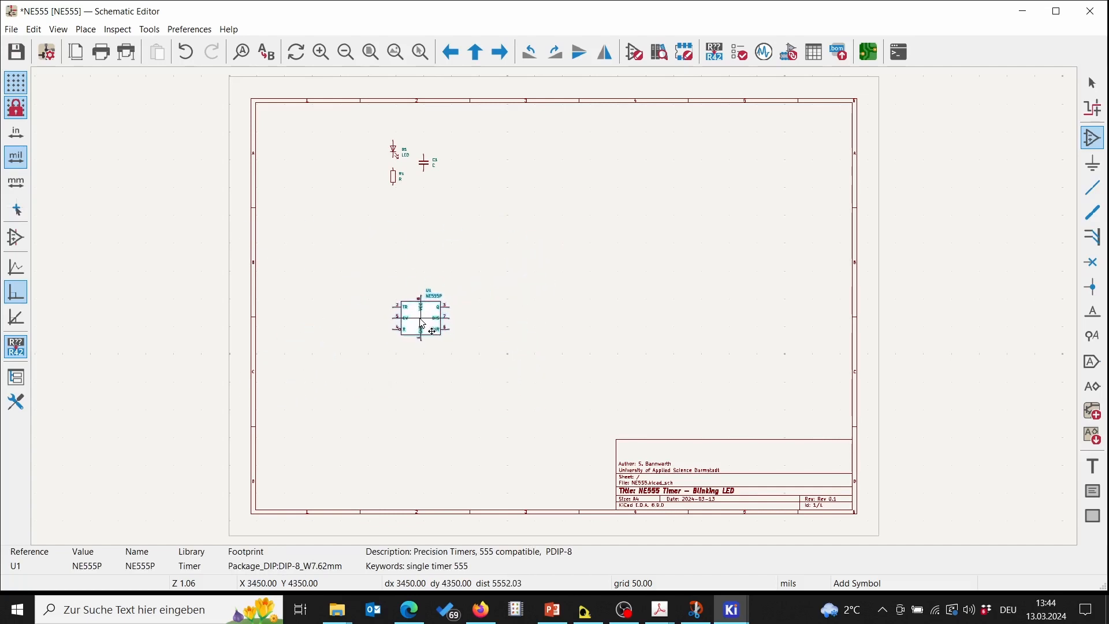
click(422, 324)
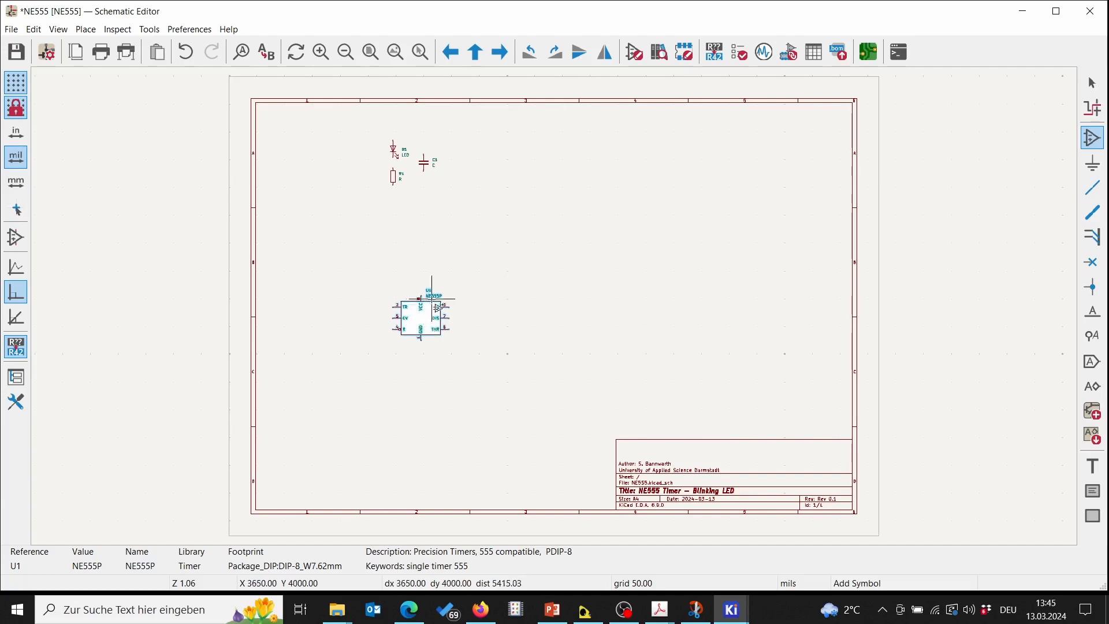
scroll(418, 345, up, 3)
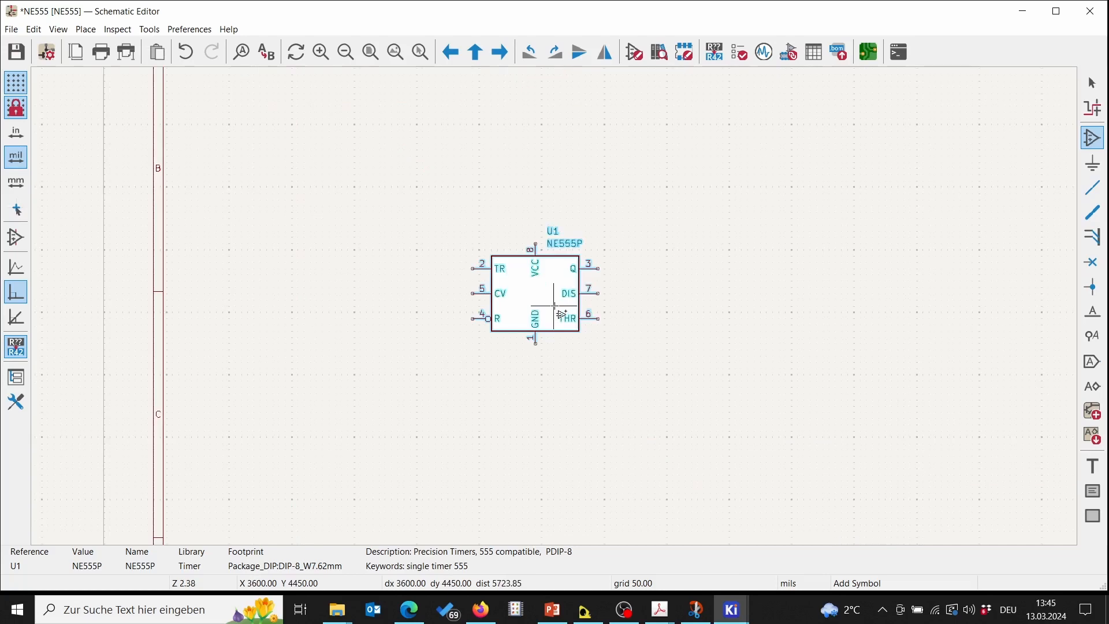
key(Escape)
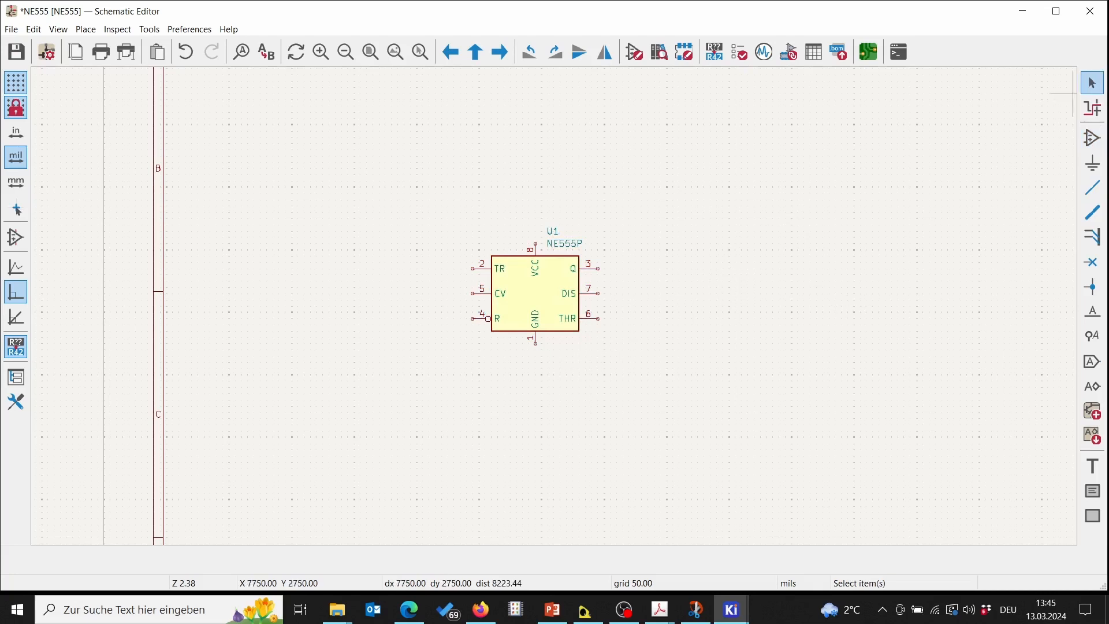
Place a resistor symbol (Device: R) to the upper right of the NE555P timer at about X 4850, Y 3650 mils
click(1092, 137)
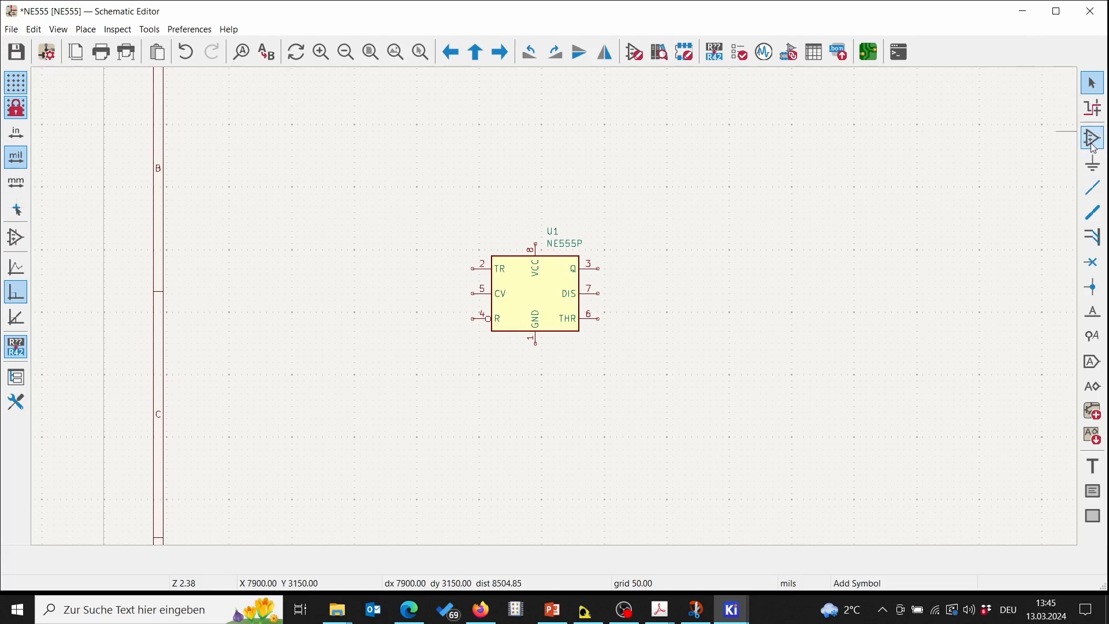
click(636, 213)
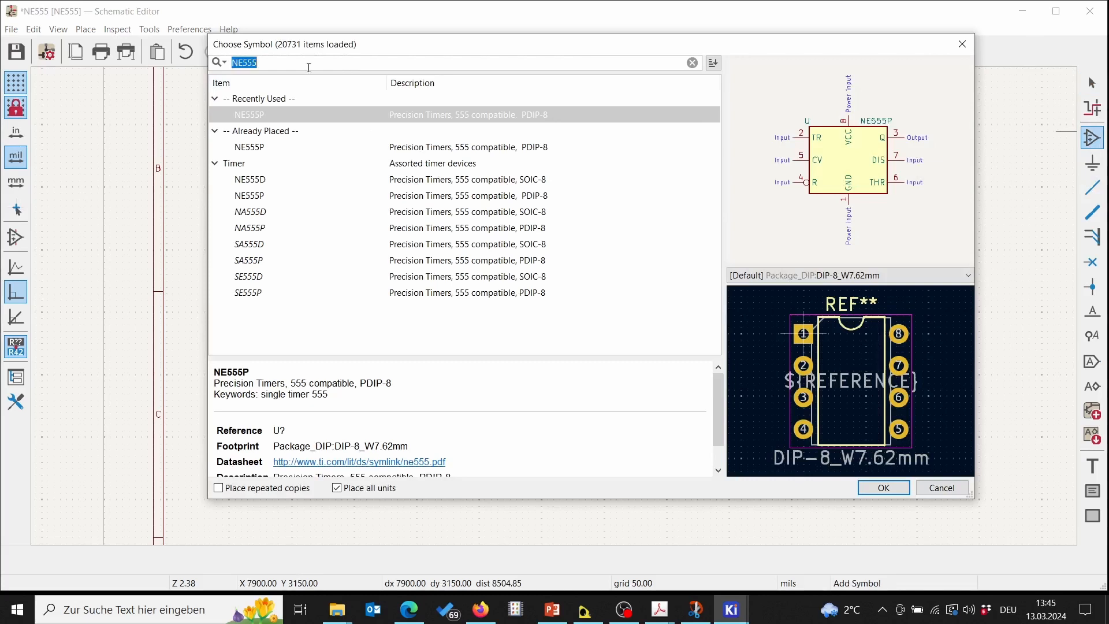
text(R)
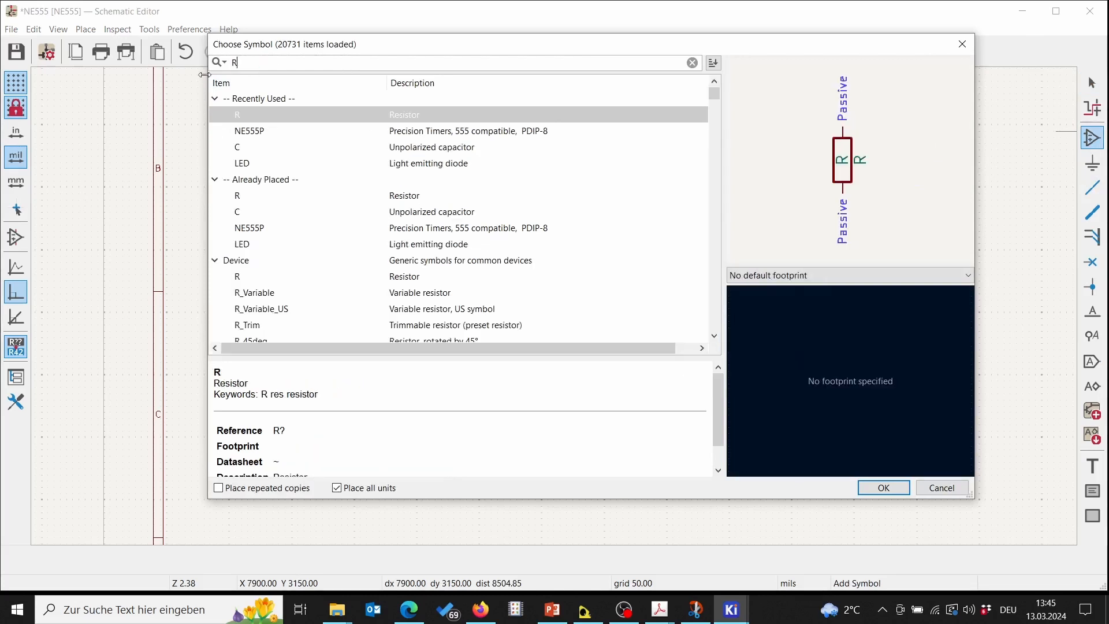
click(255, 121)
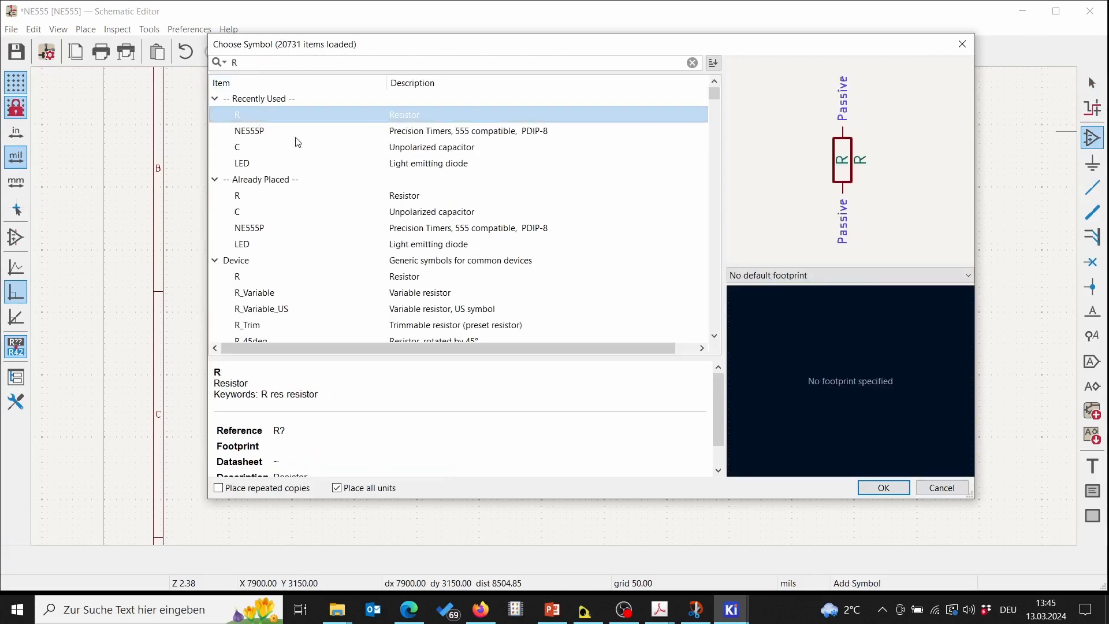
click(884, 488)
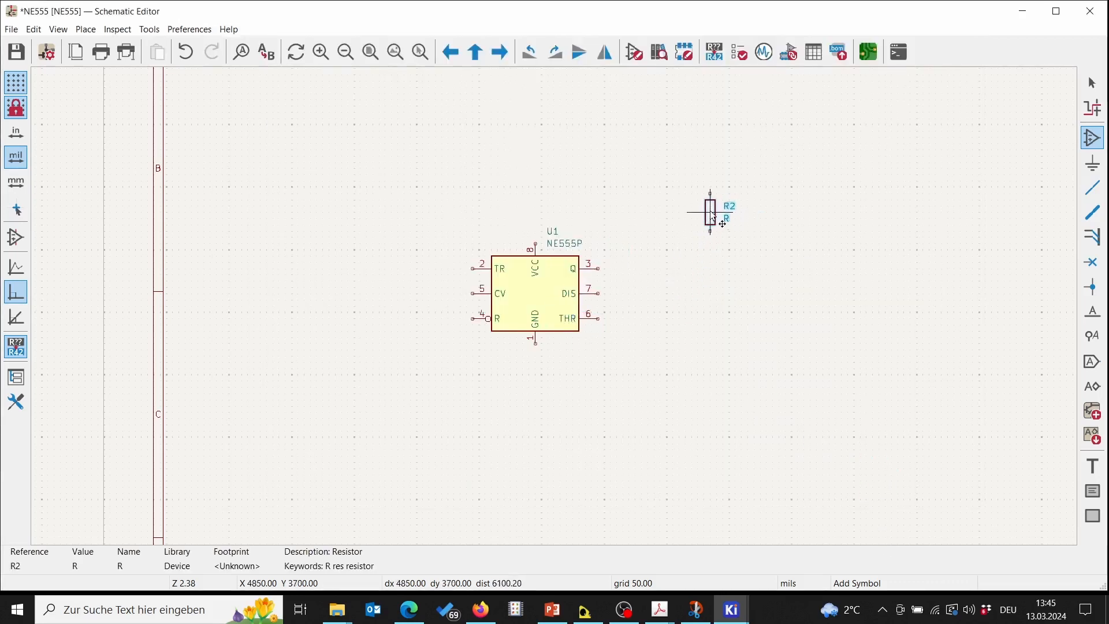
click(712, 211)
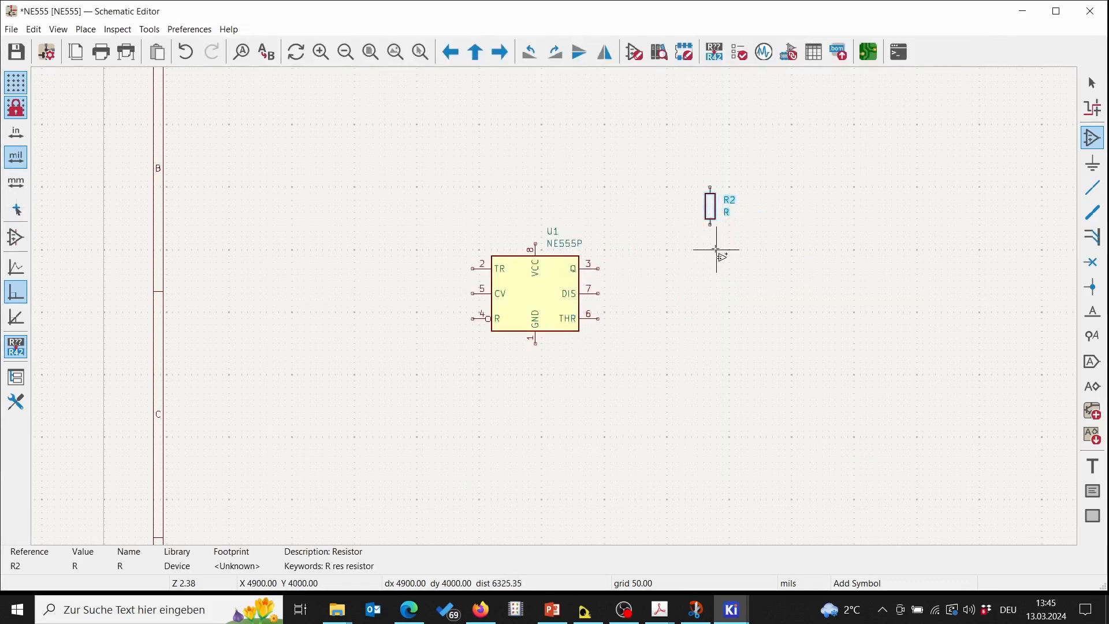
Place another resistor symbol (Device: R) directly below resistor R2, to the right of the timer
click(713, 294)
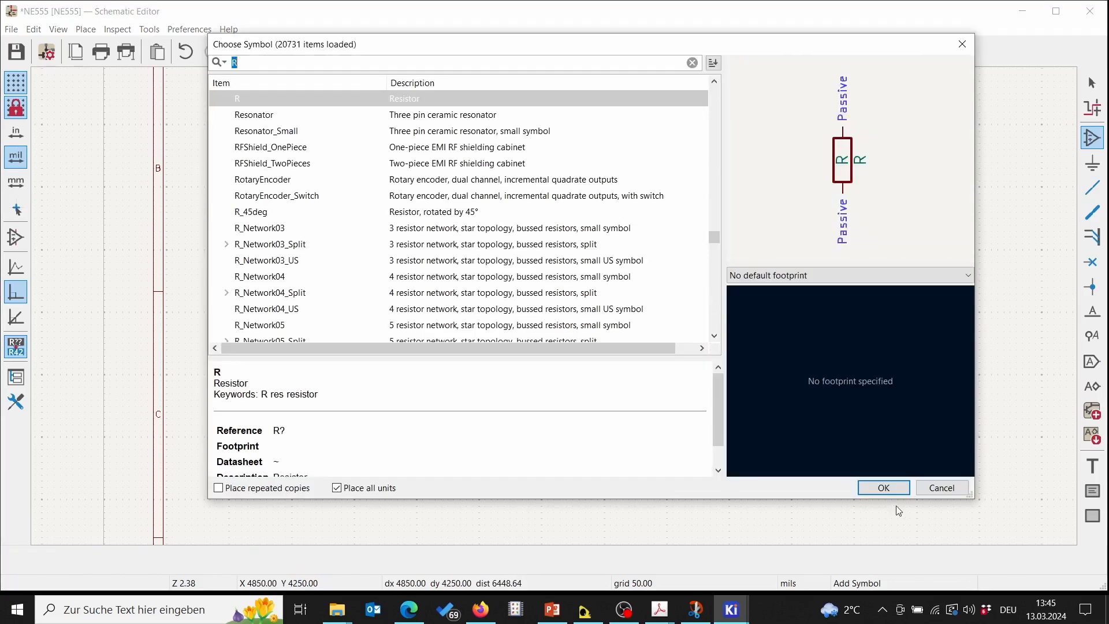
click(883, 488)
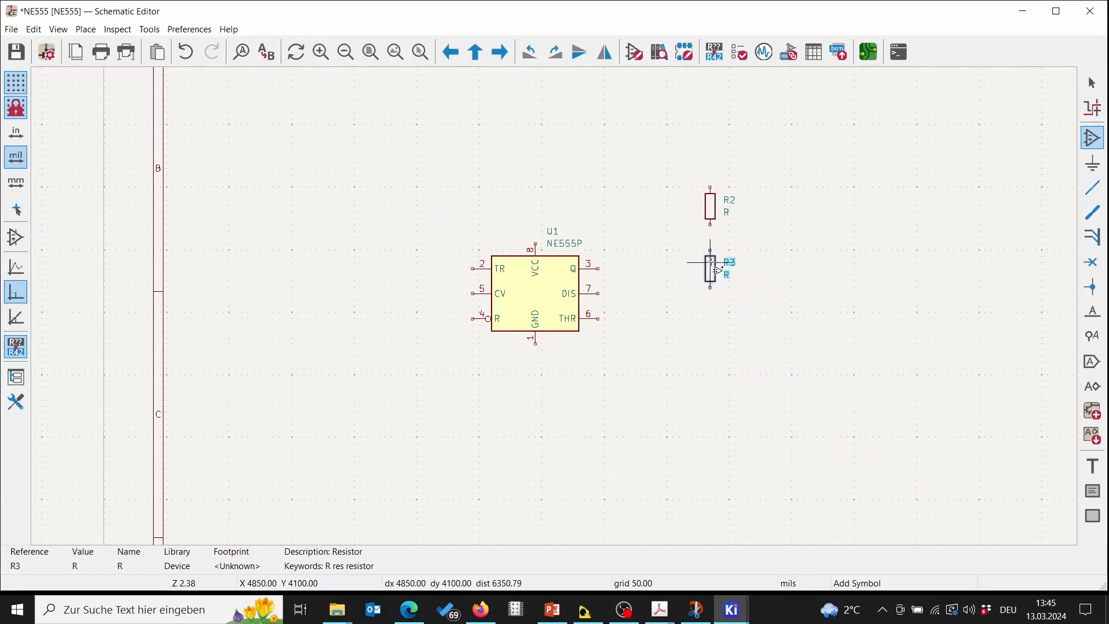
click(711, 263)
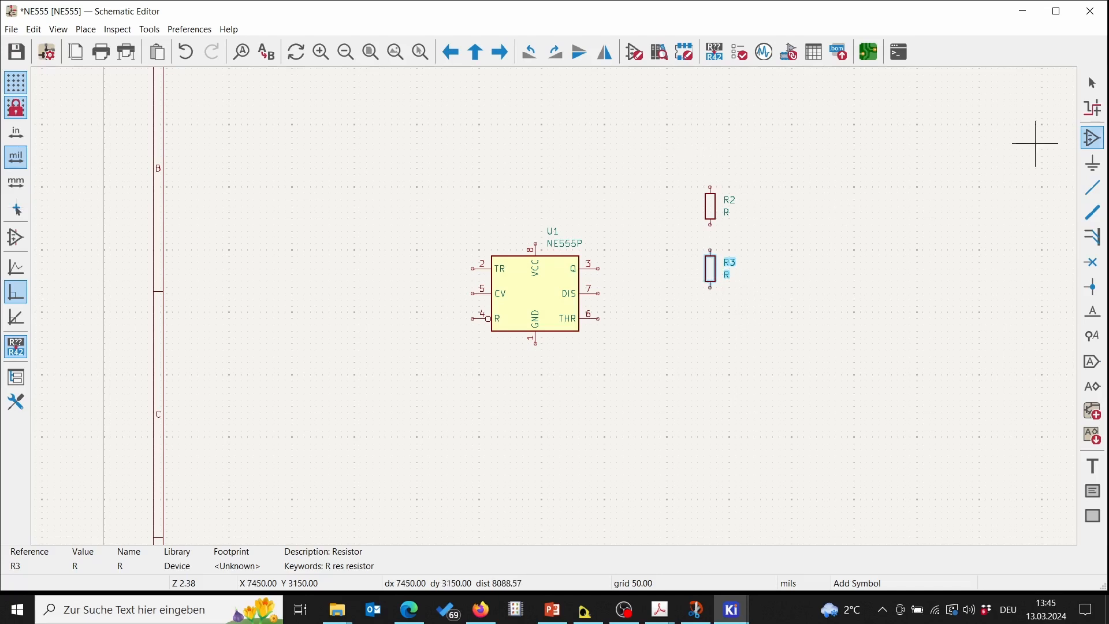
Open the symbol chooser below resistor R3, search for "device", collapse the first result groups, and clear the filter
click(712, 356)
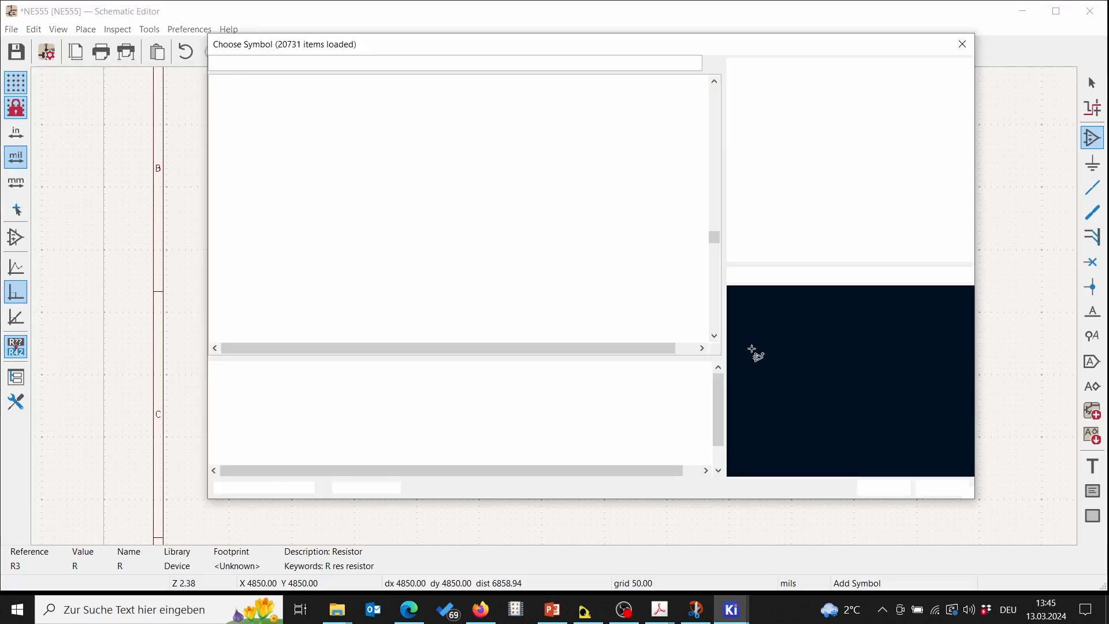
click(447, 64)
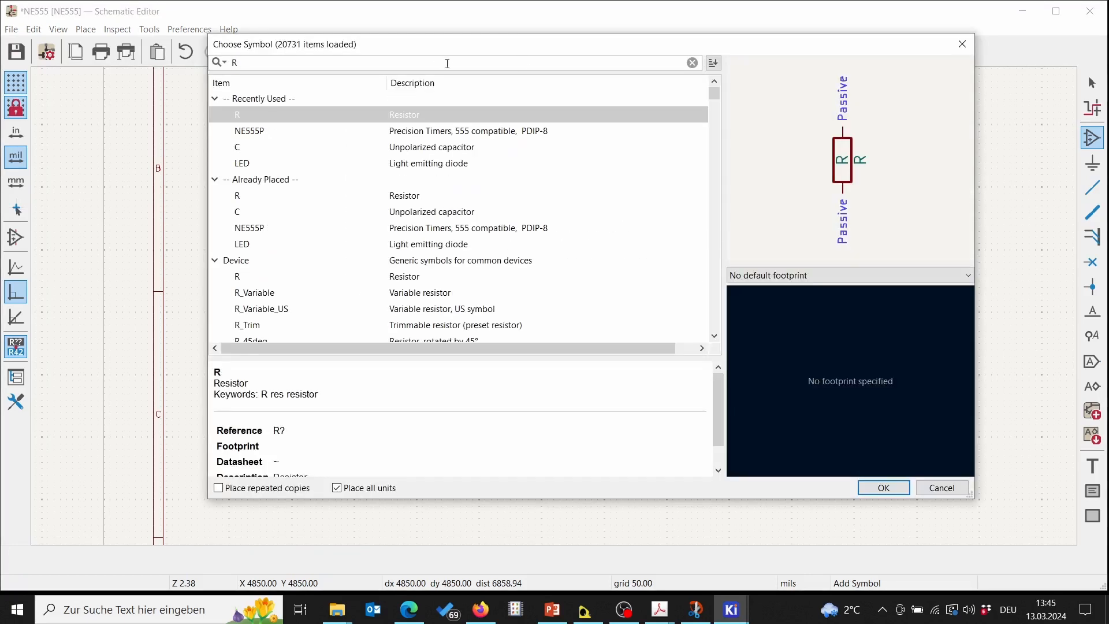
key(BackSpace)
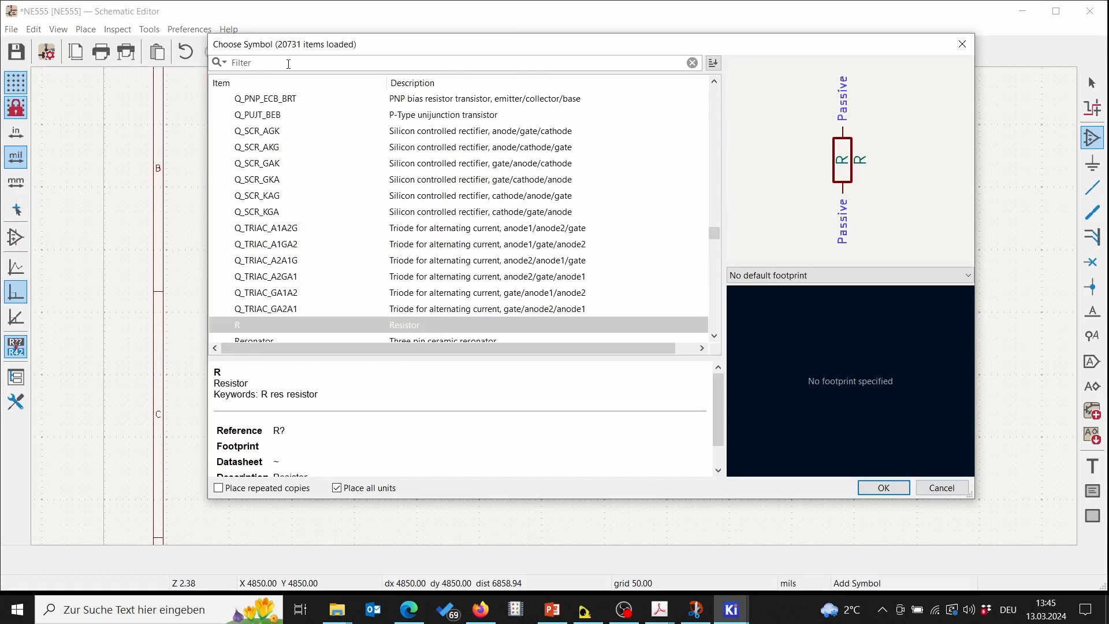
text(dec)
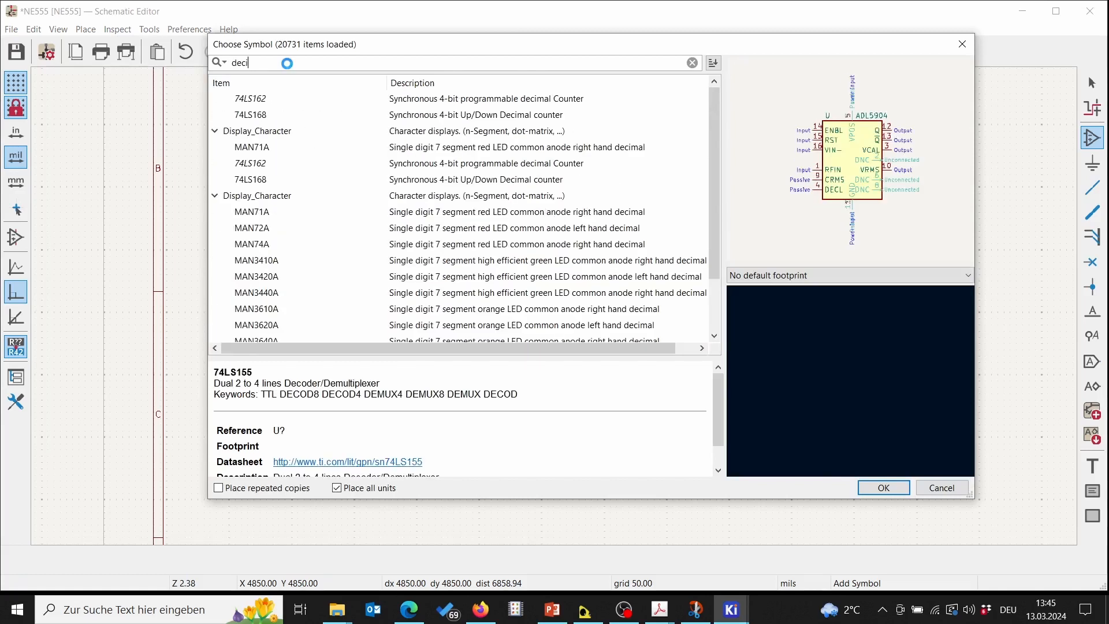
key(BackSpace)
text(vice)
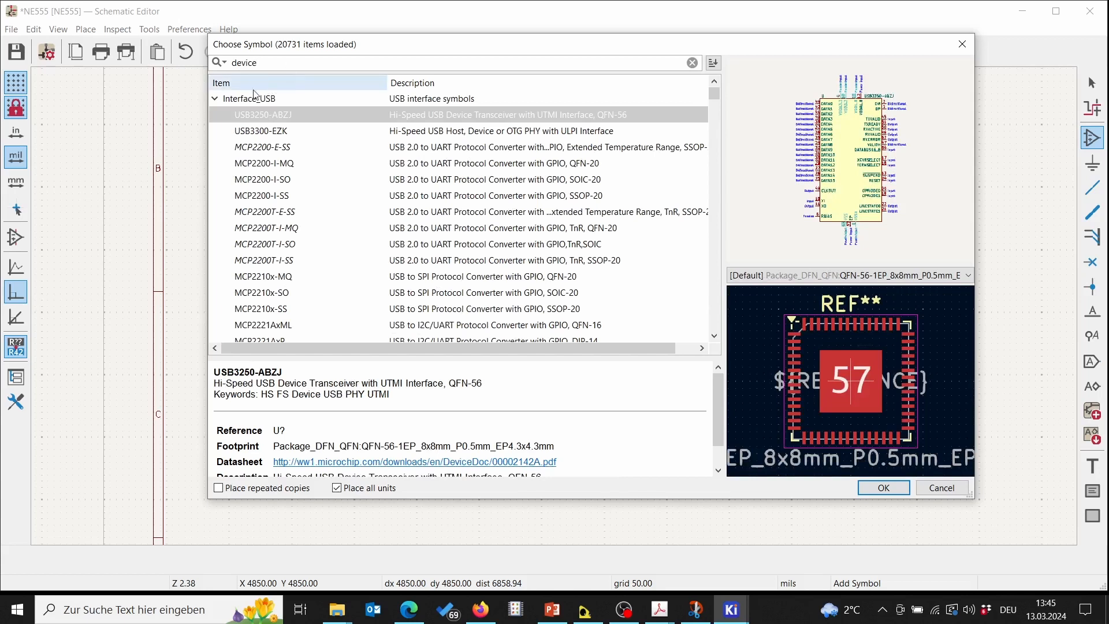
click(215, 99)
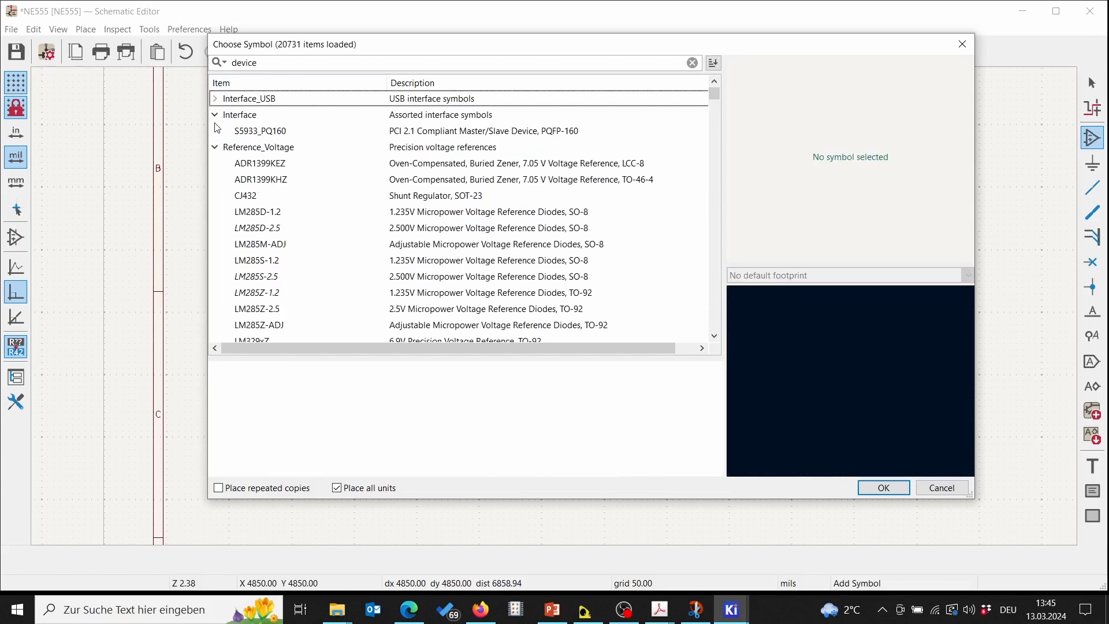
click(215, 114)
click(215, 131)
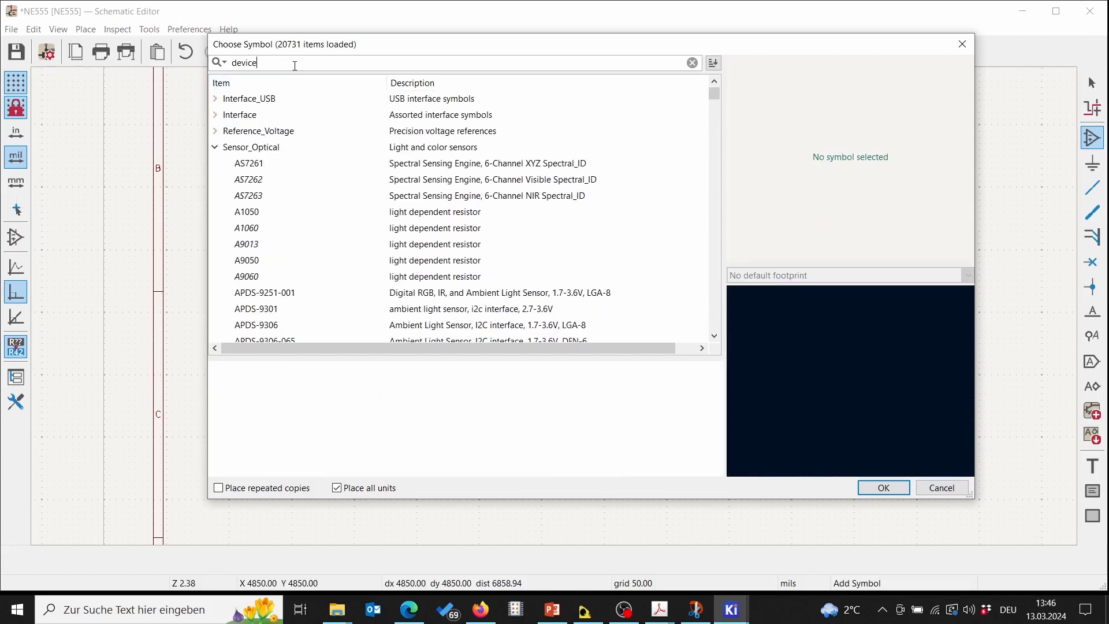
double_click(241, 62)
key(BackSpace)
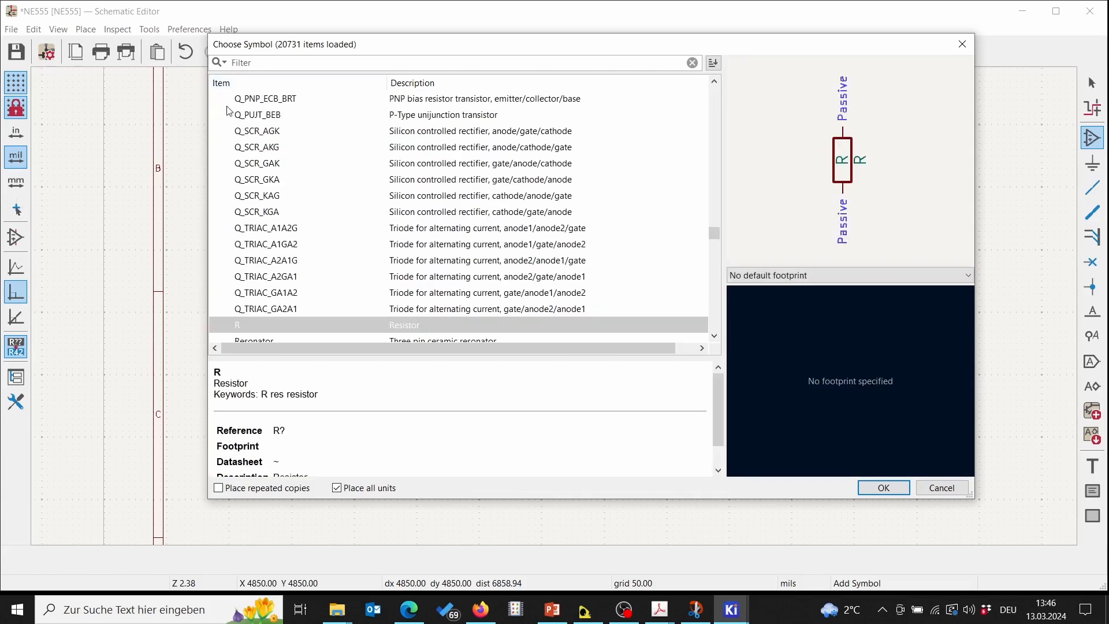
Place a polarized capacitor symbol (Device: C_Polarized) directly below resistor R3, to the right of the timer
scroll(521, 175, up, 10)
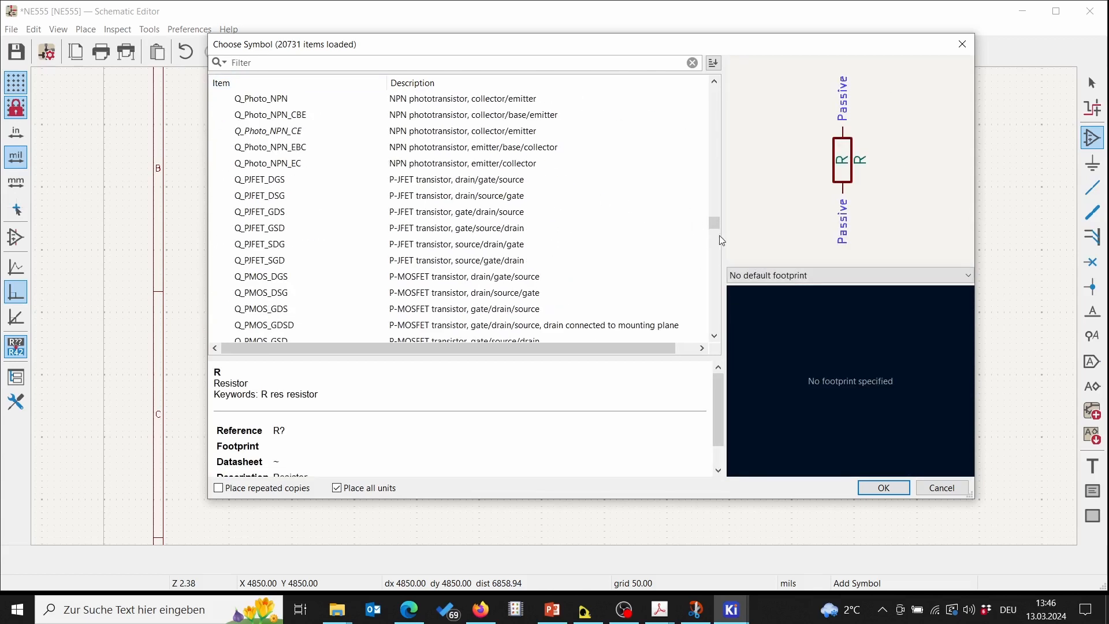
drag(711, 220, 719, 82)
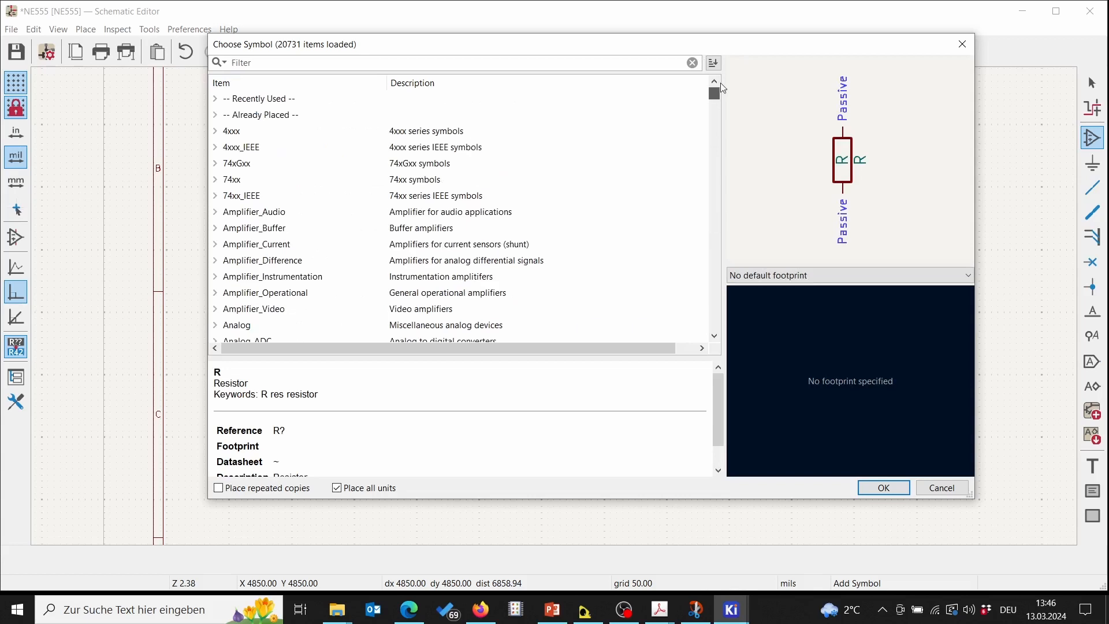
scroll(246, 159, down, 1)
scroll(225, 108, up, 1)
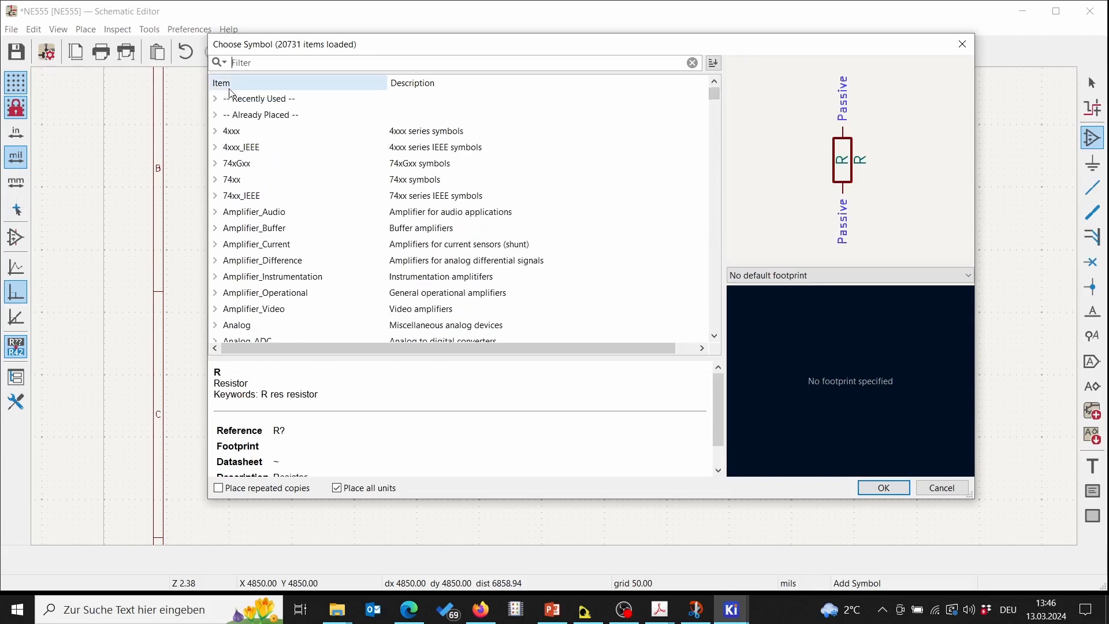
scroll(249, 145, down, 2)
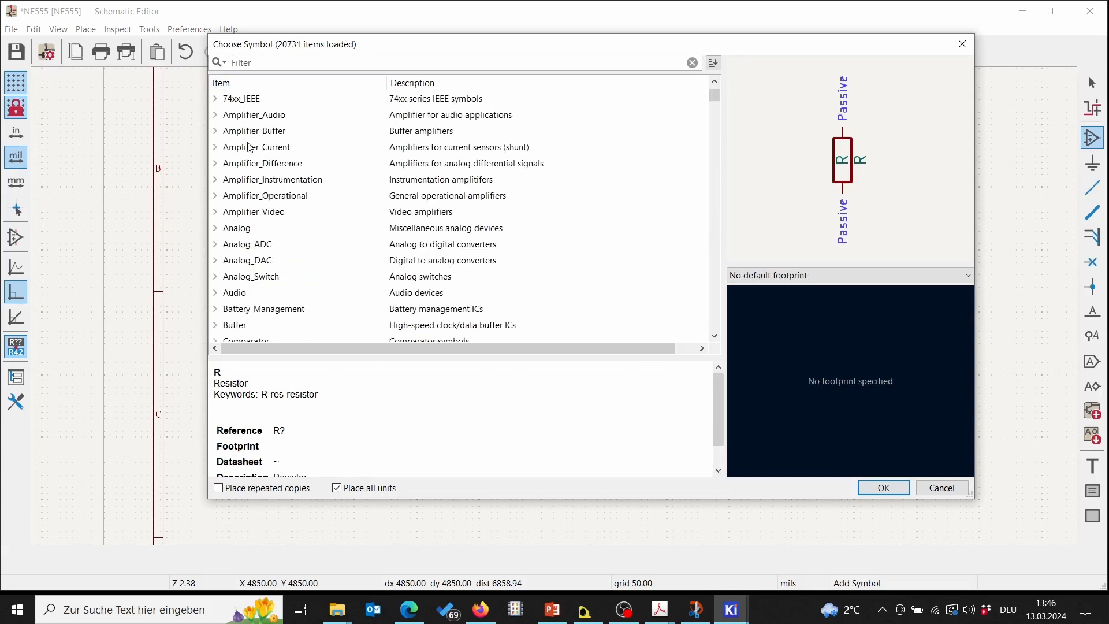
scroll(248, 143, down, 10)
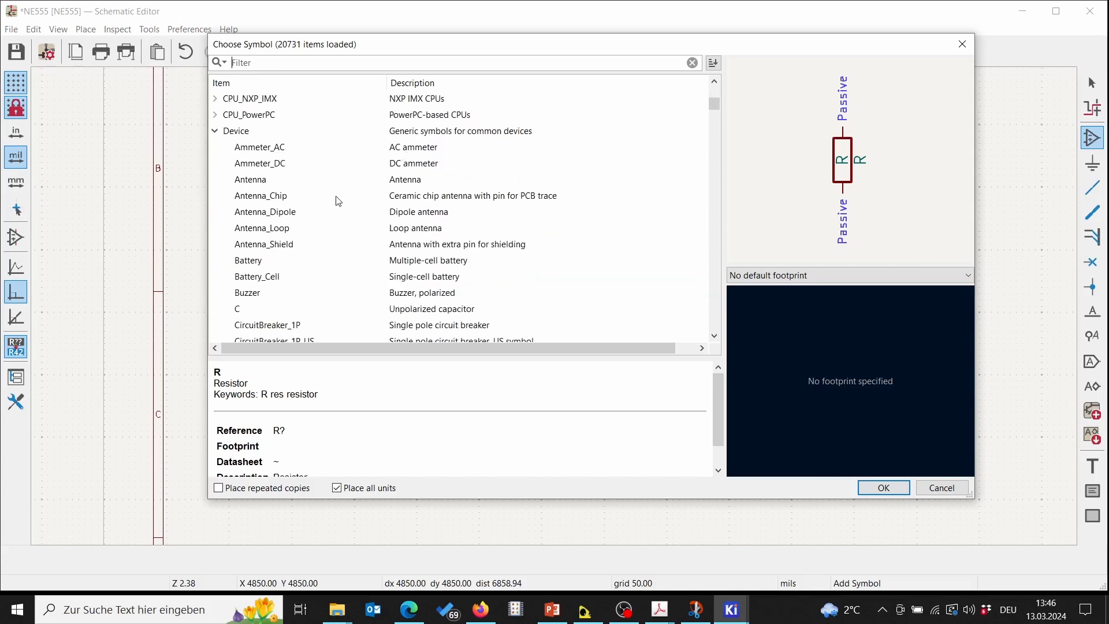
scroll(338, 200, down, 1)
click(268, 261)
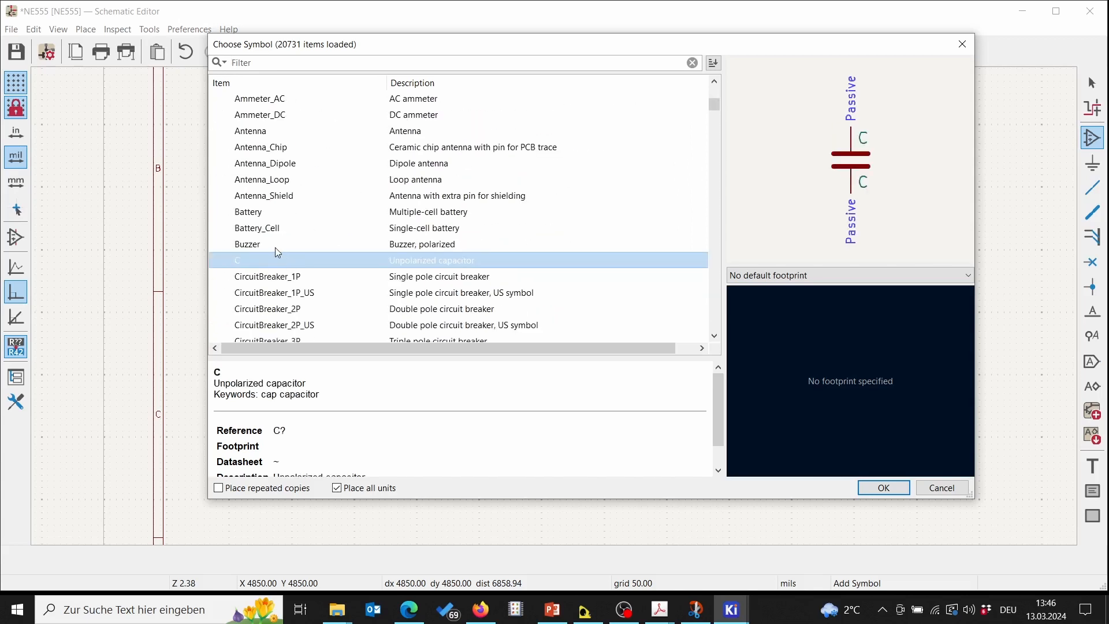
scroll(278, 252, down, 10)
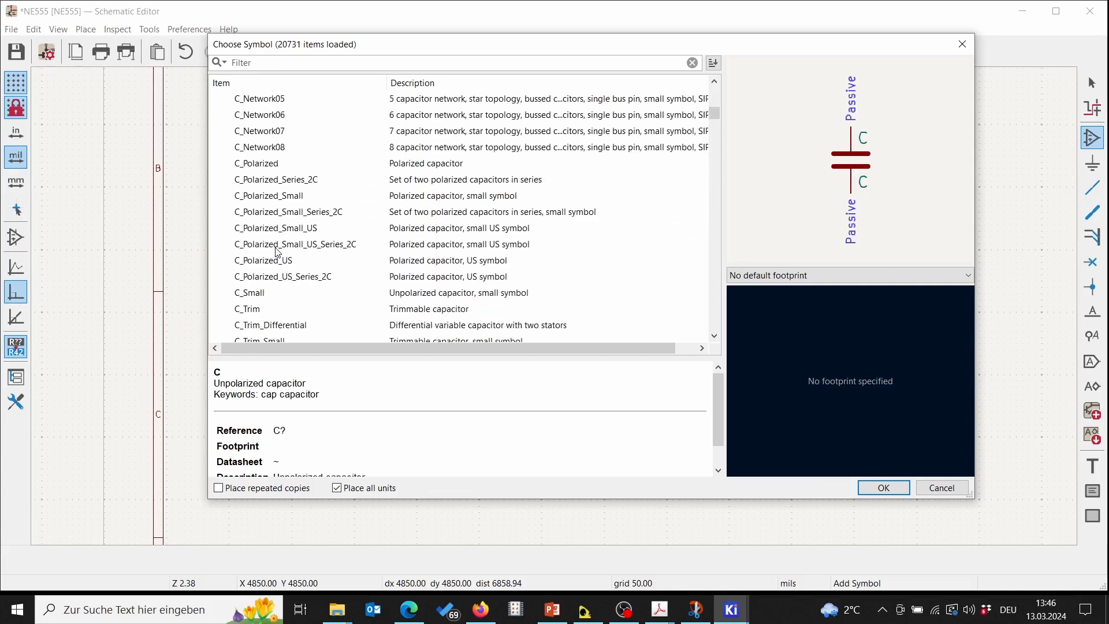
scroll(278, 252, up, 1)
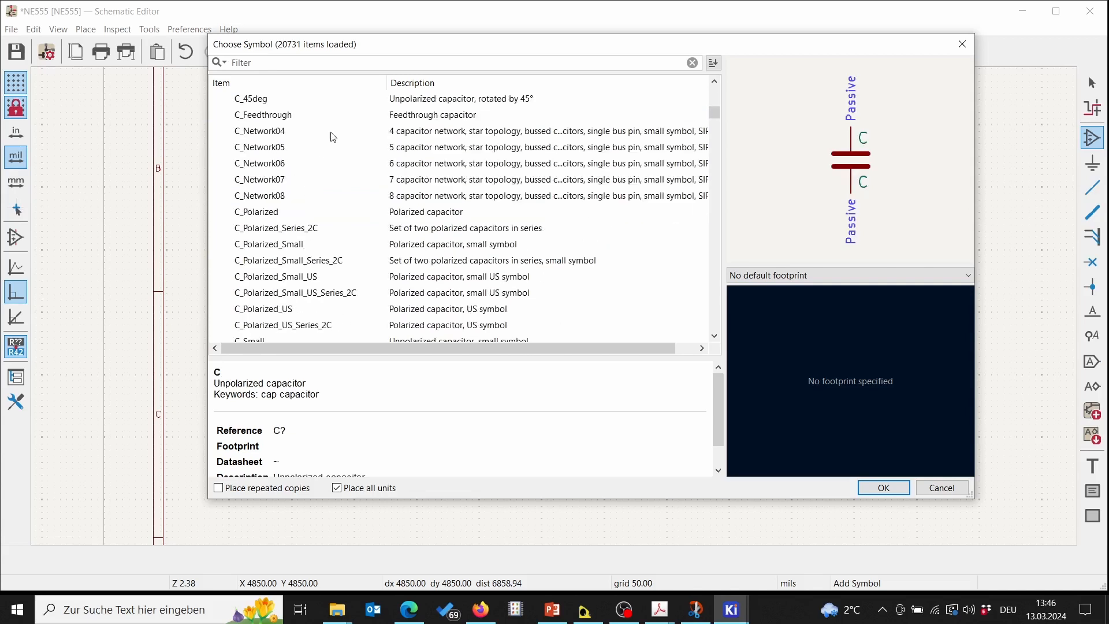
click(260, 214)
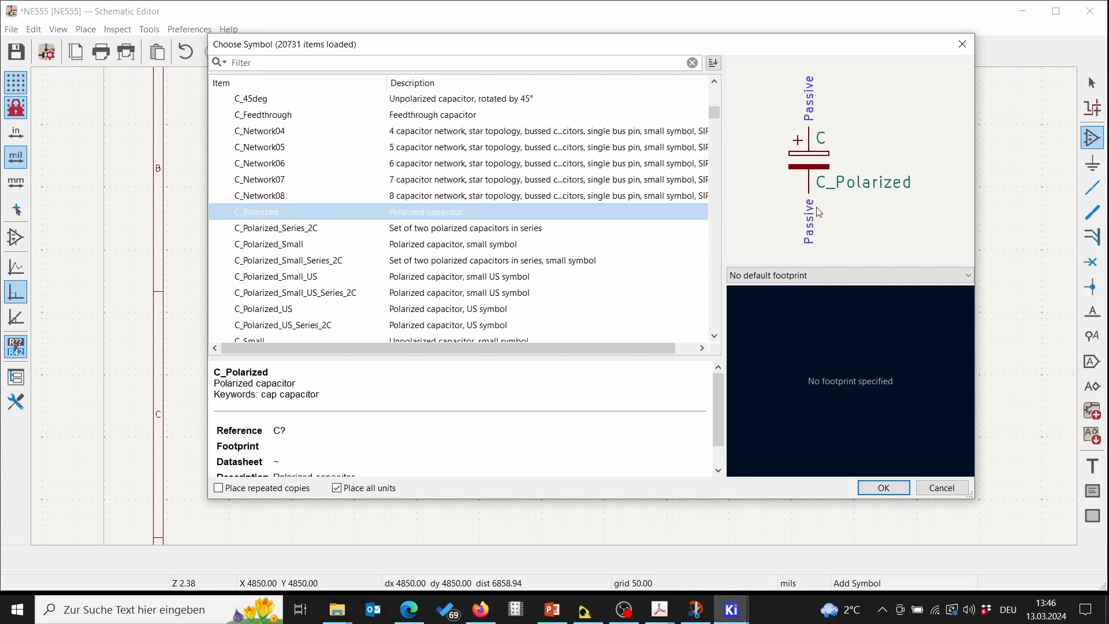
click(883, 490)
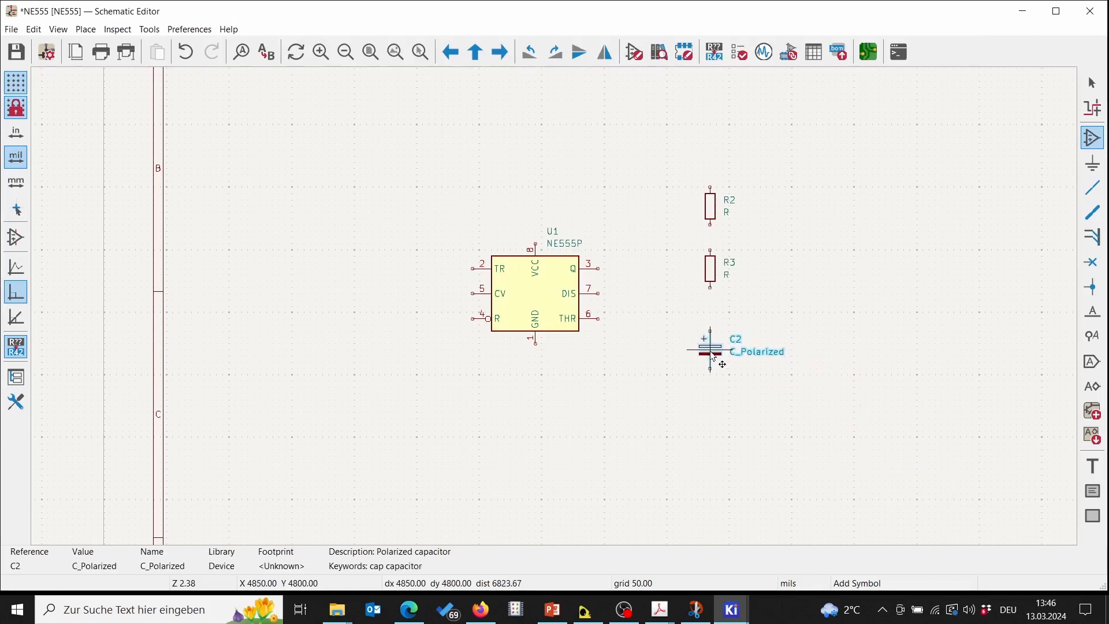
click(714, 350)
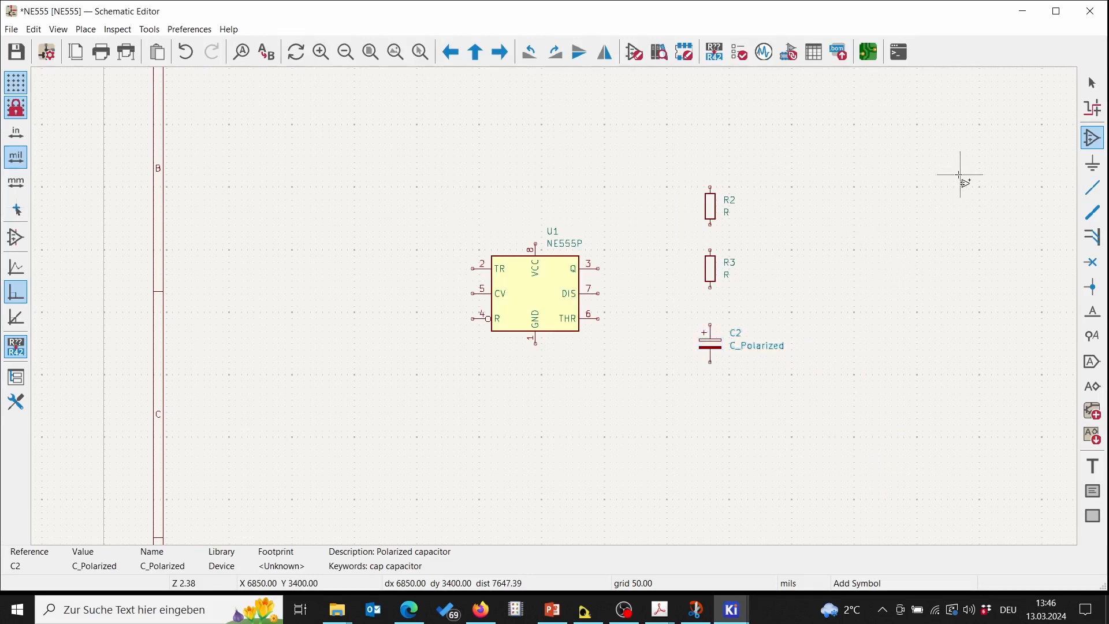
Place an LED symbol (Device: LED), rotated vertically to point downward, to the right of resistor R3 and capacitor C2
click(929, 175)
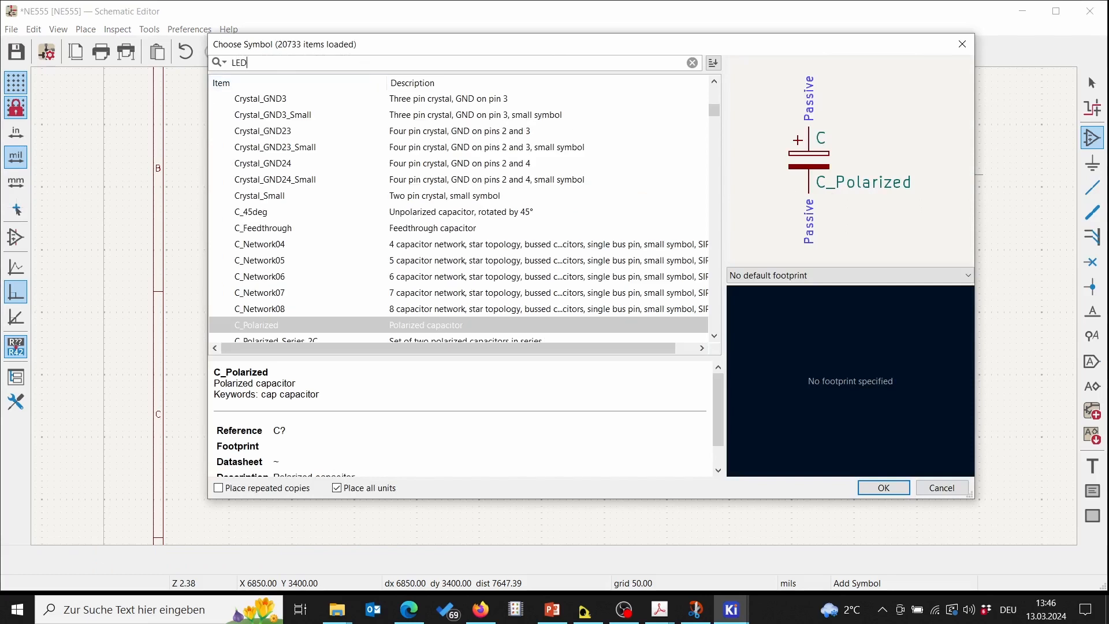
click(884, 488)
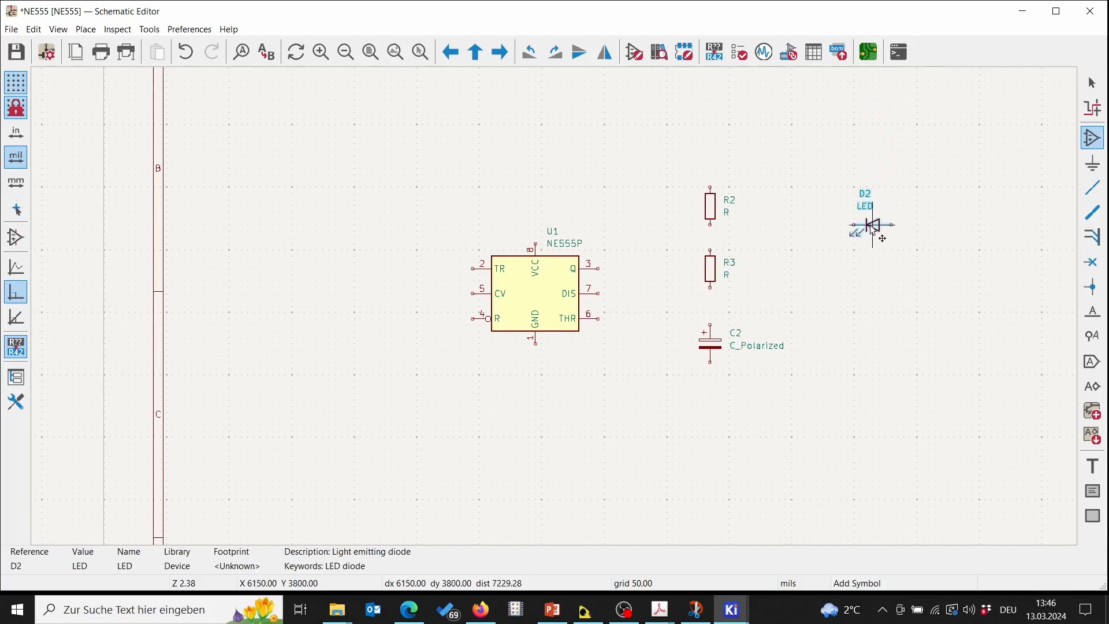
key(r)
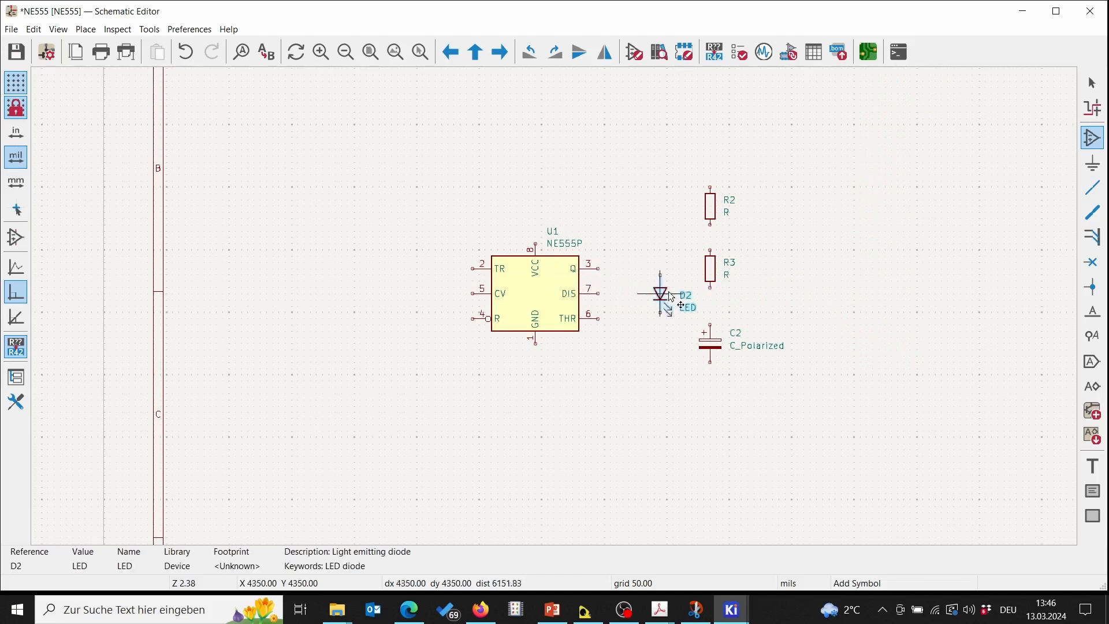
click(873, 301)
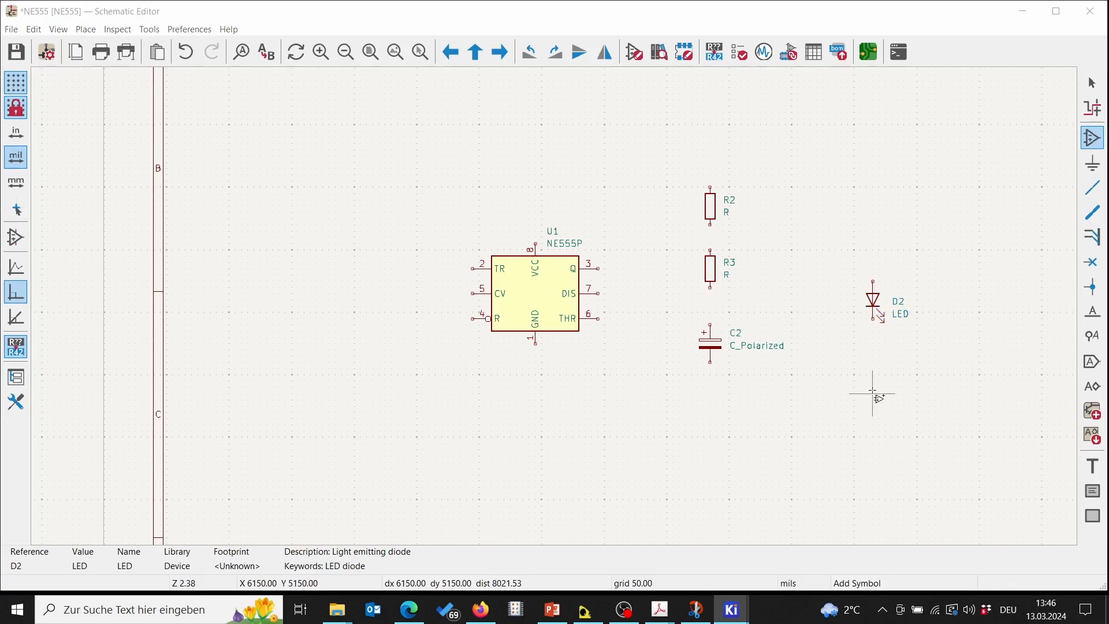
Place a resistor symbol (Device: R) directly below LED D2 at about X 6150, Y 5050 mils
click(875, 394)
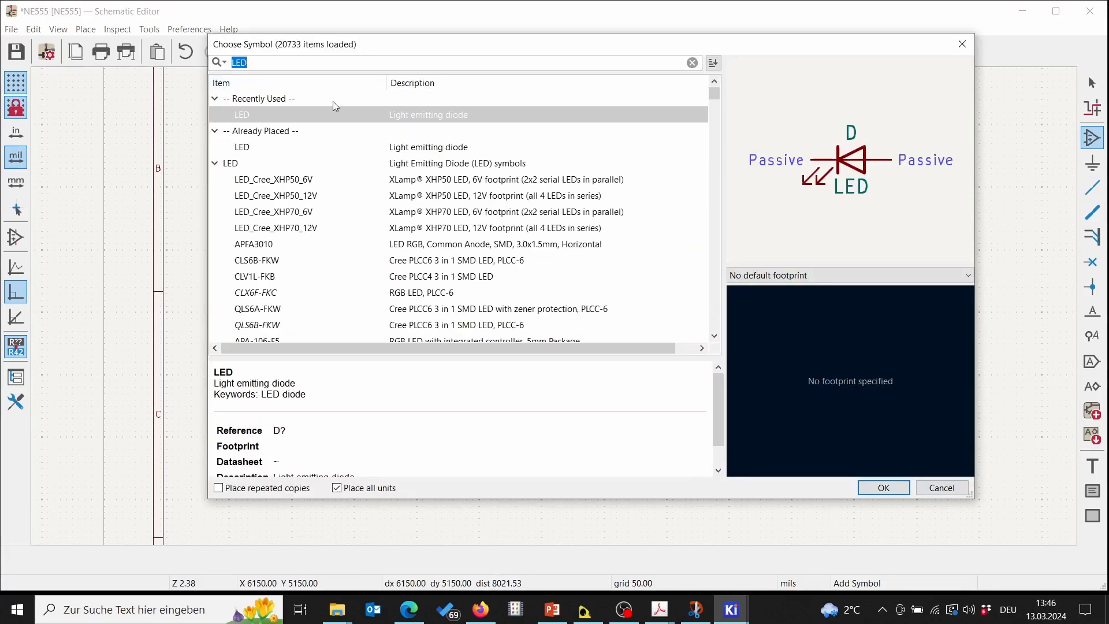
click(214, 101)
click(215, 99)
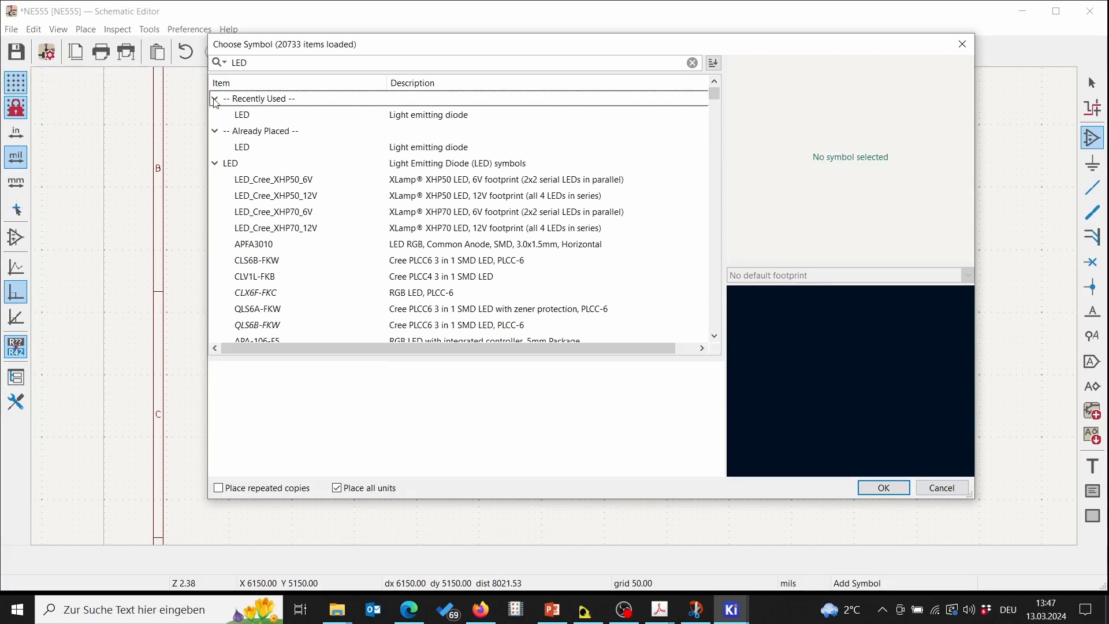
drag(285, 64, 203, 65)
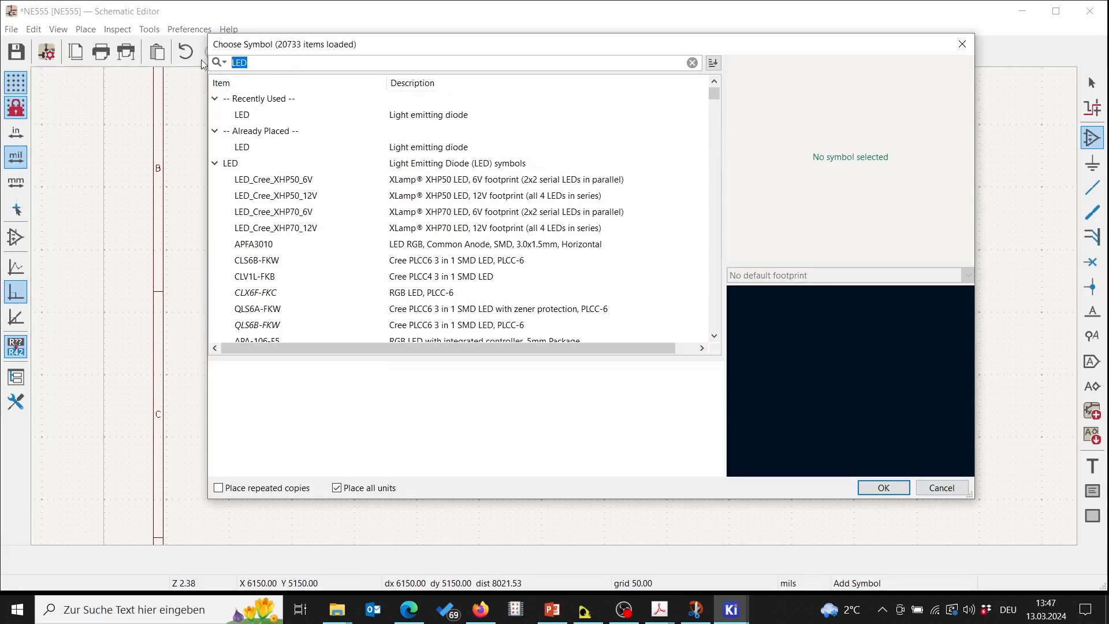
text(R)
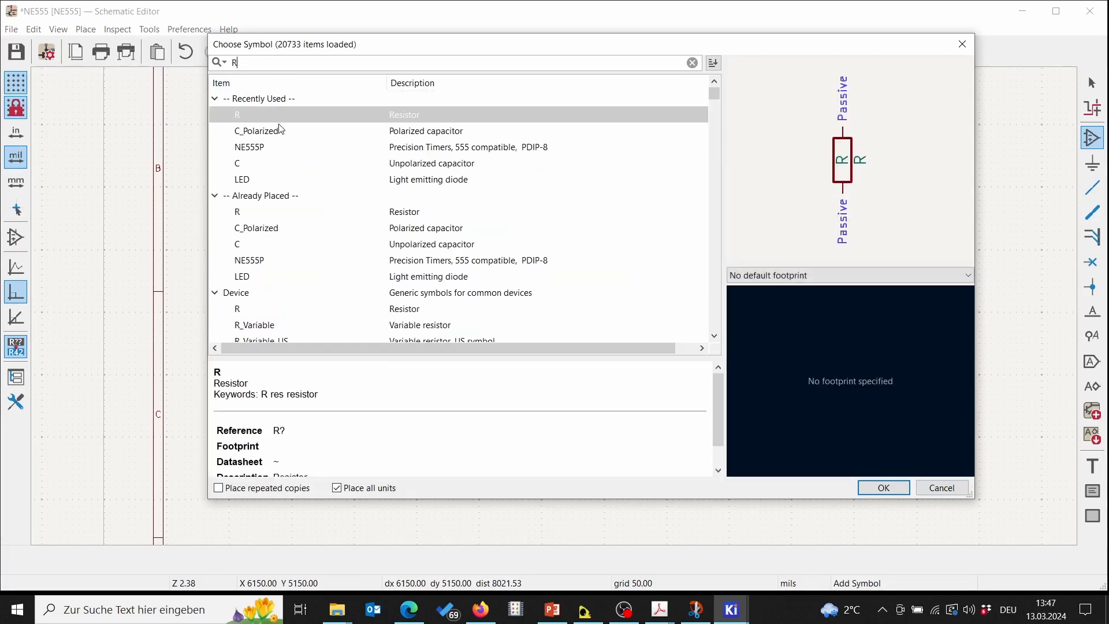
click(289, 116)
click(890, 489)
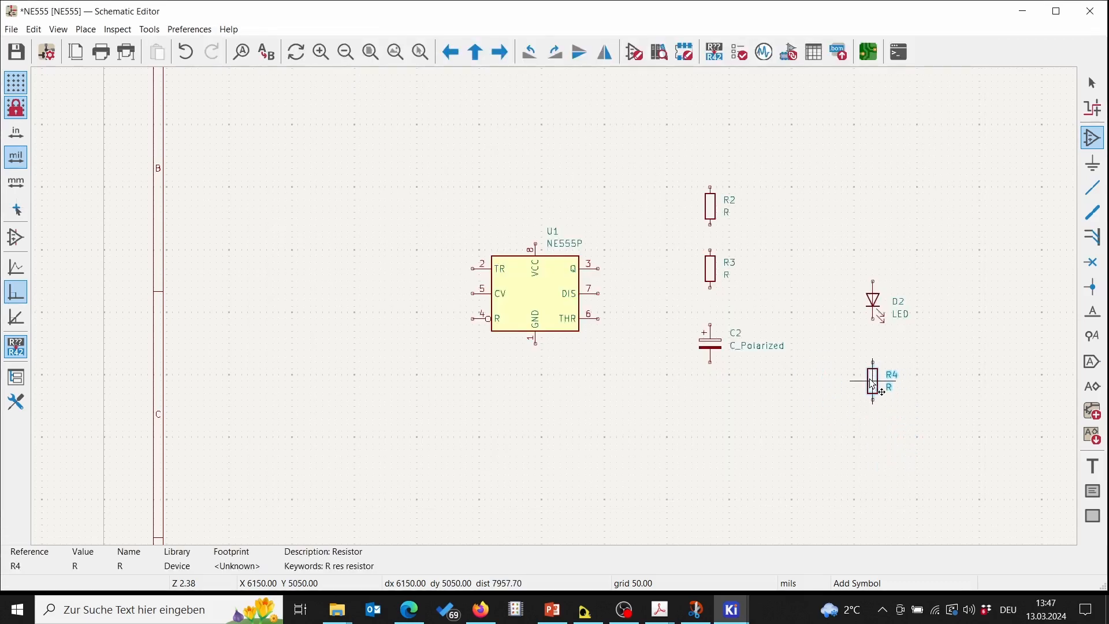
click(872, 383)
key(Escape)
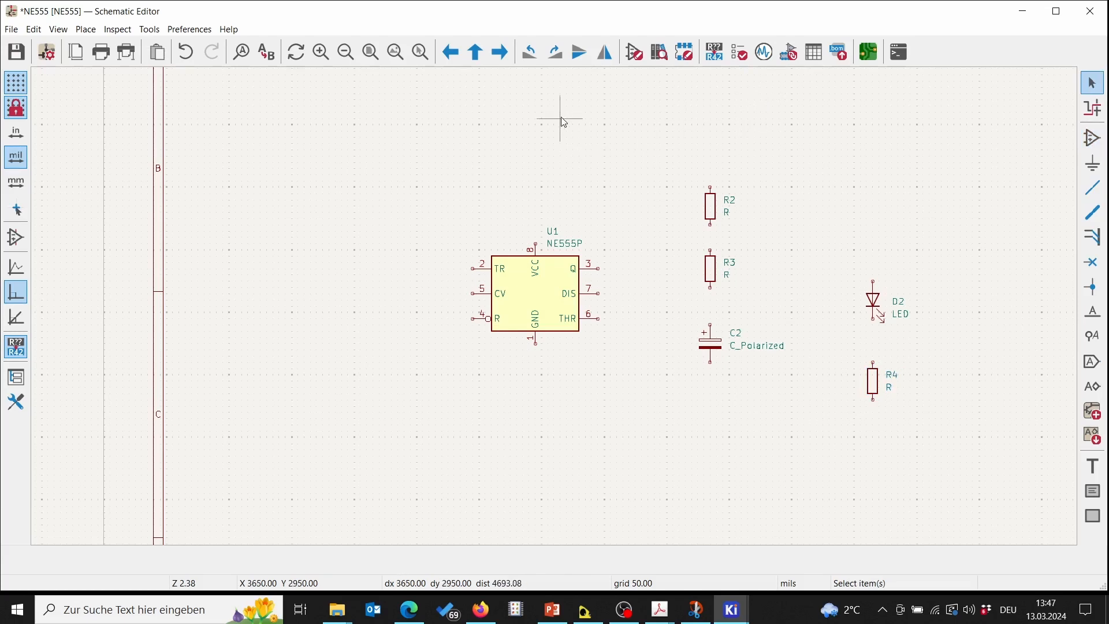
Place a two-pin connector symbol (Connector: Conn_01x02_Pin) to the left of LED D1 at about X 1400, Y 1400 mils
middle_drag(564, 122, 649, 208)
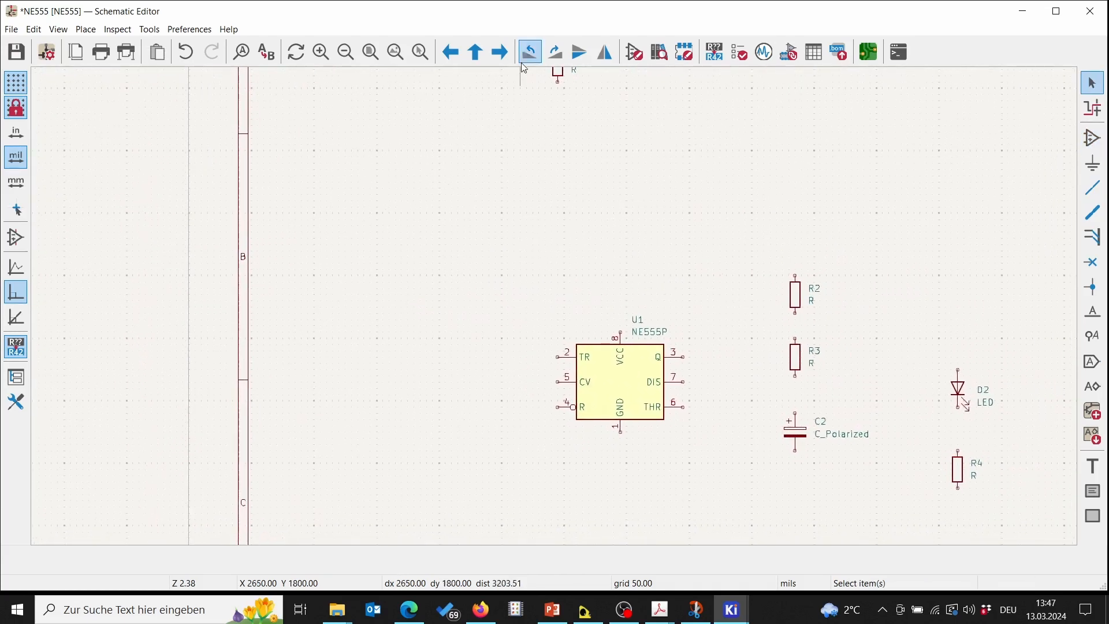
key(F2)
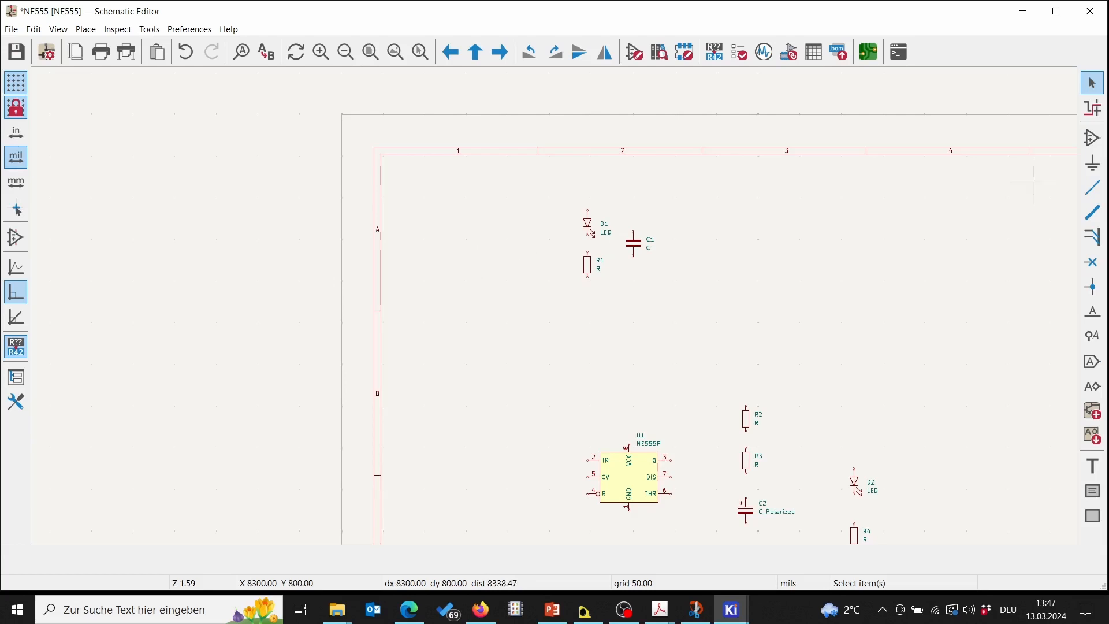
click(1092, 137)
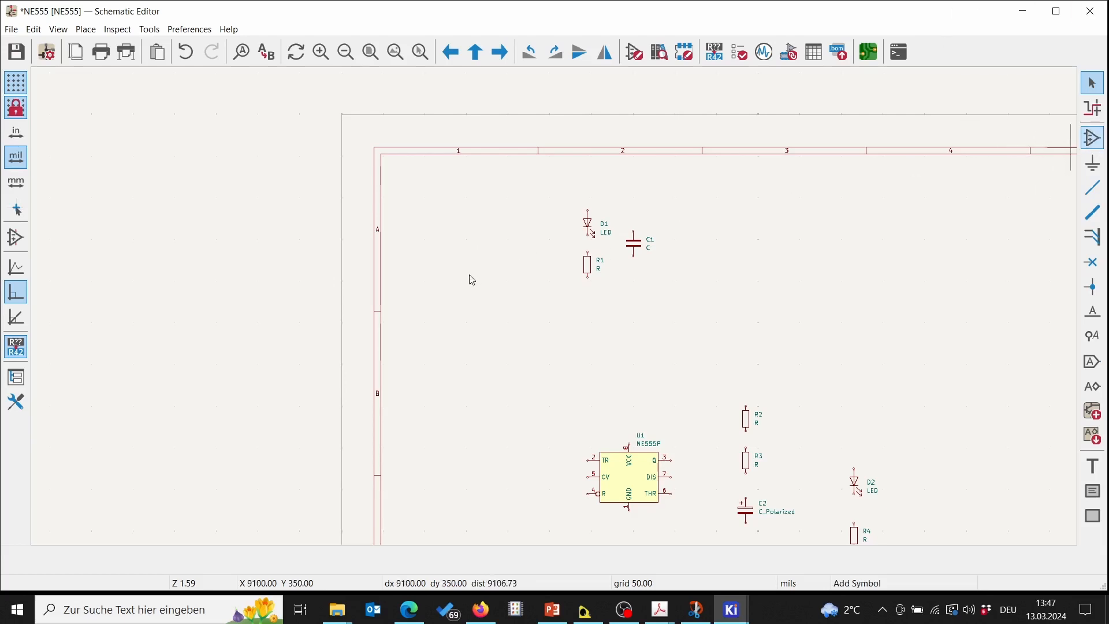
click(460, 250)
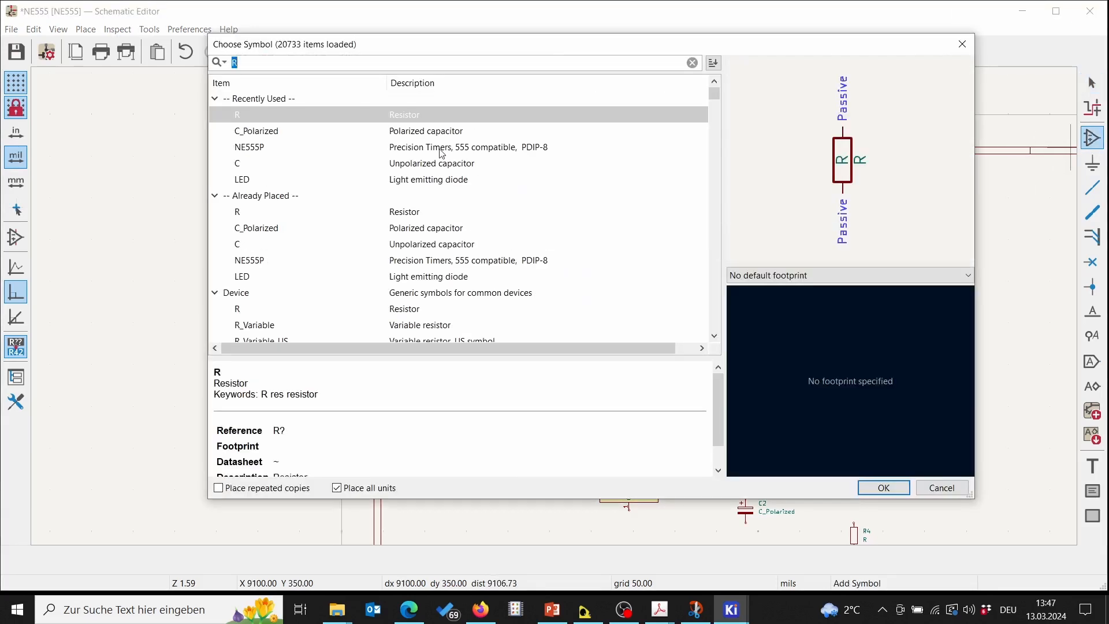
text(Conn)
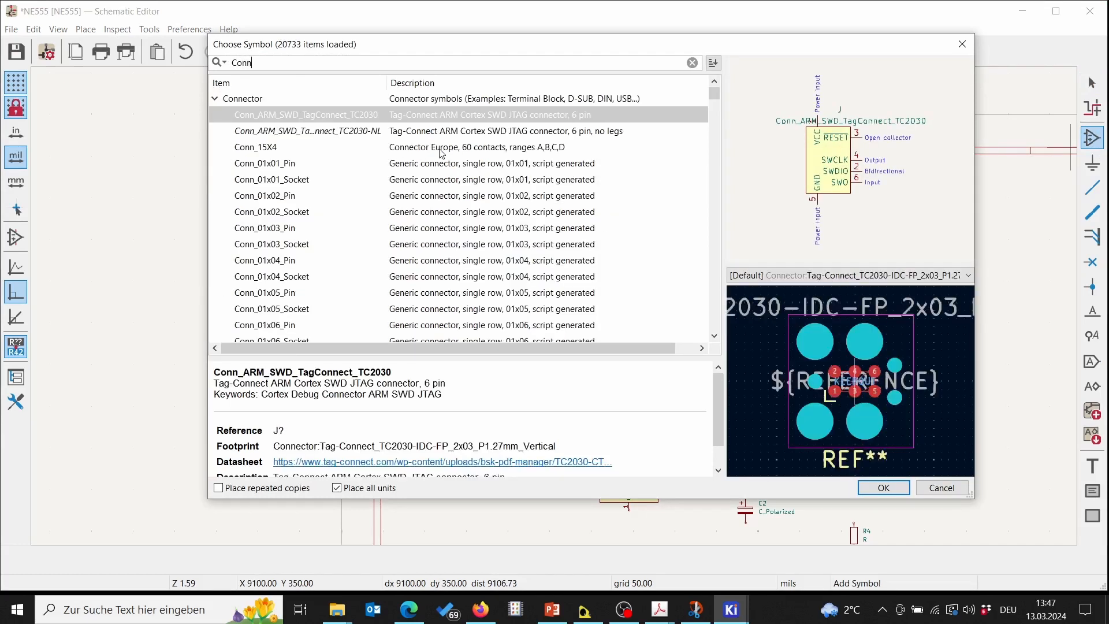
click(248, 104)
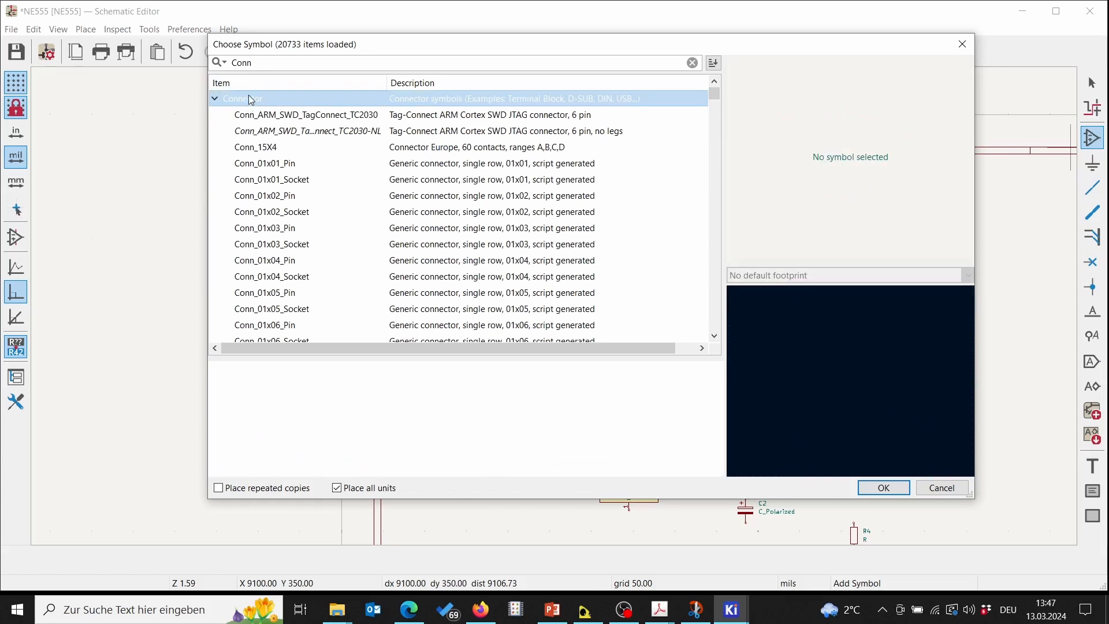
click(451, 166)
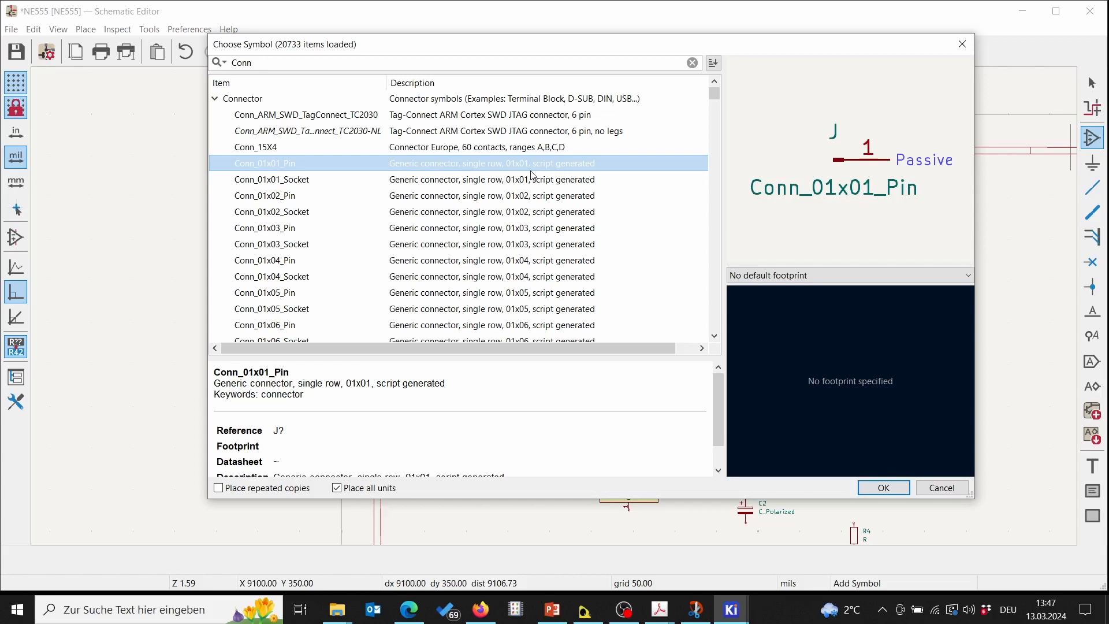
click(518, 202)
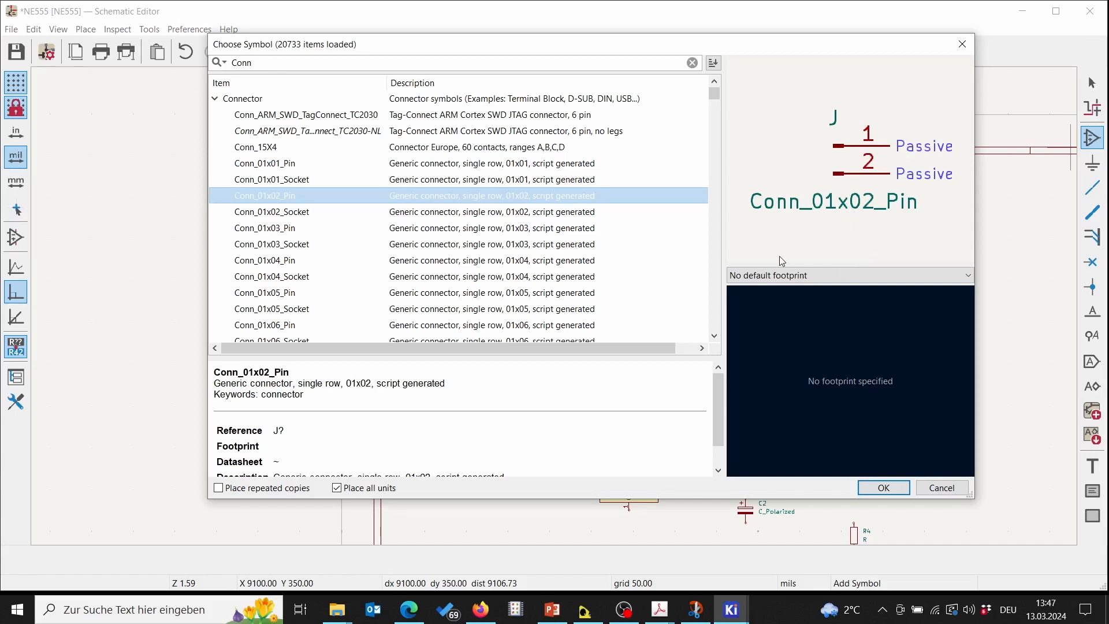
click(890, 491)
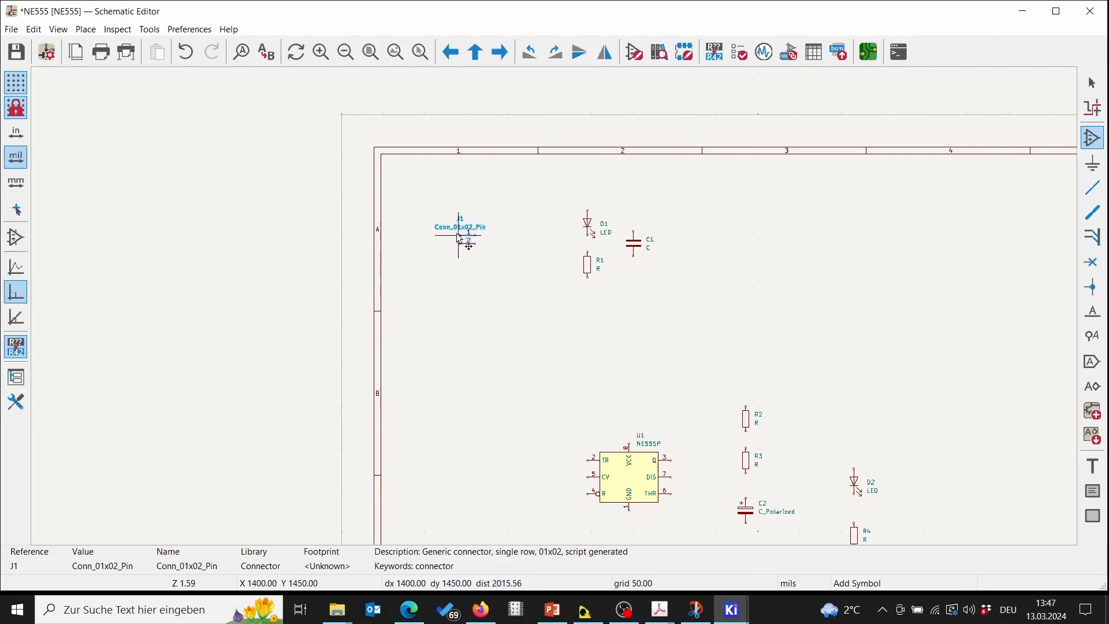
click(459, 231)
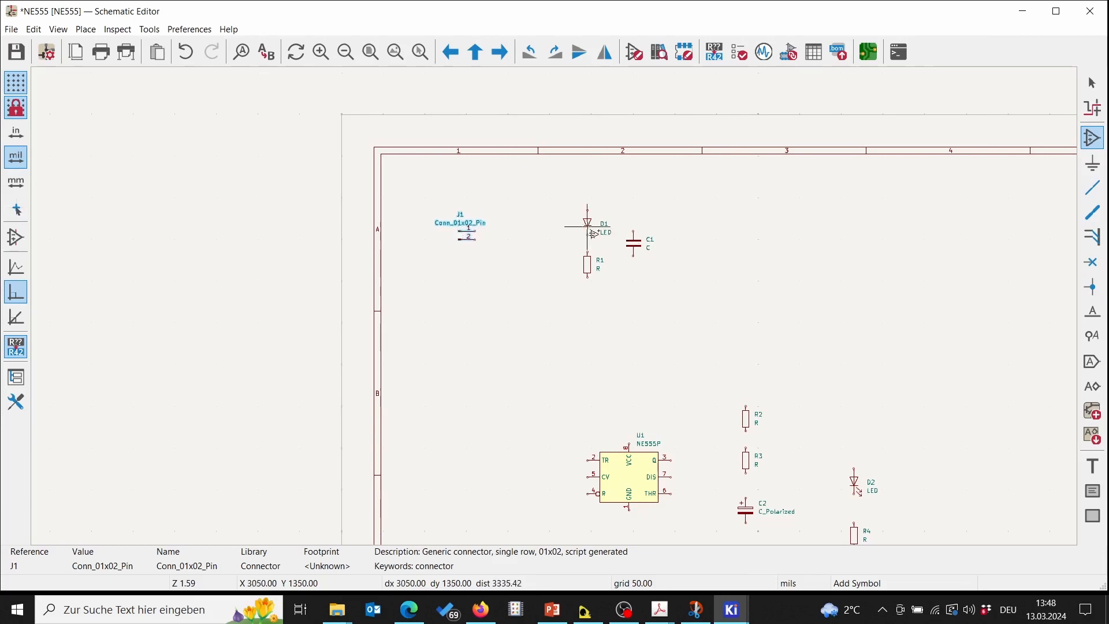
click(537, 204)
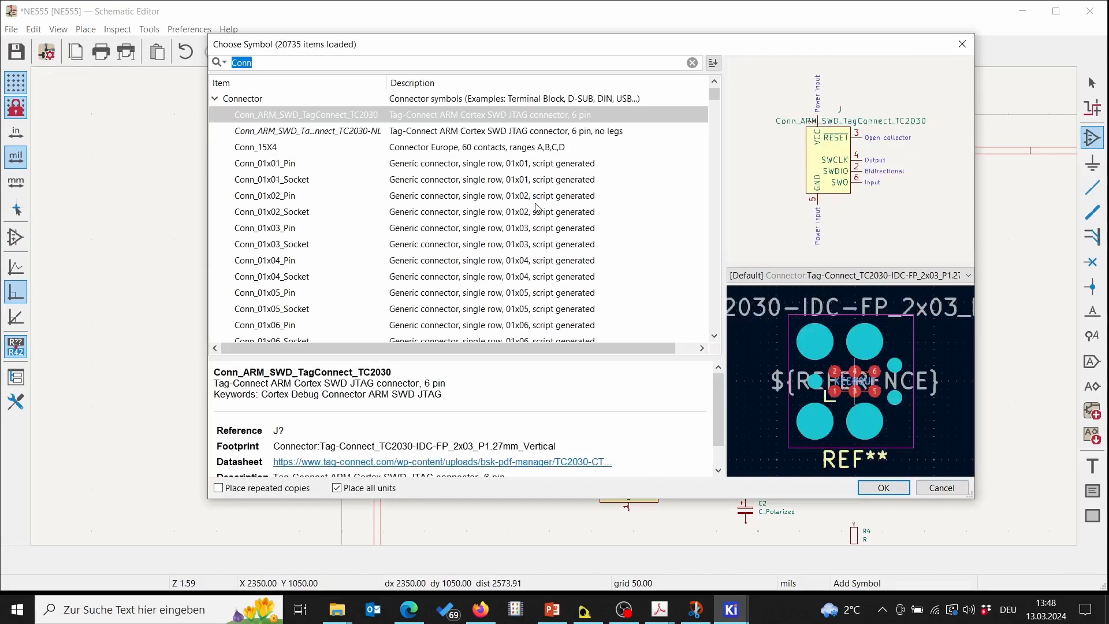
click(961, 44)
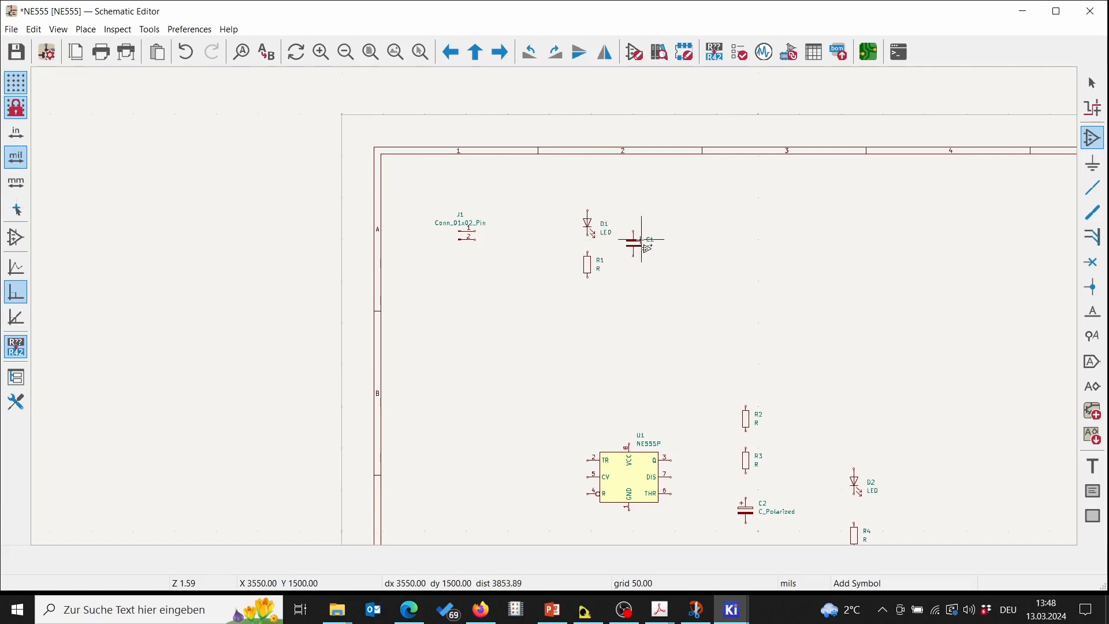
key(Escape)
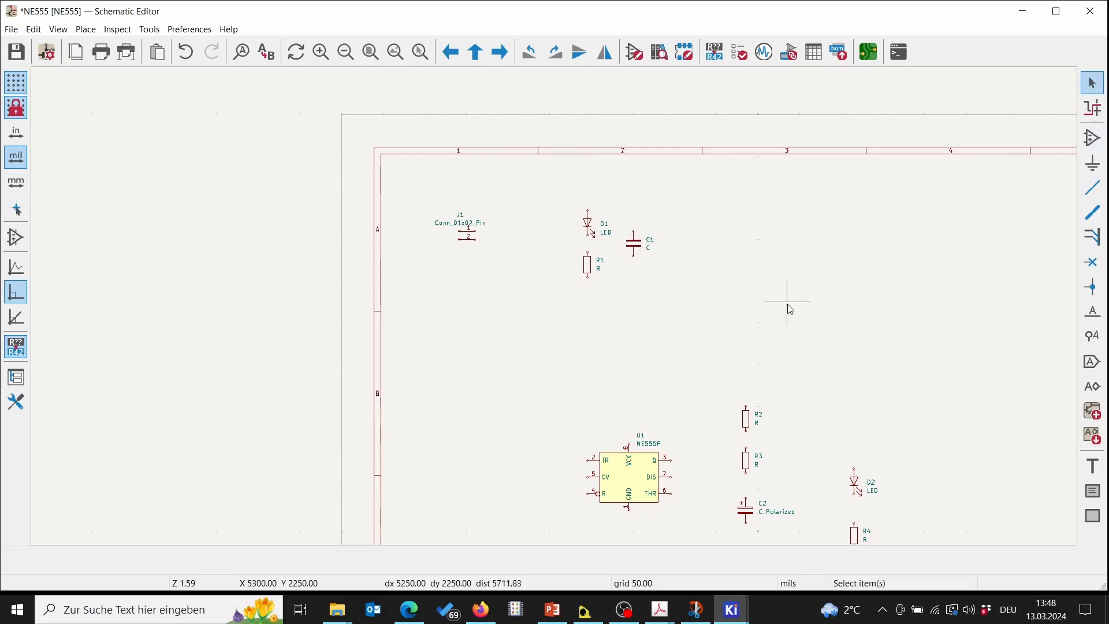
Set the value of capacitor C1 to 100n in its symbol properties
right_click(635, 249)
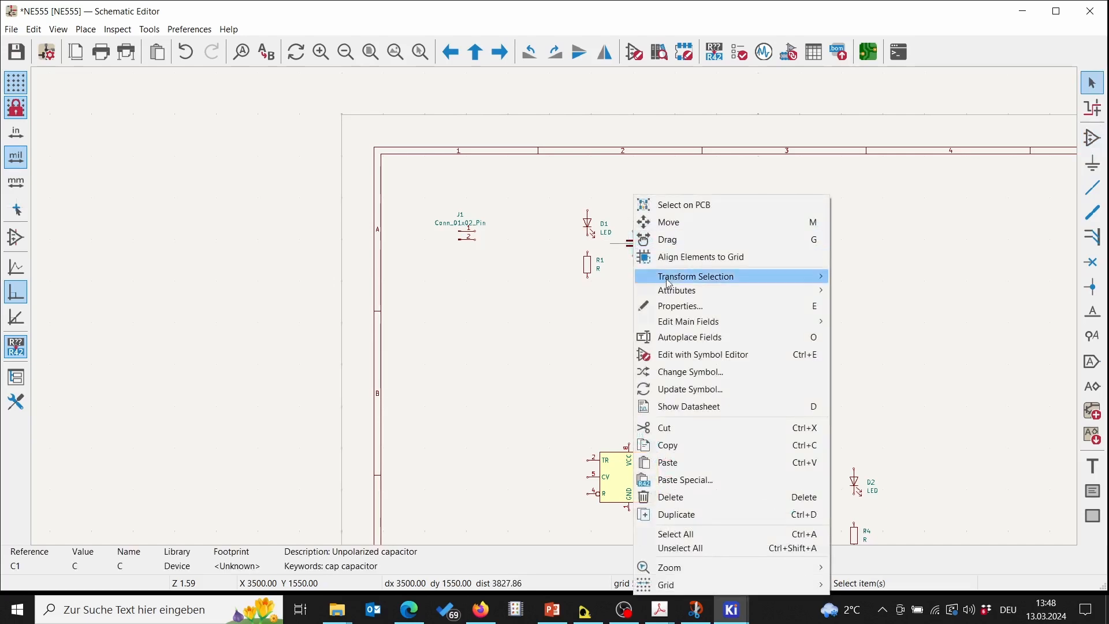
click(684, 305)
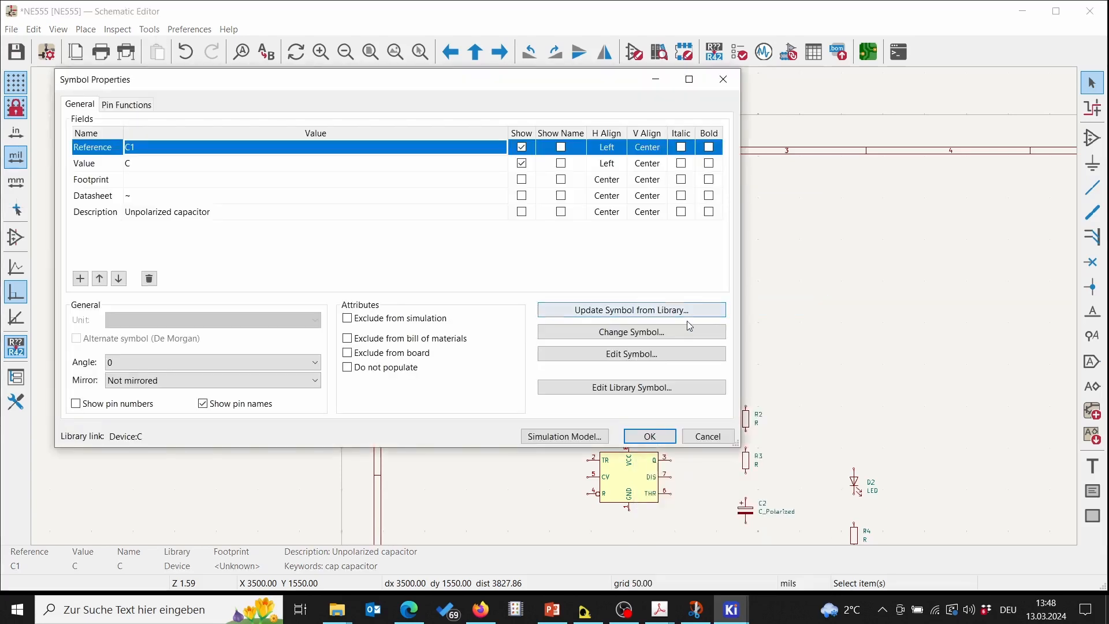
click(216, 164)
click(172, 164)
click(164, 149)
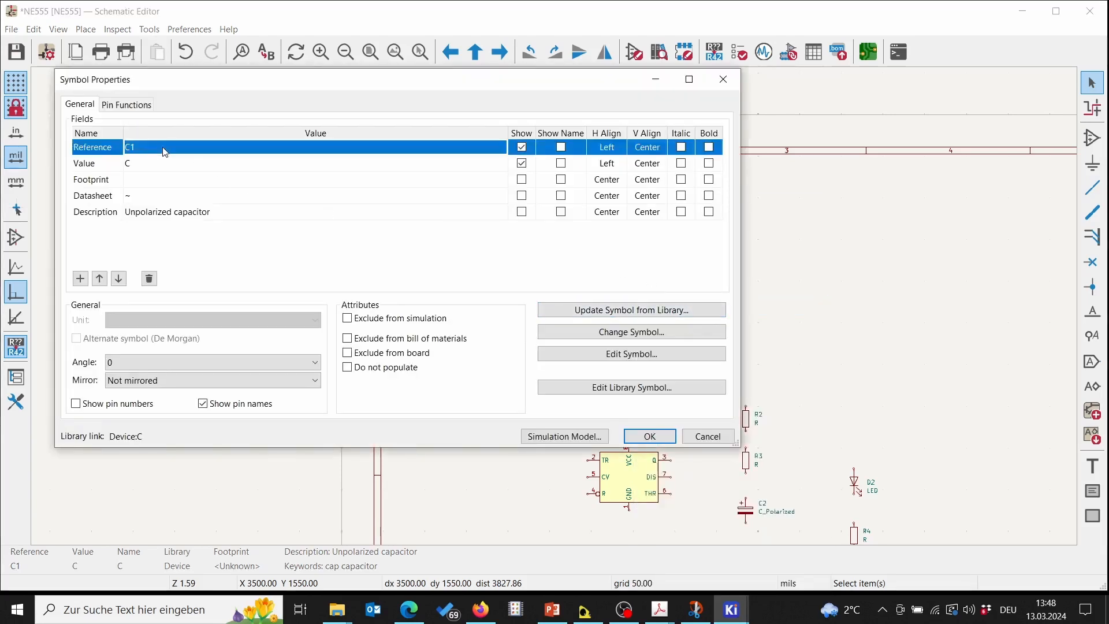
click(165, 151)
click(171, 163)
click(171, 163)
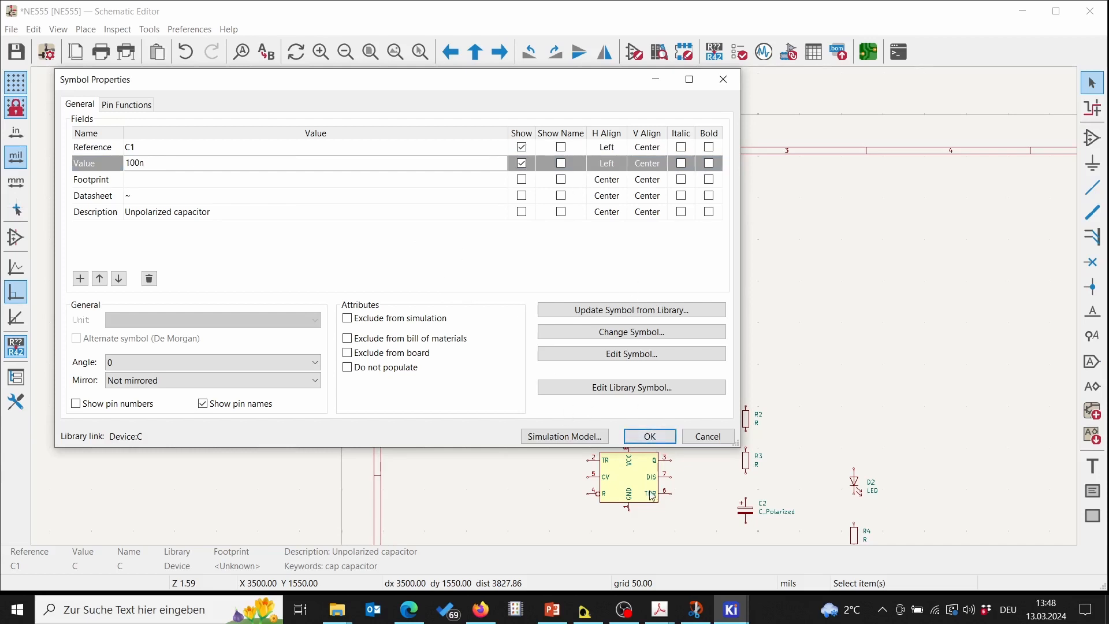
click(650, 436)
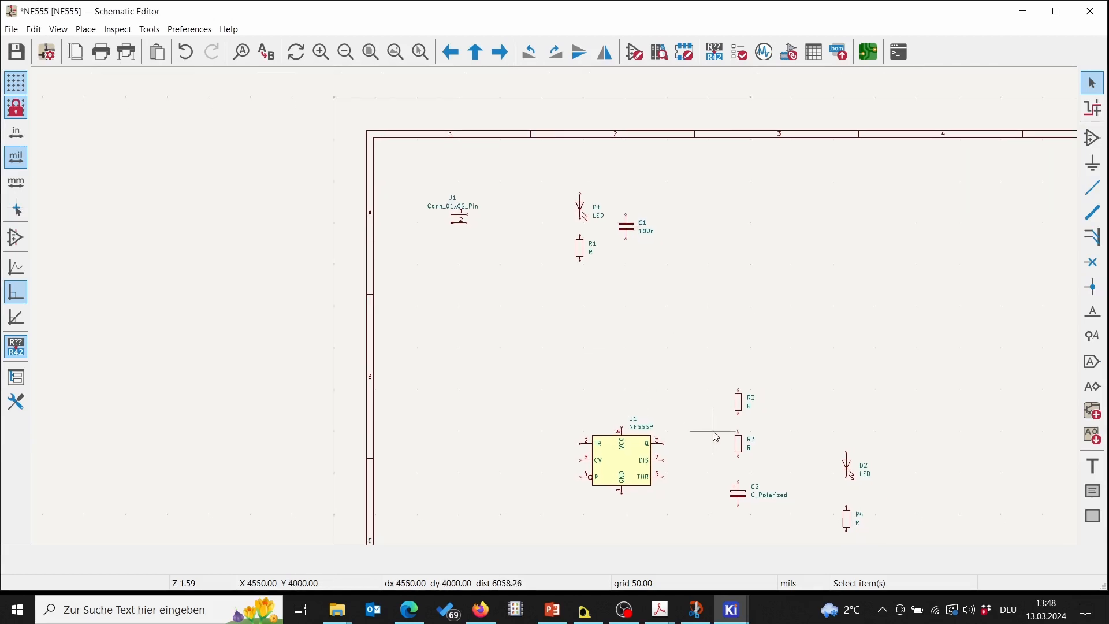
Enter 15k as the footprint of resistor R2 in its symbol properties
middle_drag(718, 440, 557, 206)
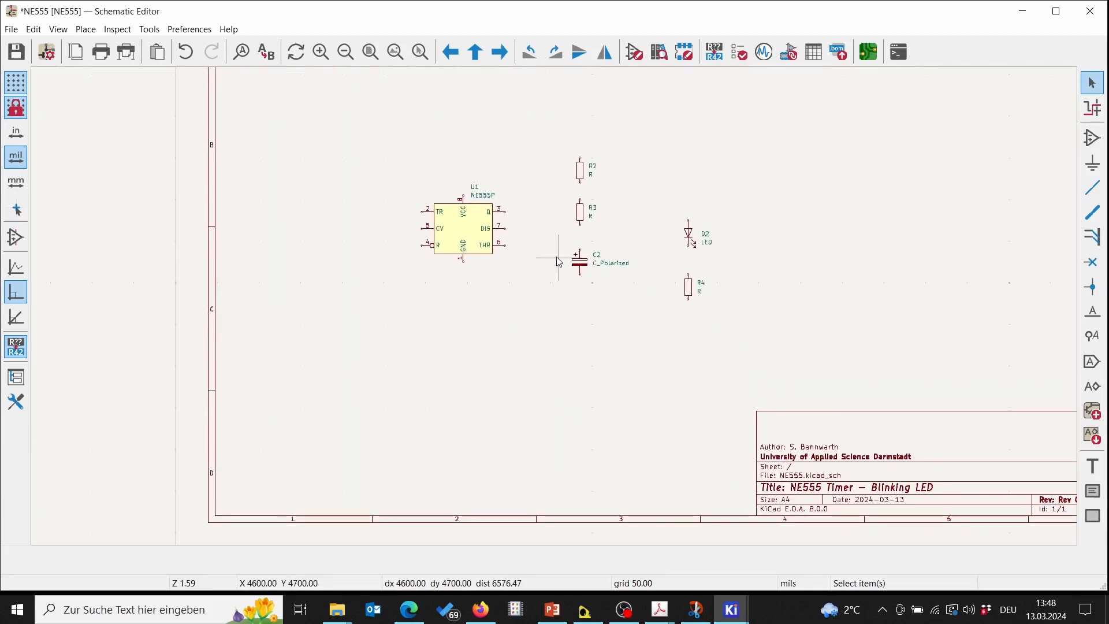
right_click(582, 171)
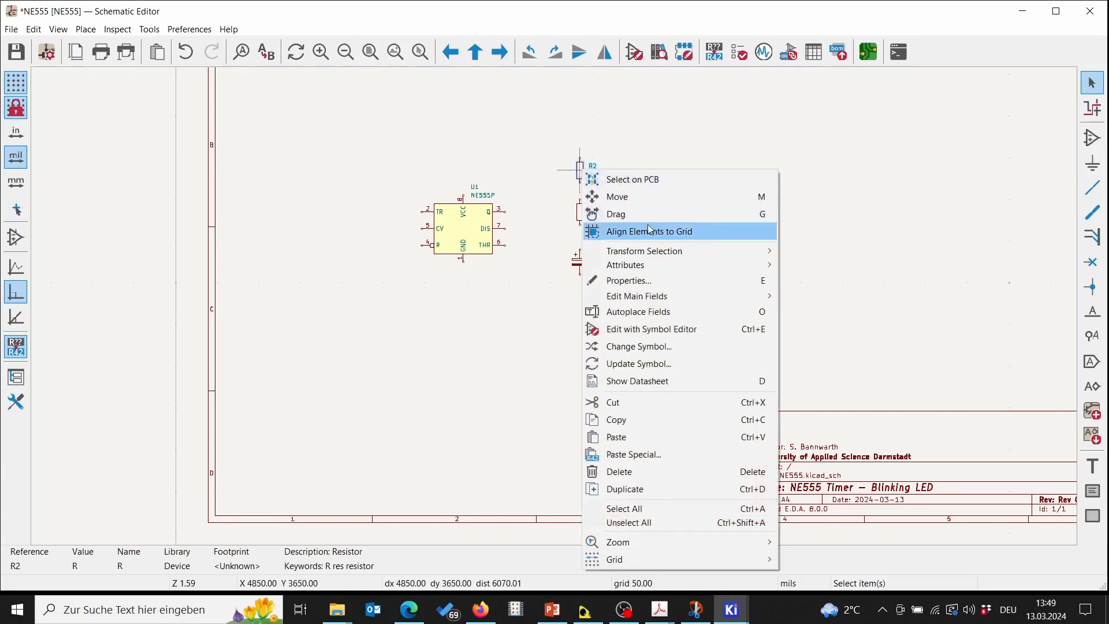
click(658, 281)
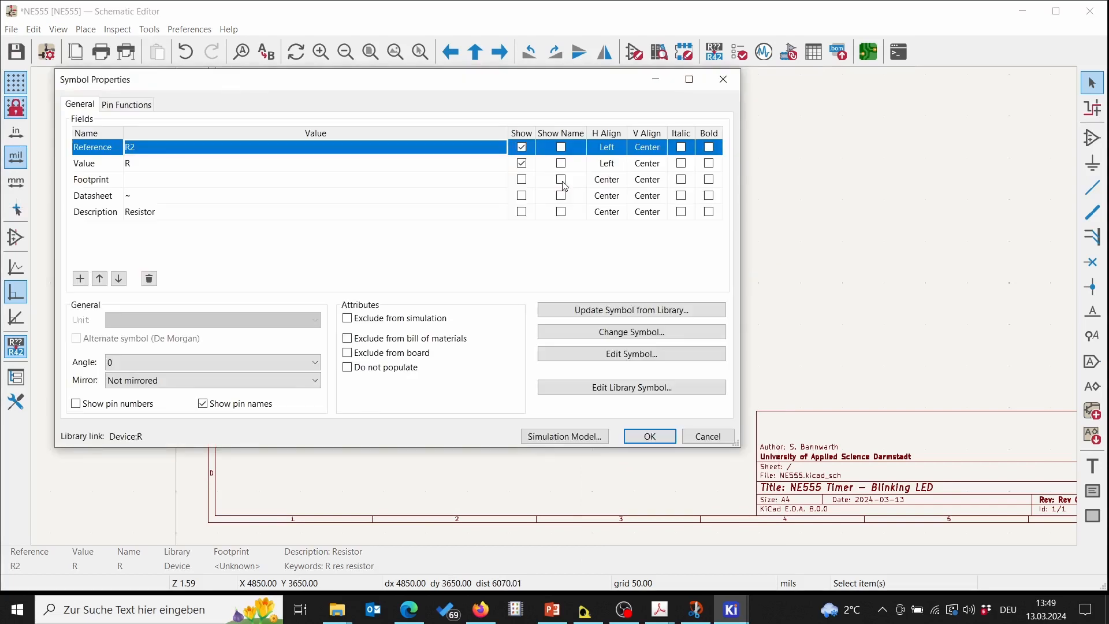
click(202, 184)
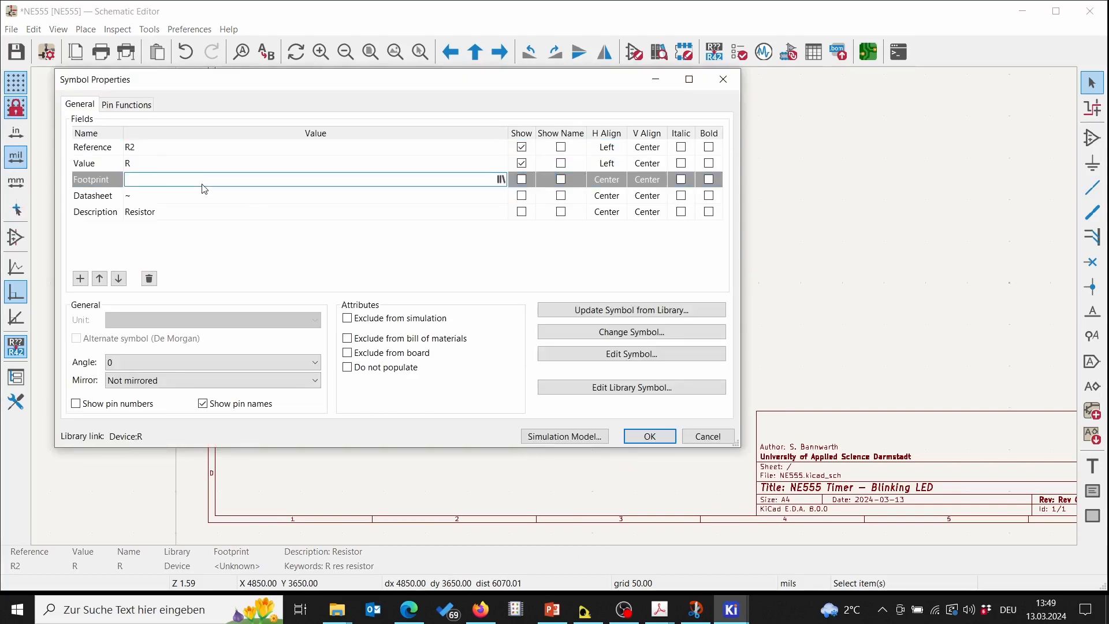
text(15k)
click(650, 436)
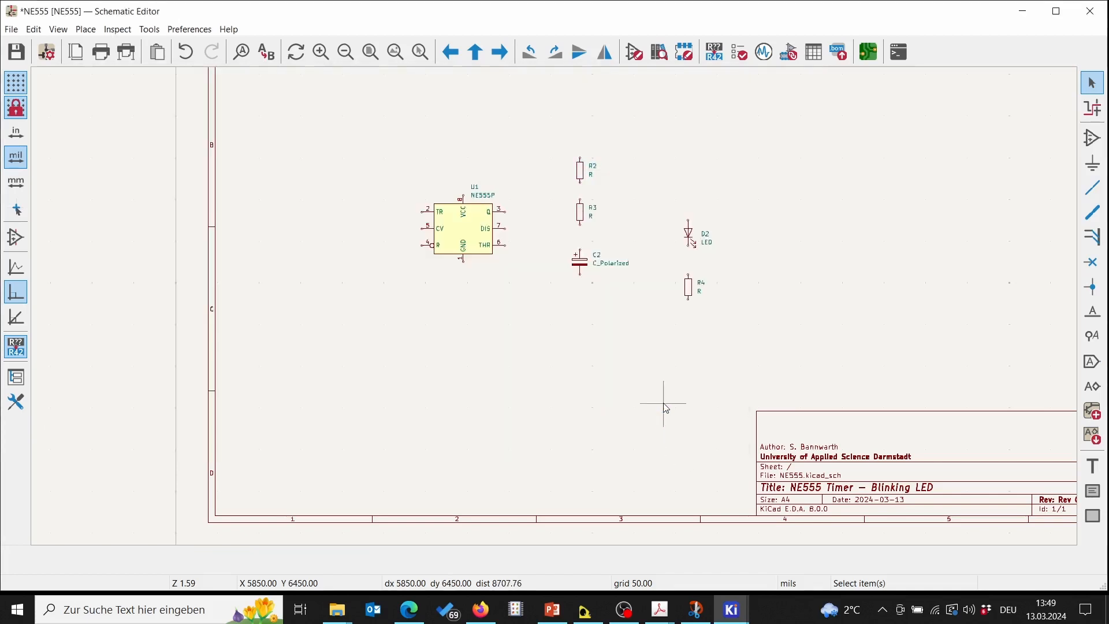
right_click(584, 266)
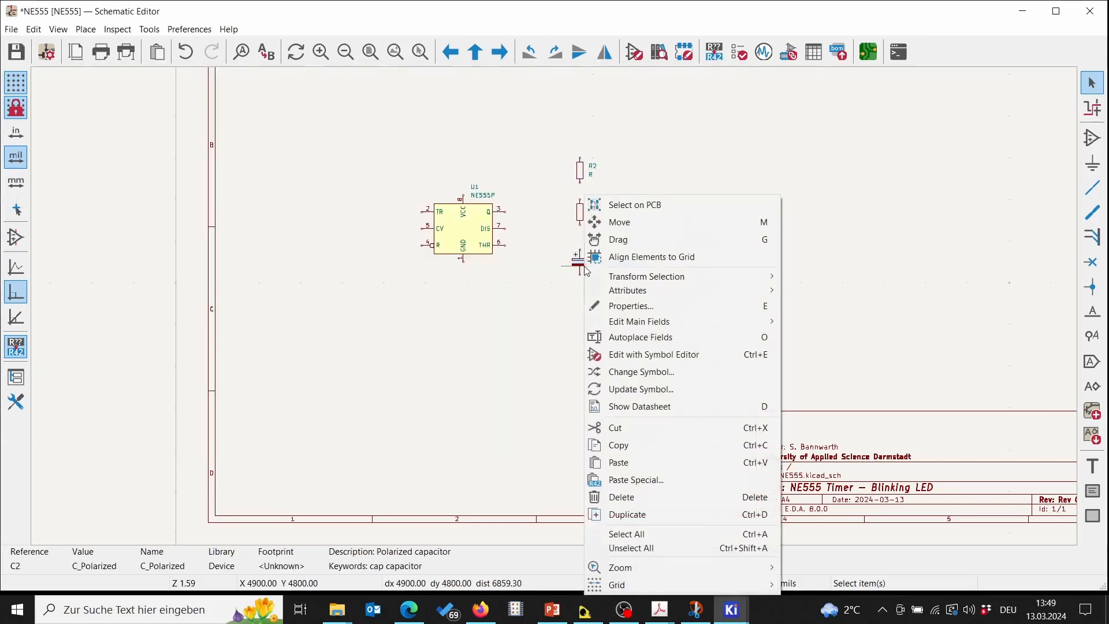
click(602, 170)
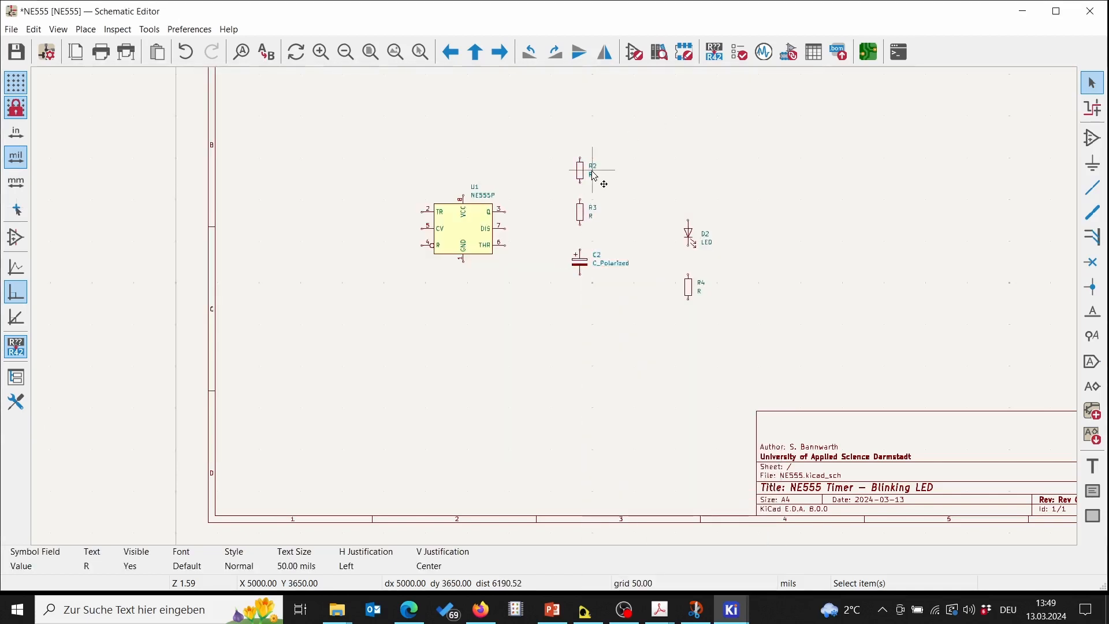
Clear the footprint entry of resistor R2 and set its value to 15k
right_click(583, 173)
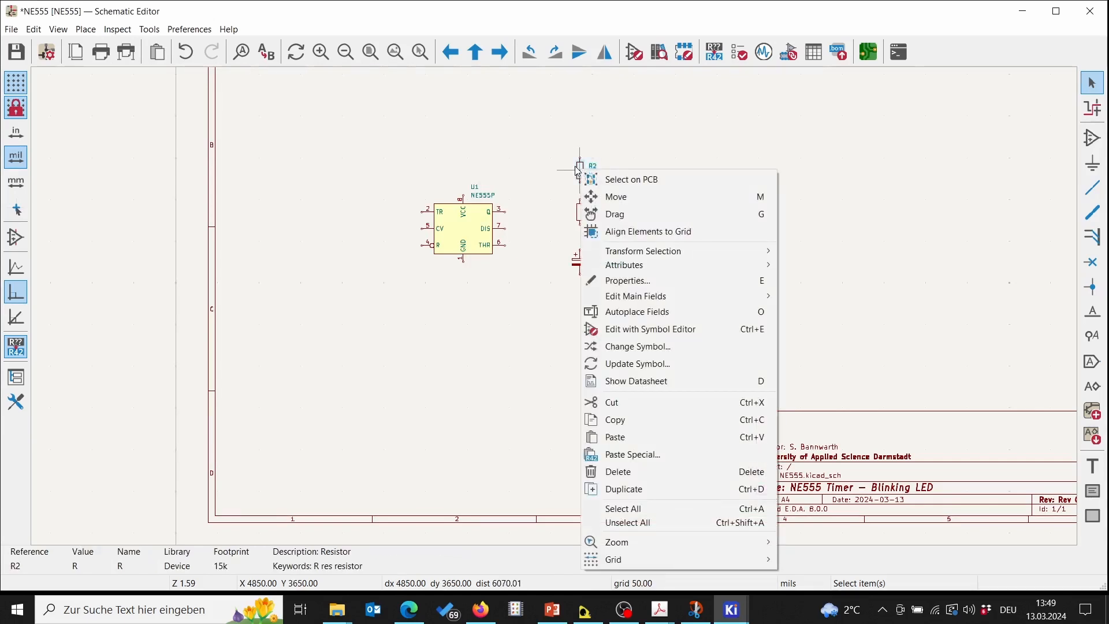
click(635, 280)
click(153, 183)
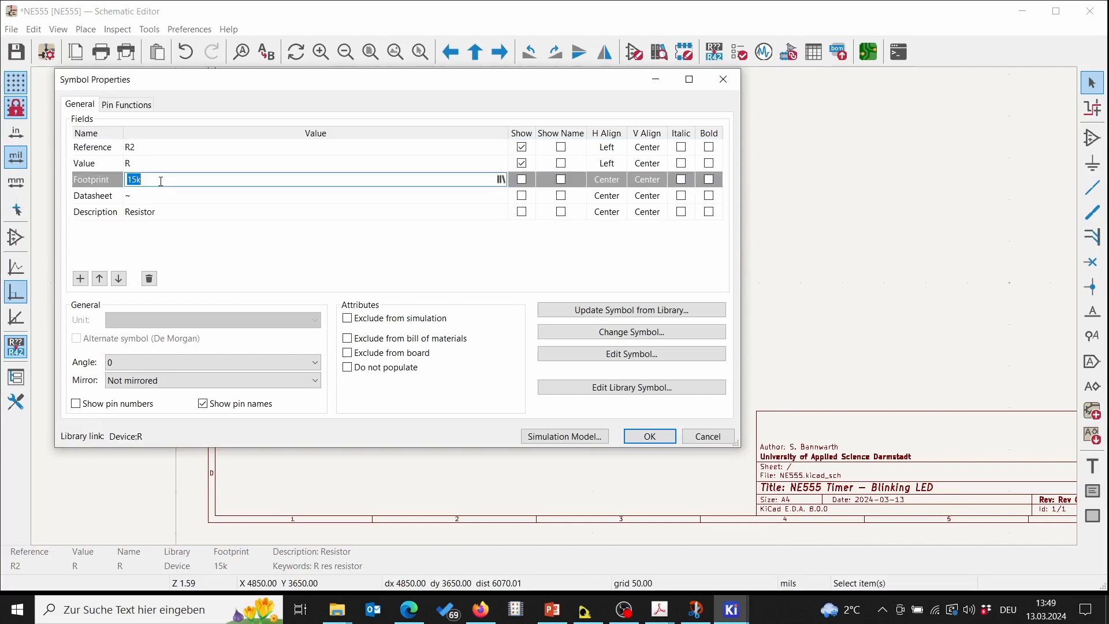
key(Delete)
click(147, 164)
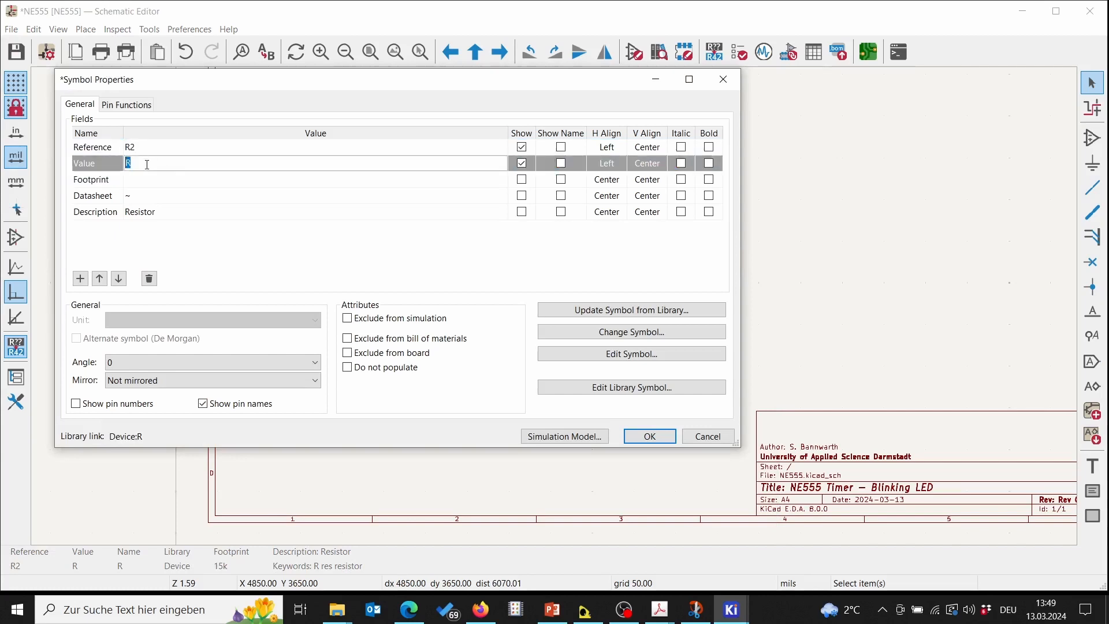
text(15k)
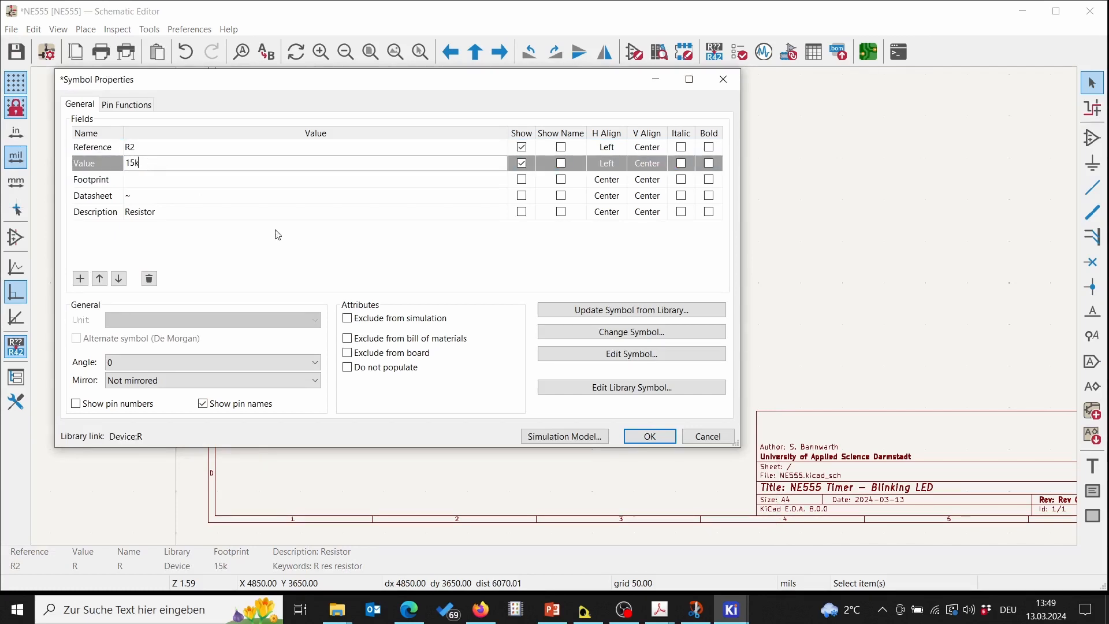
click(650, 436)
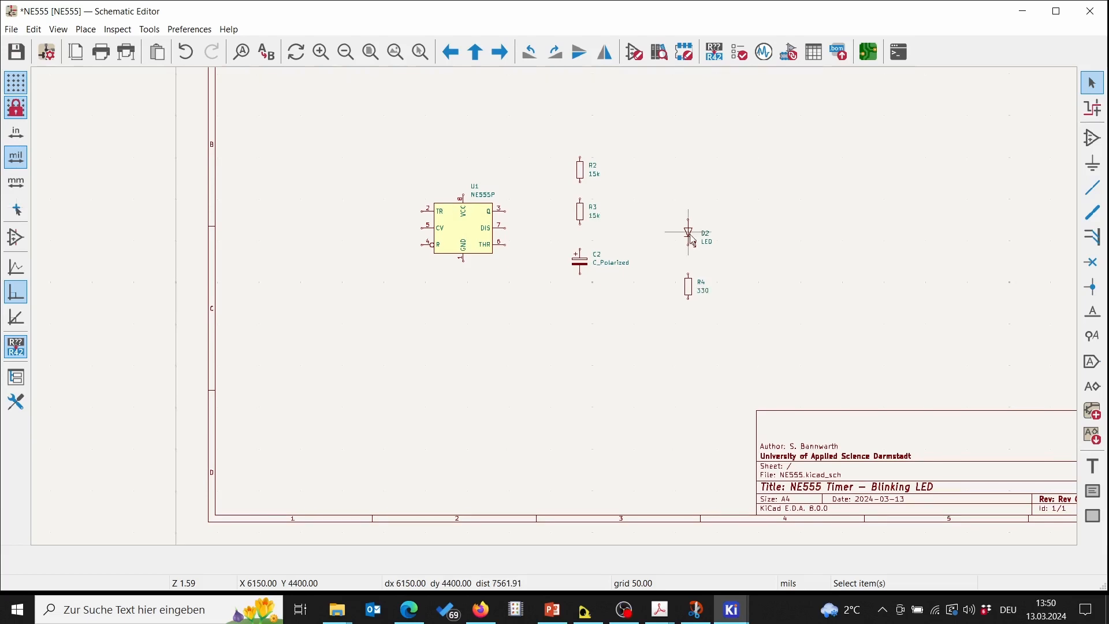
Set the value of LED D2, above resistor R4, to "LED red" in its symbol properties
right_click(691, 237)
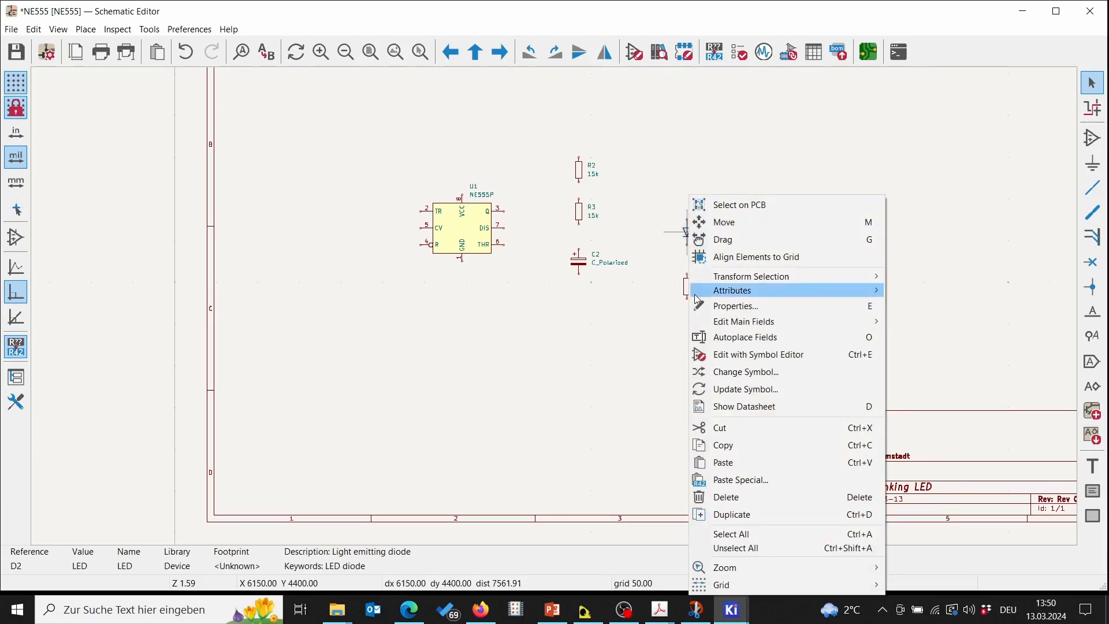
click(723, 306)
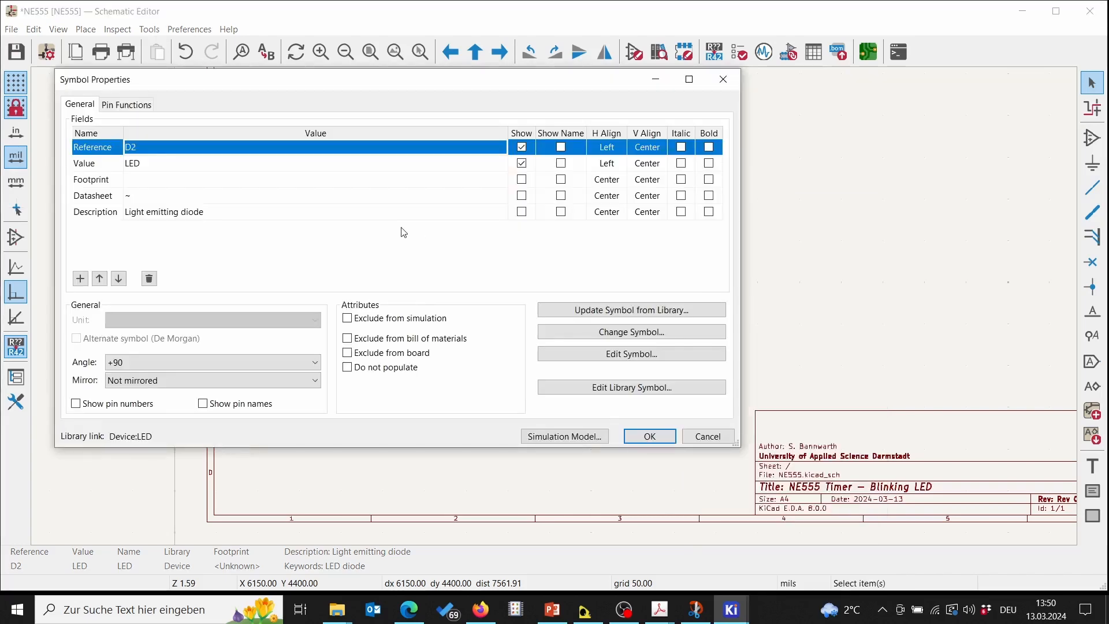
click(167, 163)
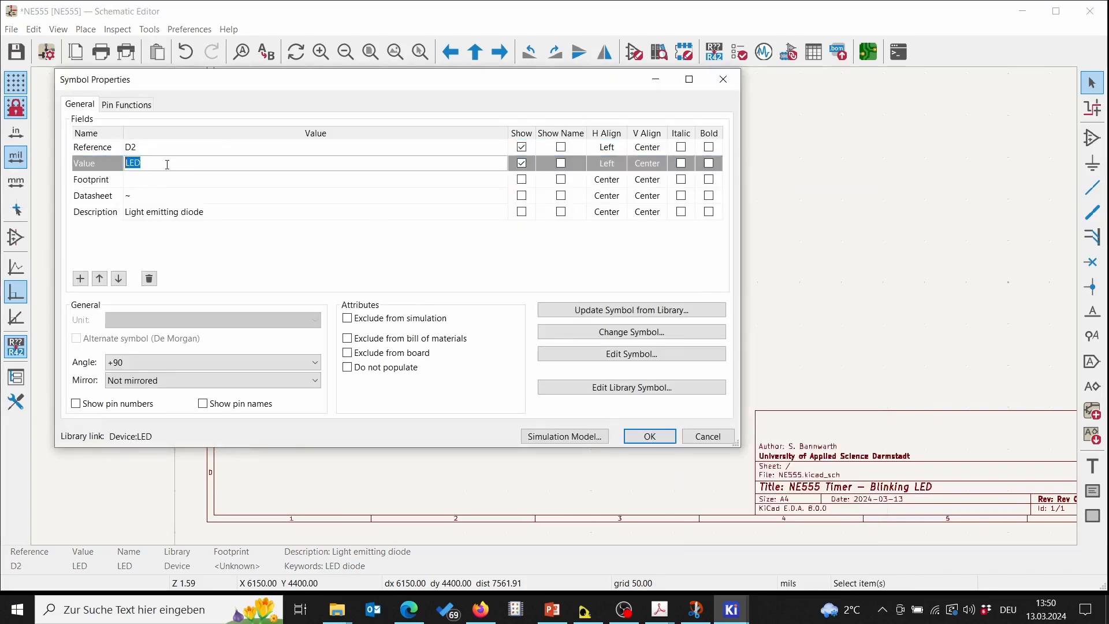
click(167, 163)
click(649, 436)
Set the value of LED D1, above resistor R1, to "LED green" in its symbol properties
middle_drag(462, 128, 577, 282)
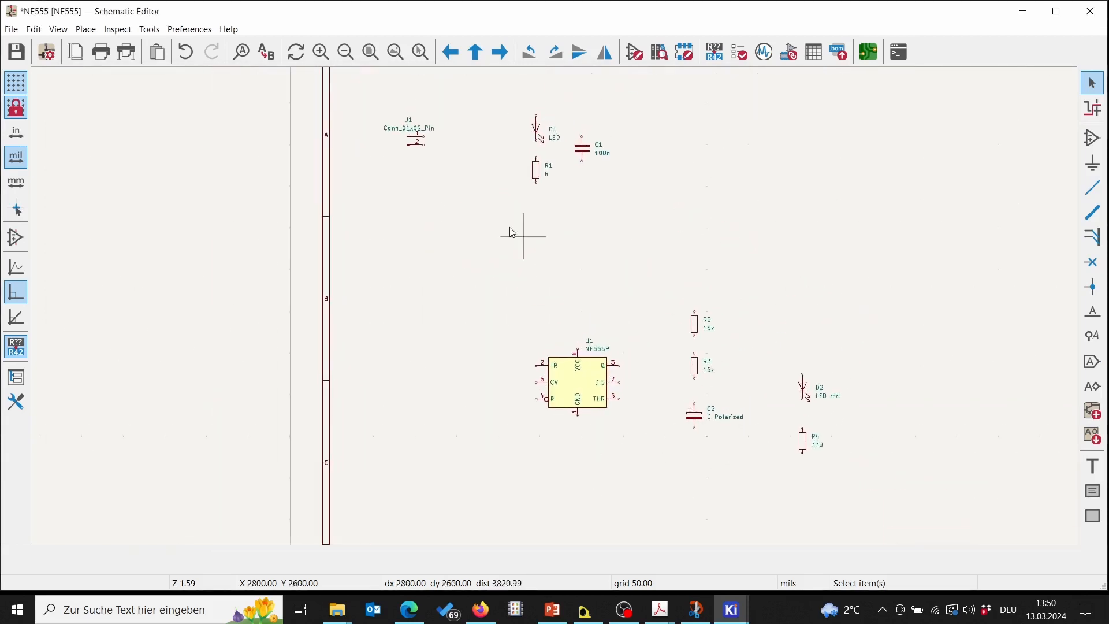
right_click(541, 133)
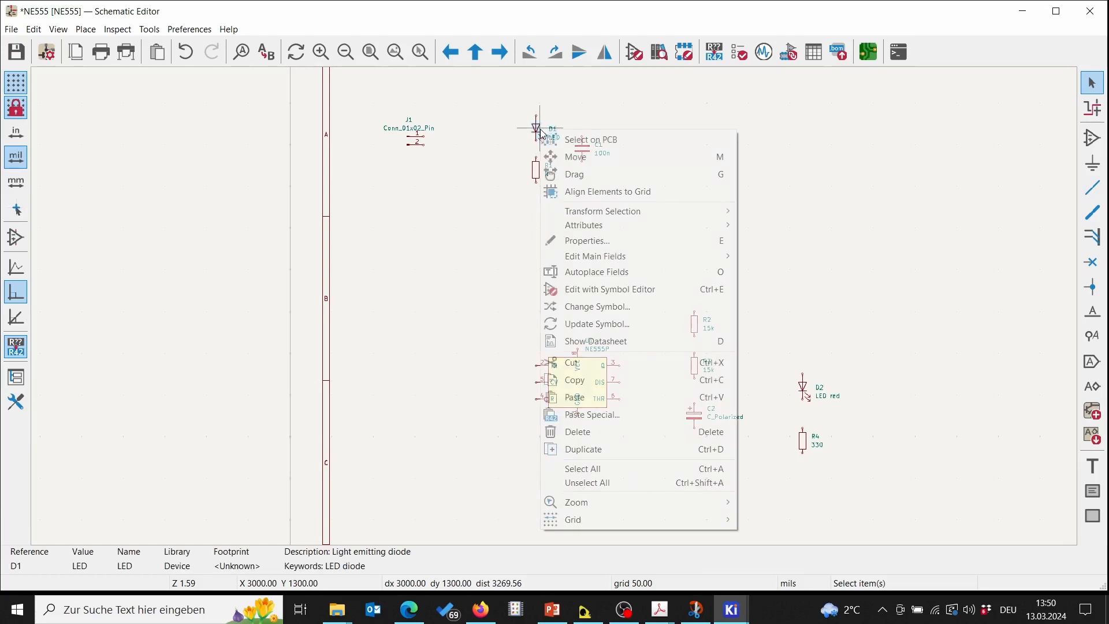
click(587, 240)
click(166, 165)
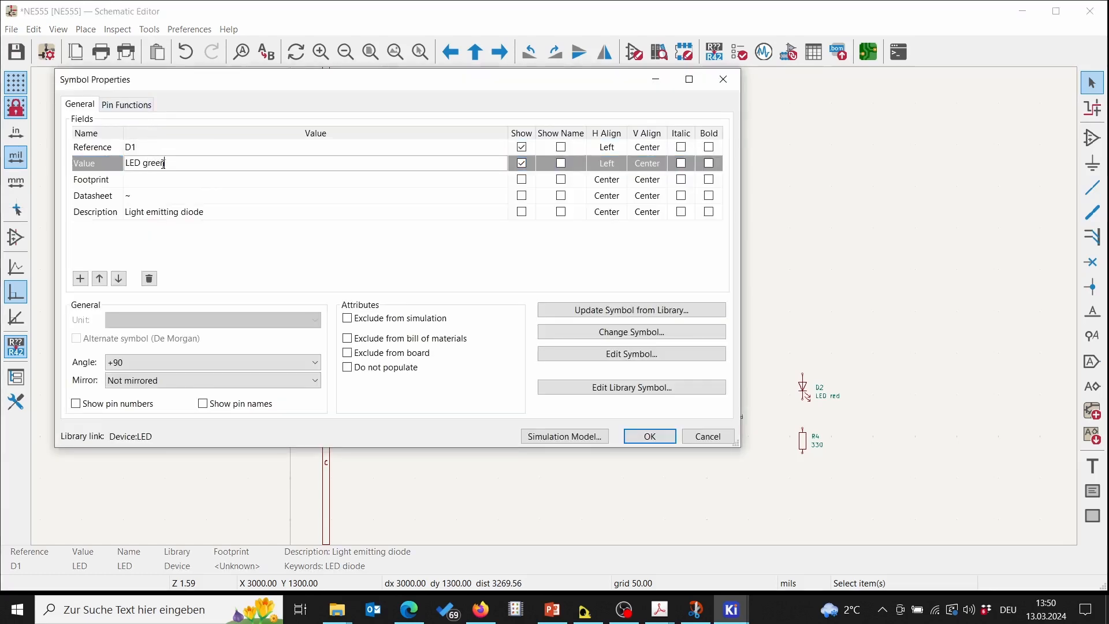
click(650, 436)
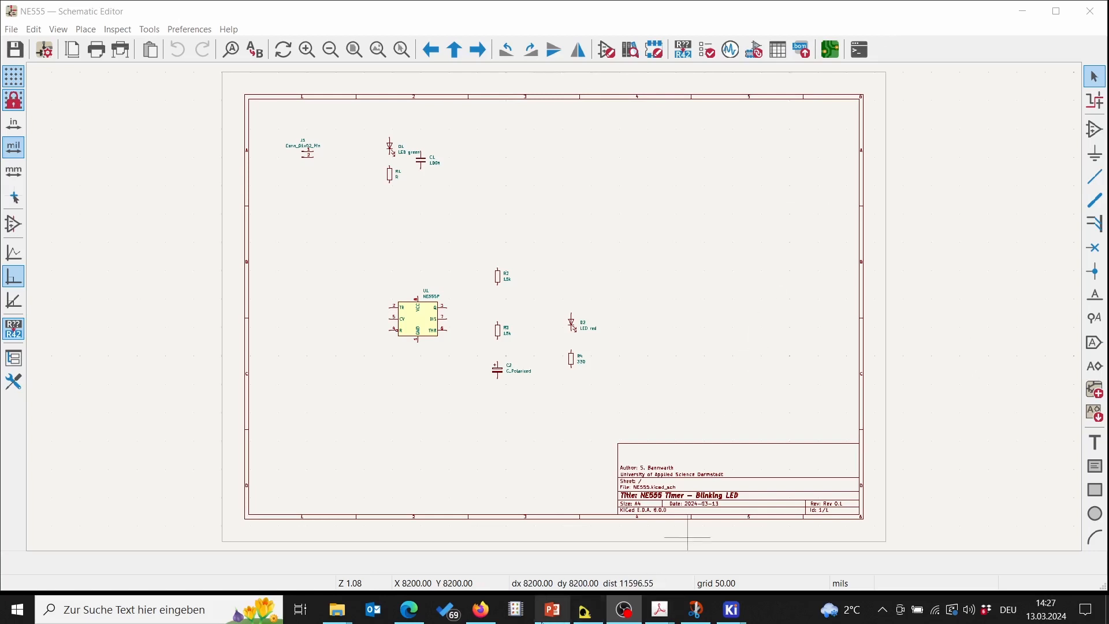
Switch to the PowerPoint slide to examine the exercise schematic's supply and ground connections, and return to the KiCad Schematic Editor
click(551, 610)
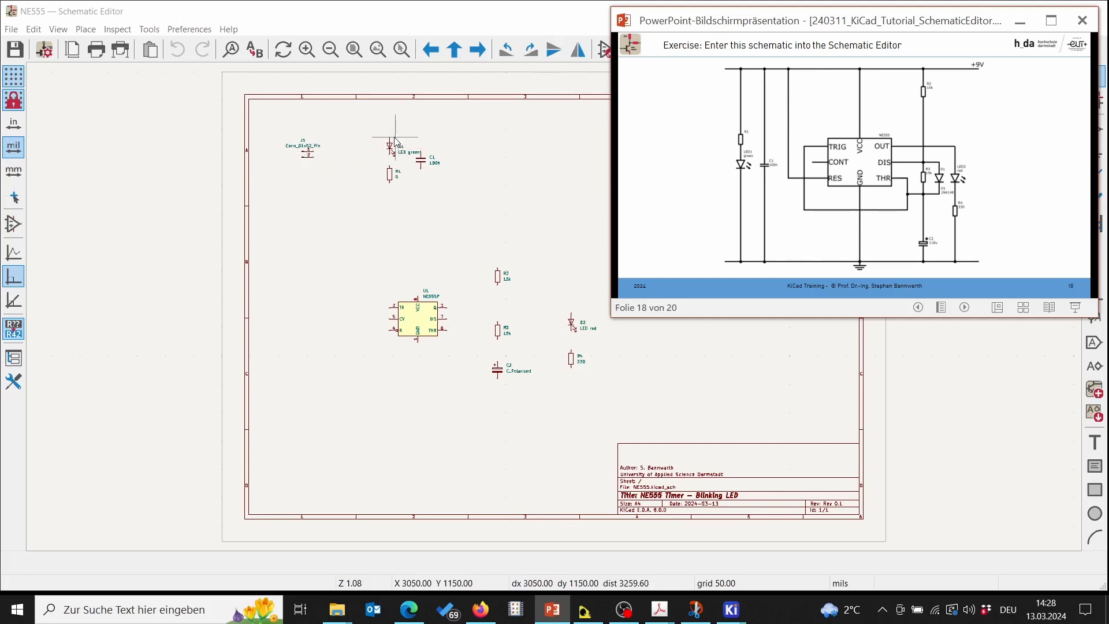
key(w)
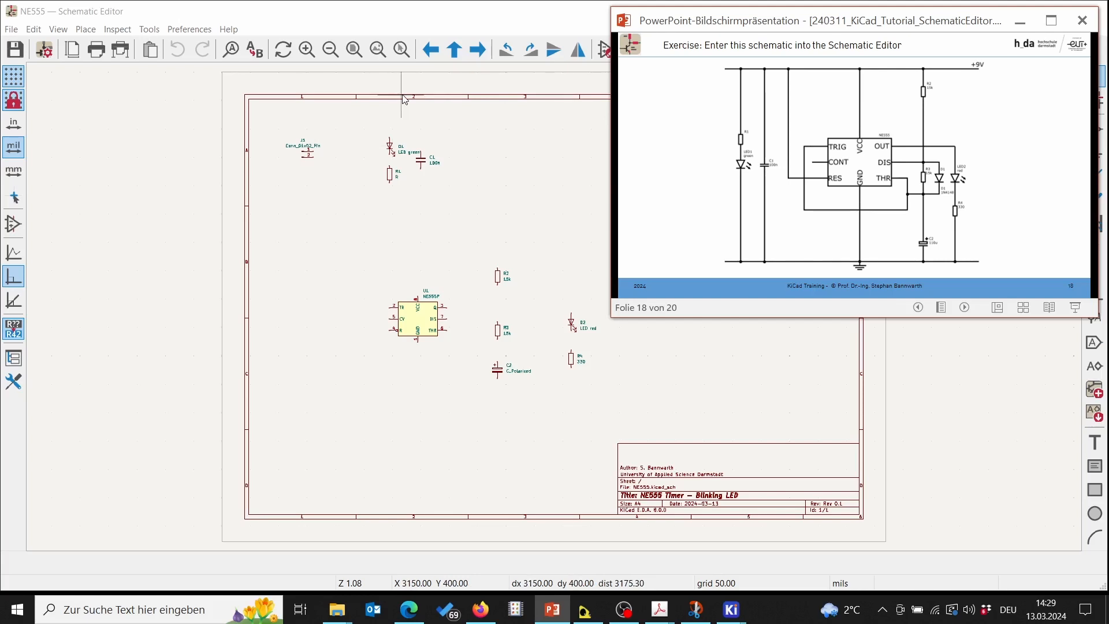
click(469, 16)
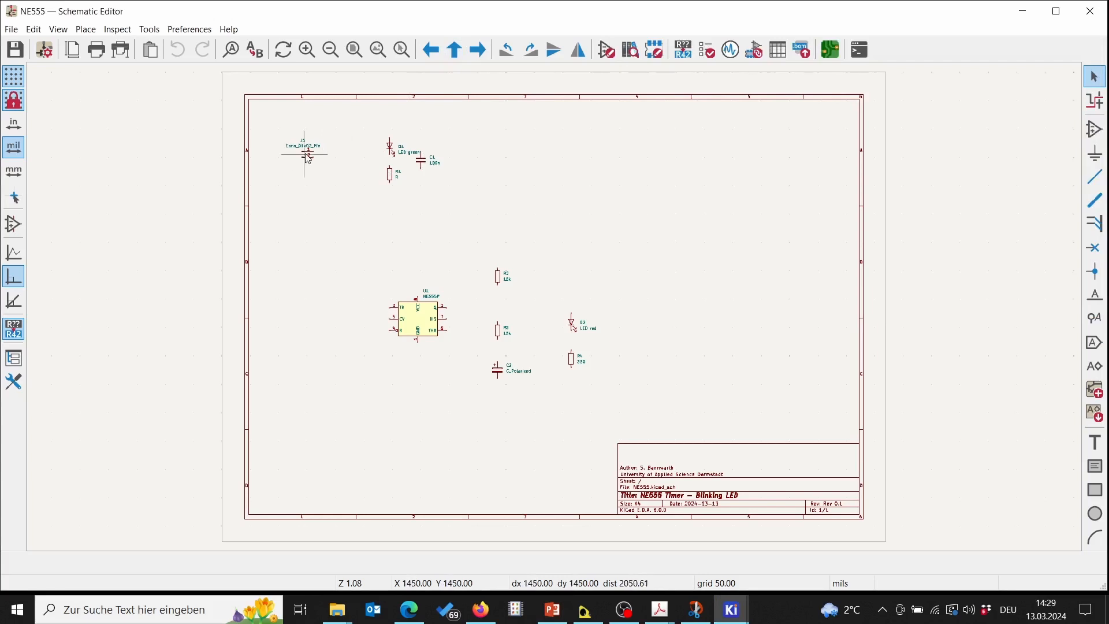
Add a VDC power symbol beside pin 2 of connector J1, rotated so that its arrow points right
scroll(347, 164, up, 5)
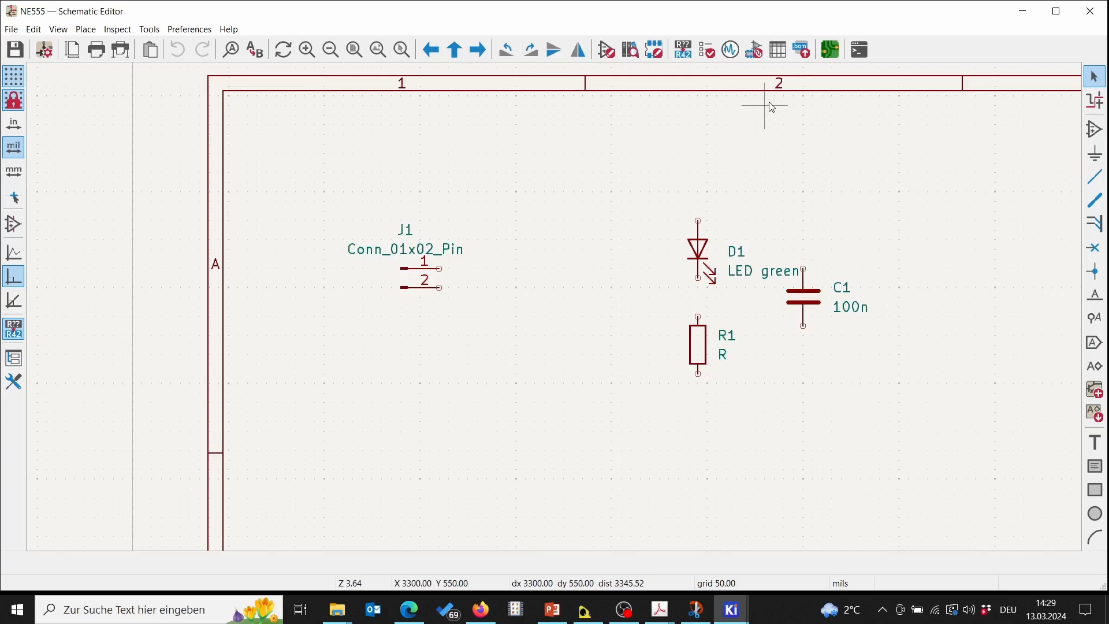
click(1095, 154)
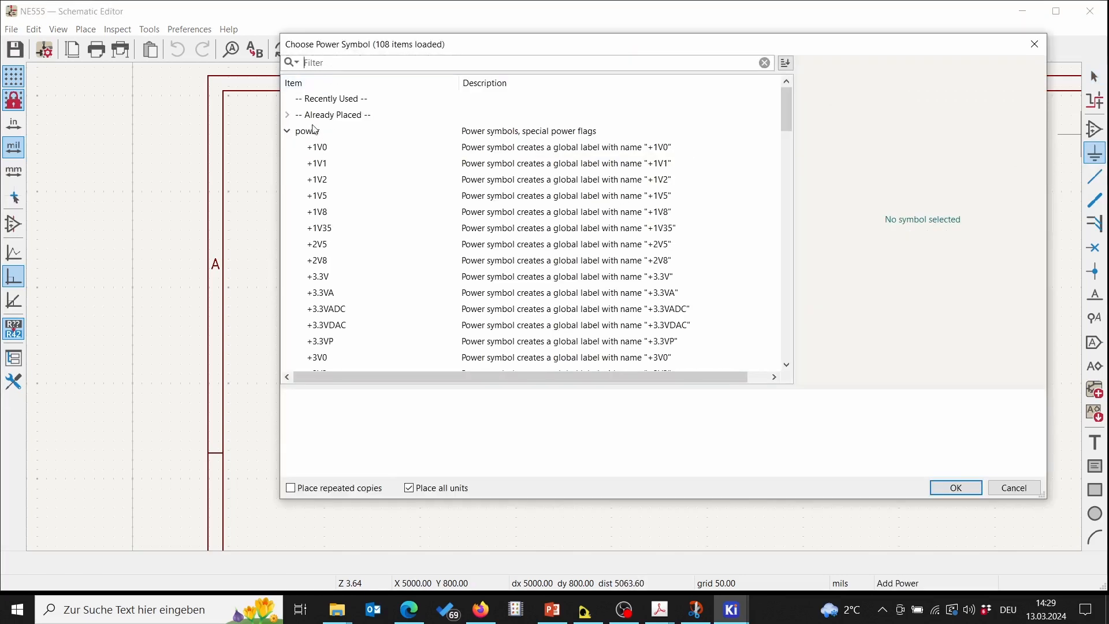
scroll(378, 182, down, 6)
scroll(382, 185, down, 10)
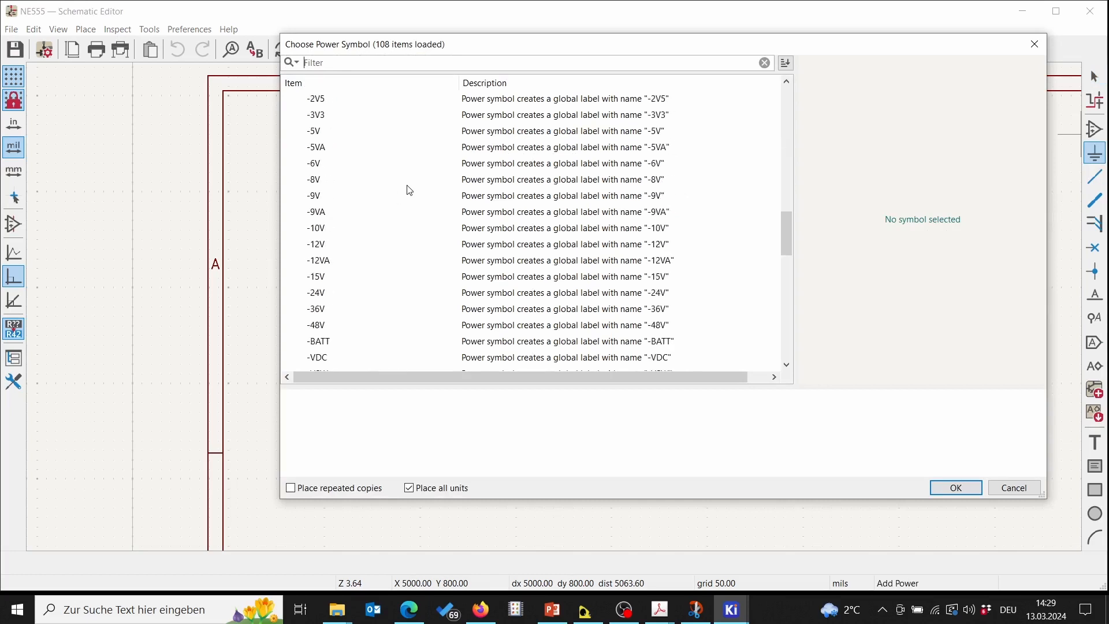
scroll(409, 190, down, 11)
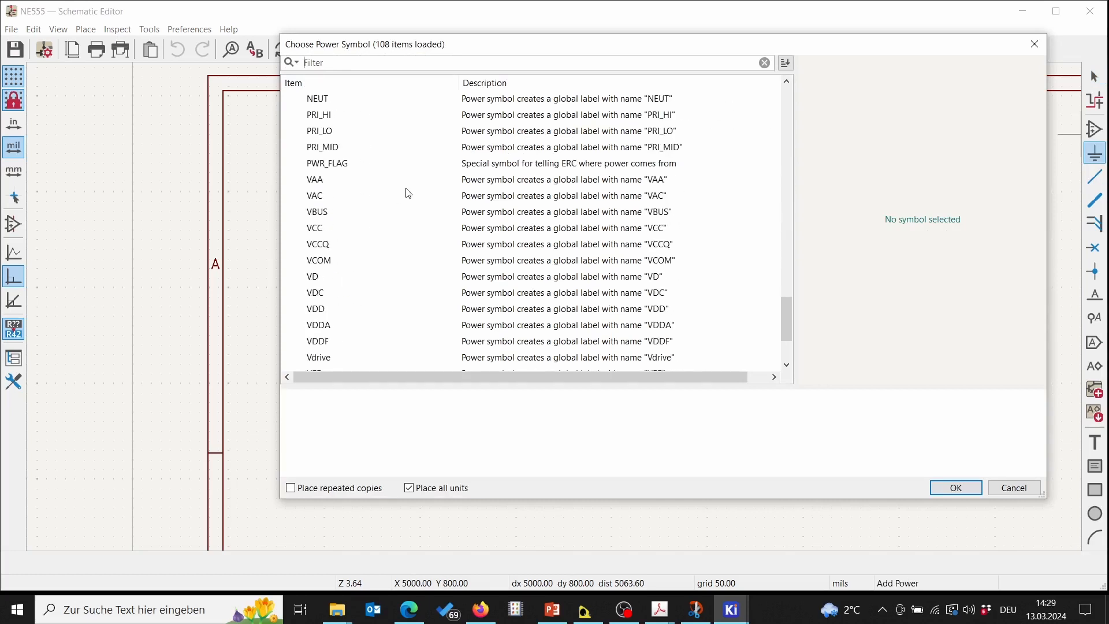
click(321, 295)
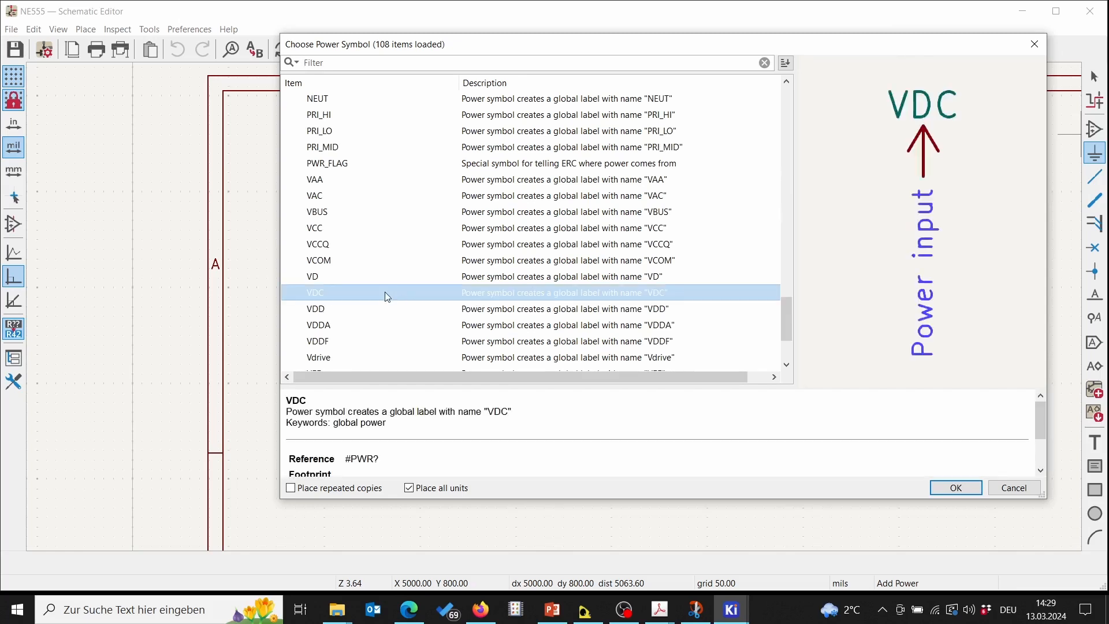
click(955, 488)
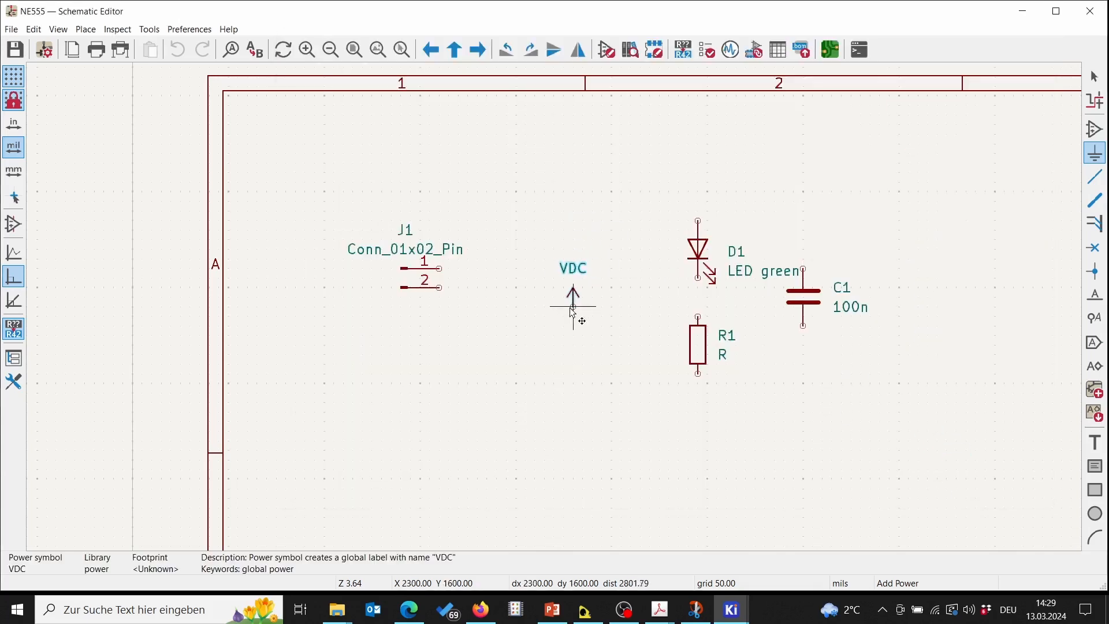
key(r)
key(r)
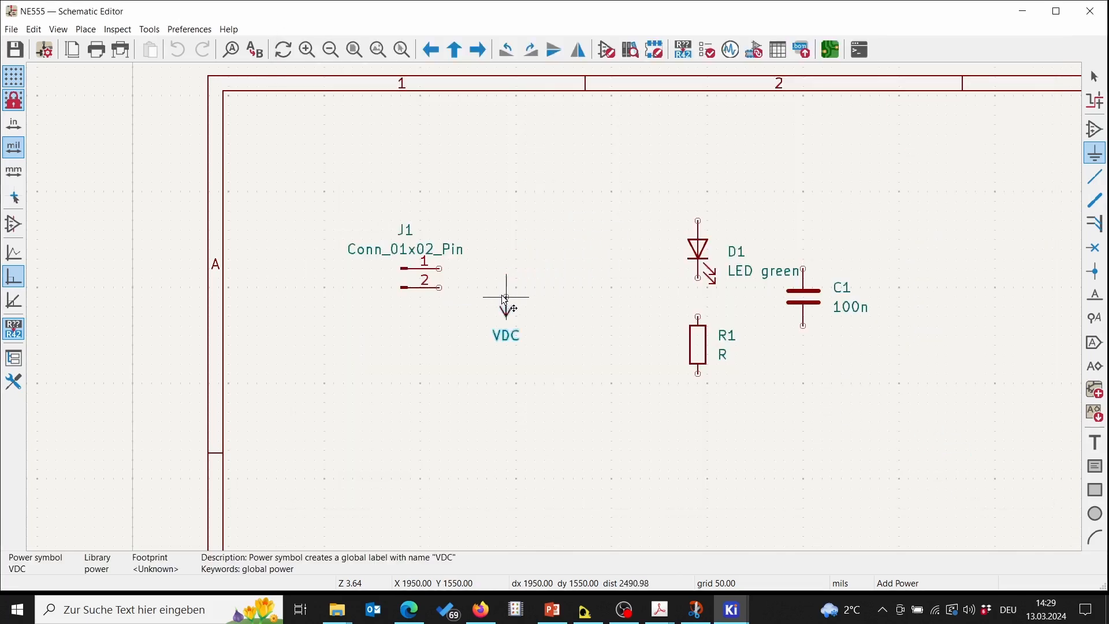
key(r)
click(467, 288)
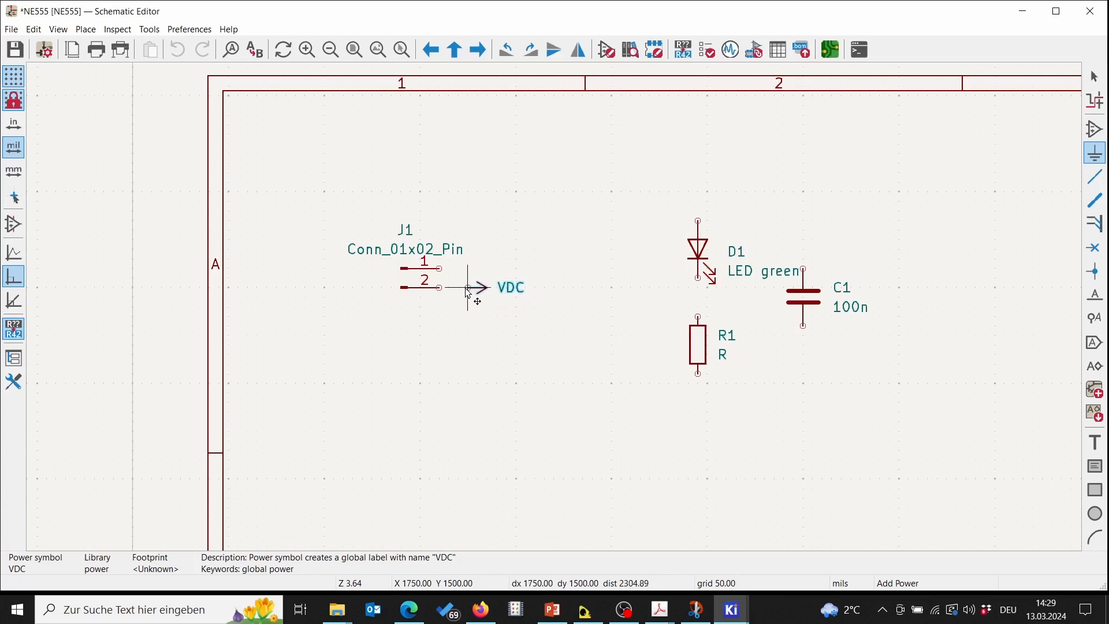
Place upright VDC power symbols above LED D1 and above capacitor C1
click(702, 184)
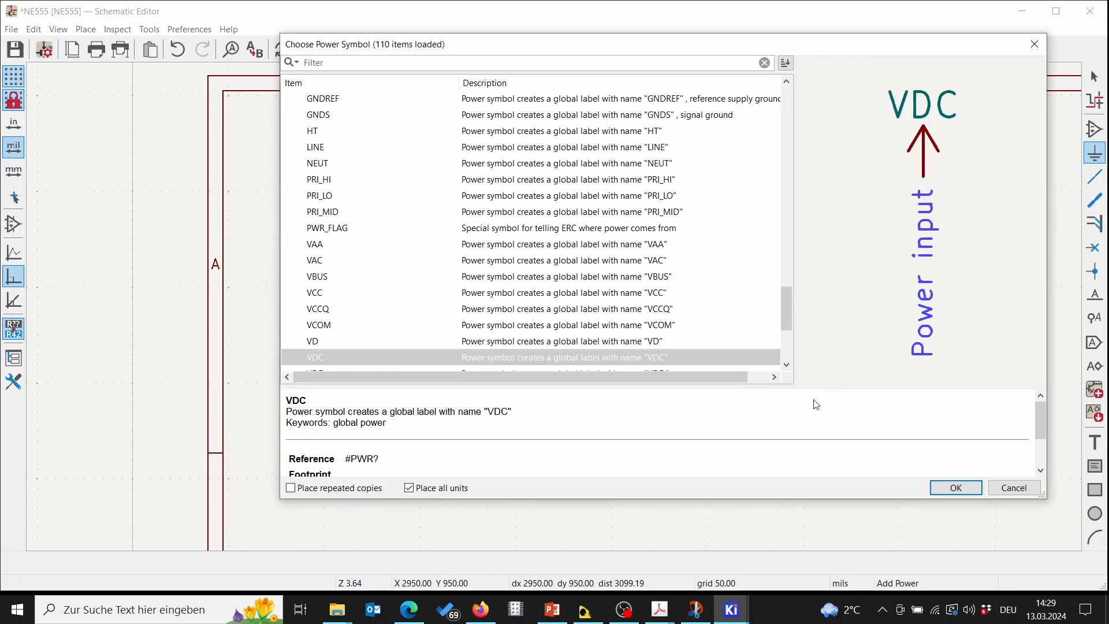
click(959, 487)
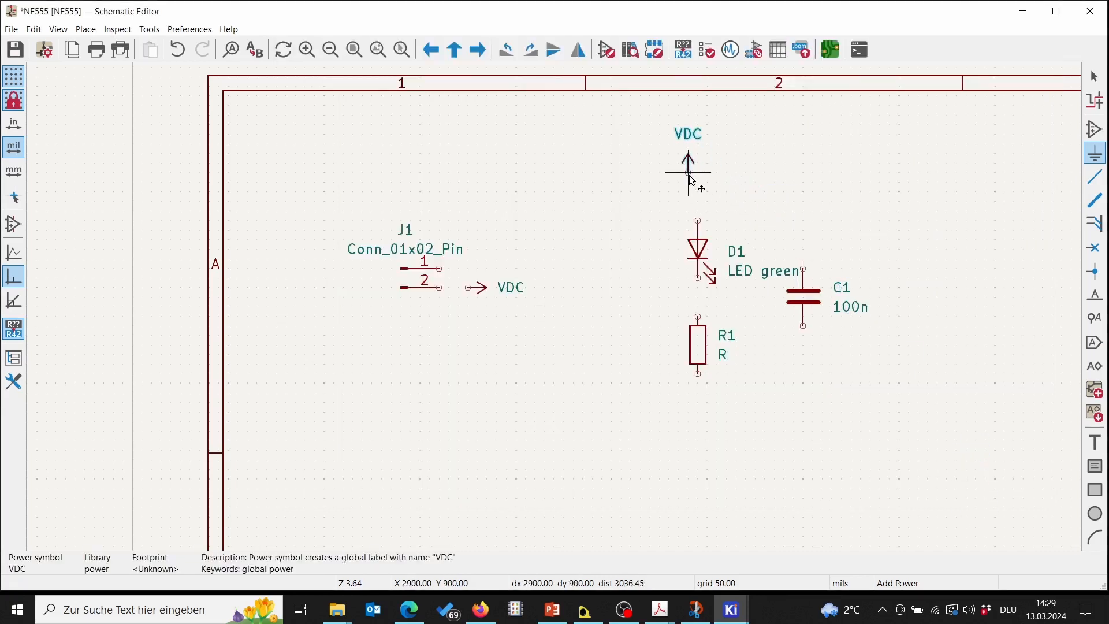
click(698, 193)
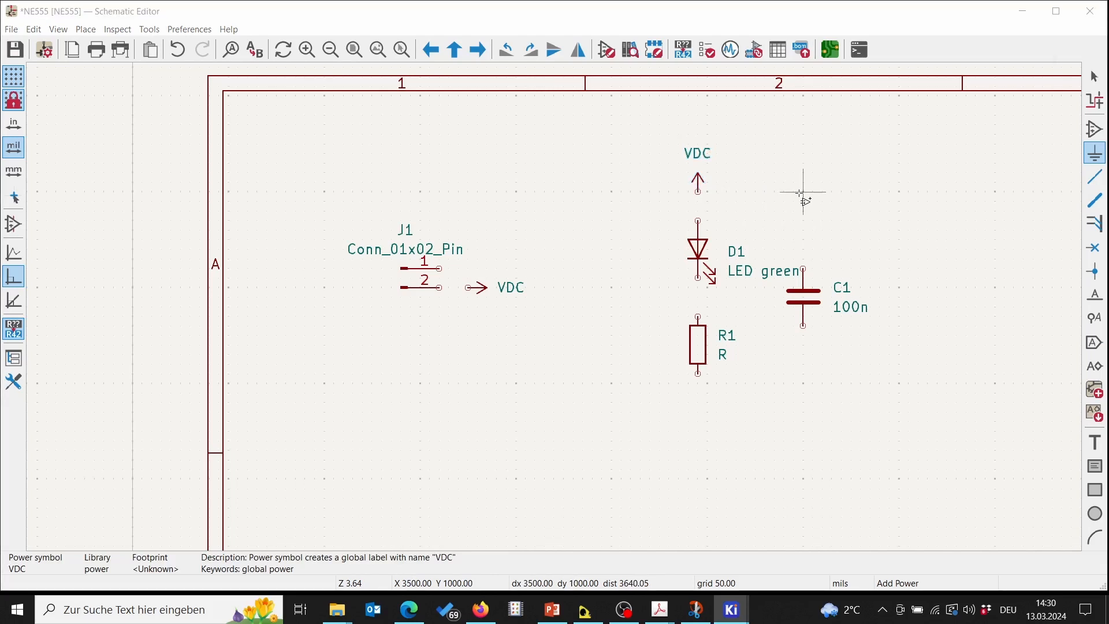
click(802, 194)
click(948, 495)
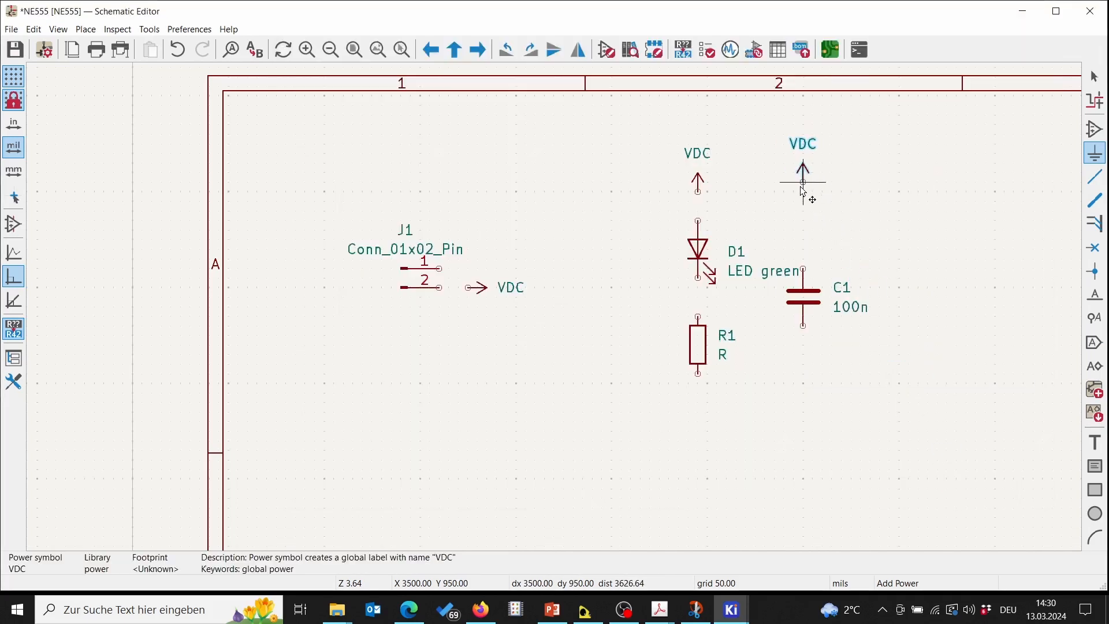
click(803, 182)
Place VDC power symbols above the VCC pin of U1 and above resistor R2
scroll(823, 263, down, 2)
scroll(554, 309, down, 2)
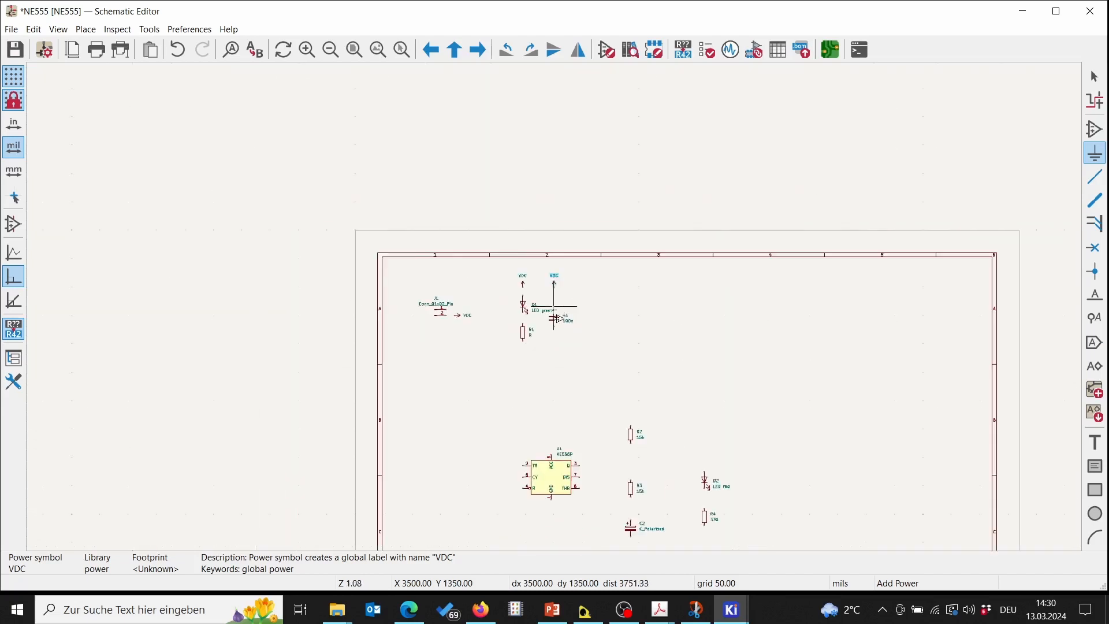
scroll(532, 396, down, 1)
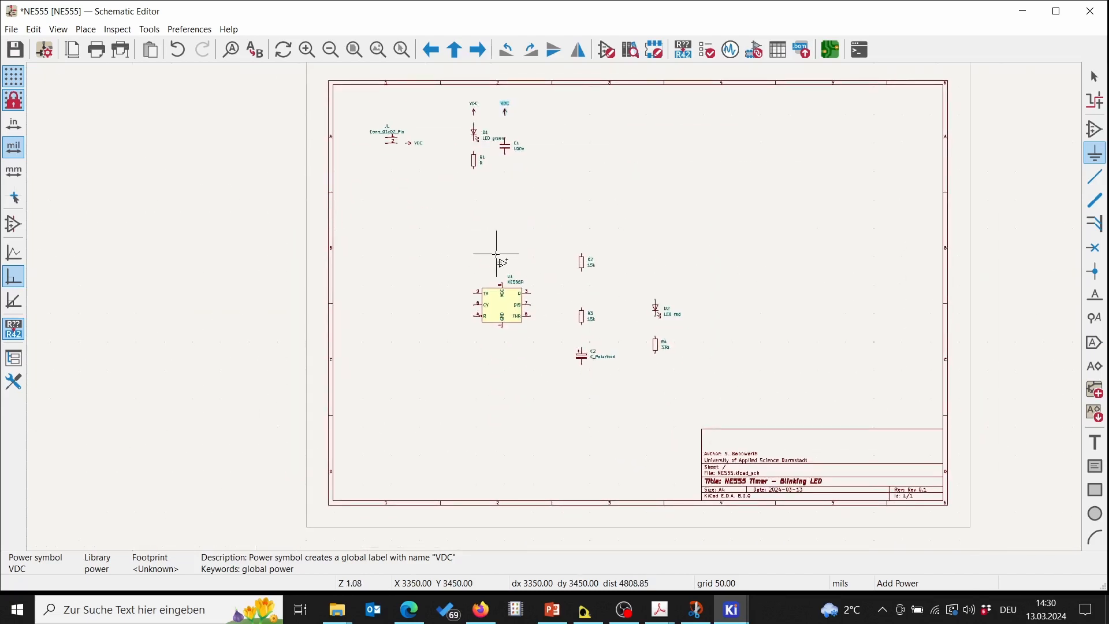
scroll(497, 246, up, 2)
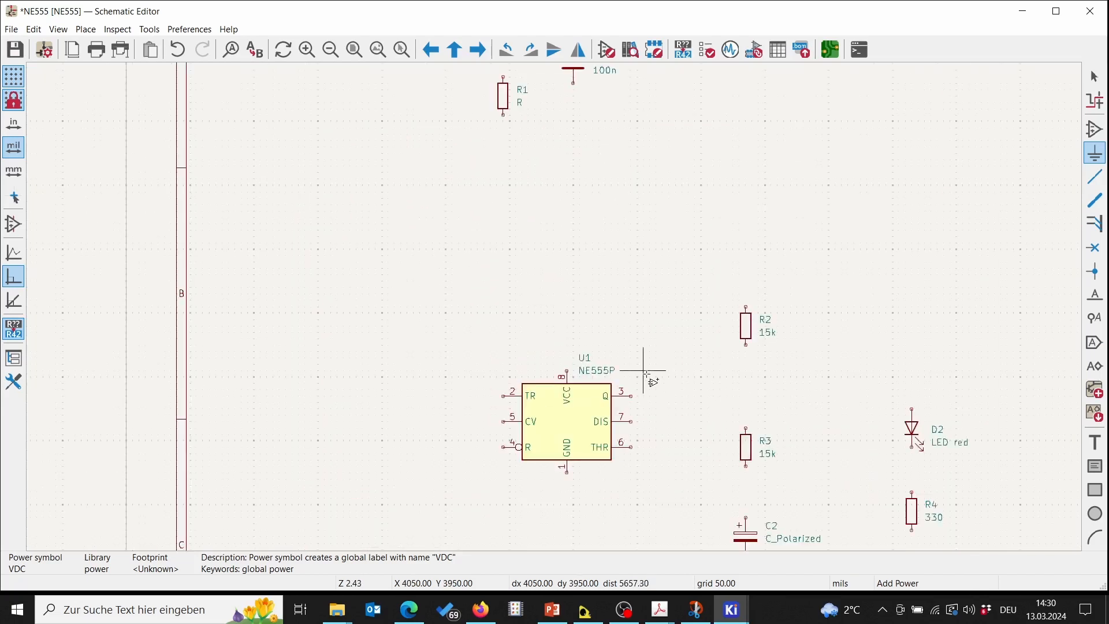
click(567, 353)
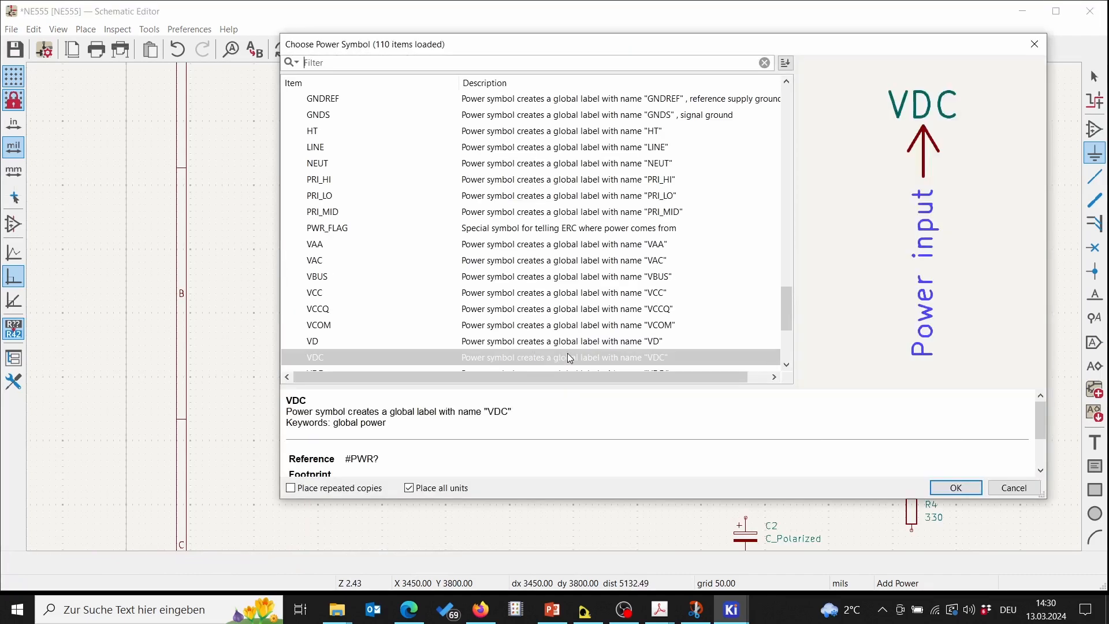
double_click(569, 358)
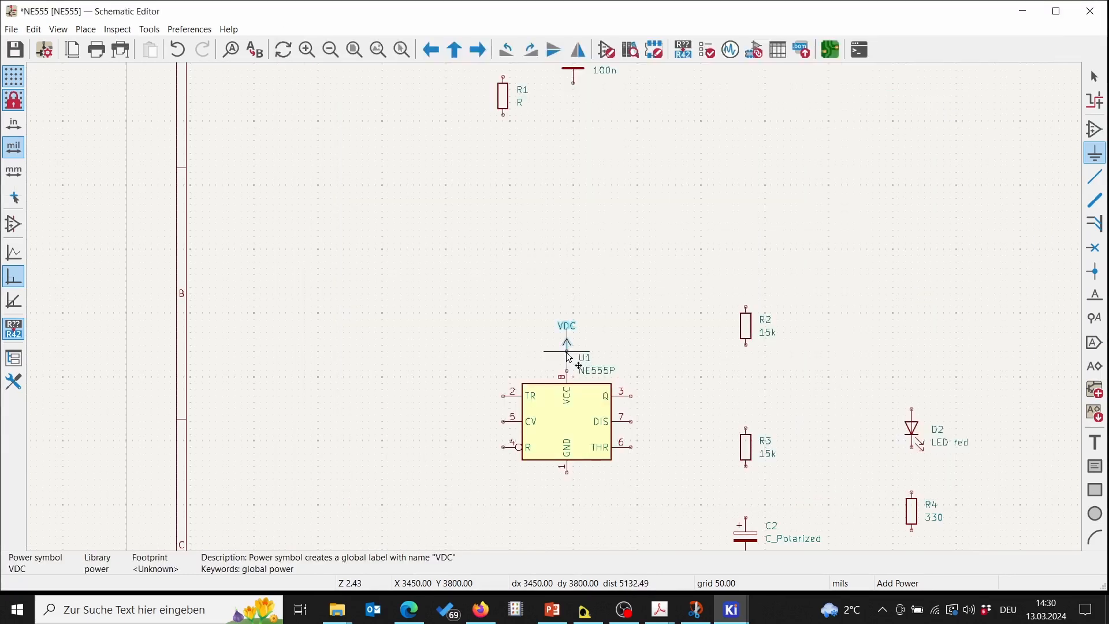
click(567, 352)
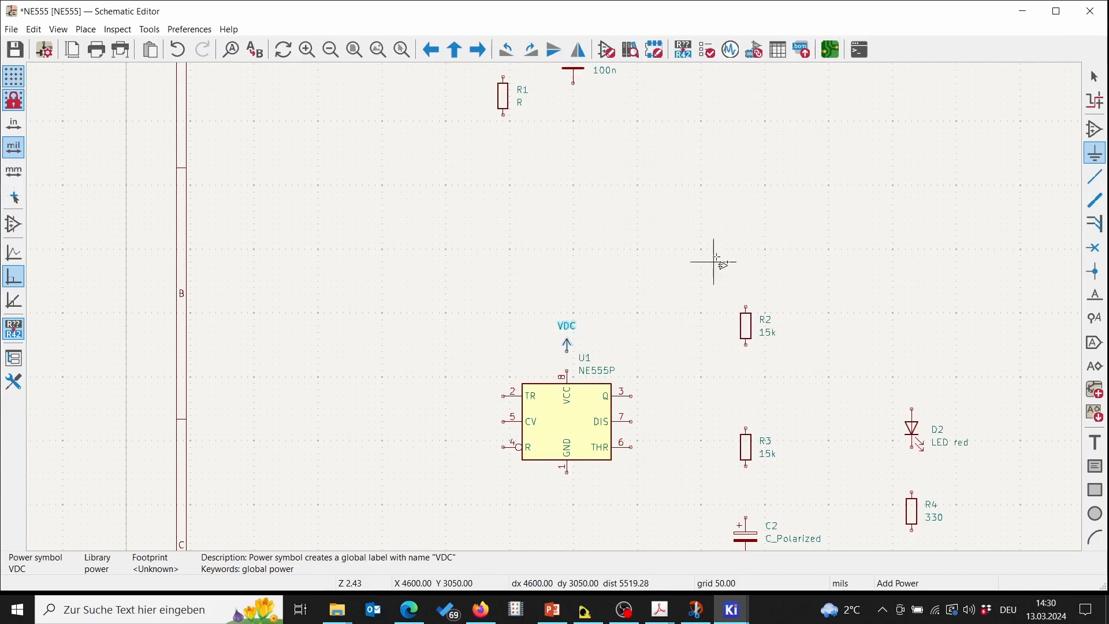
click(746, 260)
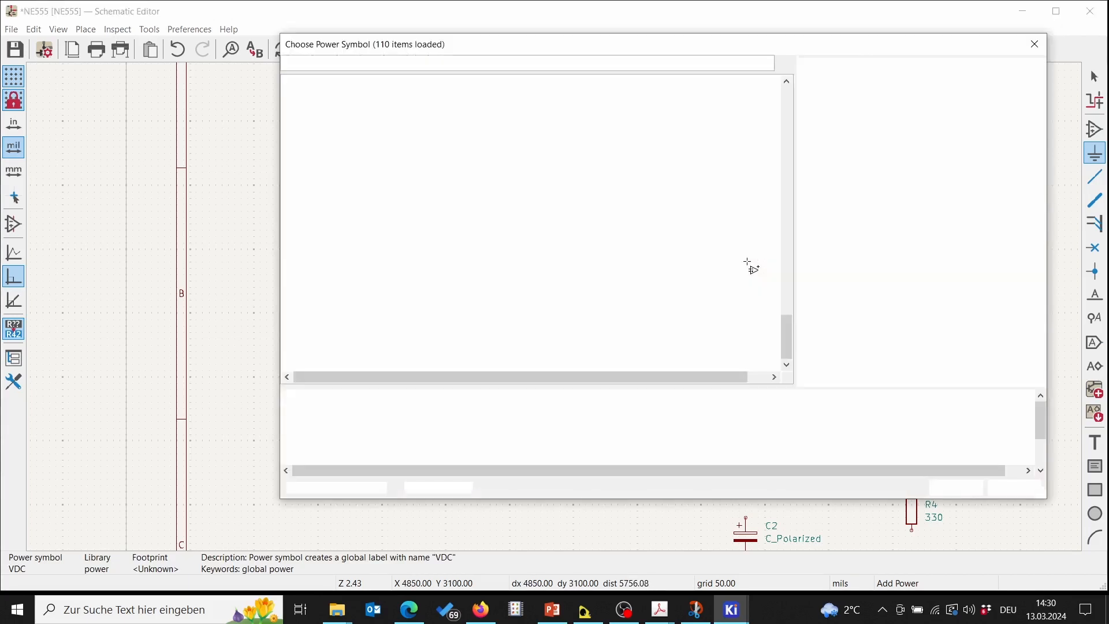
key(Return)
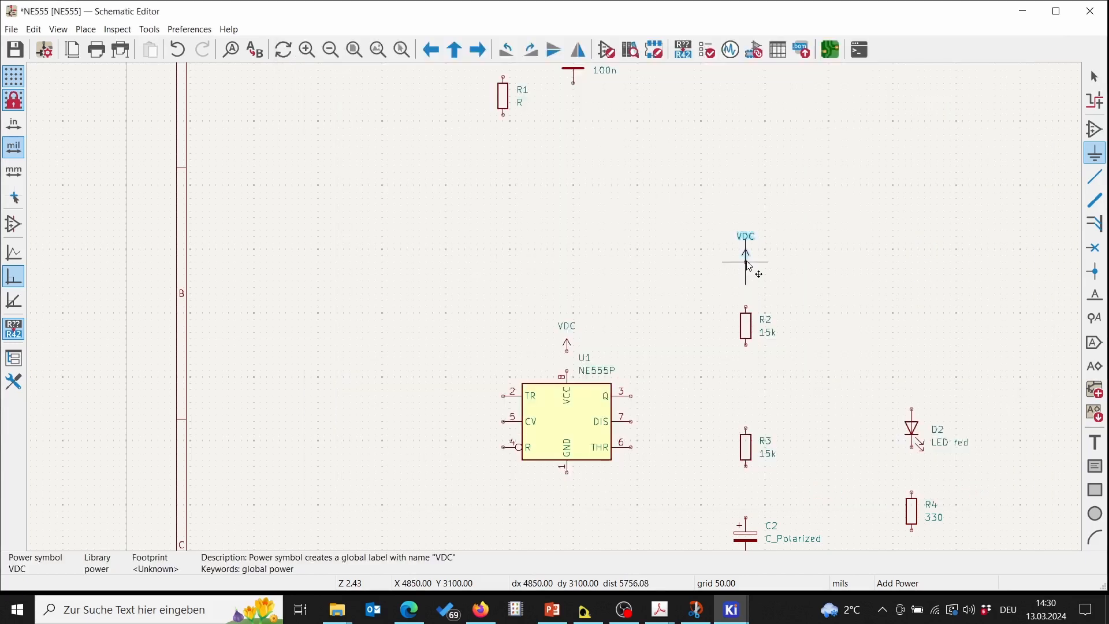
click(746, 262)
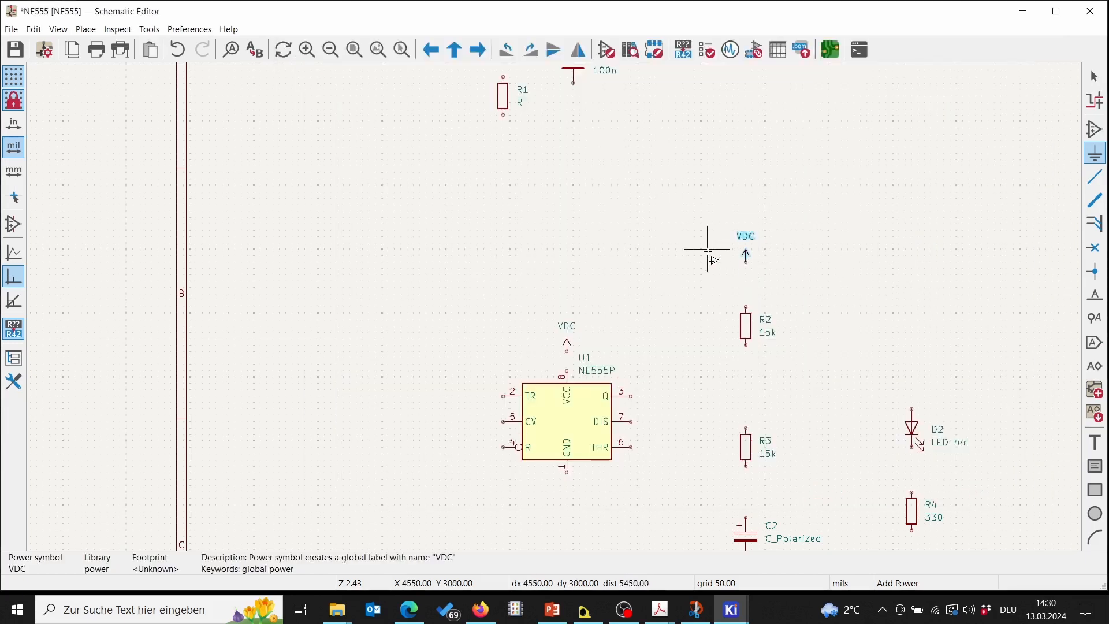
scroll(833, 262, down, 1)
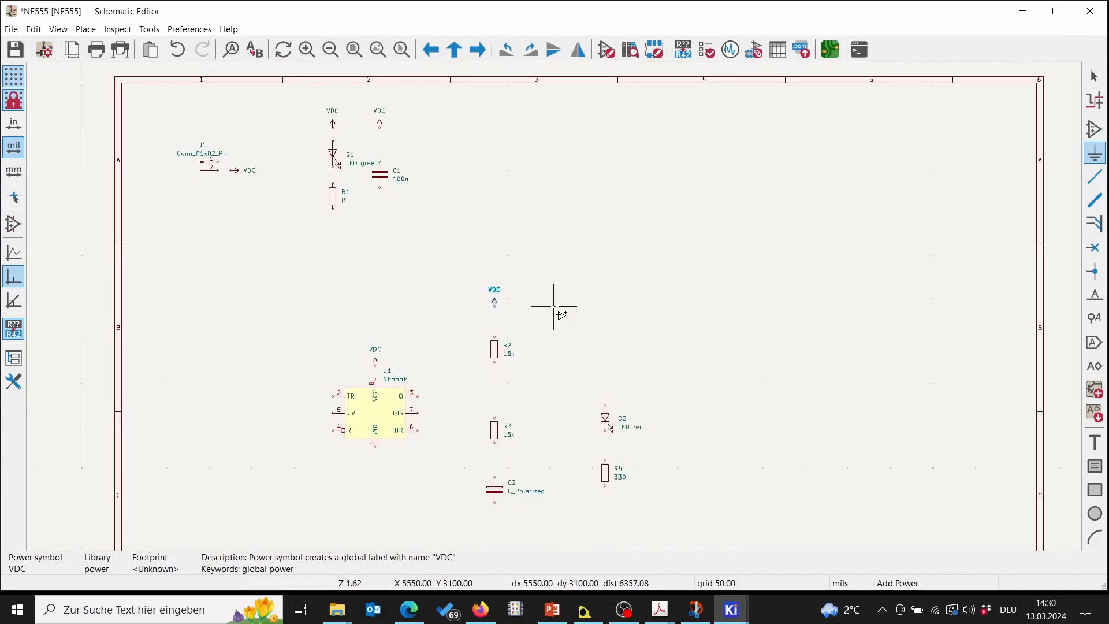
middle_drag(387, 363, 450, 305)
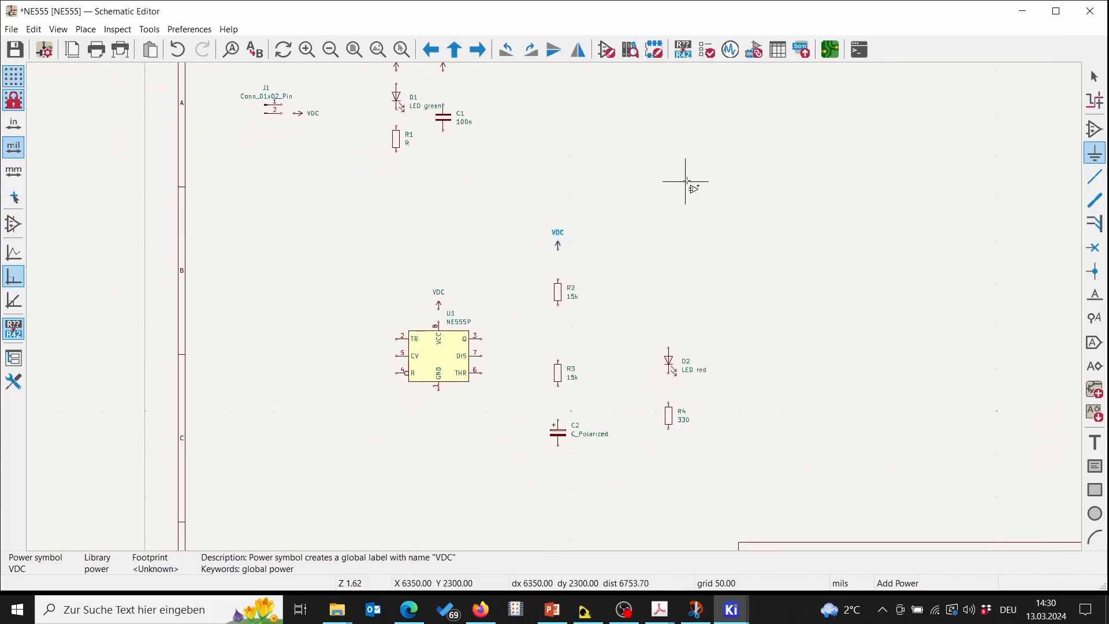
middle_drag(532, 152, 558, 201)
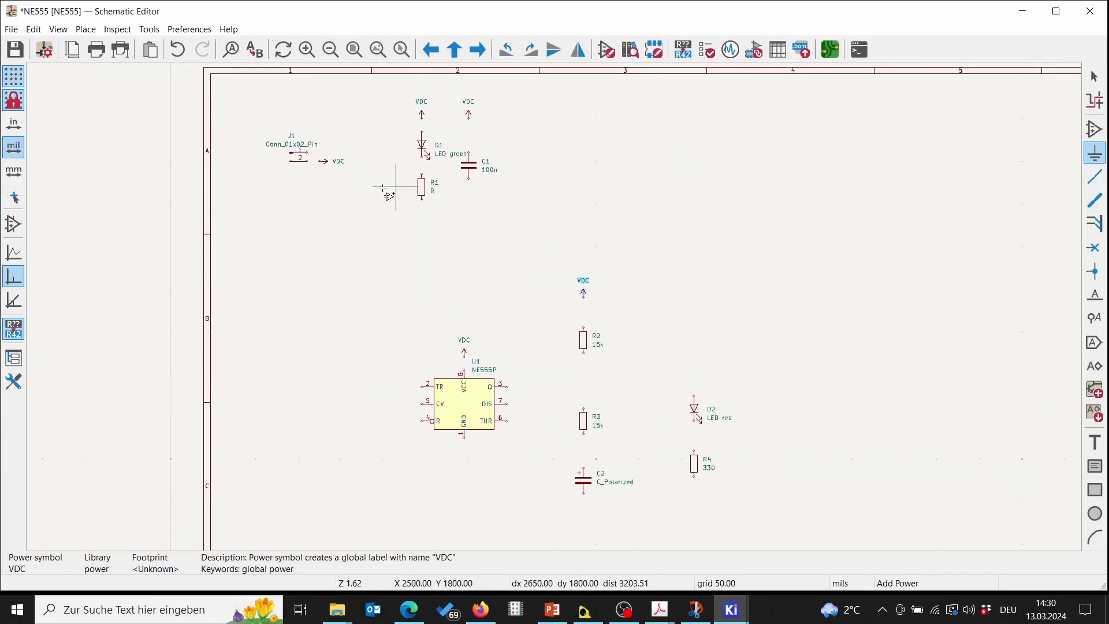
click(351, 157)
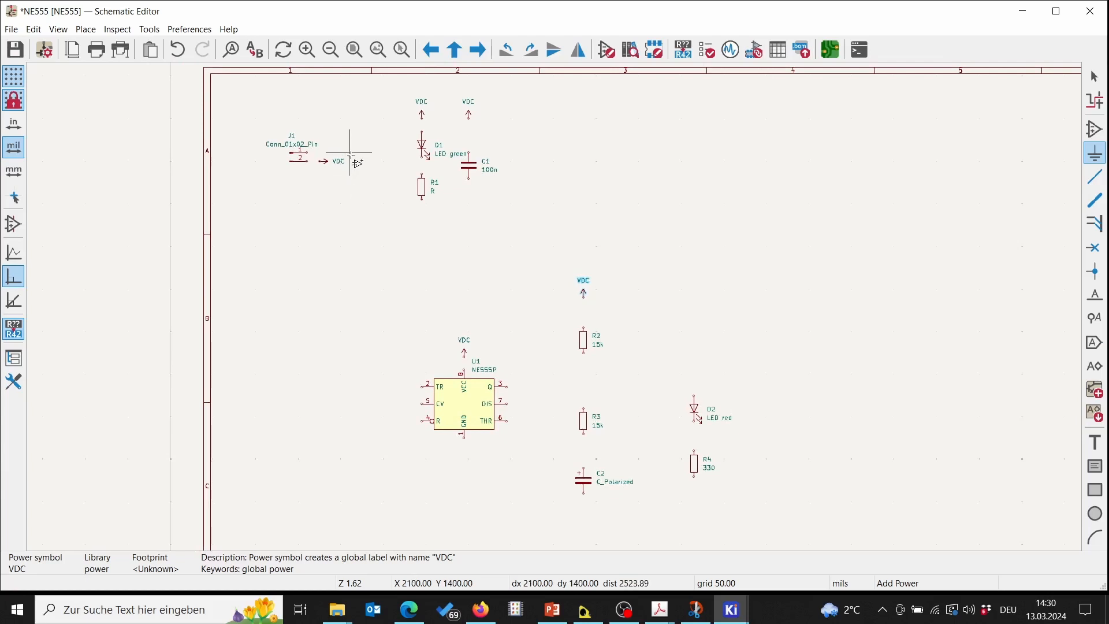
key(Escape)
Wire pin 2 of connector J1 to the VDC symbol beside it
scroll(300, 163, up, 1)
scroll(558, 312, up, 2)
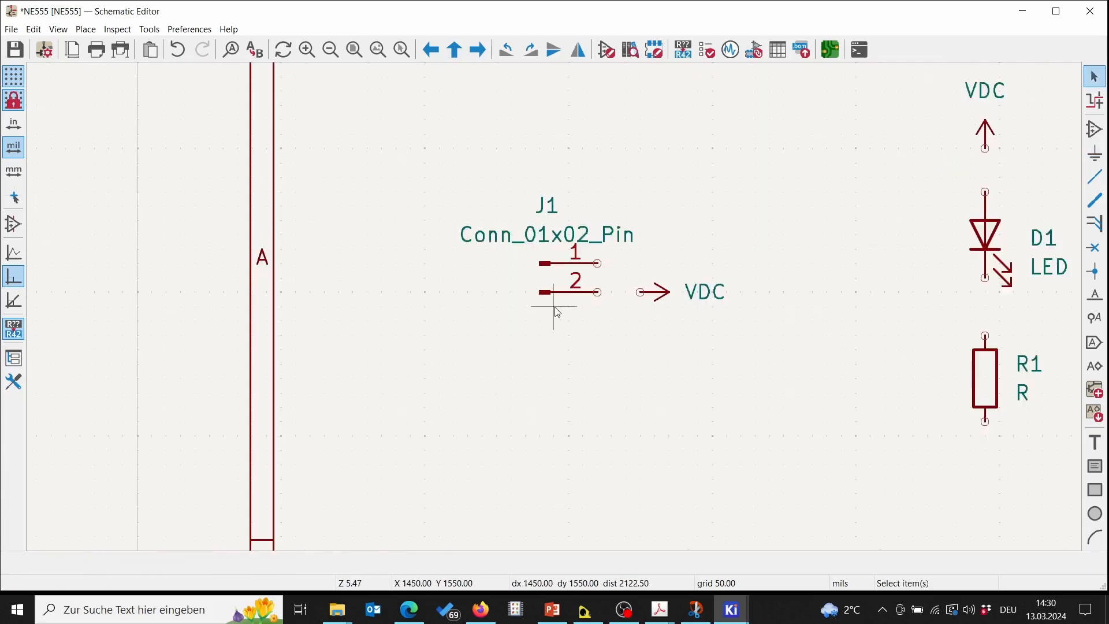
scroll(554, 310, down, 1)
middle_drag(775, 265, 662, 239)
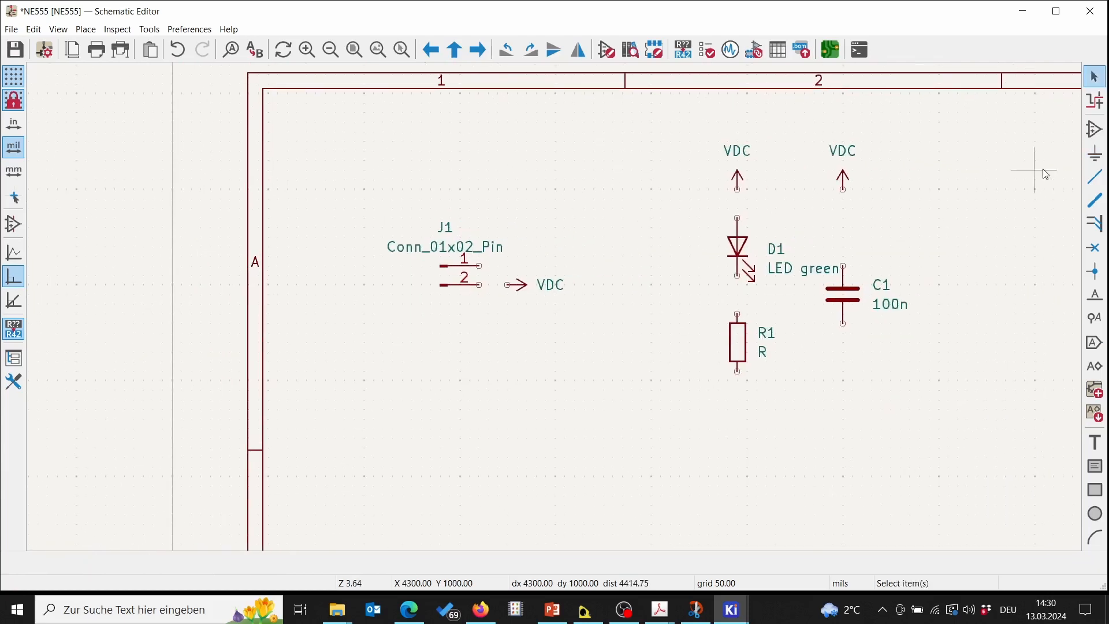
click(1095, 177)
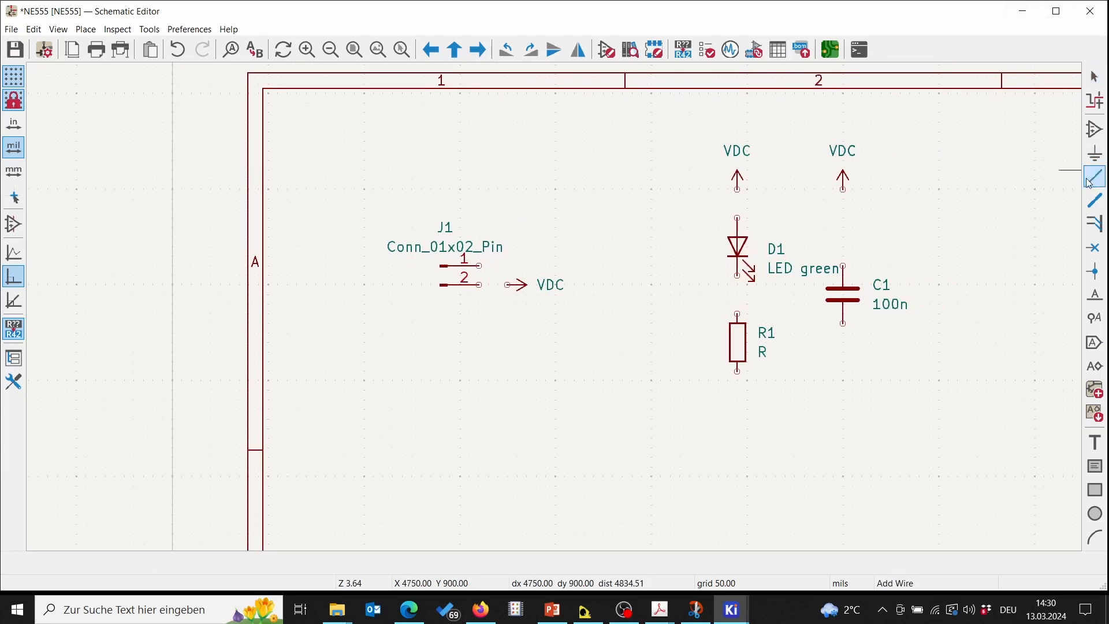
click(478, 285)
click(507, 284)
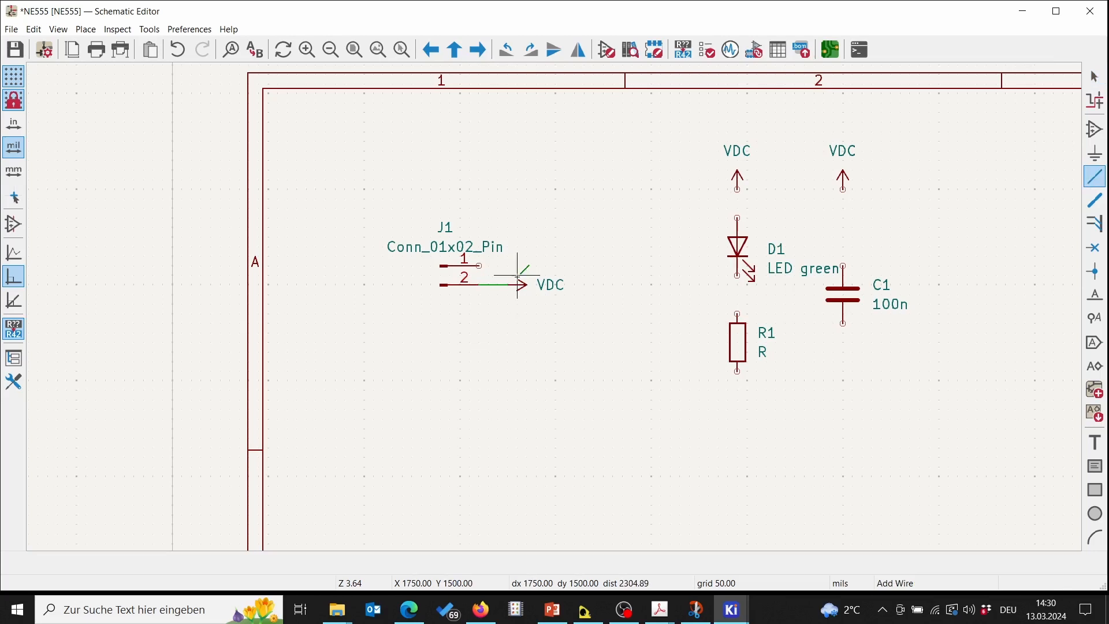
Wire the VDC symbols above LED D1 and capacitor C1 to the upper pins of those components
click(737, 189)
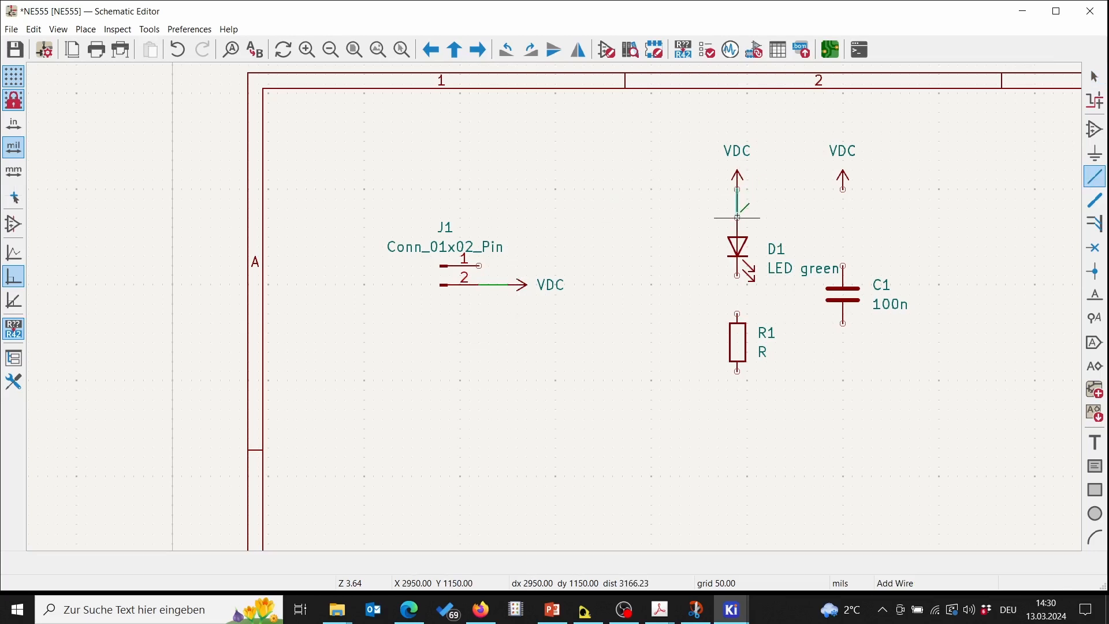
click(737, 218)
click(842, 189)
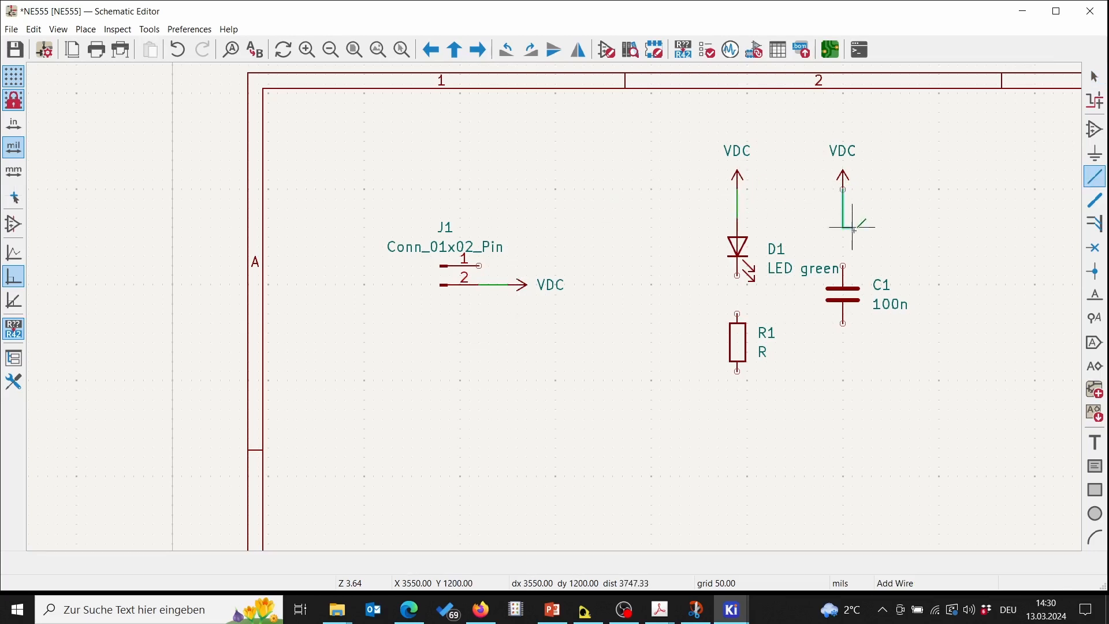
click(843, 267)
Wire the remaining VDC symbols to the VCC pin of U1 and the upper pin of resistor R2
scroll(680, 250, down, 3)
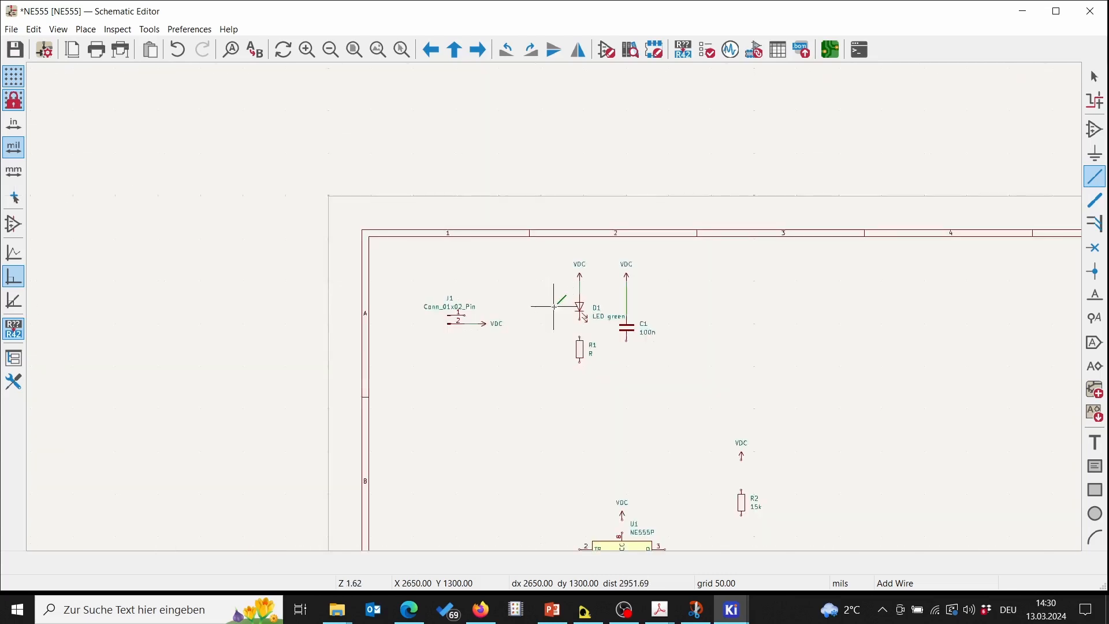
middle_drag(567, 421, 409, 166)
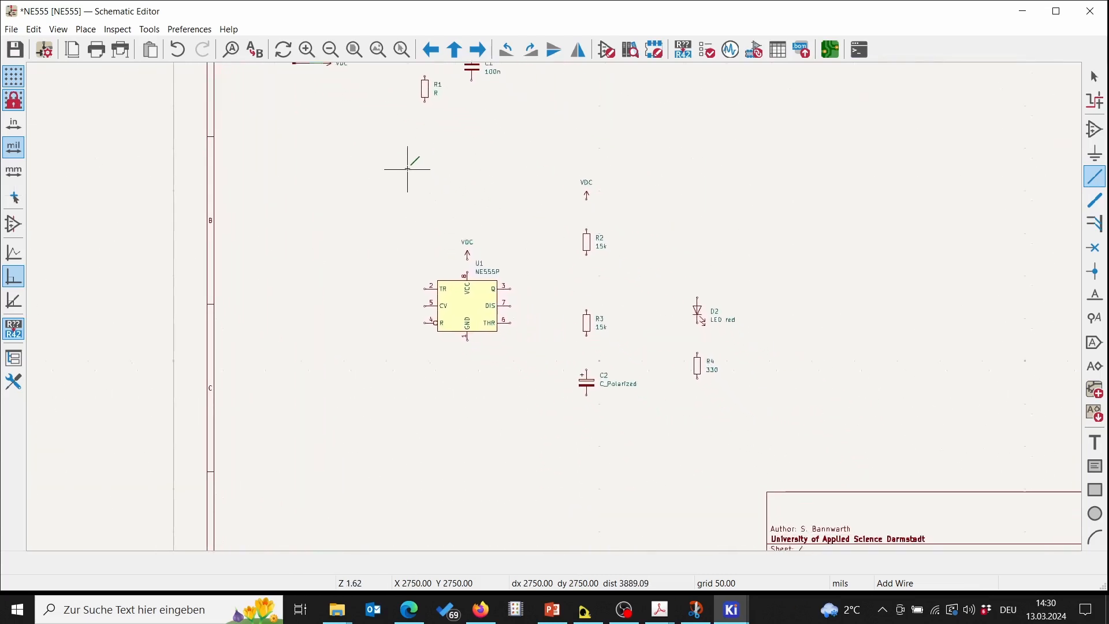
scroll(549, 279, up, 2)
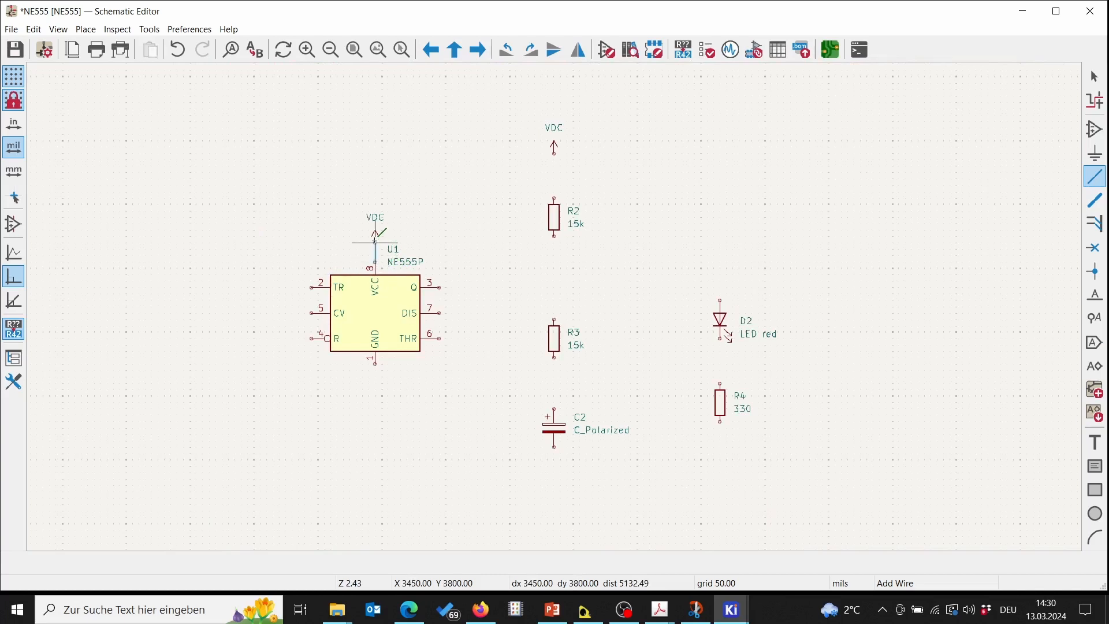
click(554, 153)
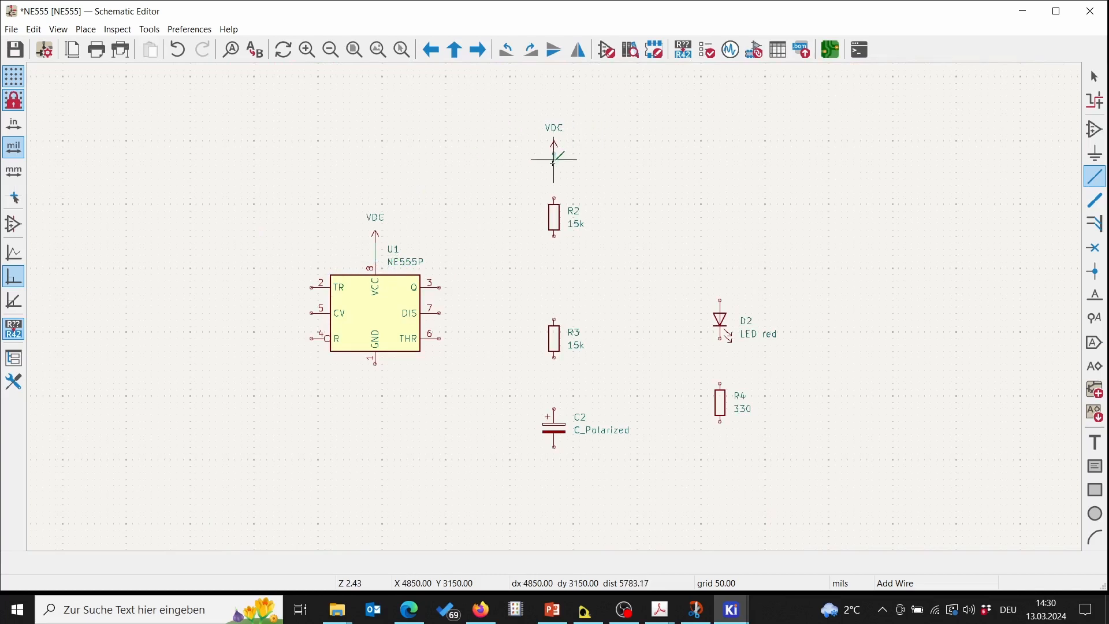
click(553, 198)
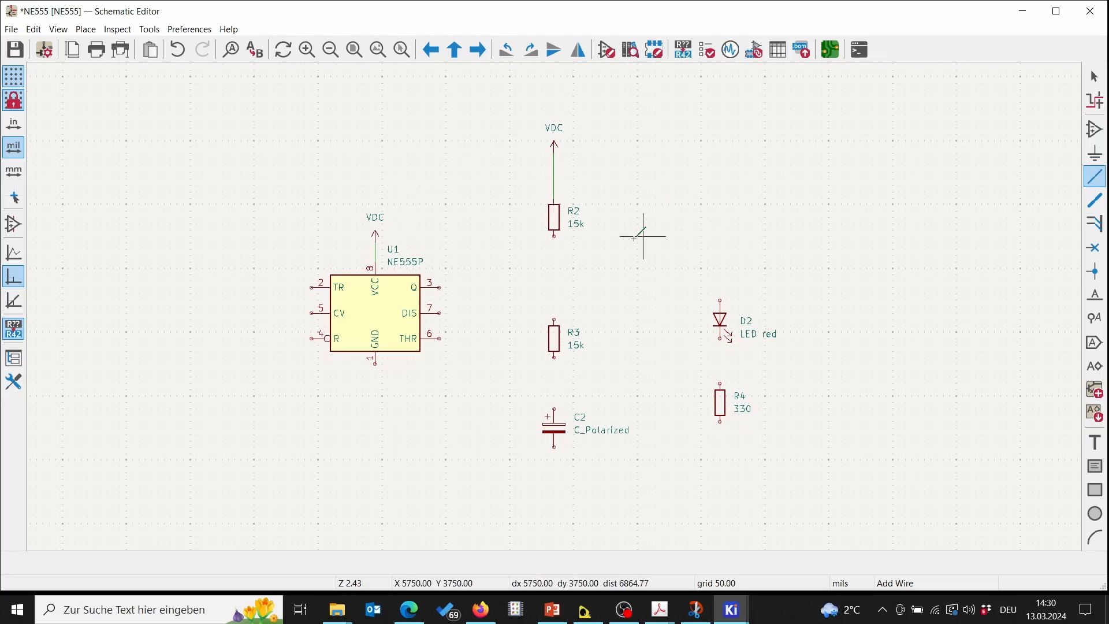
scroll(595, 240, down, 2)
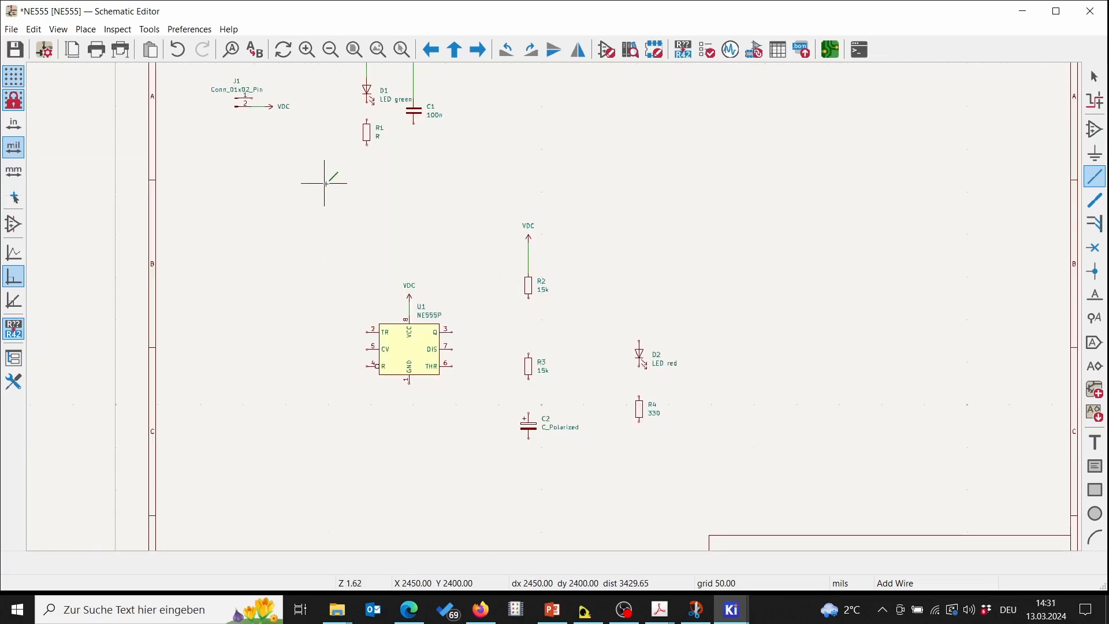
scroll(327, 182, down, 2)
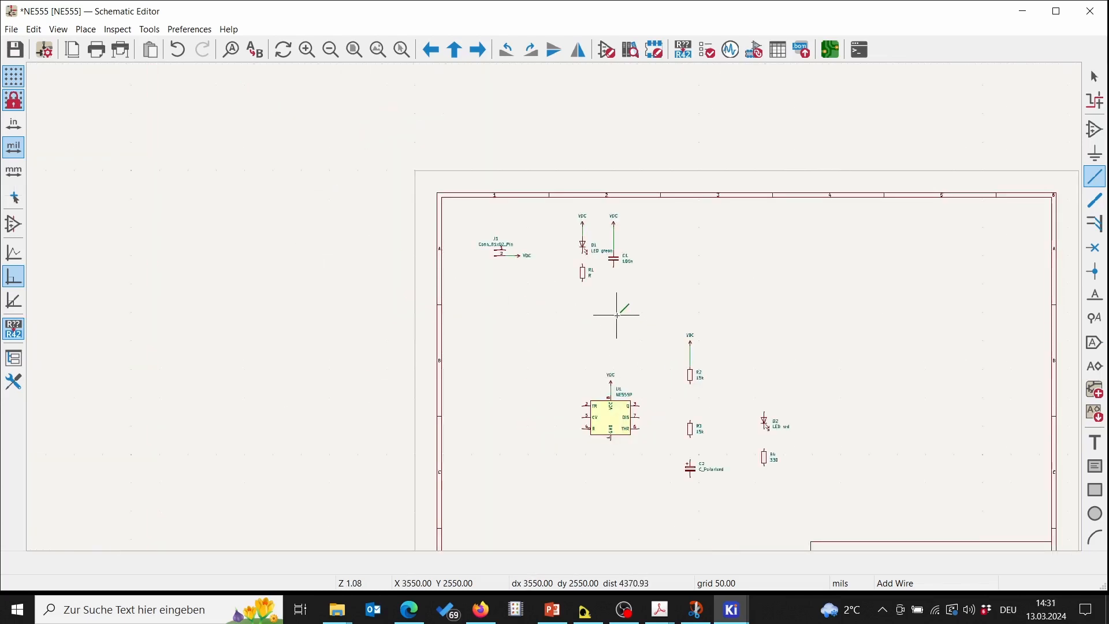
scroll(619, 309, up, 2)
middle_drag(608, 307, 623, 310)
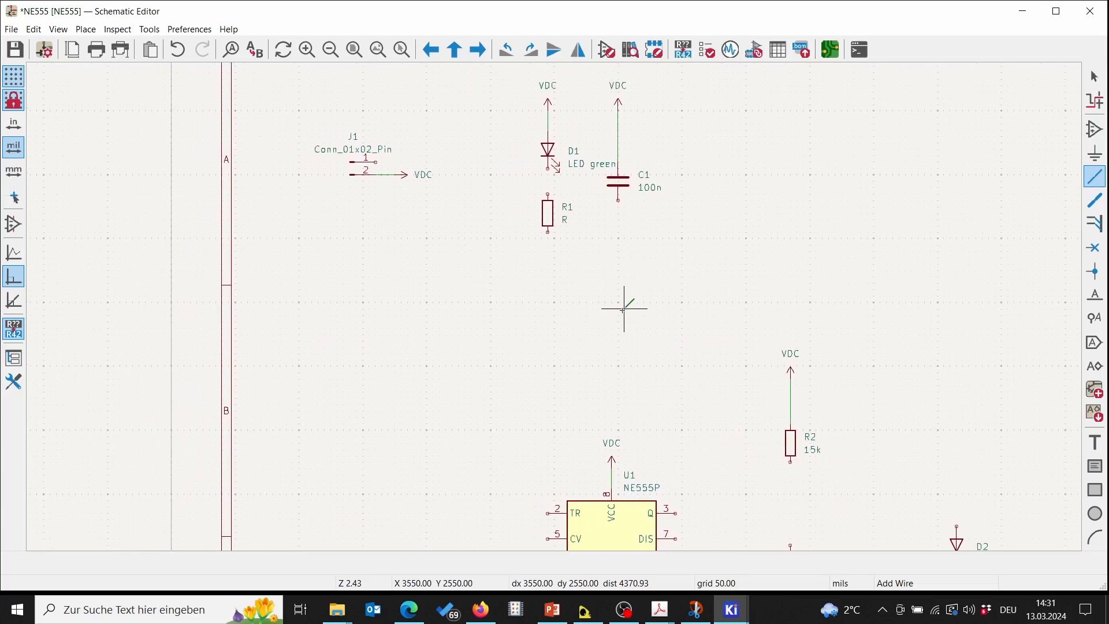
key(Escape)
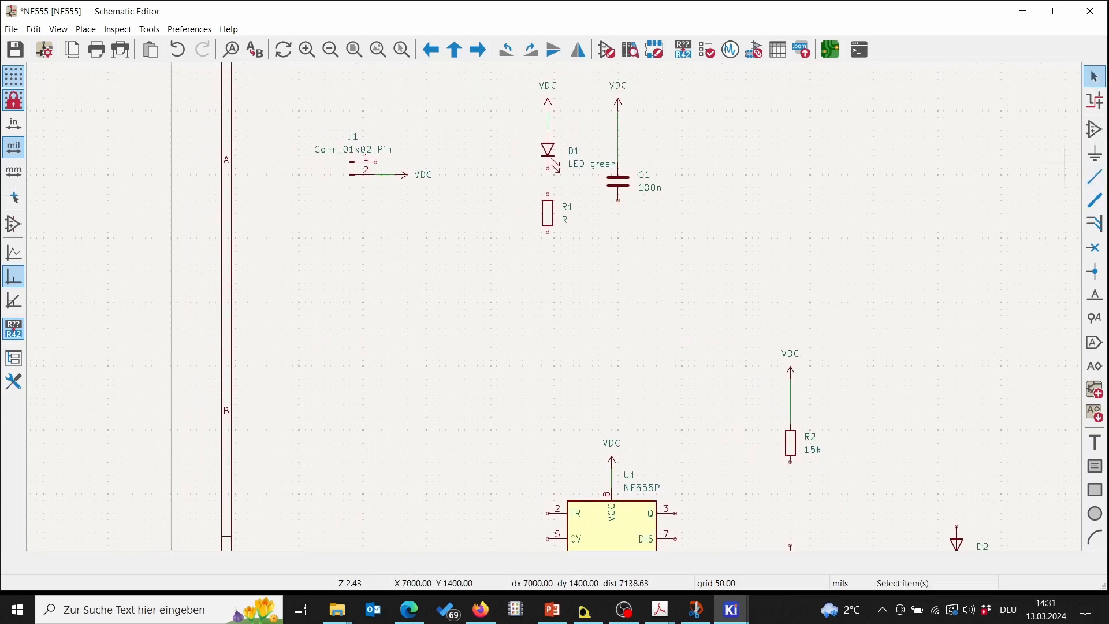
Highlight the VDC net from the wire above capacitor C1 to check which symbols share it, and leave highlighting
click(1091, 101)
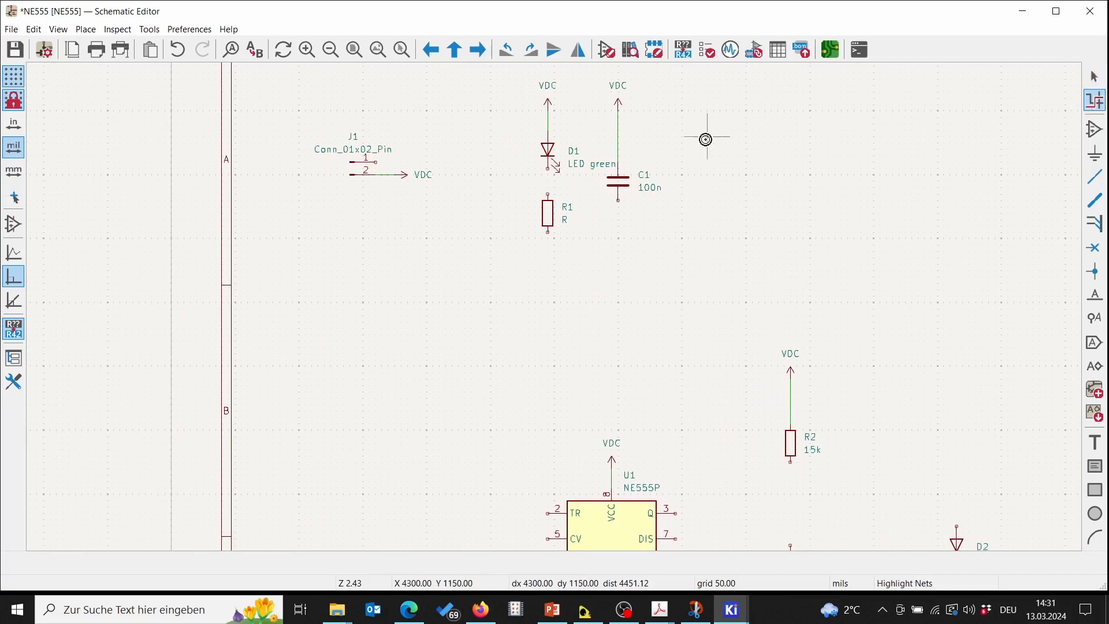
click(619, 137)
key(Escape)
key(Escape)
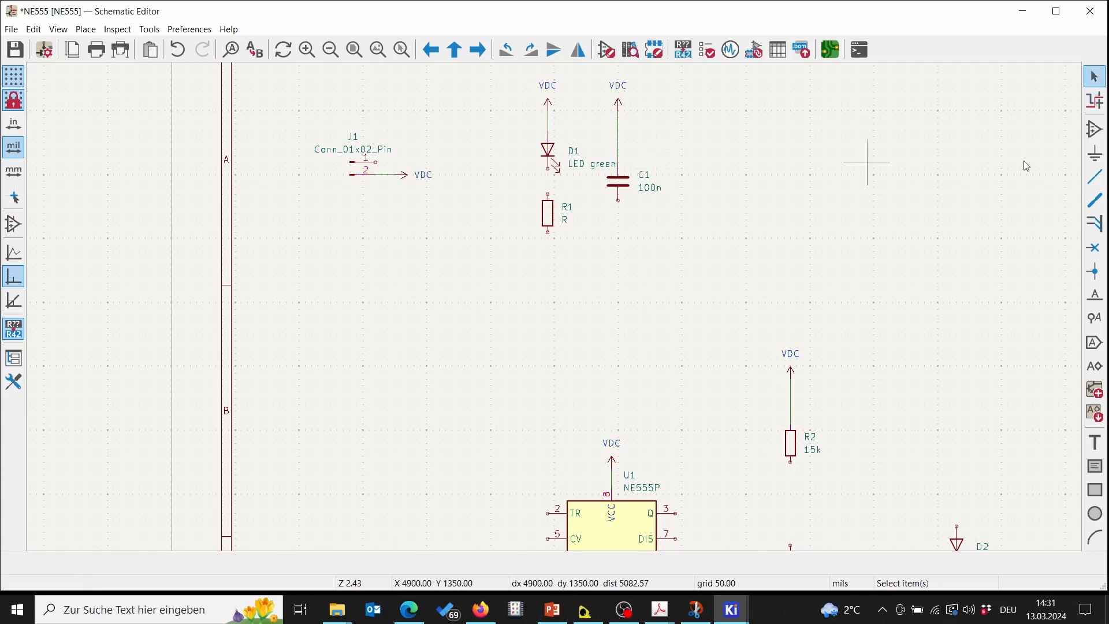
Add a GND power symbol beside pin 1 of connector J1, rotated to point right, and wire it to the pin
click(1094, 153)
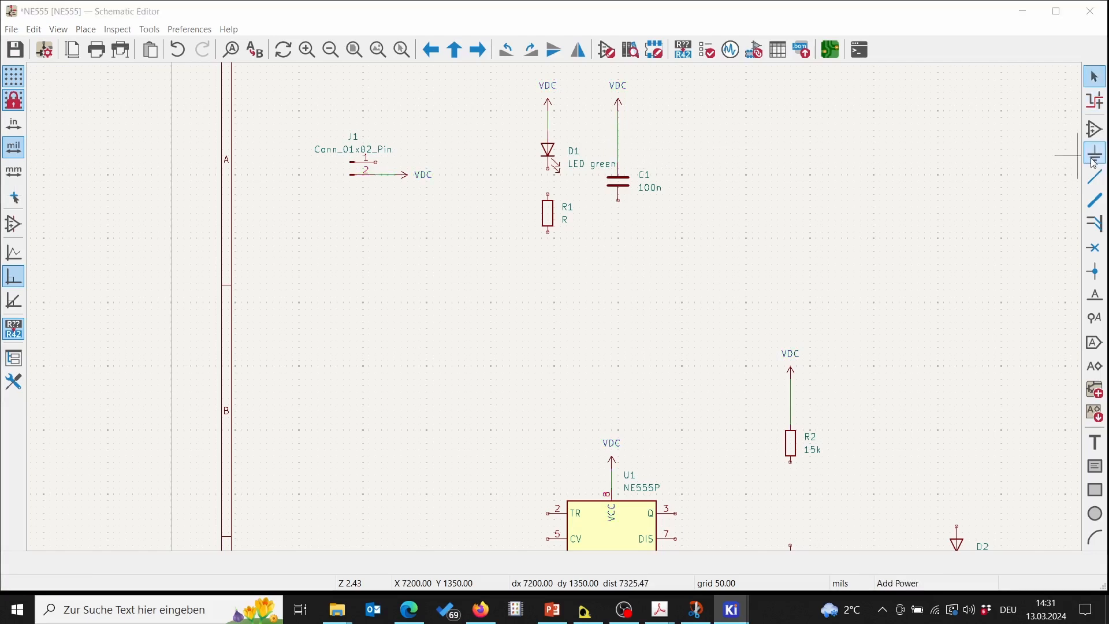
click(1067, 155)
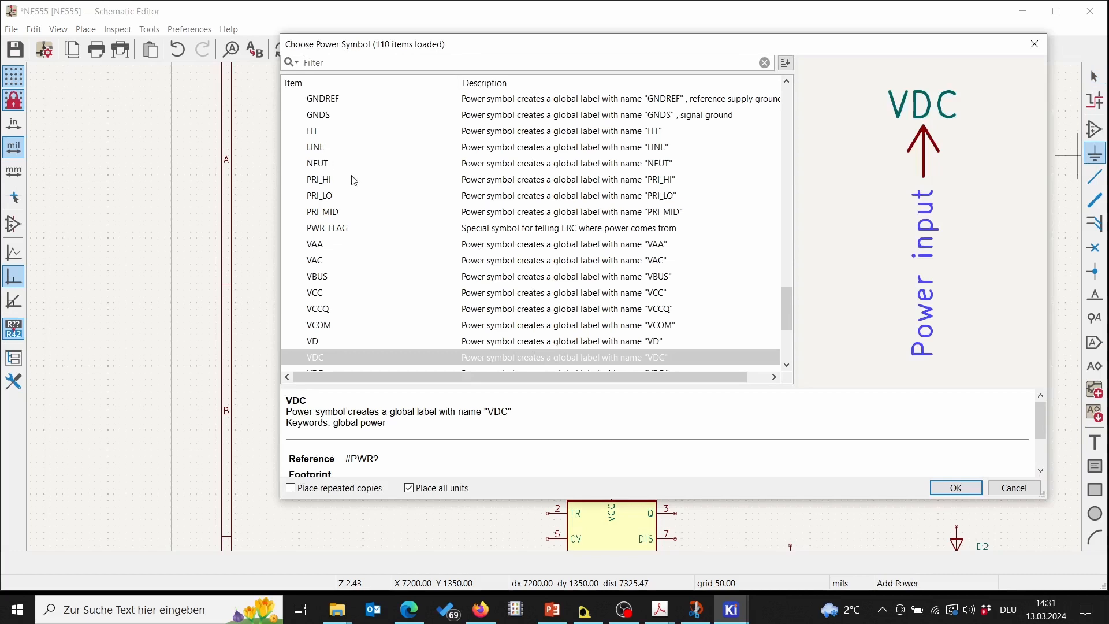
scroll(386, 196, up, 5)
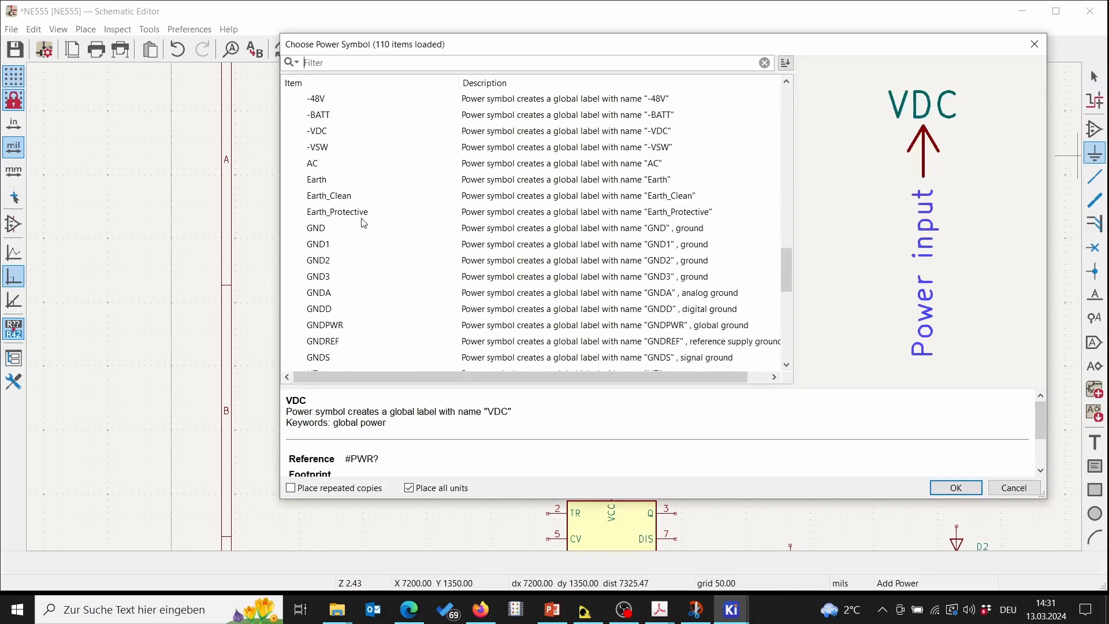
scroll(363, 223, down, 1)
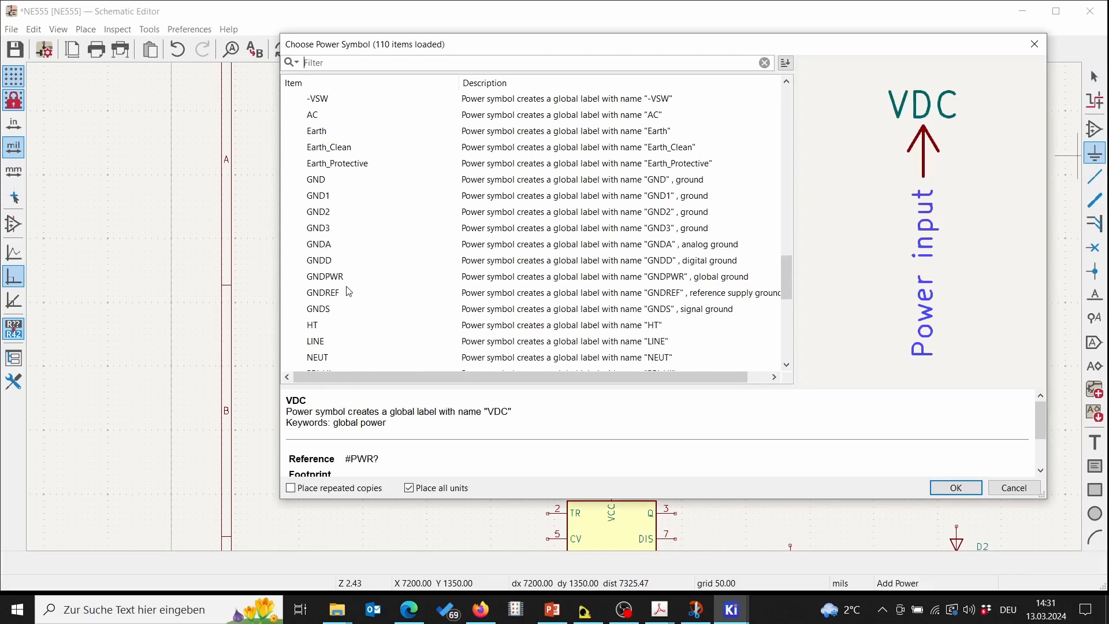
click(534, 183)
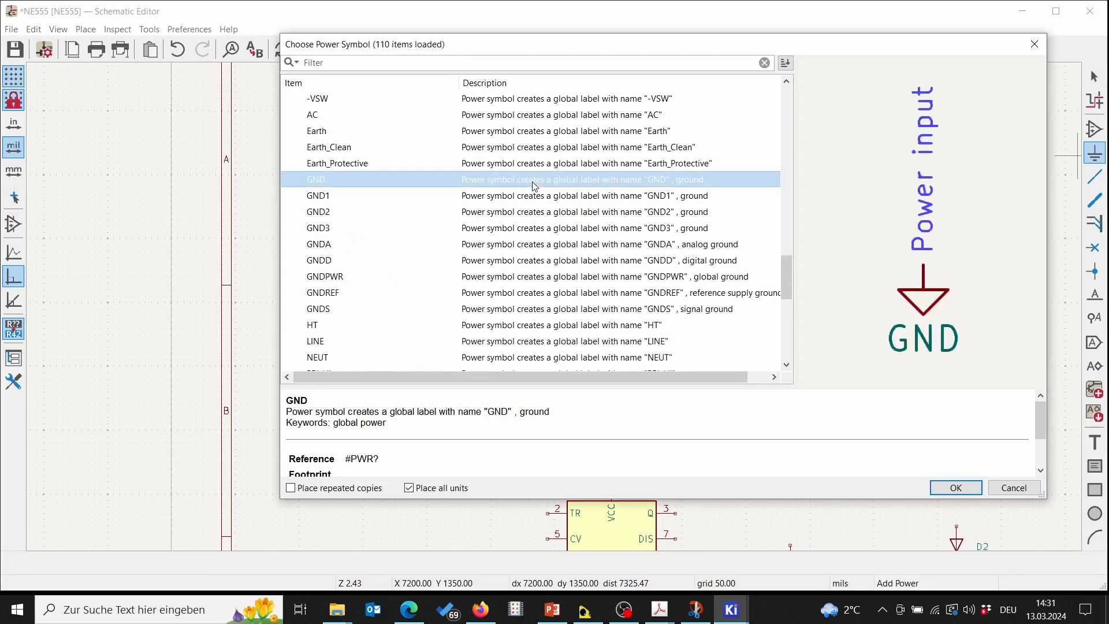
click(955, 488)
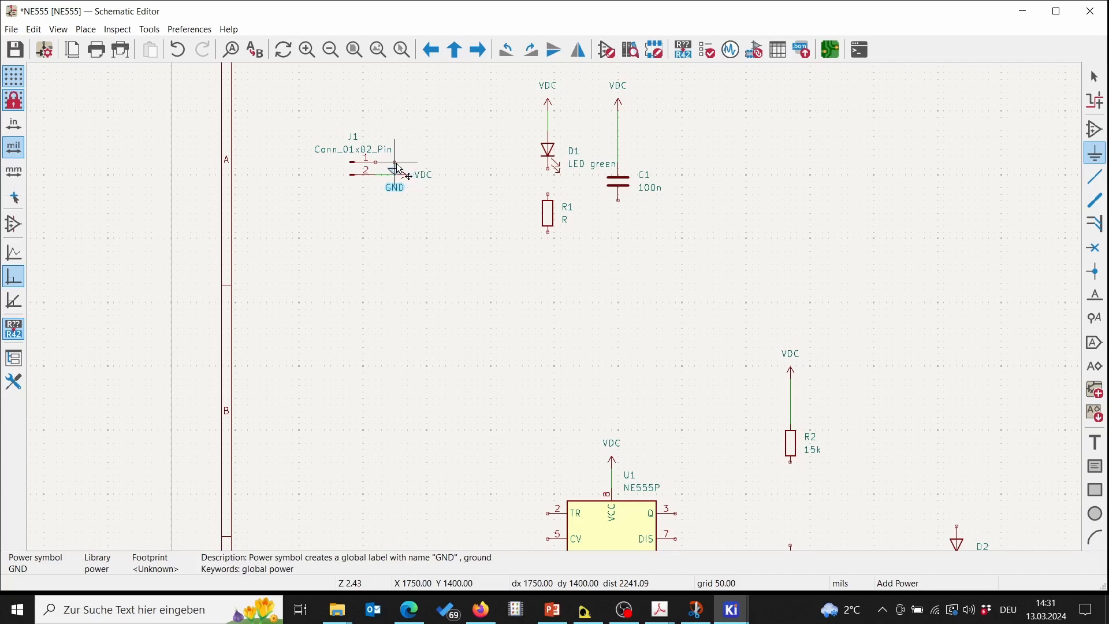
key(r)
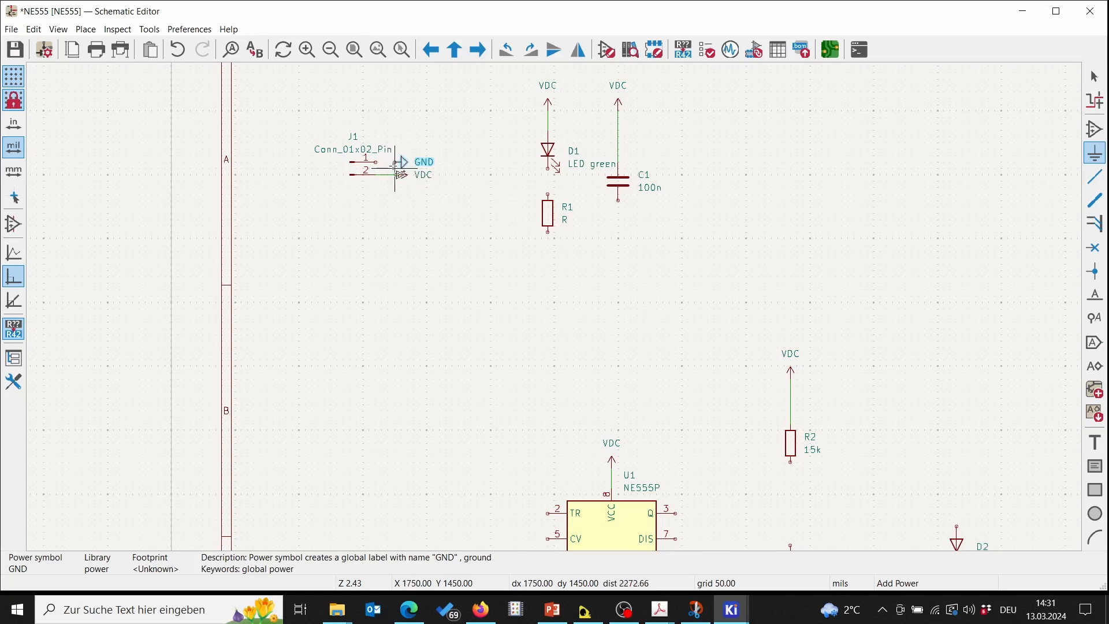
click(397, 163)
key(w)
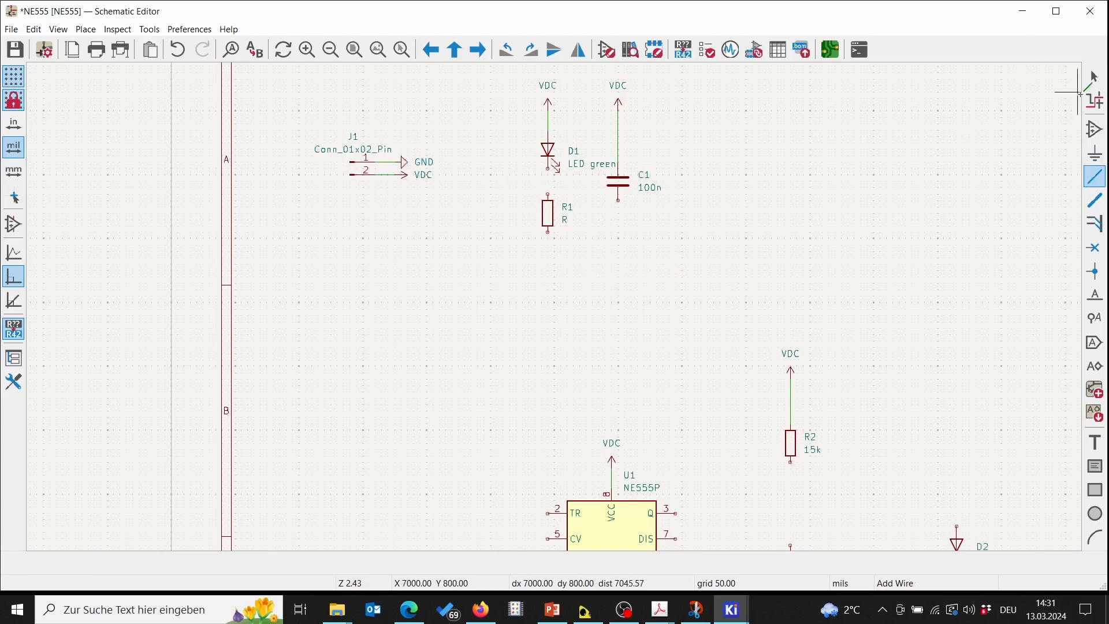
Place upright GND power symbols below resistor R1 and below capacitor C1
click(1096, 155)
click(617, 297)
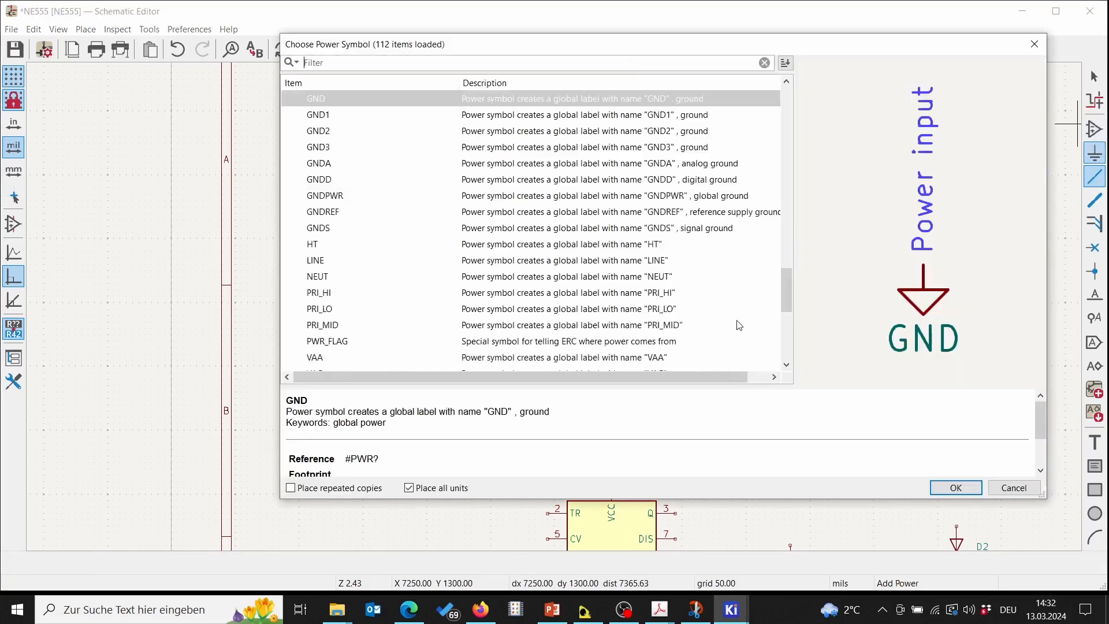
click(954, 488)
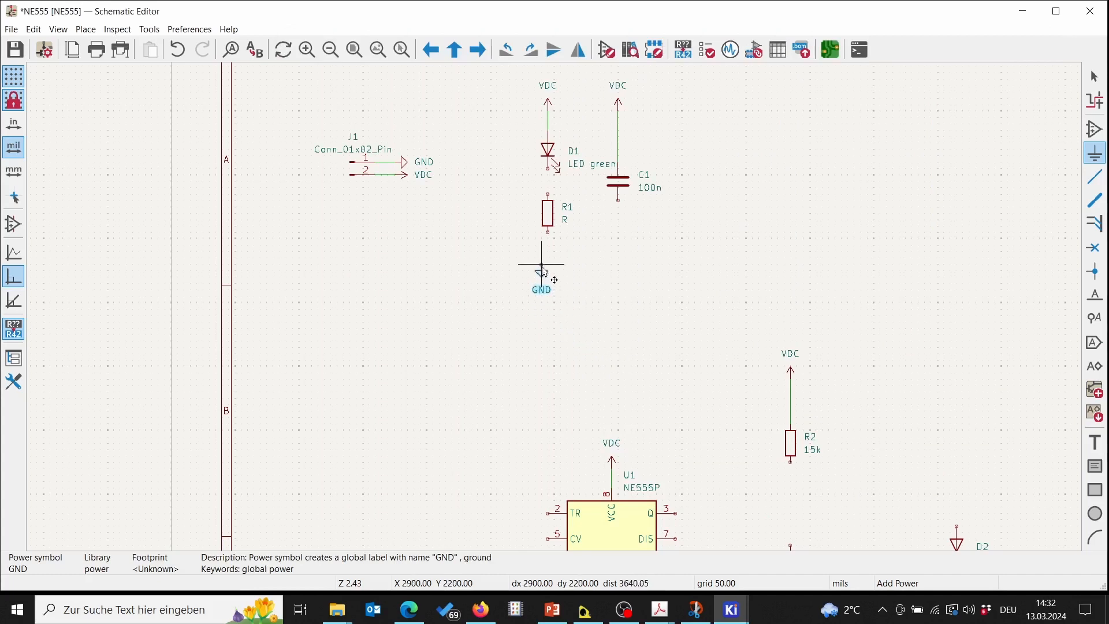
click(547, 261)
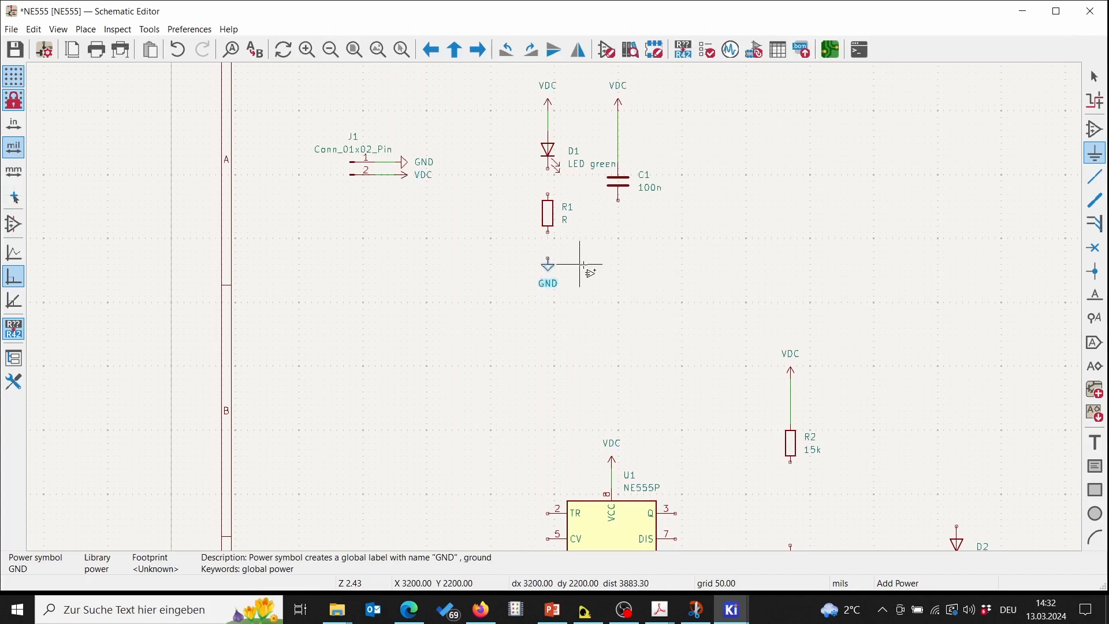
click(618, 264)
key(Return)
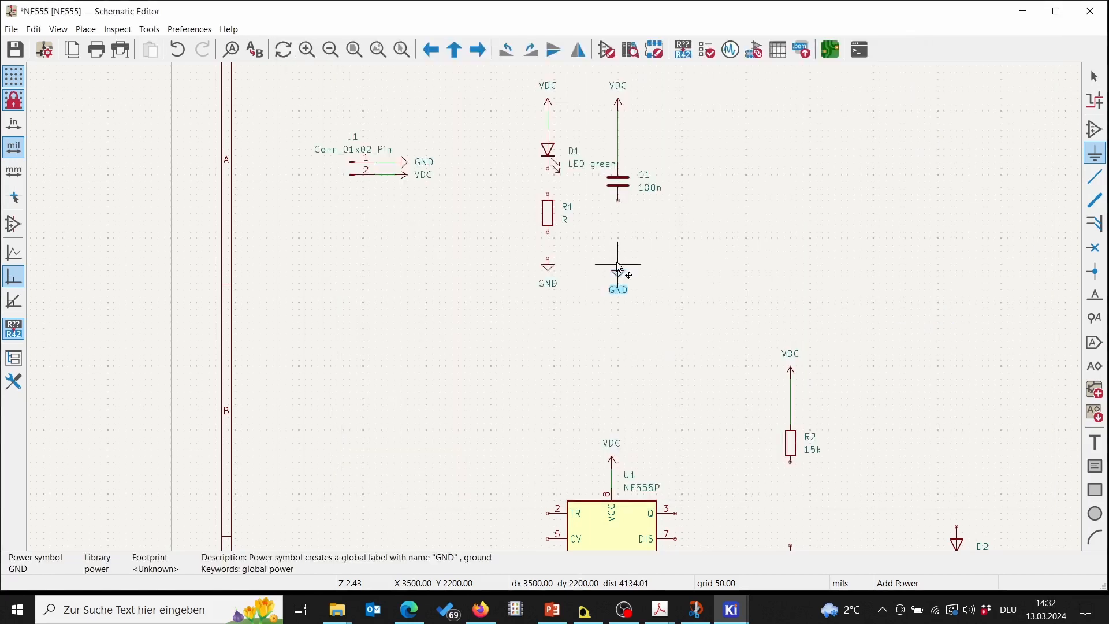
click(618, 263)
key(Escape)
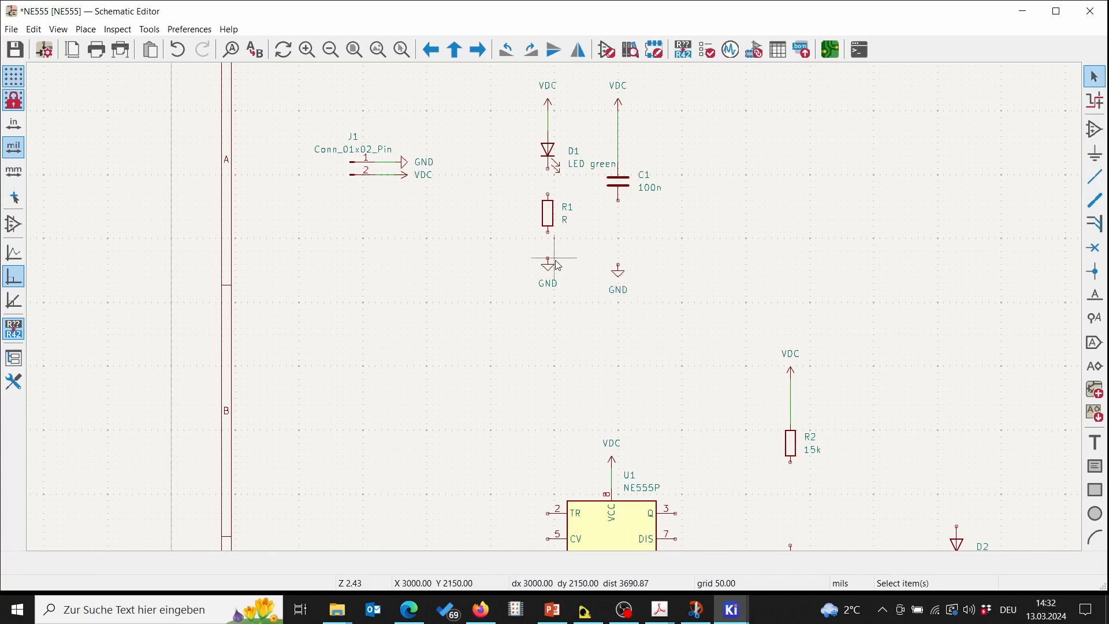
Move the GND symbol below C1 up one grid step to align it with the one below R1
click(622, 276)
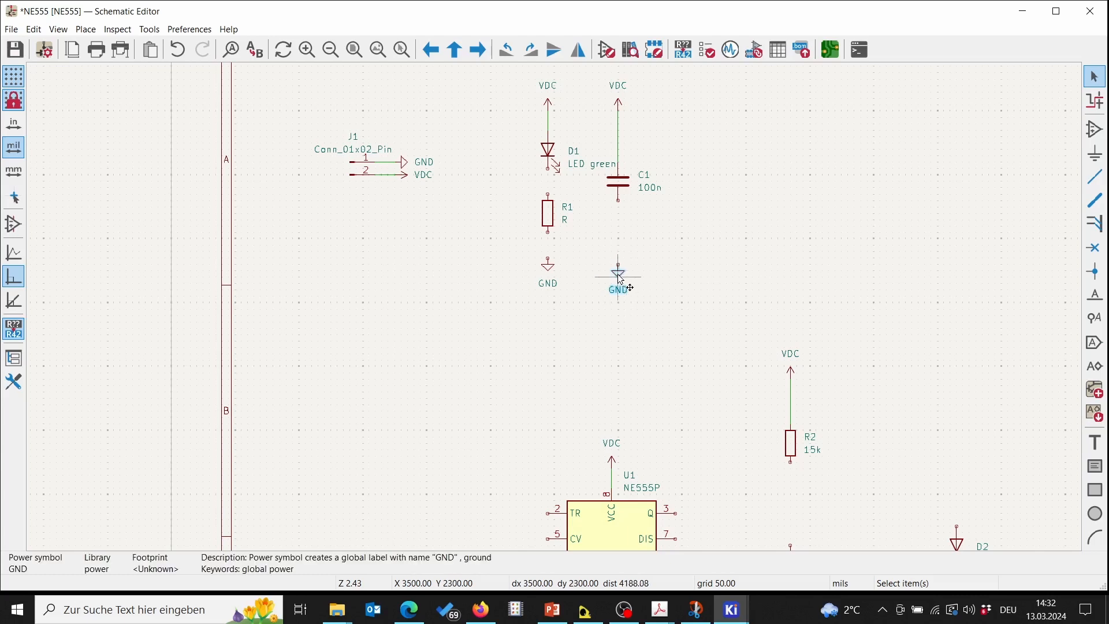
key(g)
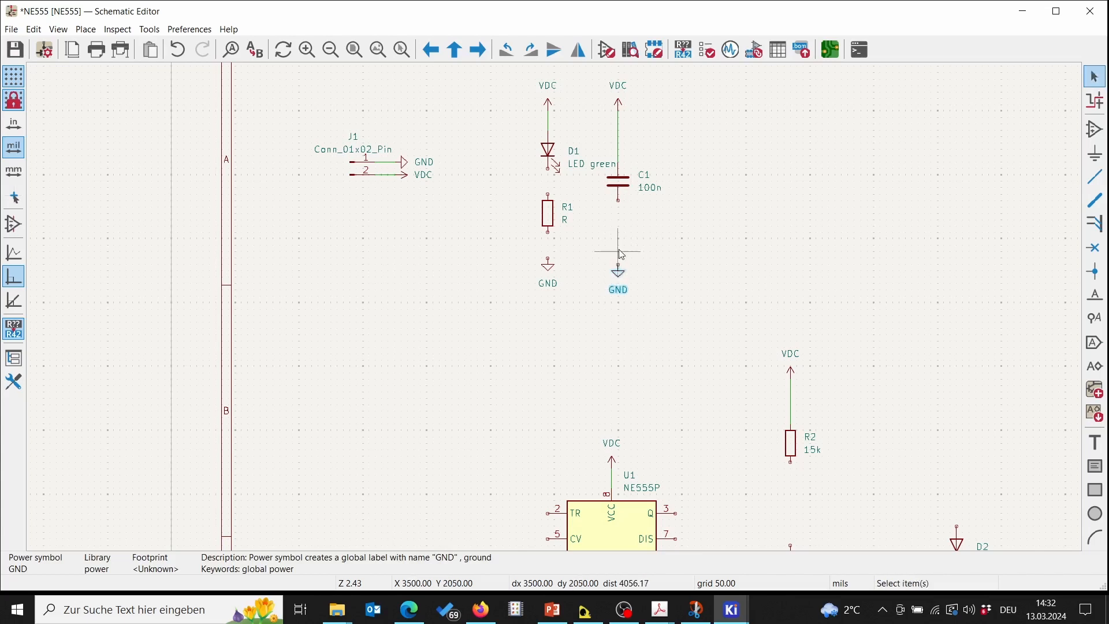
click(618, 262)
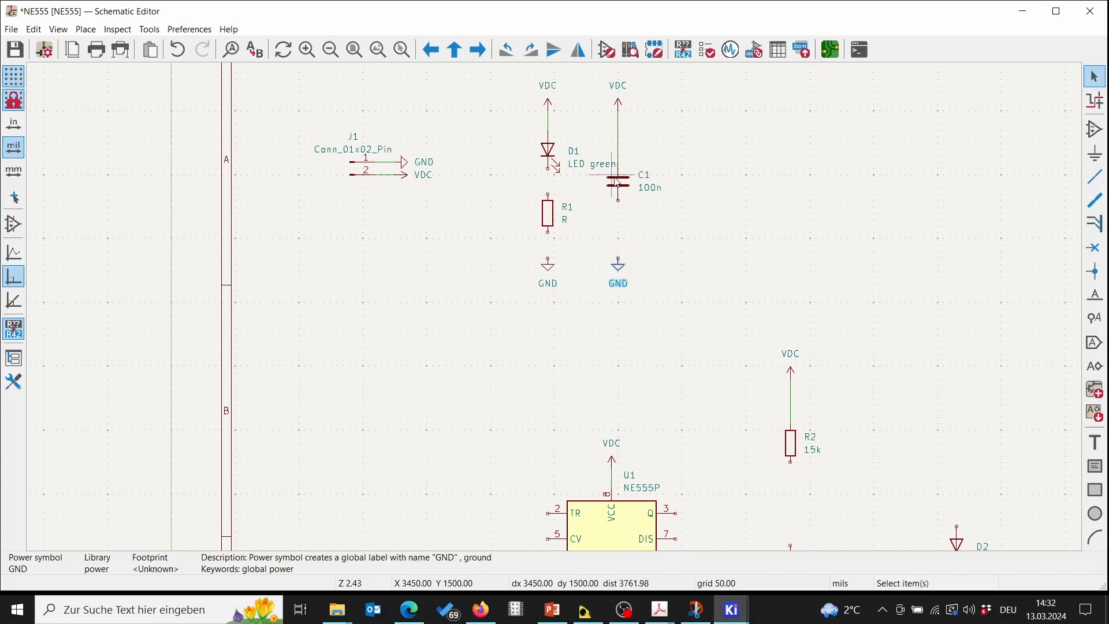
Wire the GND symbol below C1 to the capacitor's lower pin
key(w)
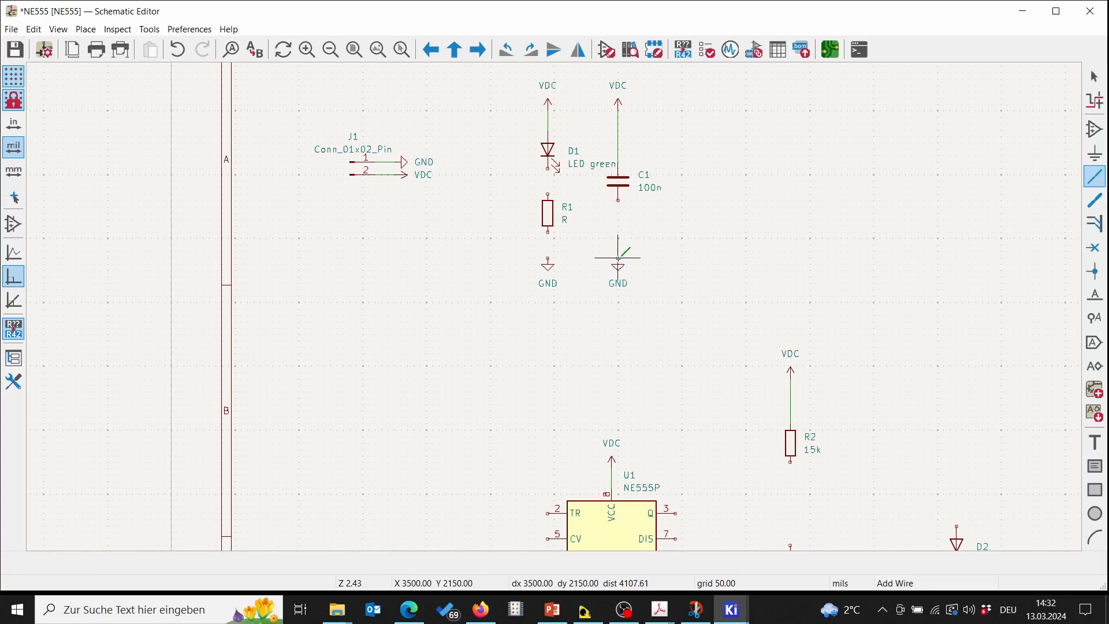
click(618, 259)
click(618, 200)
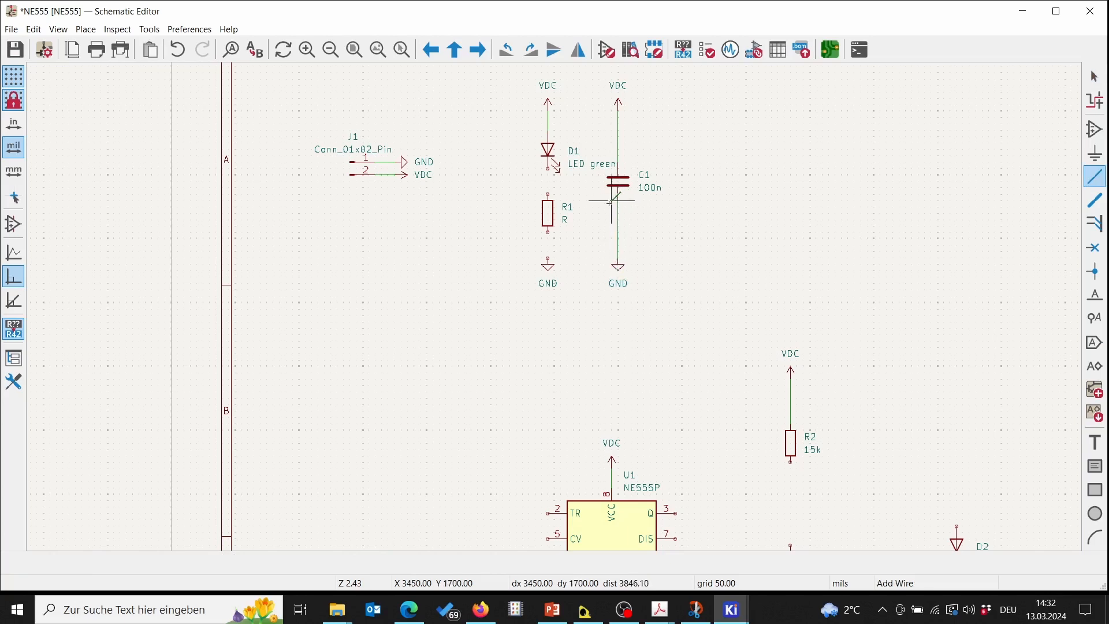
Wire R1's lower pin to the GND symbol below it and its upper pin to LED D1
click(547, 257)
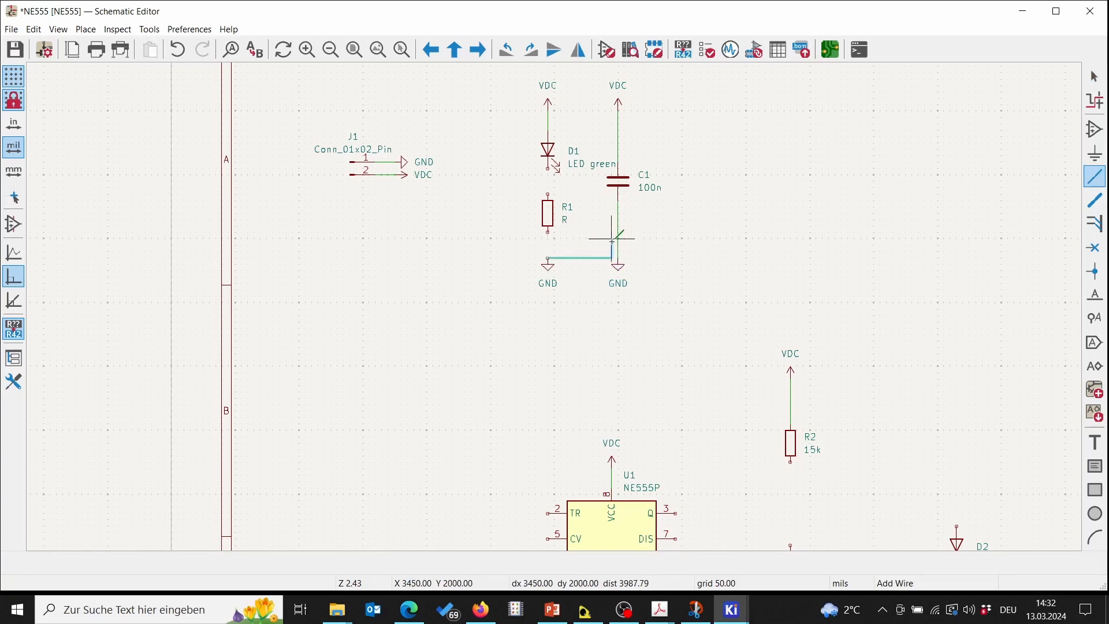
click(547, 232)
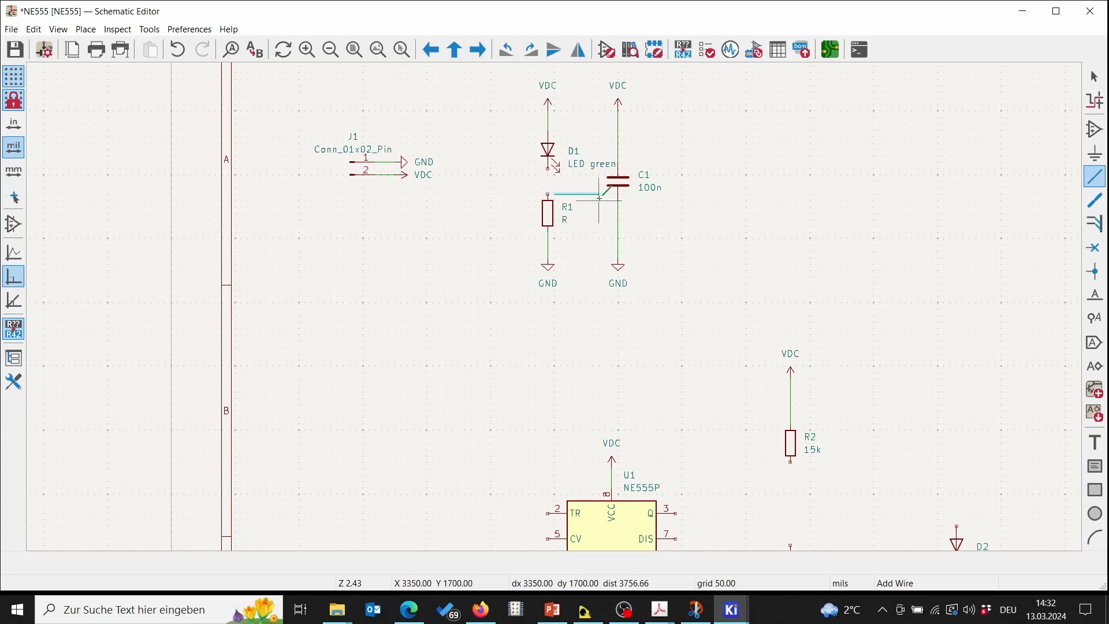
key(Escape)
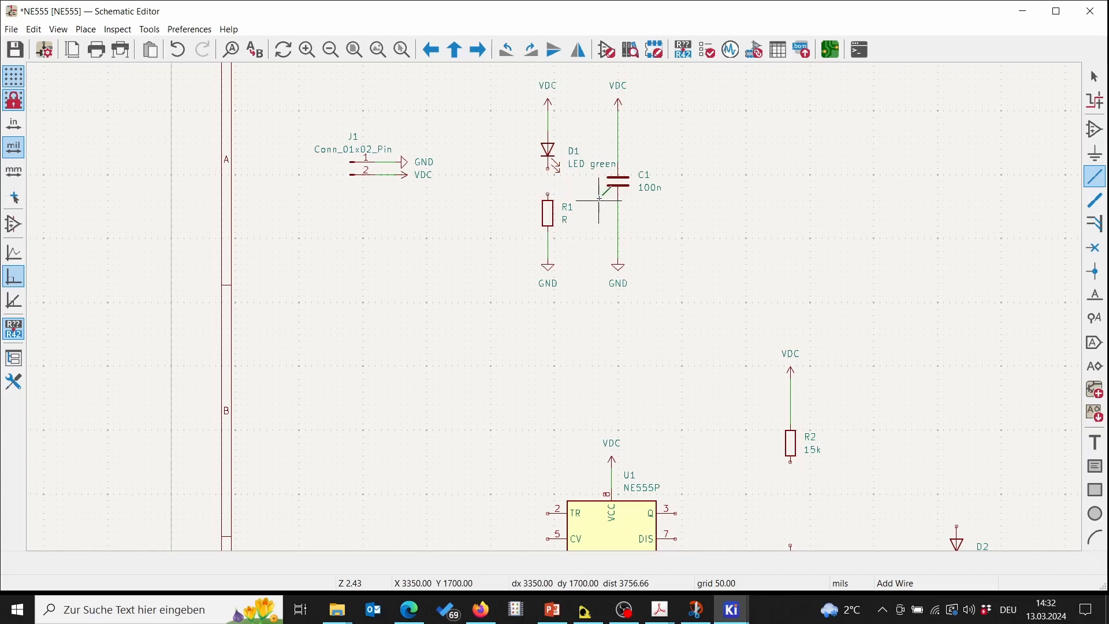
click(547, 194)
Place a GND power symbol directly below pin 1 of the NE555P timer U1
scroll(742, 168, down, 2)
middle_drag(494, 392, 525, 202)
middle_drag(557, 440, 542, 356)
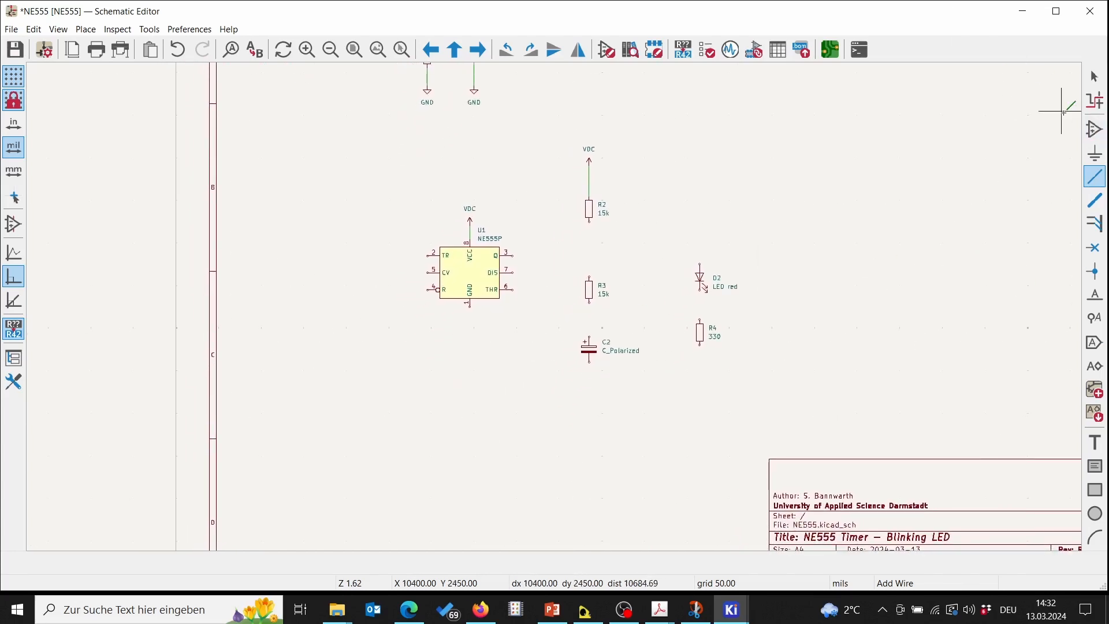
click(1095, 153)
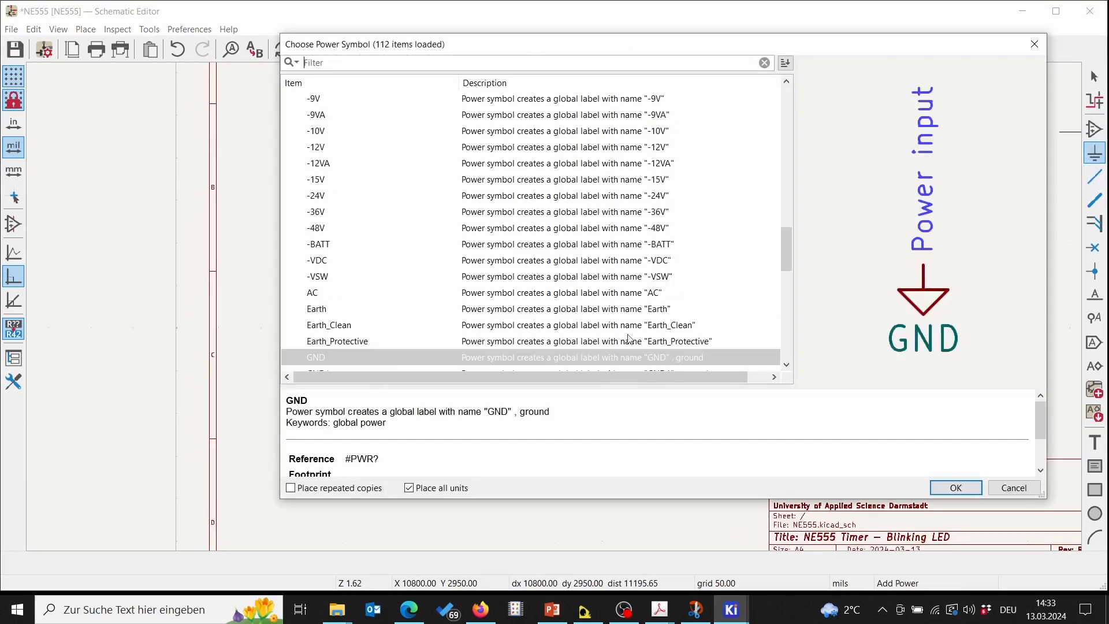
click(955, 487)
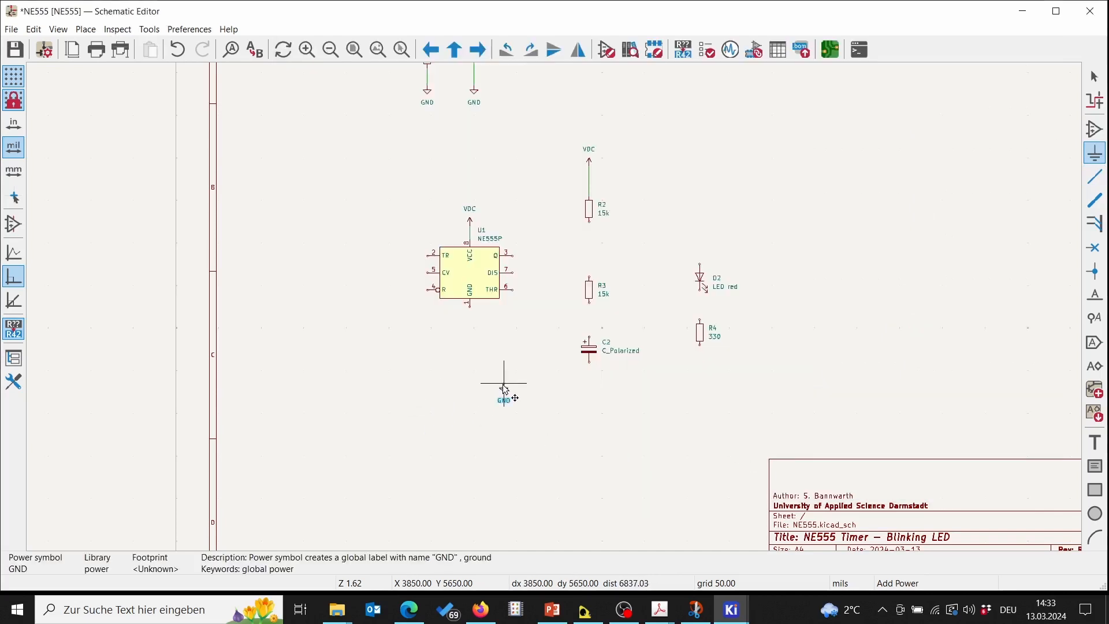
scroll(502, 384, up, 2)
shift+scroll(539, 289, up, 2)
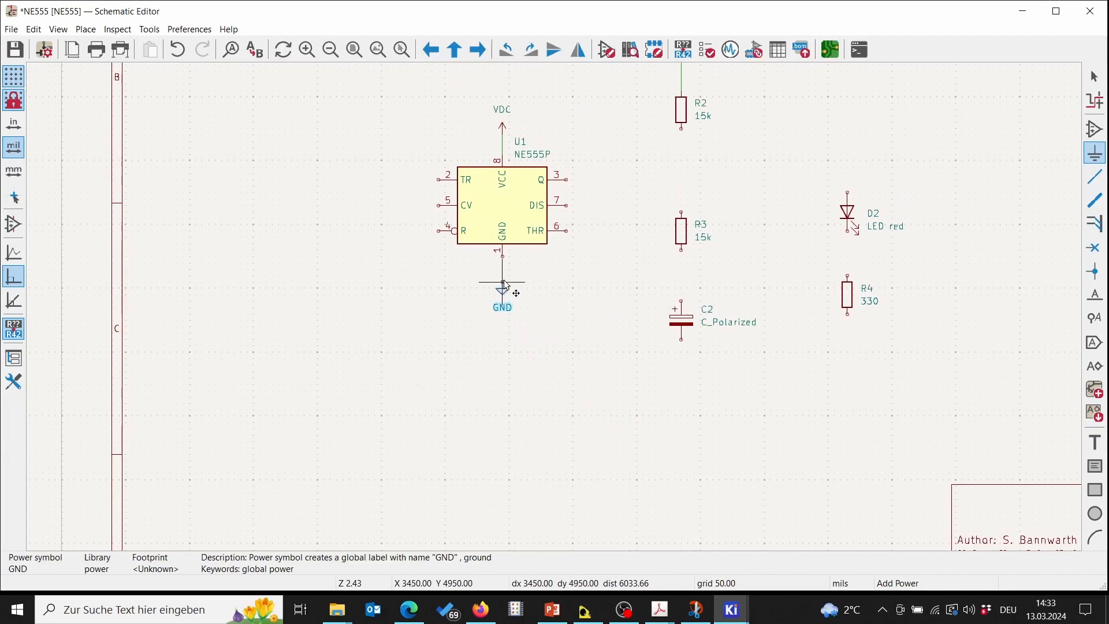
click(502, 283)
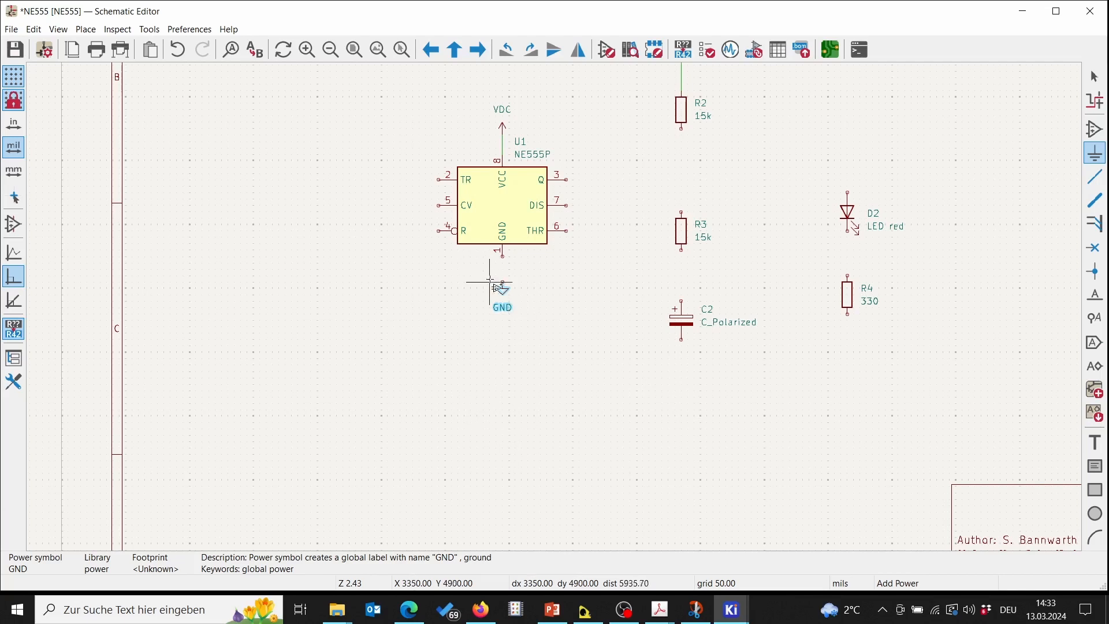
key(Escape)
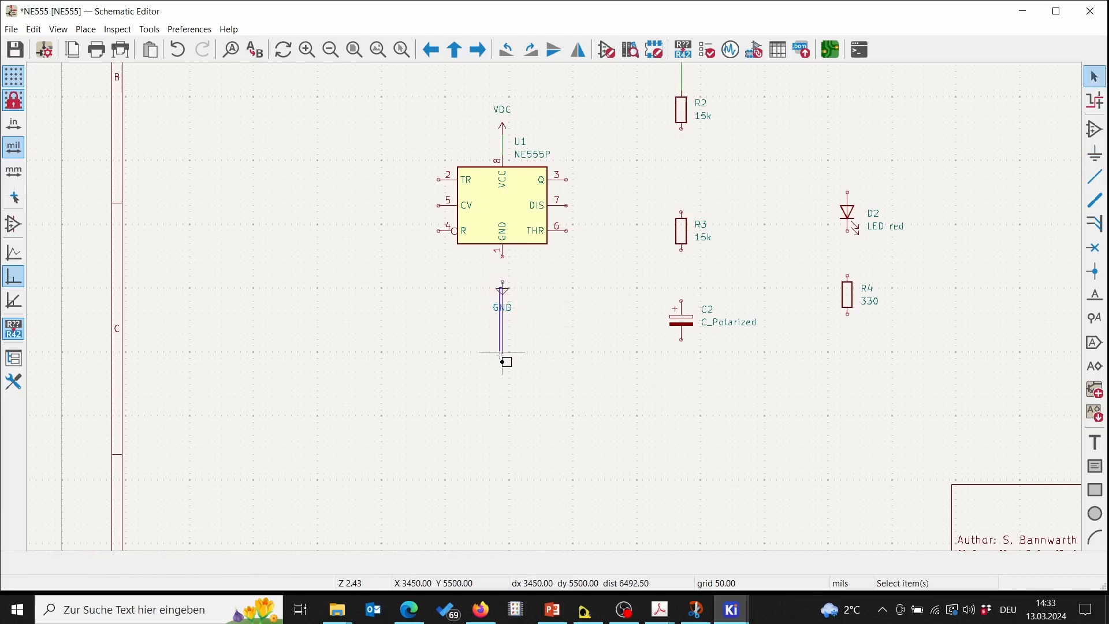
Move the GND symbol below U1 down to Y 5500 mils, keeping it in line with pin 1
click(503, 291)
drag(503, 291, 508, 359)
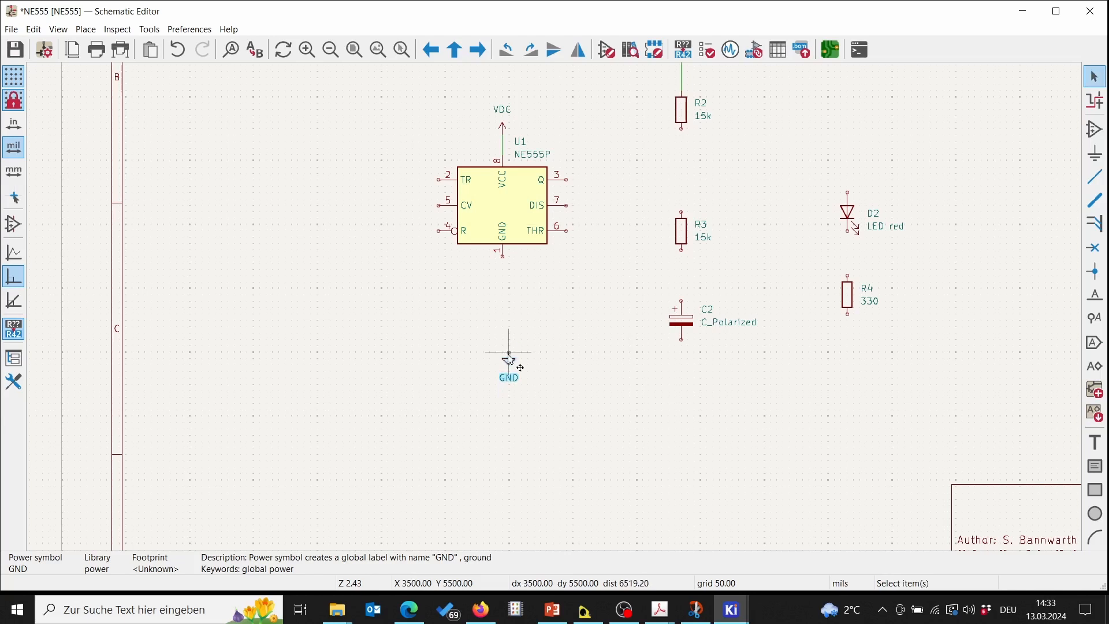
click(509, 358)
click(504, 353)
drag(507, 352, 501, 351)
click(501, 352)
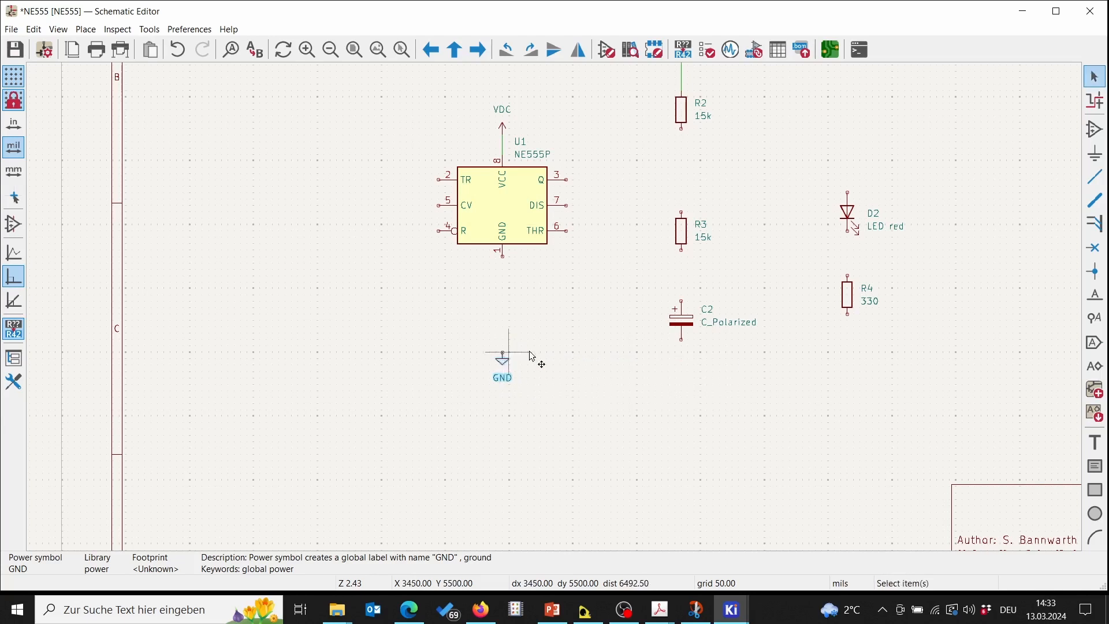
Place GND power symbols below capacitor C2 and resistor R4, level with the one below U1
click(1094, 153)
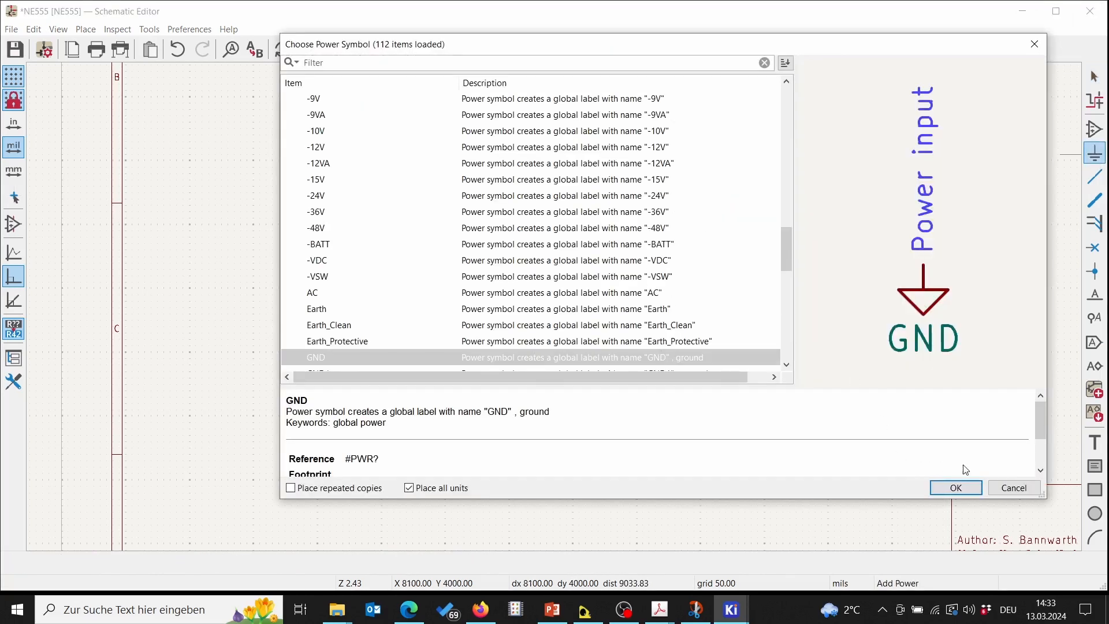
click(958, 488)
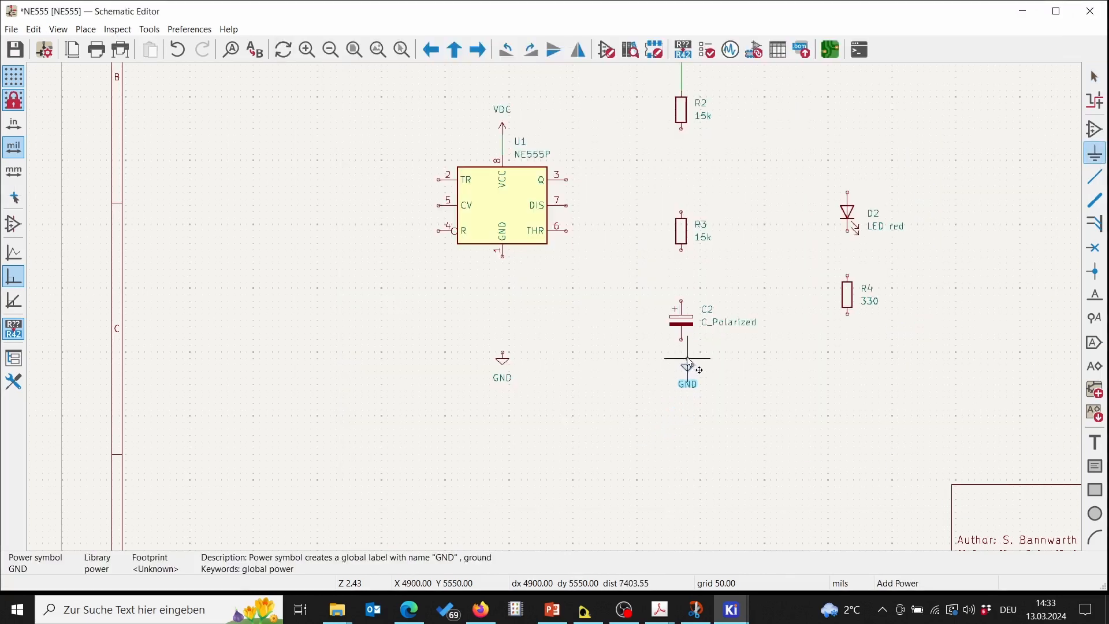
click(682, 358)
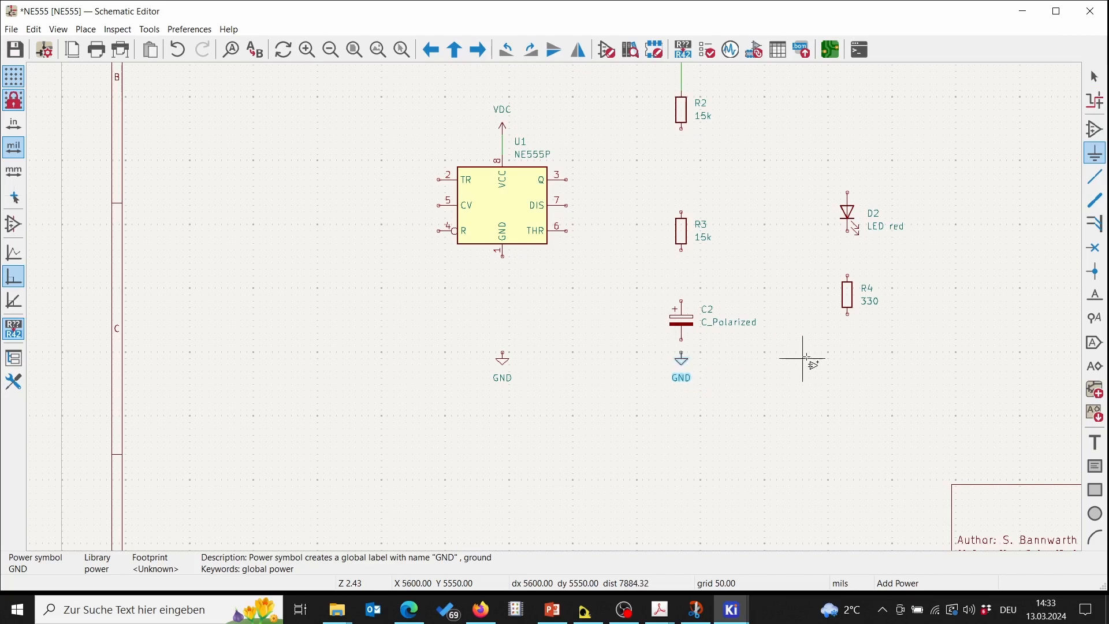
click(853, 365)
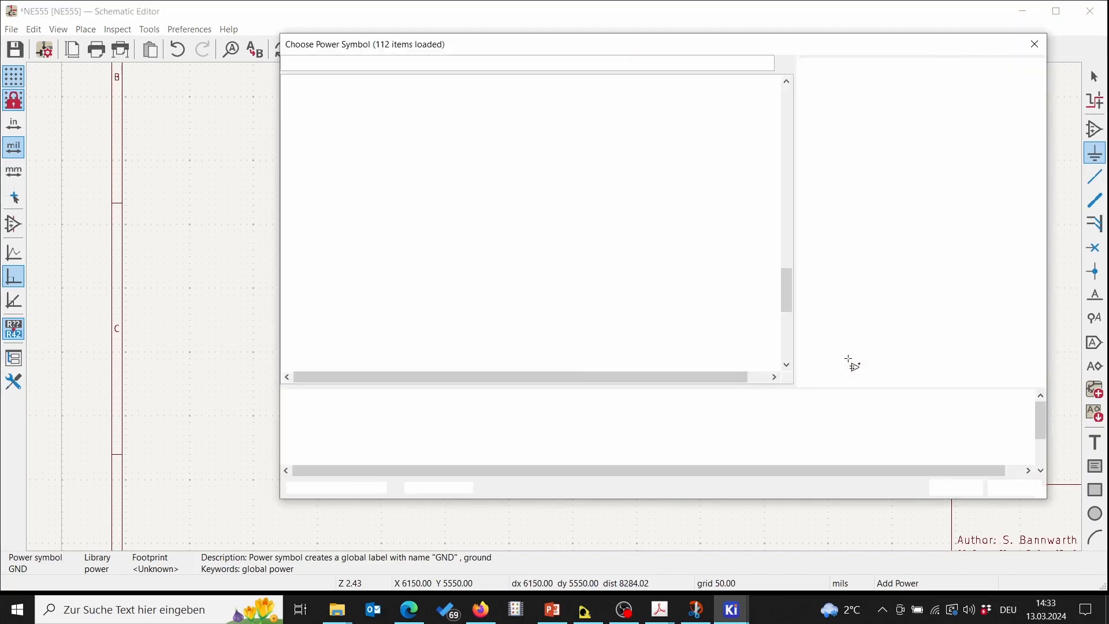
key(Return)
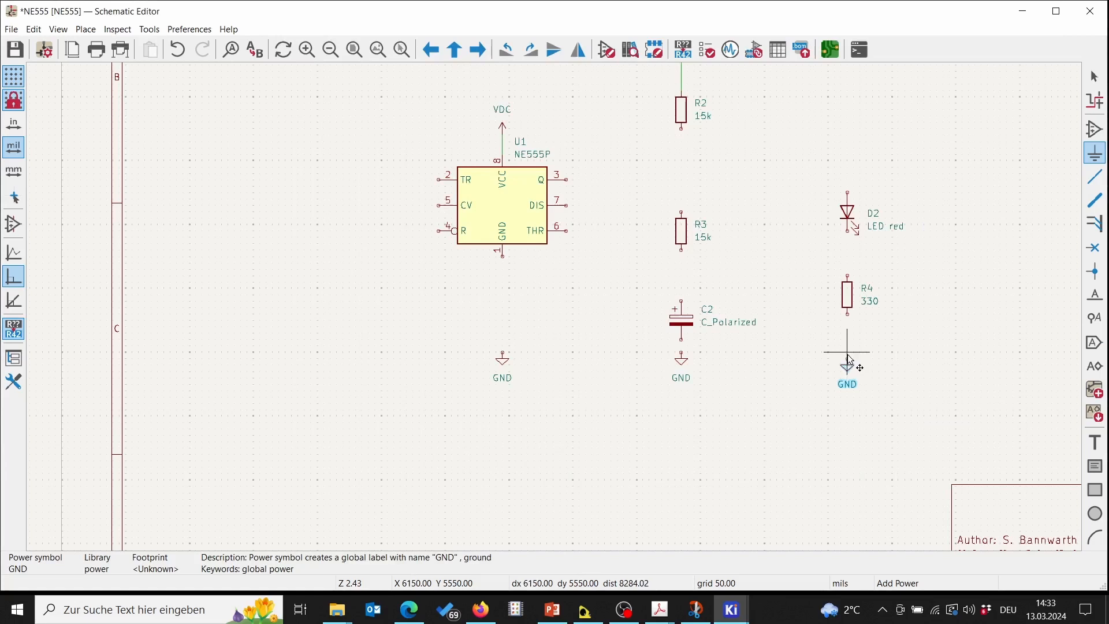
click(847, 352)
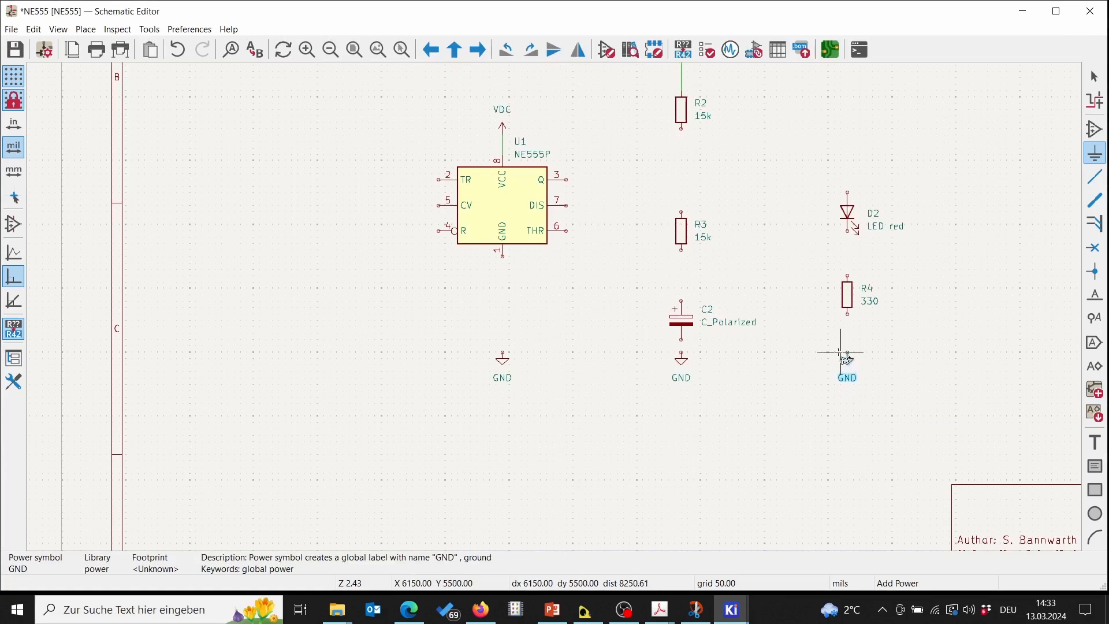
key(Escape)
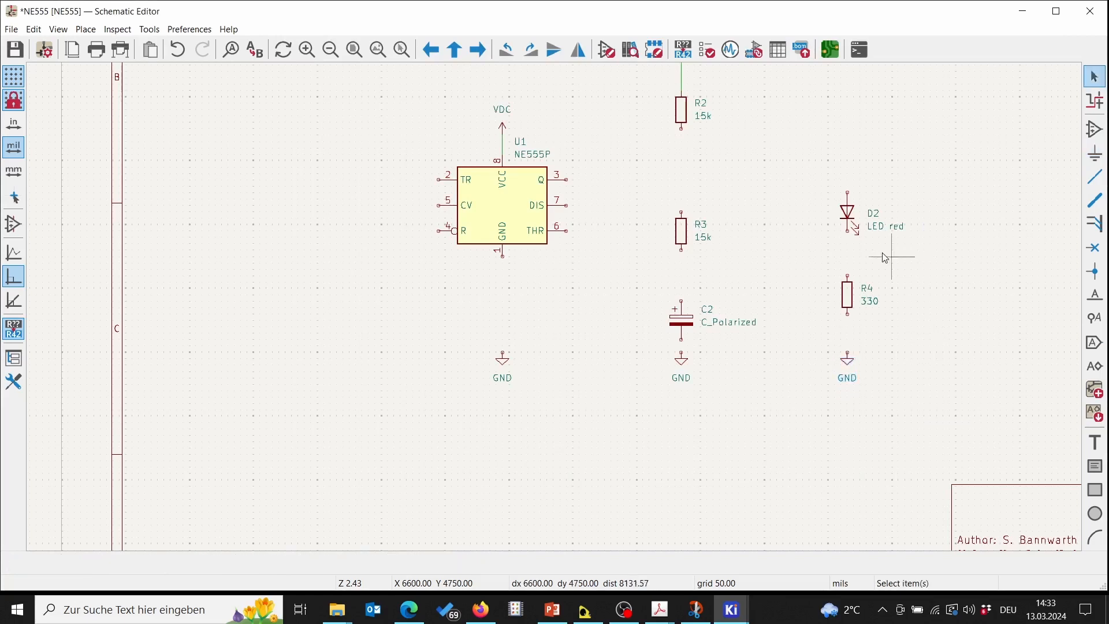
Wire the three GND symbols to U1's pin 1, C2's lower pin and R4's lower pin
scroll(821, 209, up, 1)
scroll(555, 306, down, 1)
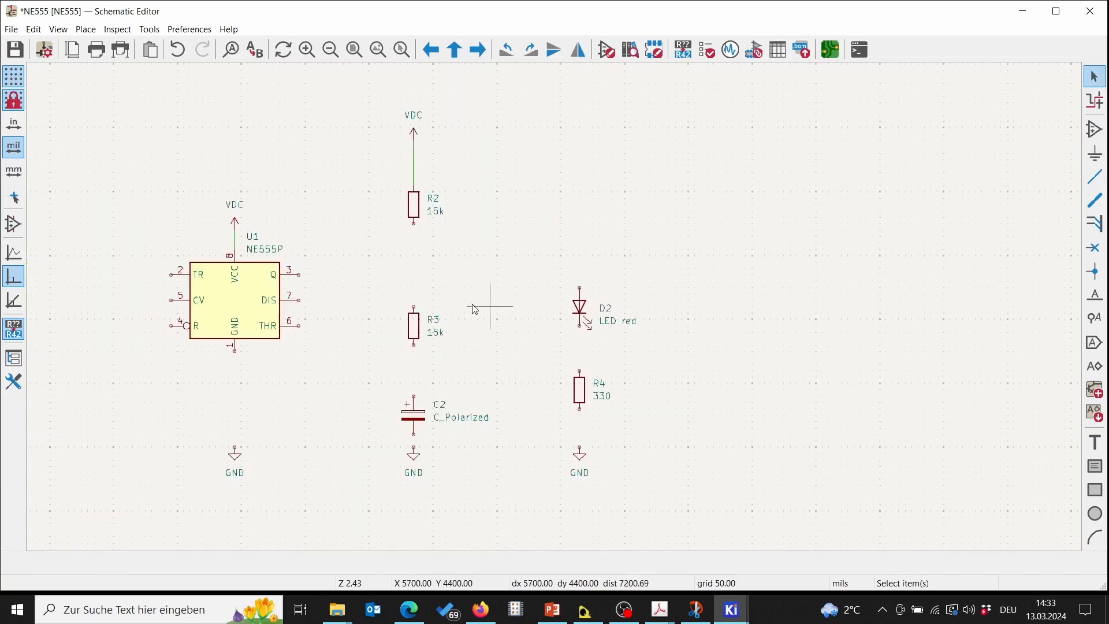
middle_drag(379, 289, 623, 276)
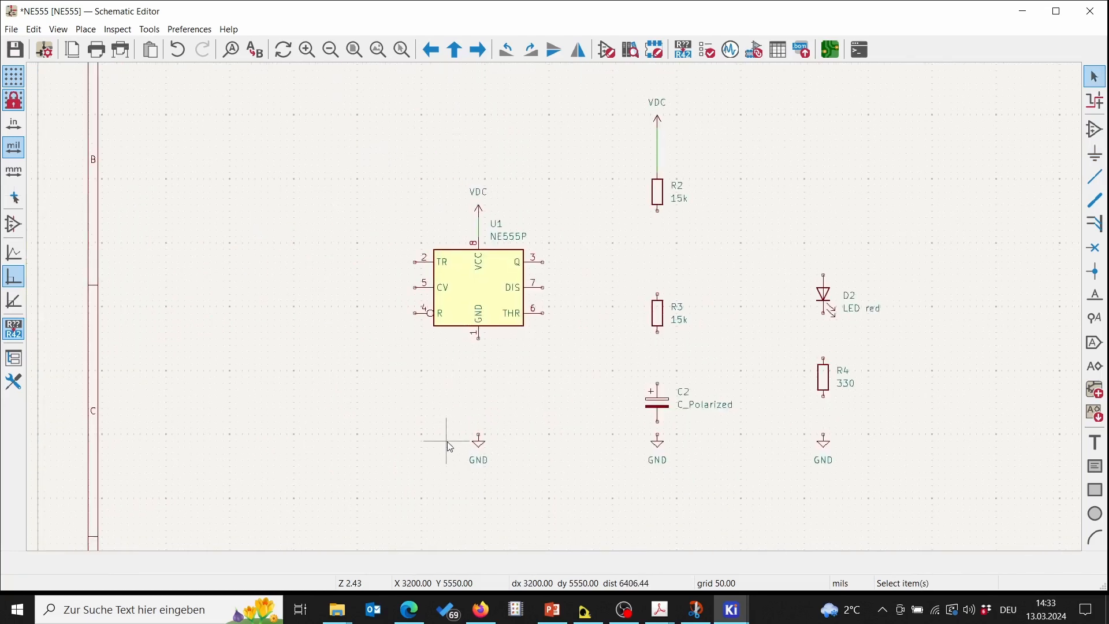
click(478, 433)
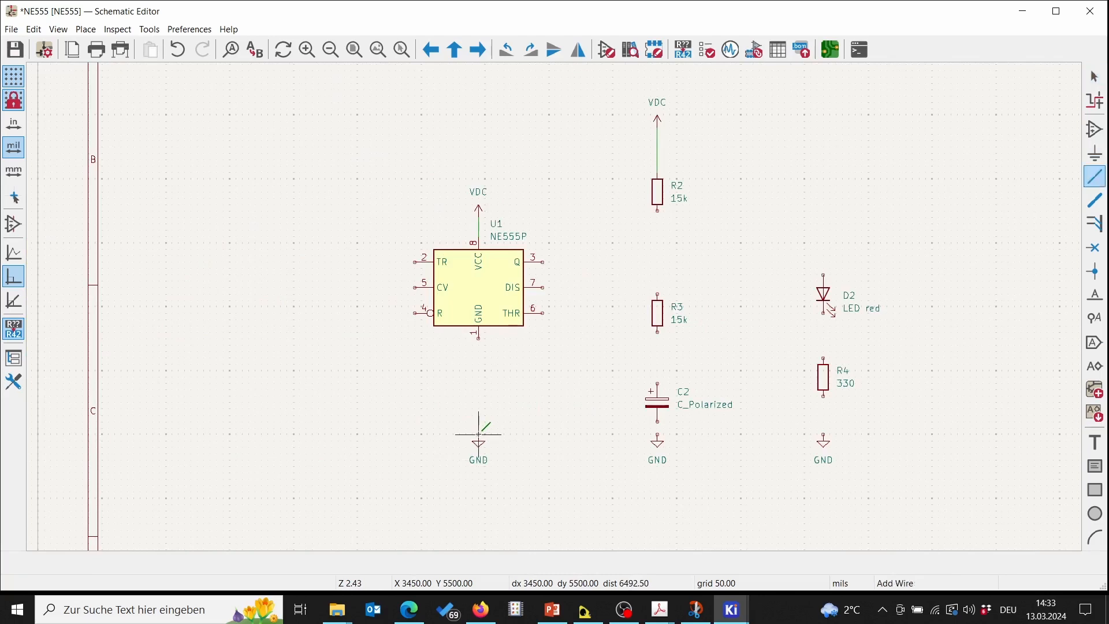
click(478, 338)
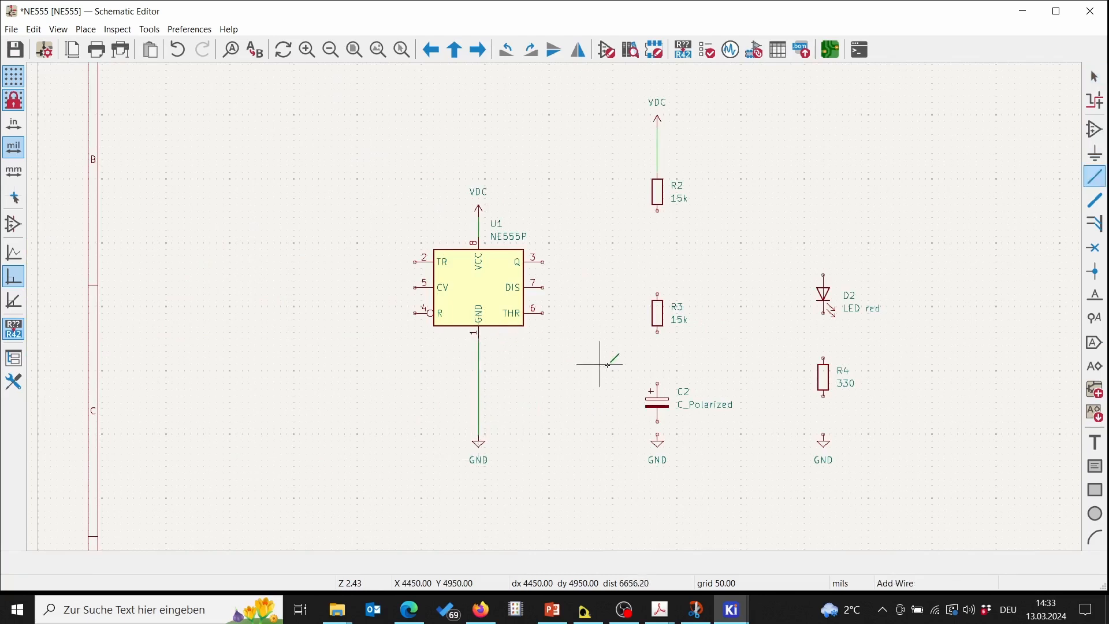
click(658, 434)
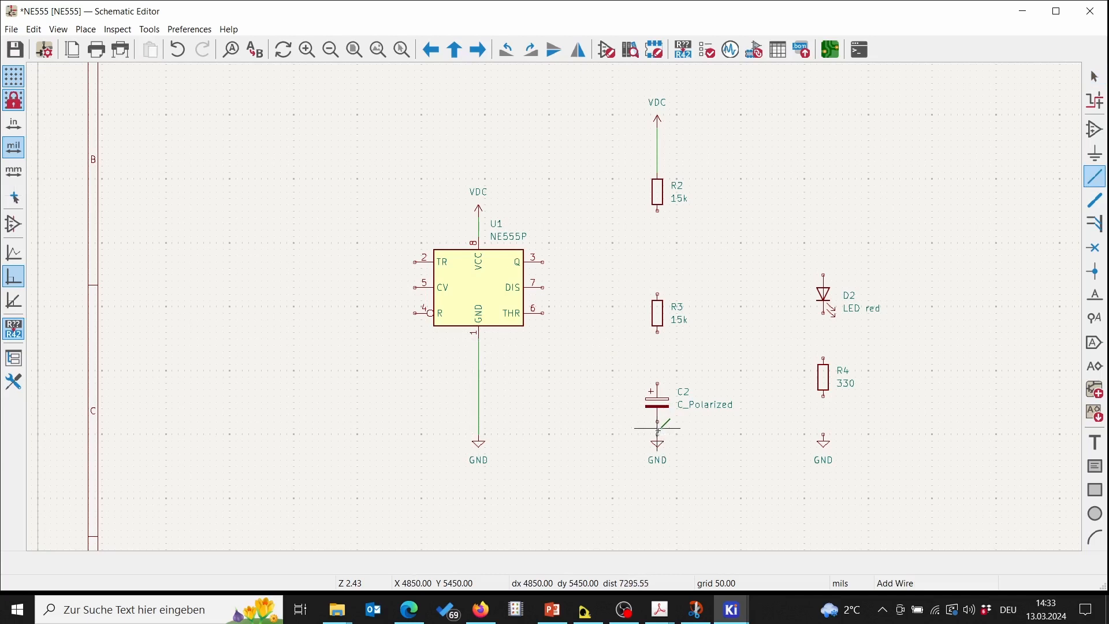
click(657, 422)
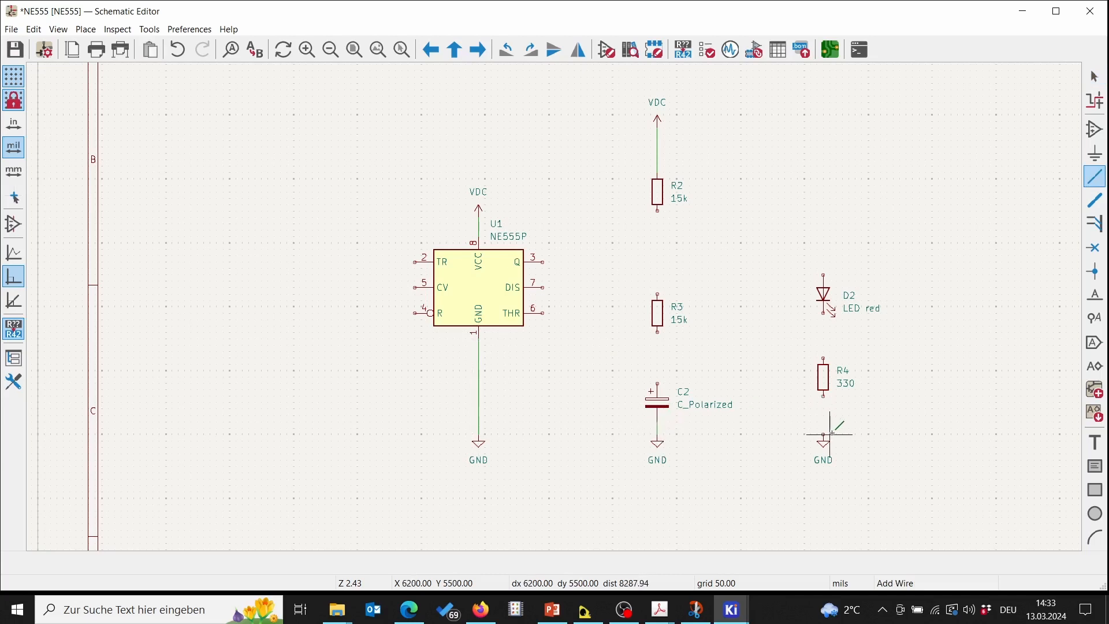
click(823, 434)
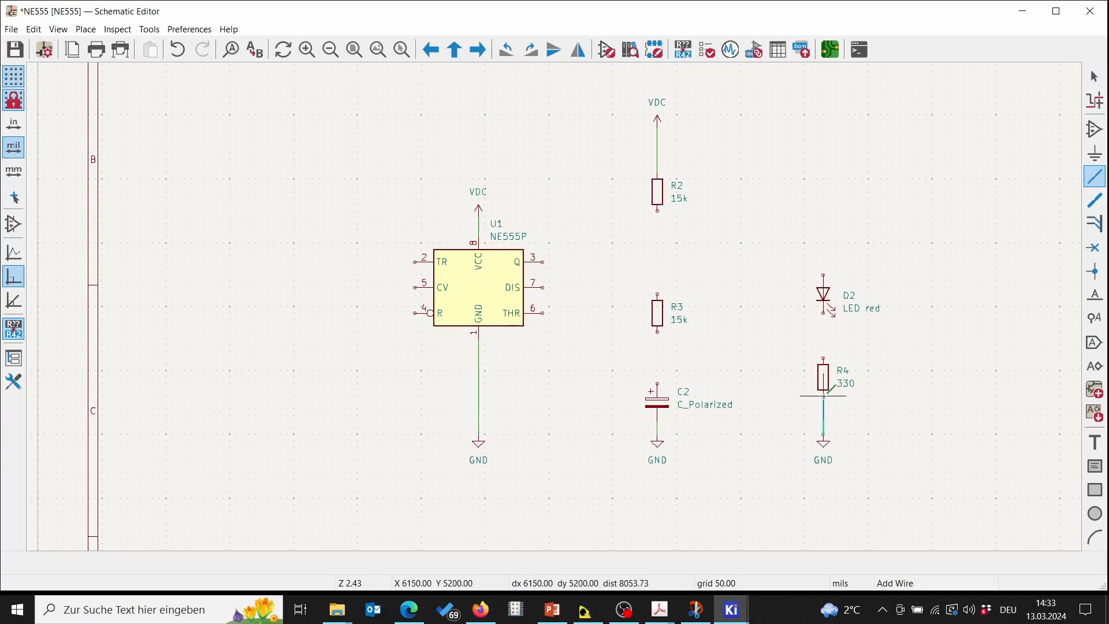
click(823, 394)
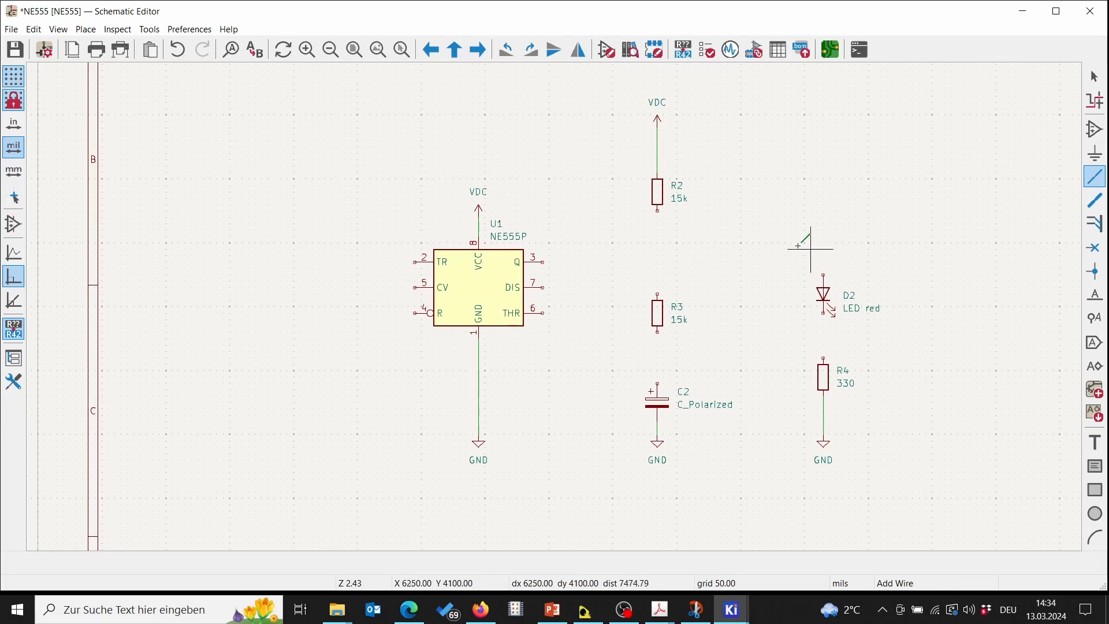
key(Escape)
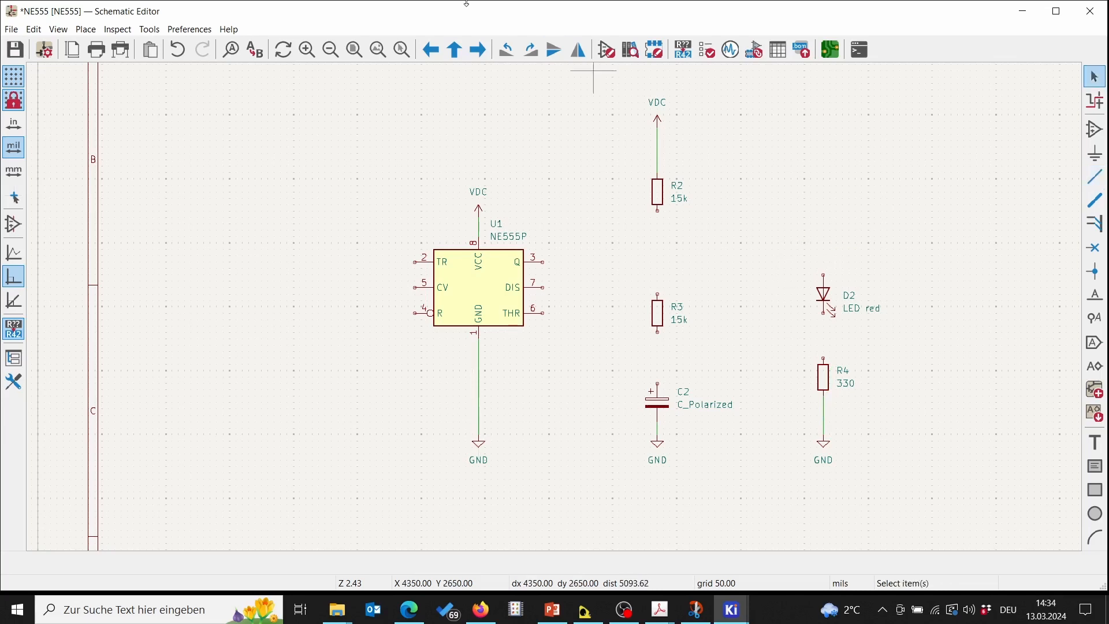
Review the whole sheet, examining the wiring of J1, D1, R1 and C1 and the unconnected pins around U1
click(355, 51)
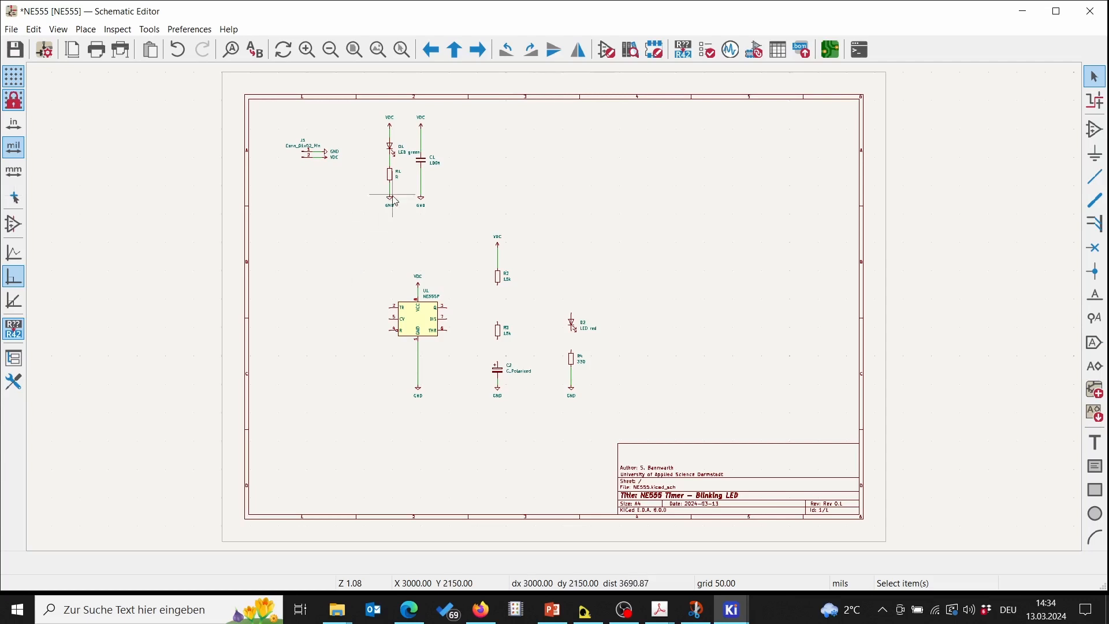
scroll(390, 156, up, 3)
scroll(558, 312, up, 2)
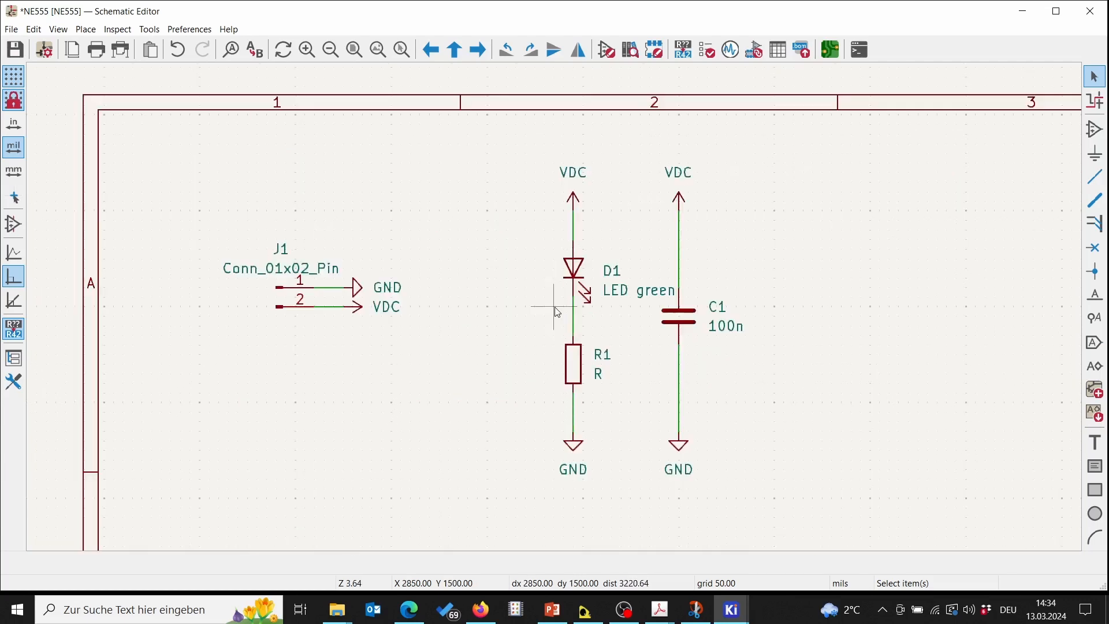
middle_drag(478, 329, 455, 309)
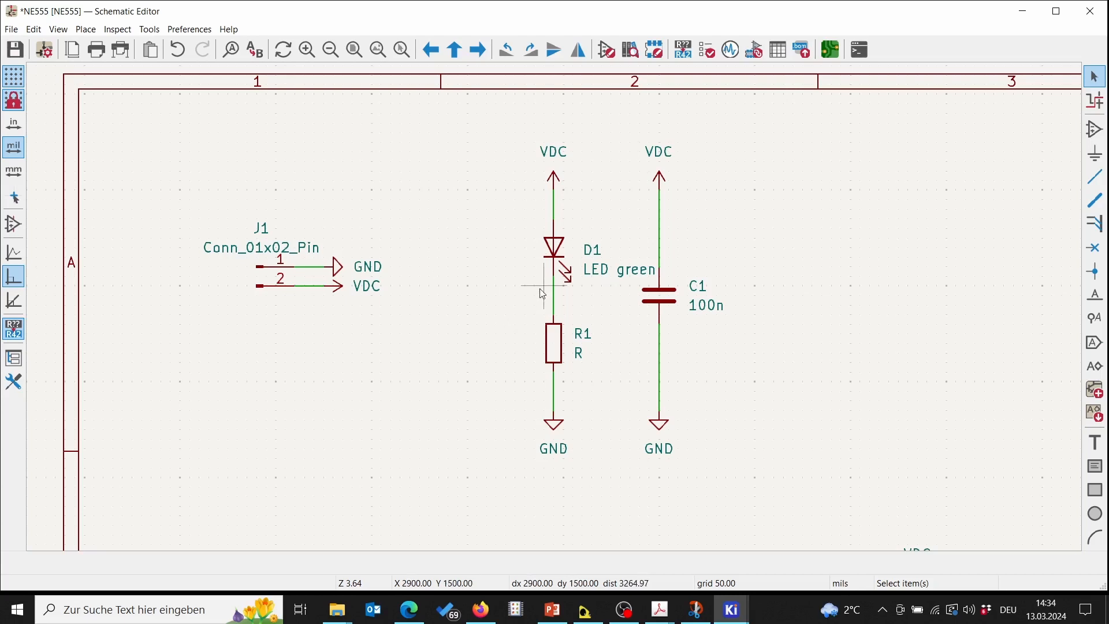
scroll(542, 293, down, 4)
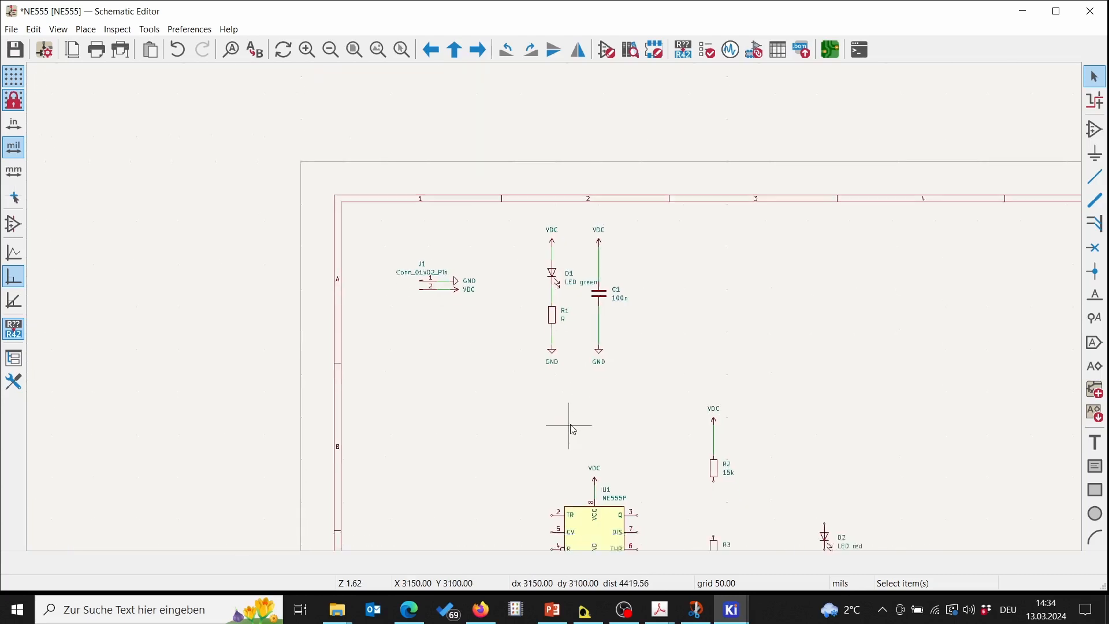
middle_drag(573, 430, 520, 181)
scroll(554, 309, up, 1)
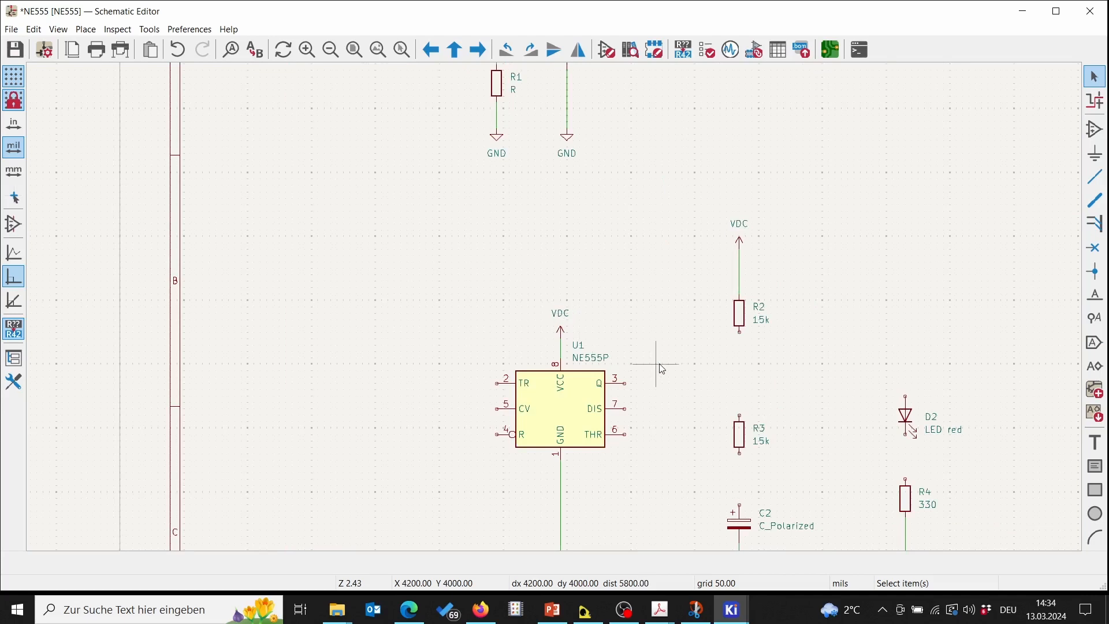
middle_drag(662, 368, 584, 240)
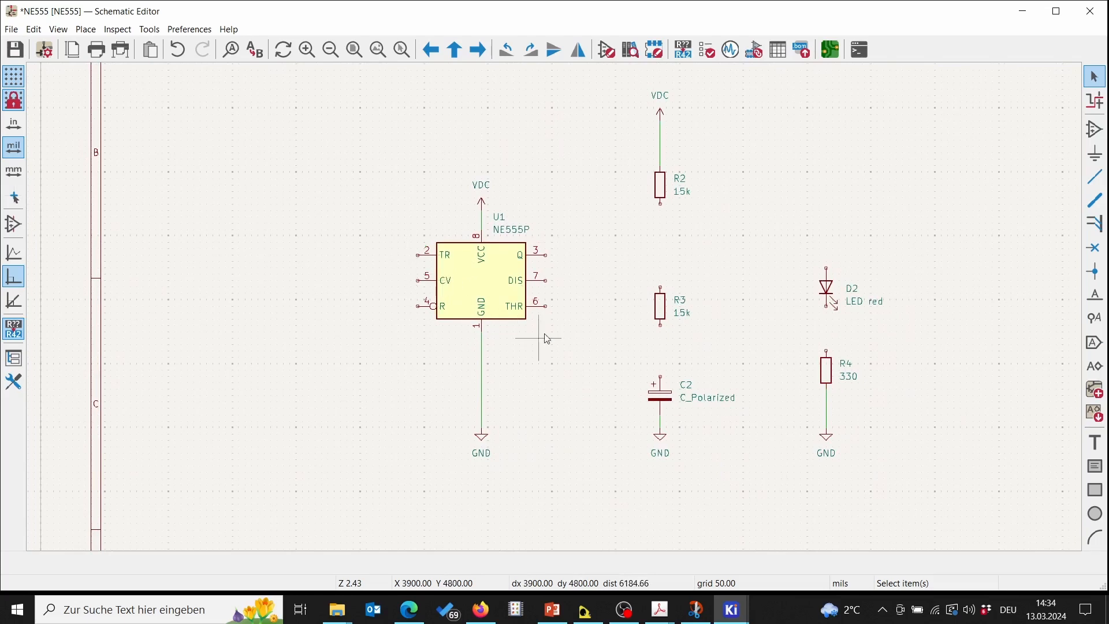
Wire U1's TR pin 2 to its THR pin 6, routing the wire around the chip and below it
click(418, 255)
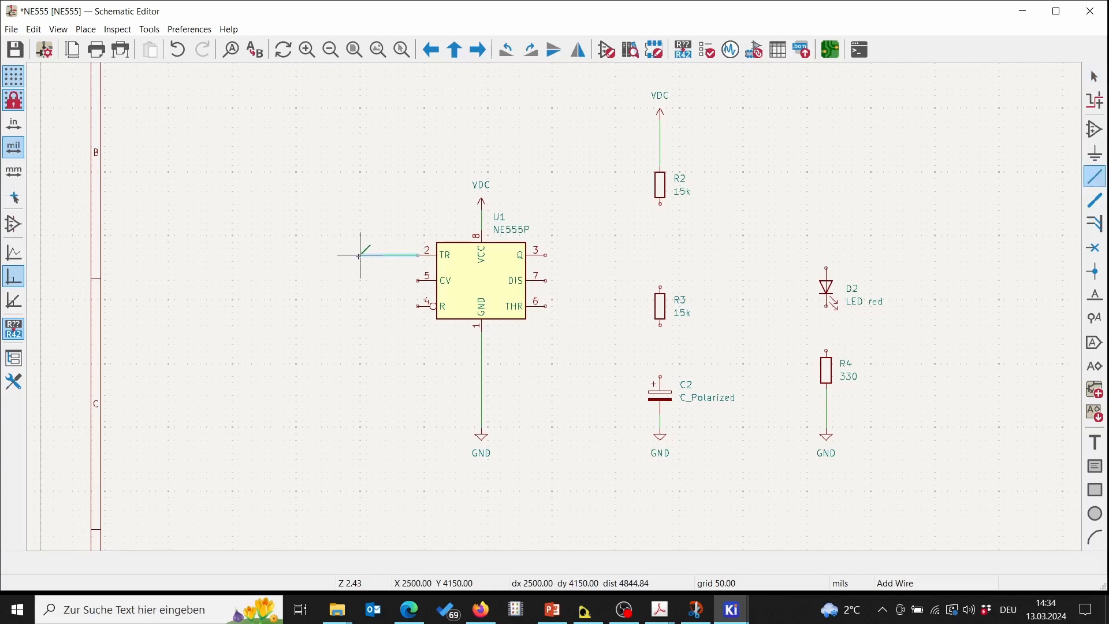
click(360, 363)
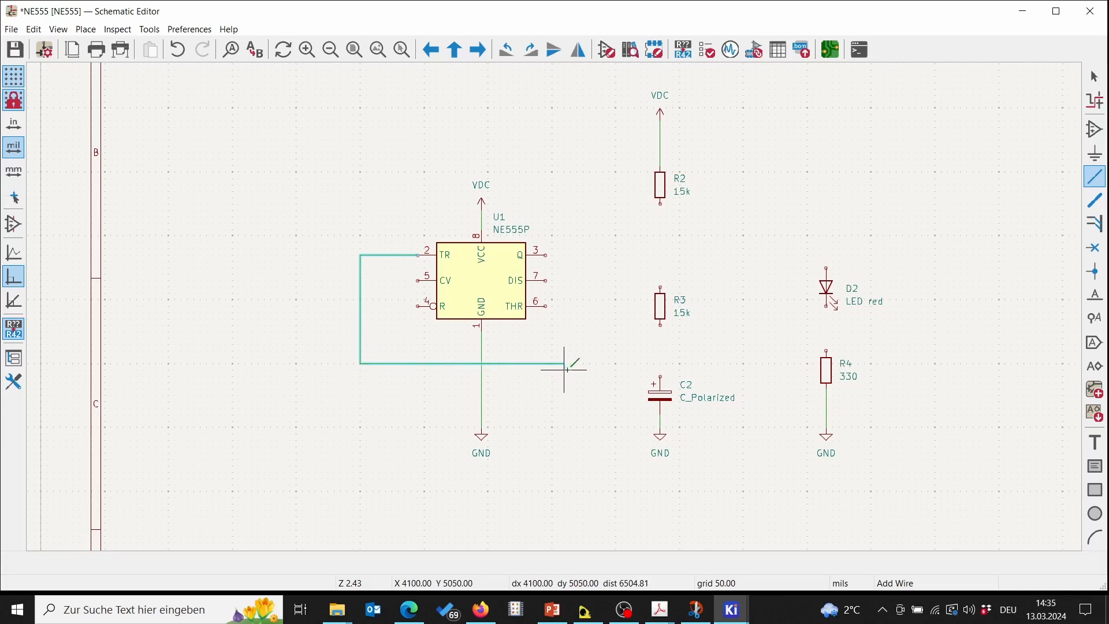
click(570, 305)
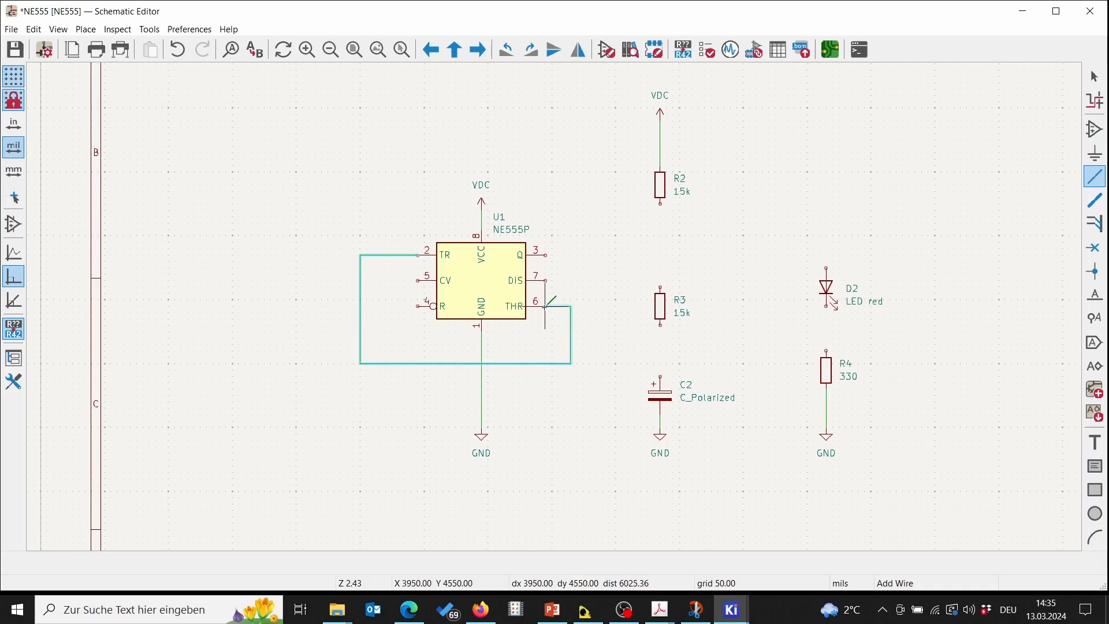
click(545, 306)
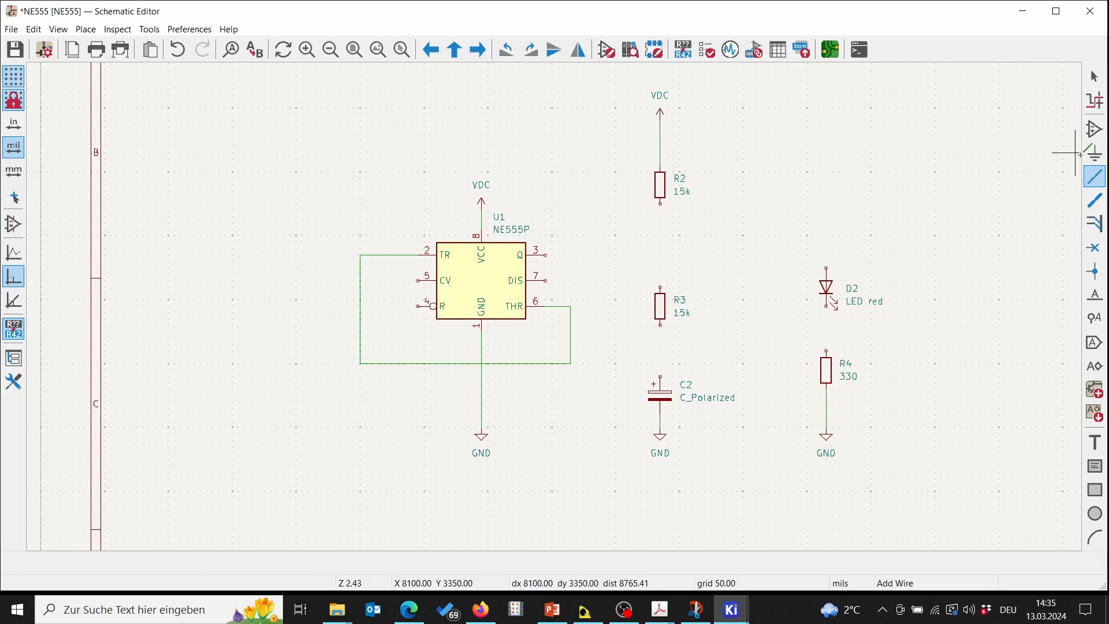
Place a VDC power symbol pointing left beside U1's reset pin 4 and wire it to that pin
click(1094, 152)
click(1078, 156)
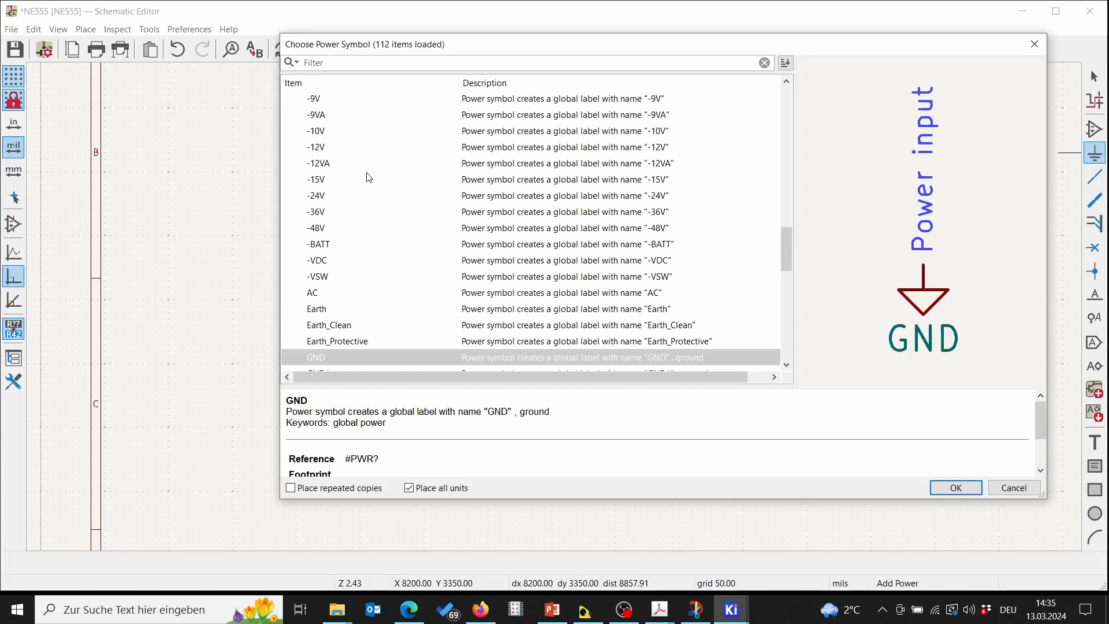
scroll(410, 184, down, 6)
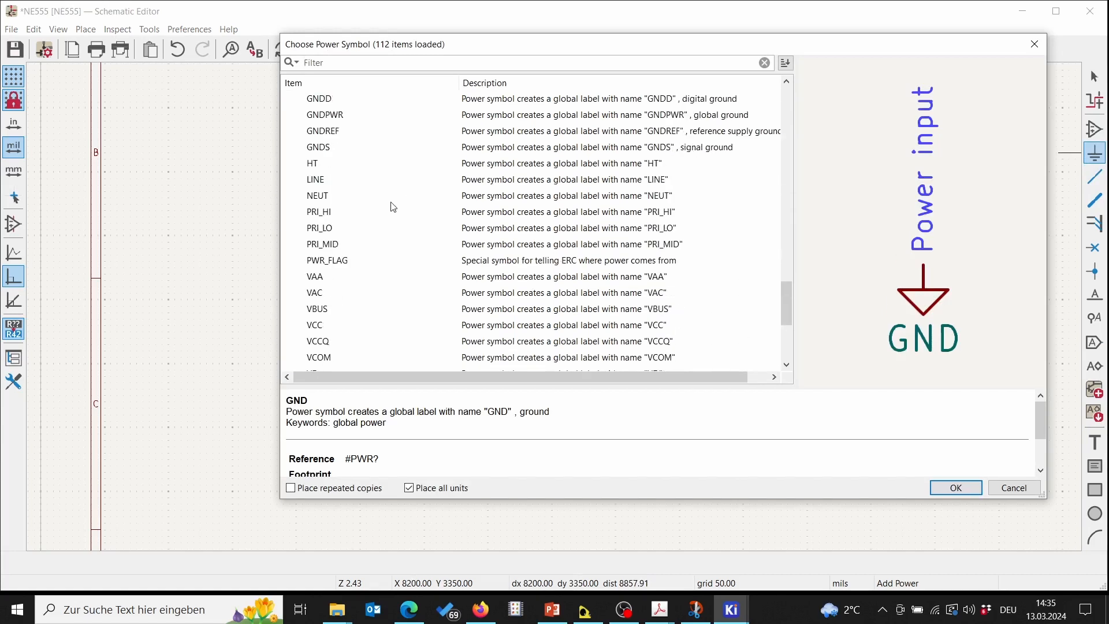
click(356, 295)
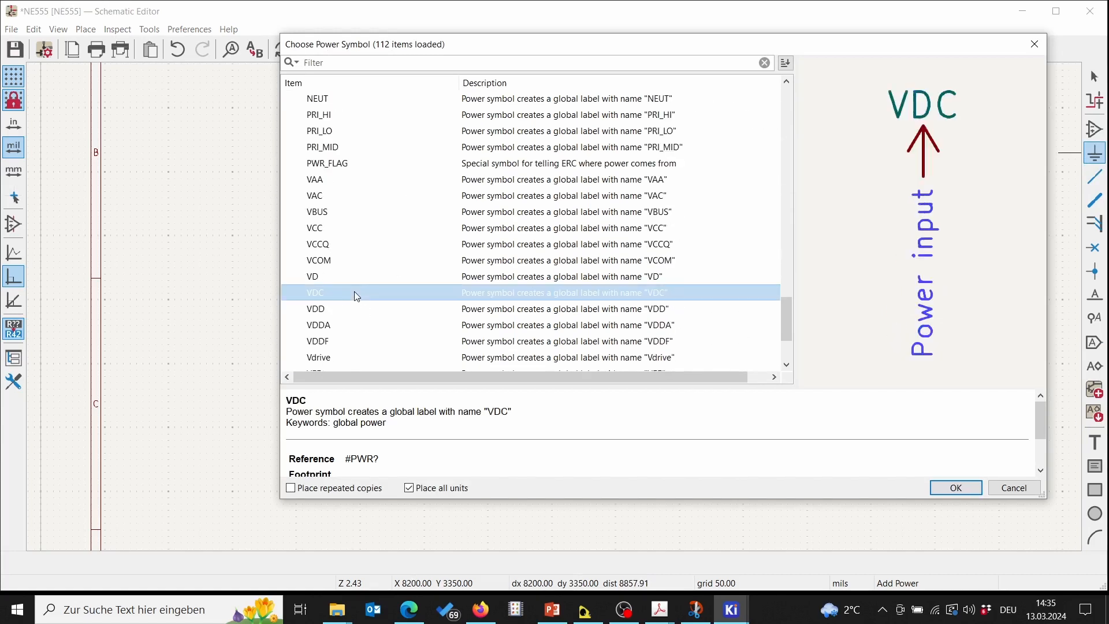
click(956, 488)
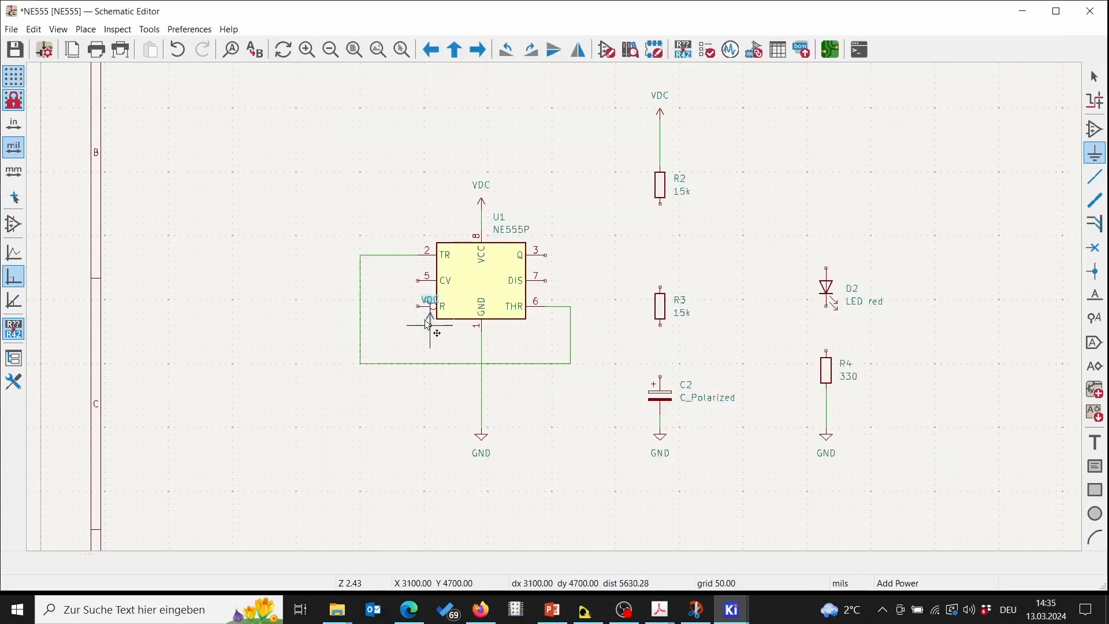
key(r)
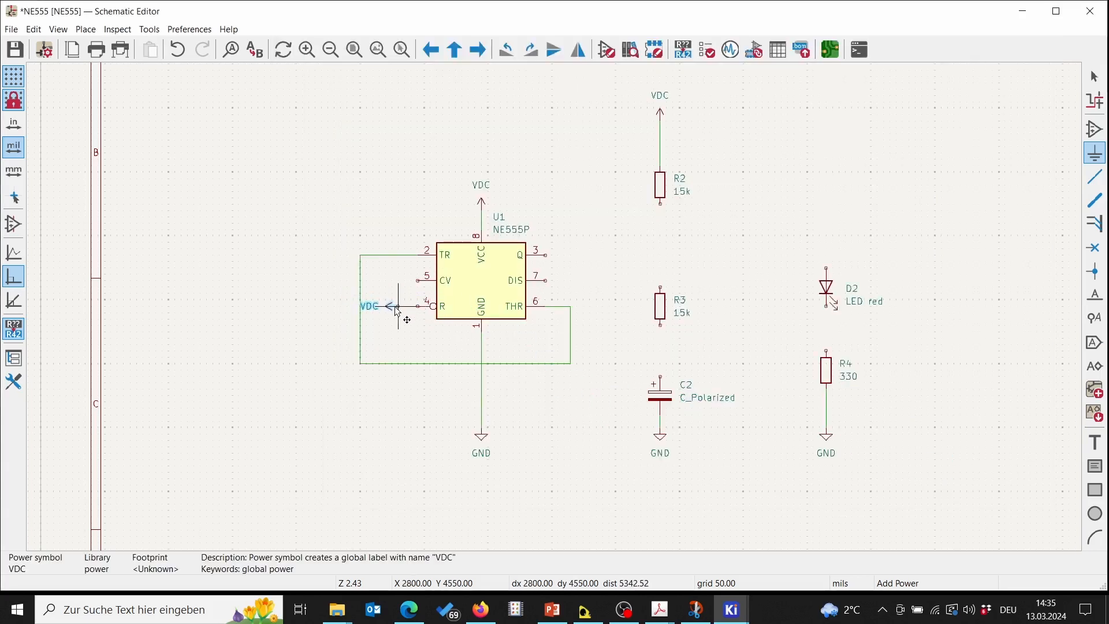
click(405, 309)
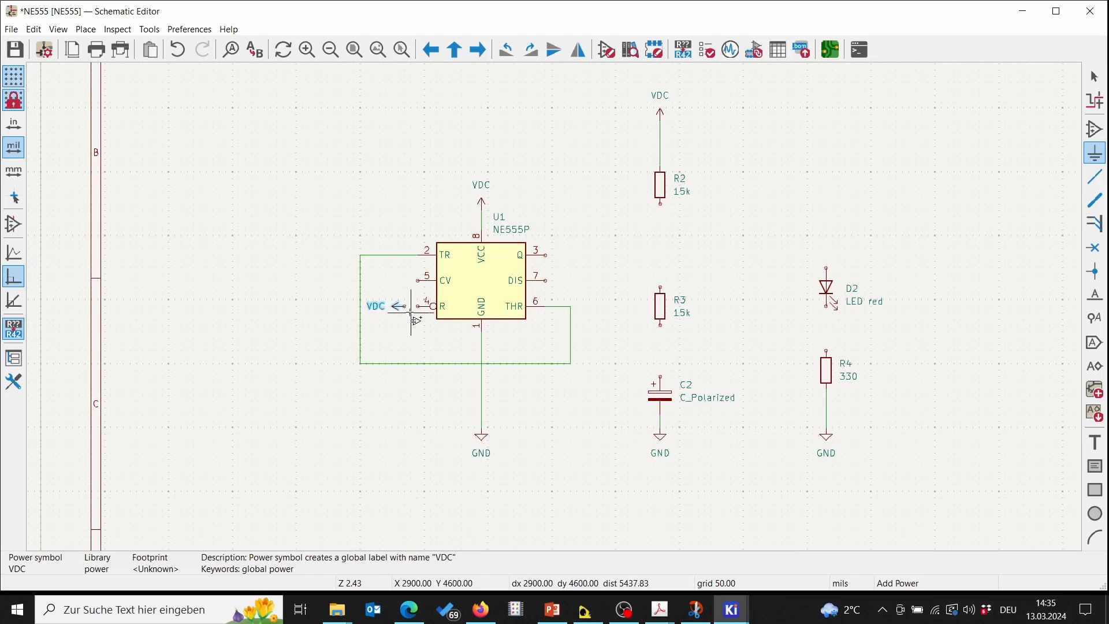
key(Escape)
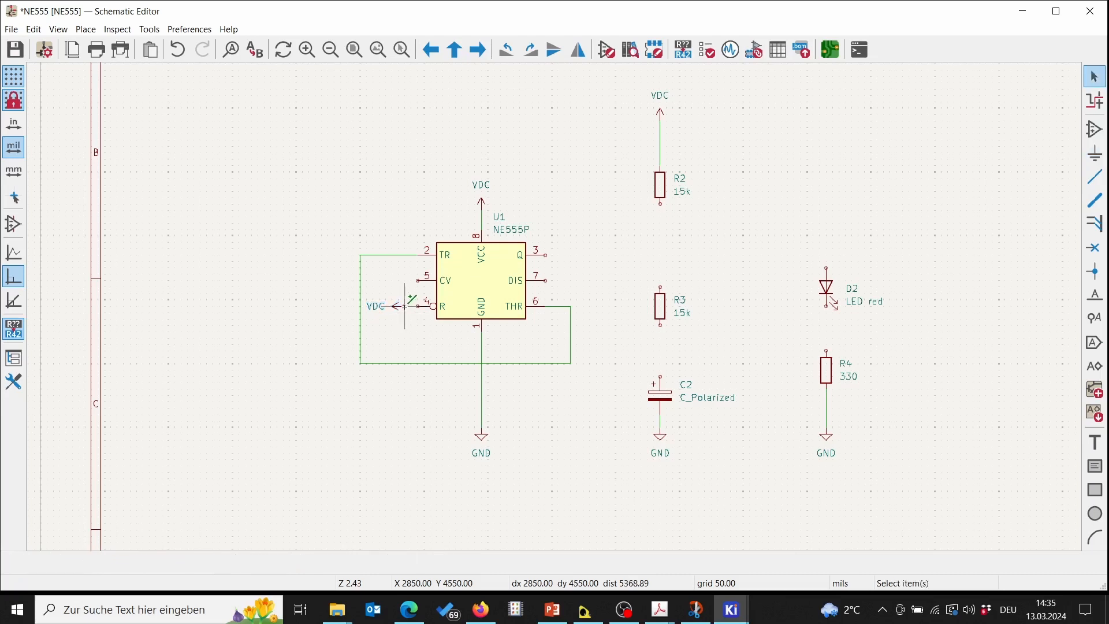
key(w)
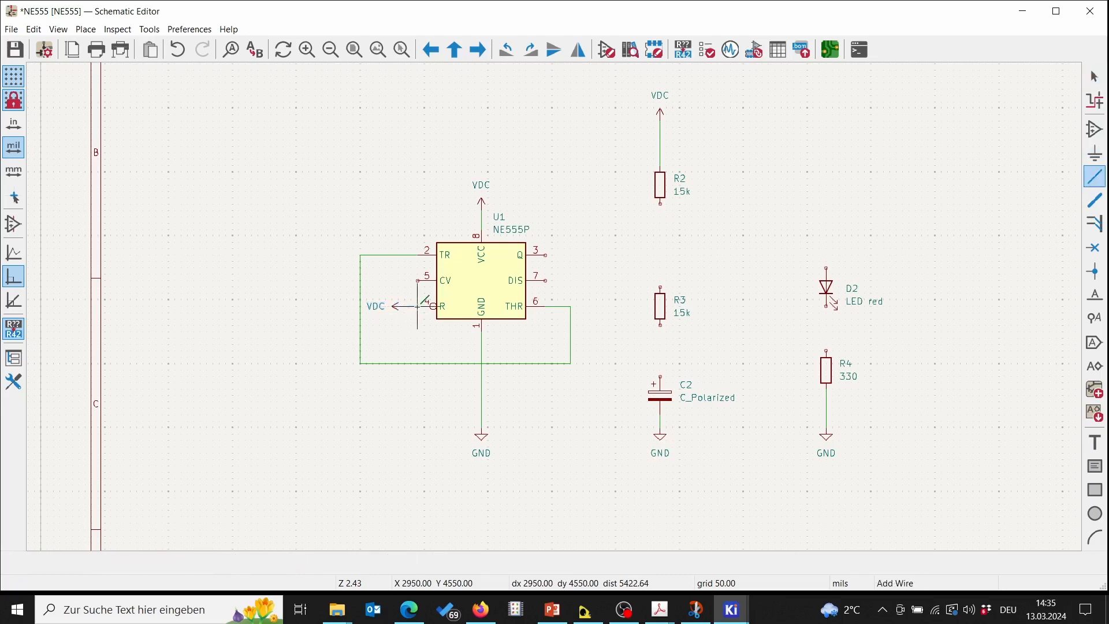
key(Escape)
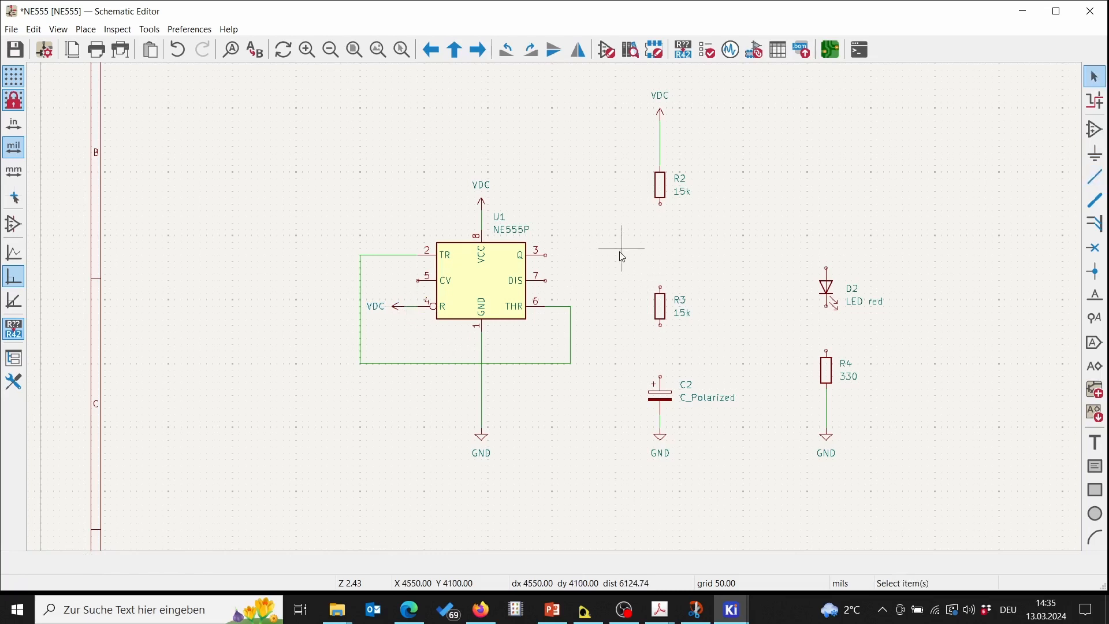
Wire C2's upper pin to R3's lower pin
middle_drag(750, 236, 656, 240)
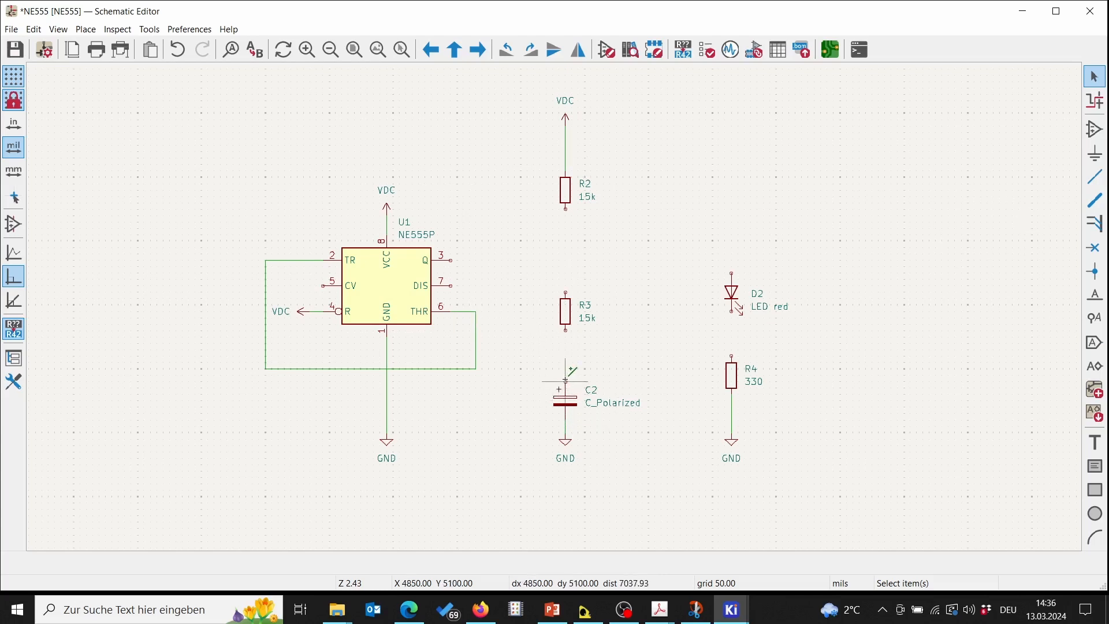
key(w)
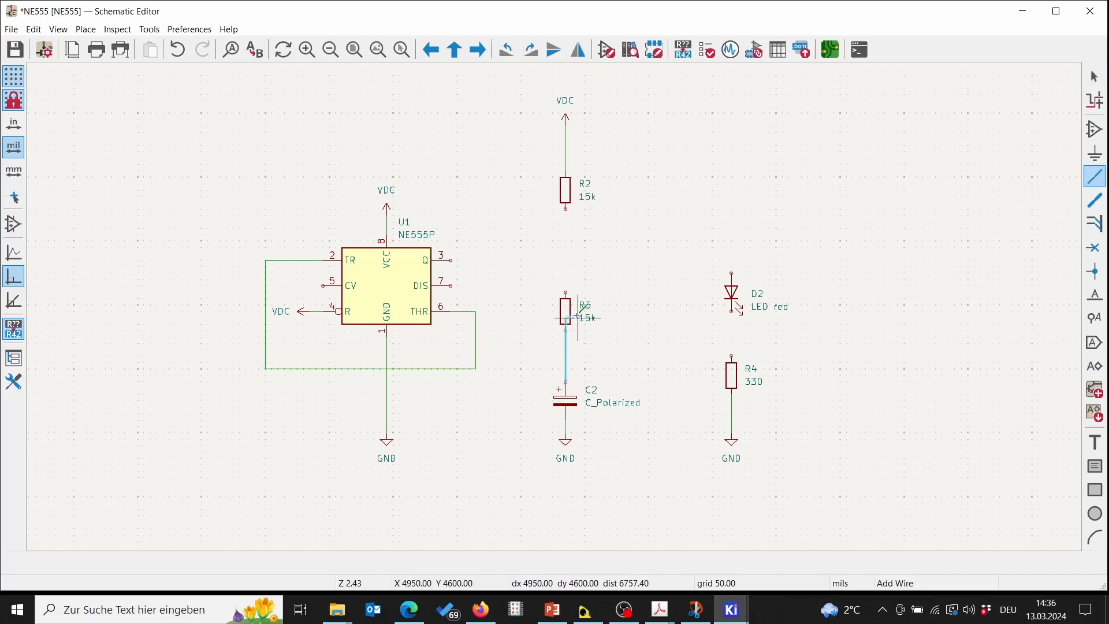
Wire R3's lower pin to C2's positive pin and connect the TR/THR net to that wire between them
key(Escape)
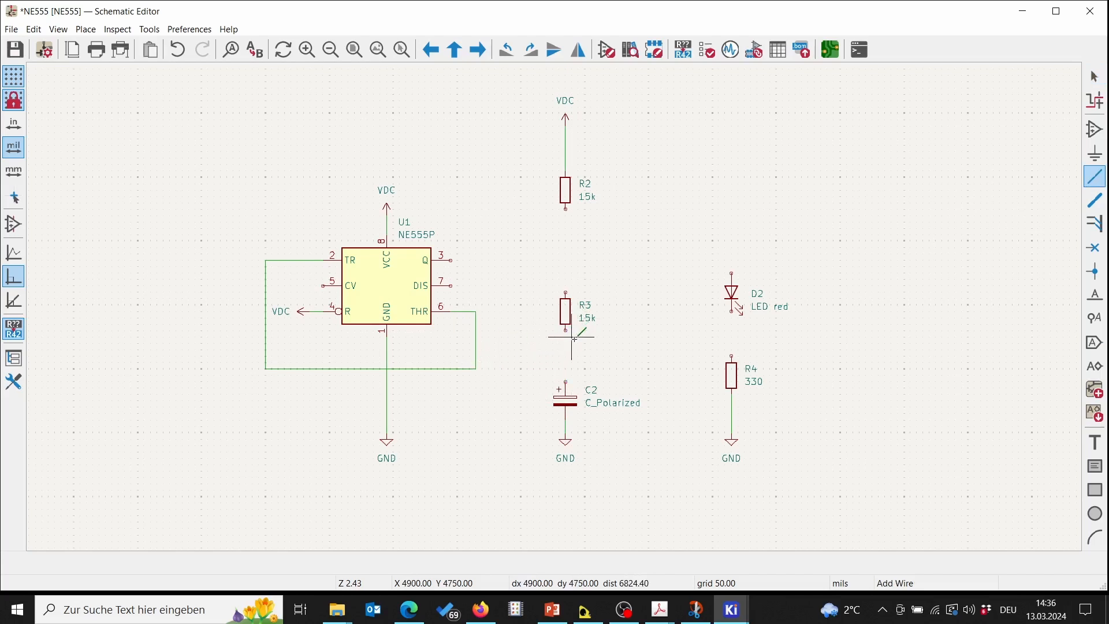
click(565, 372)
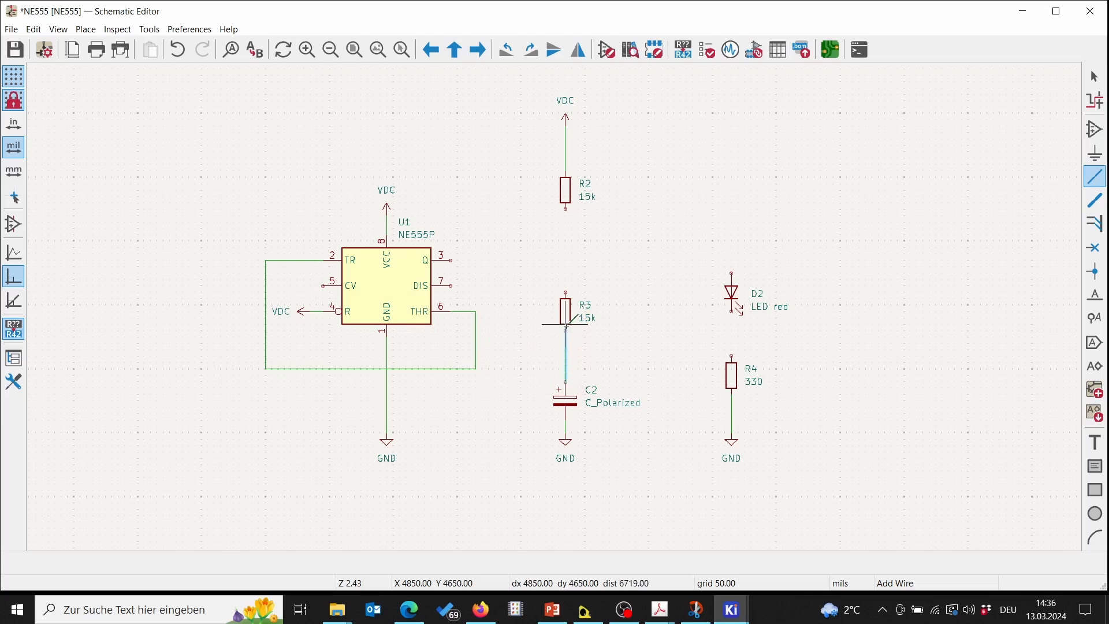
click(565, 330)
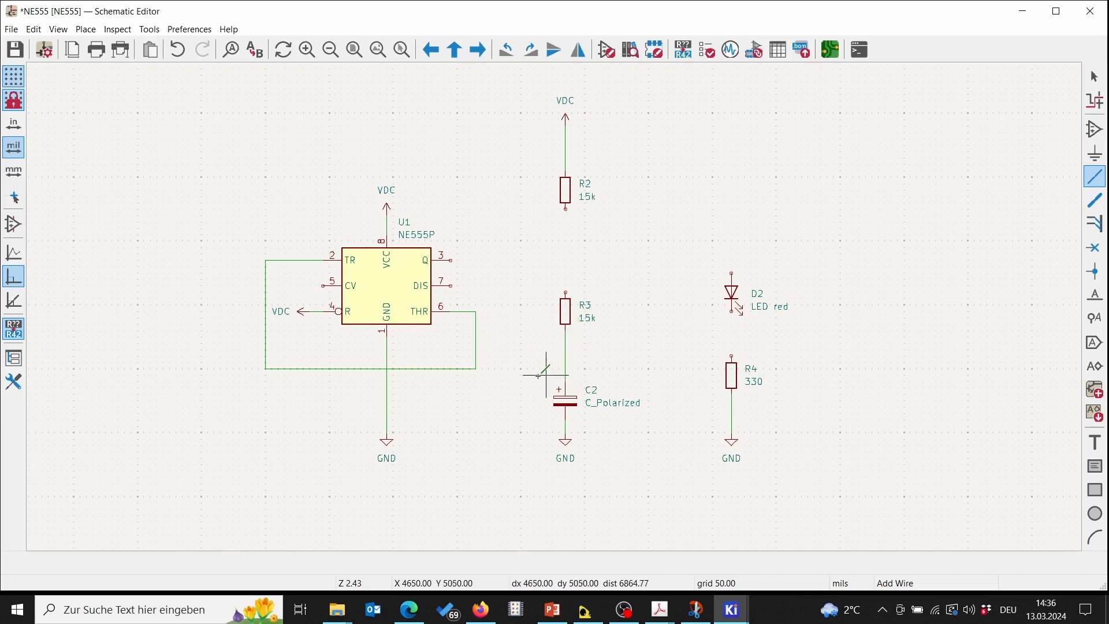
click(476, 368)
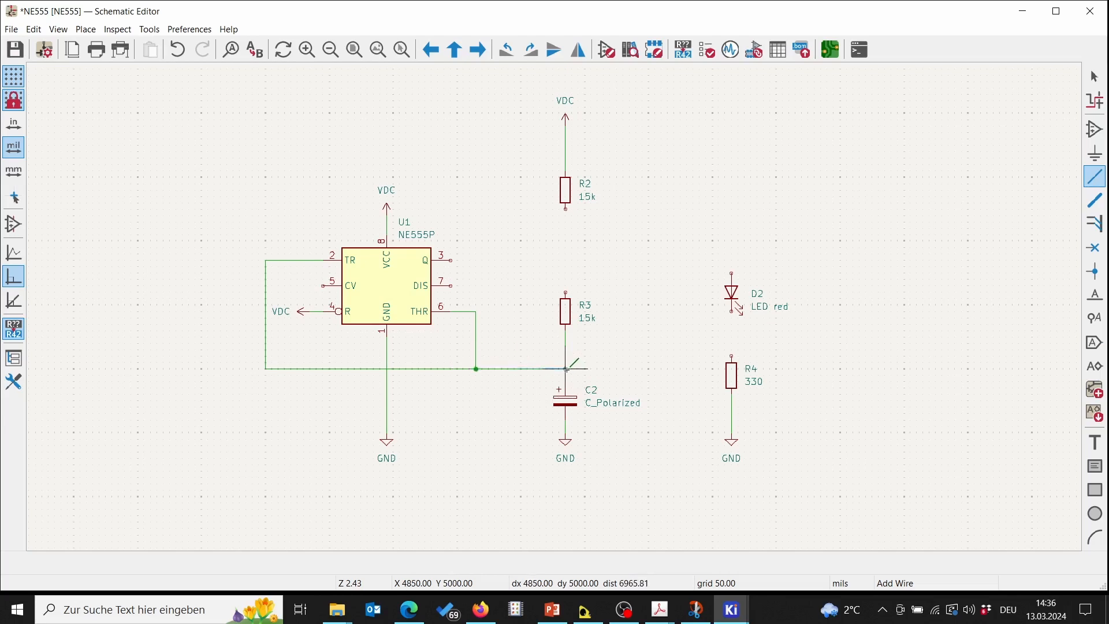
click(565, 369)
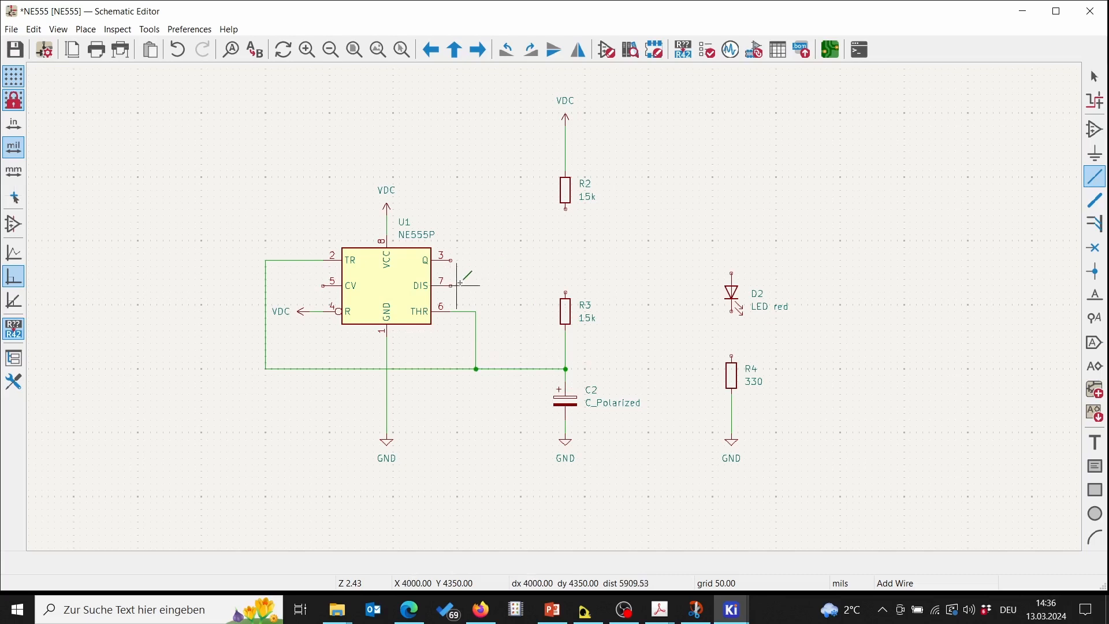
Wire R3's upper pin to R2 and connect the NE555P's DIS pin 7 to the wire between them
click(566, 293)
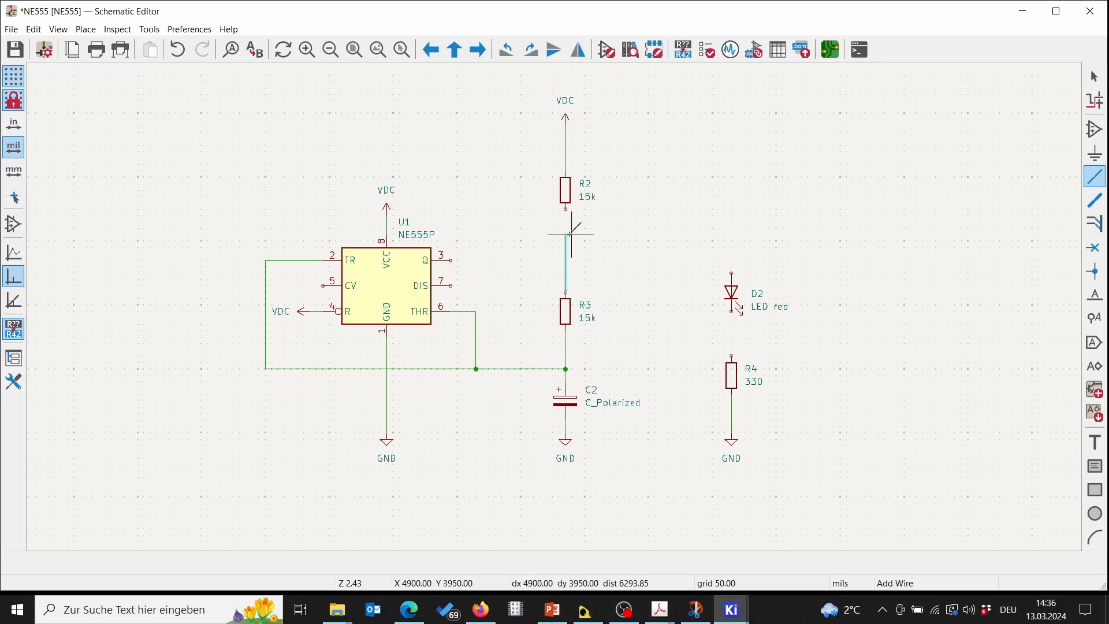
click(566, 209)
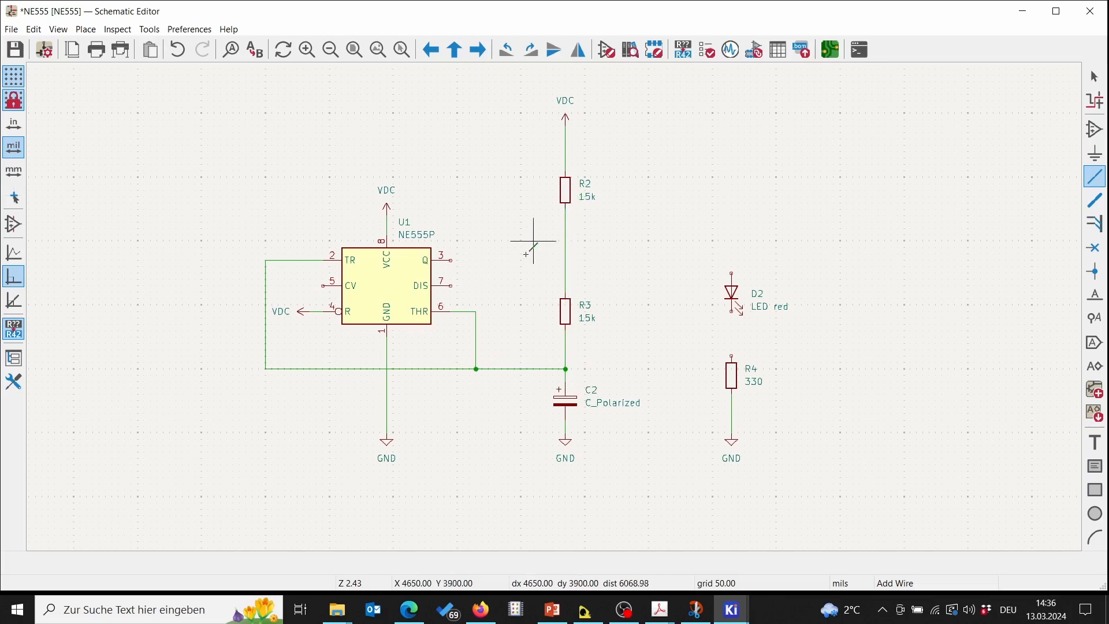
click(451, 286)
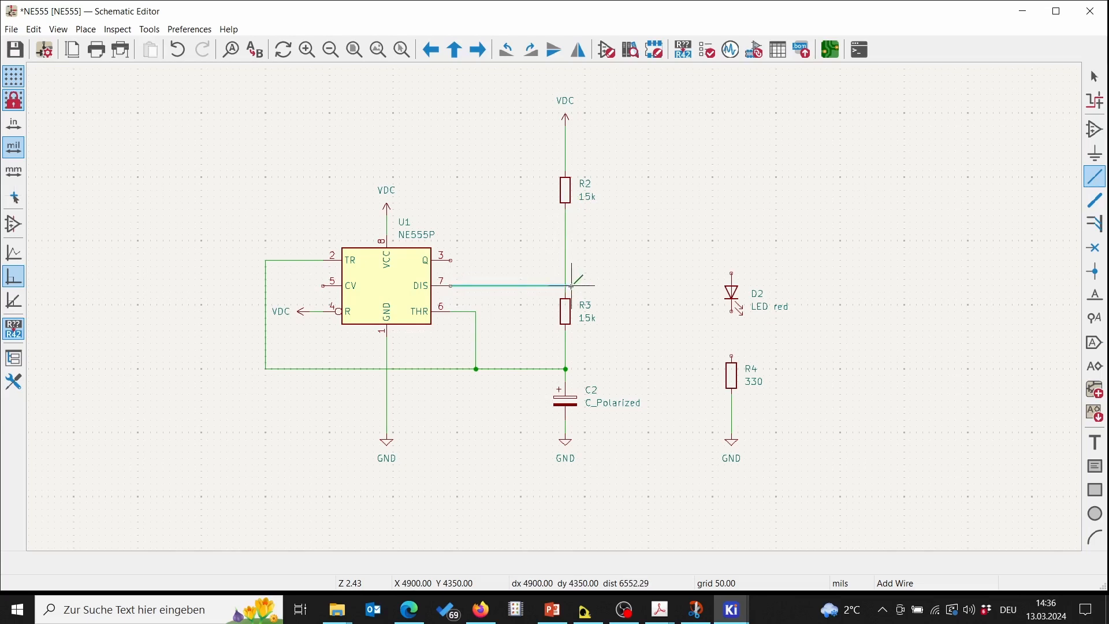
click(566, 285)
key(Escape)
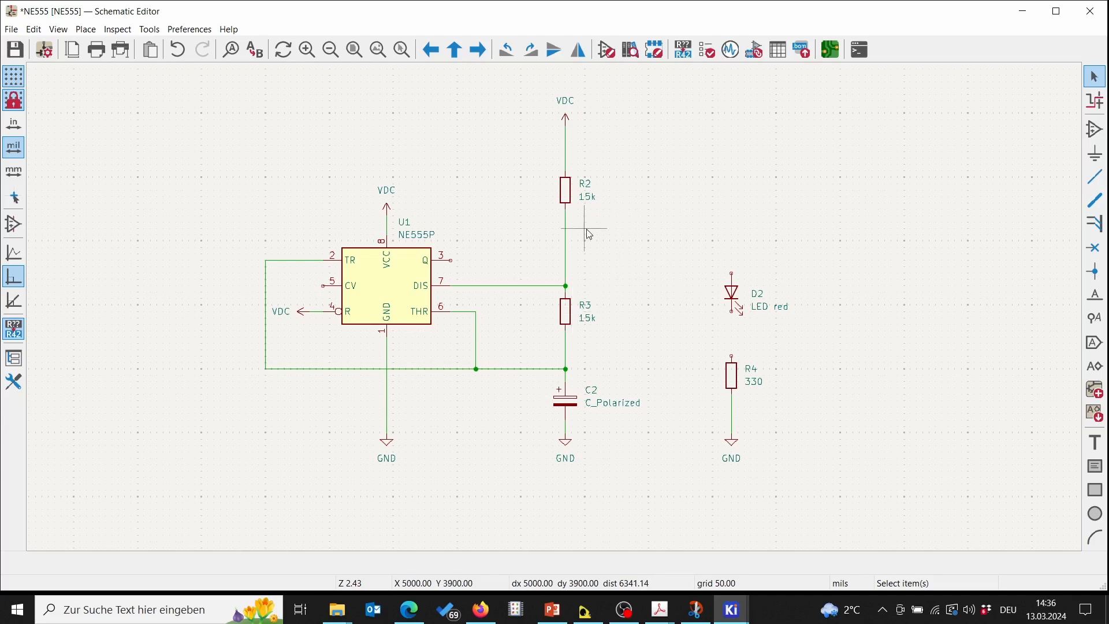
Wire the NE555P's output Q pin 3 to LED D2's anode, and D2's cathode to resistor R4
click(451, 260)
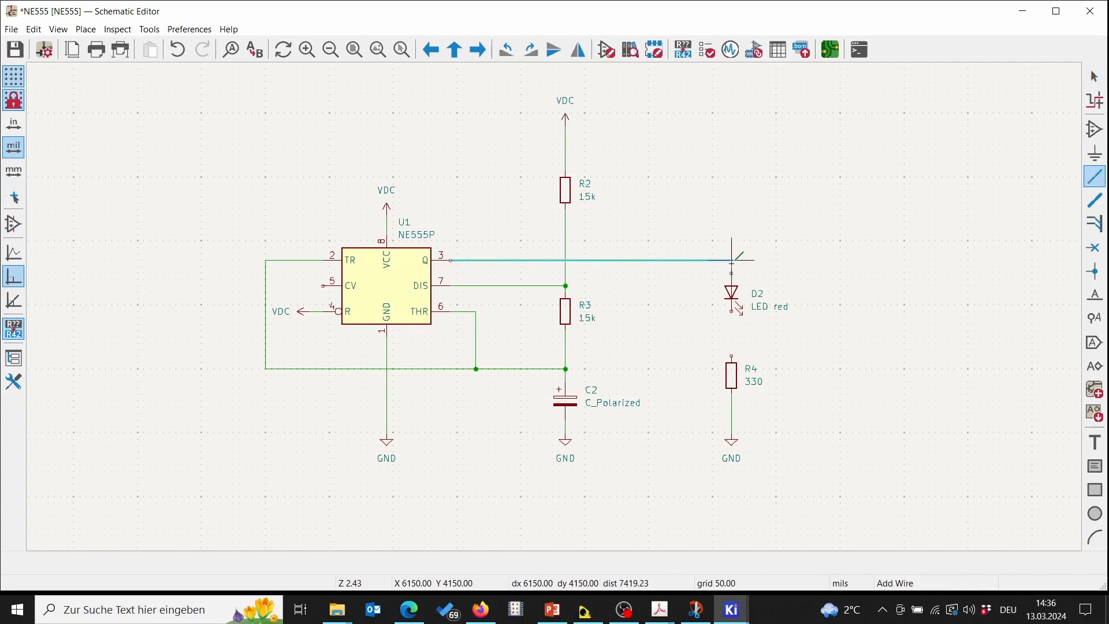
click(732, 272)
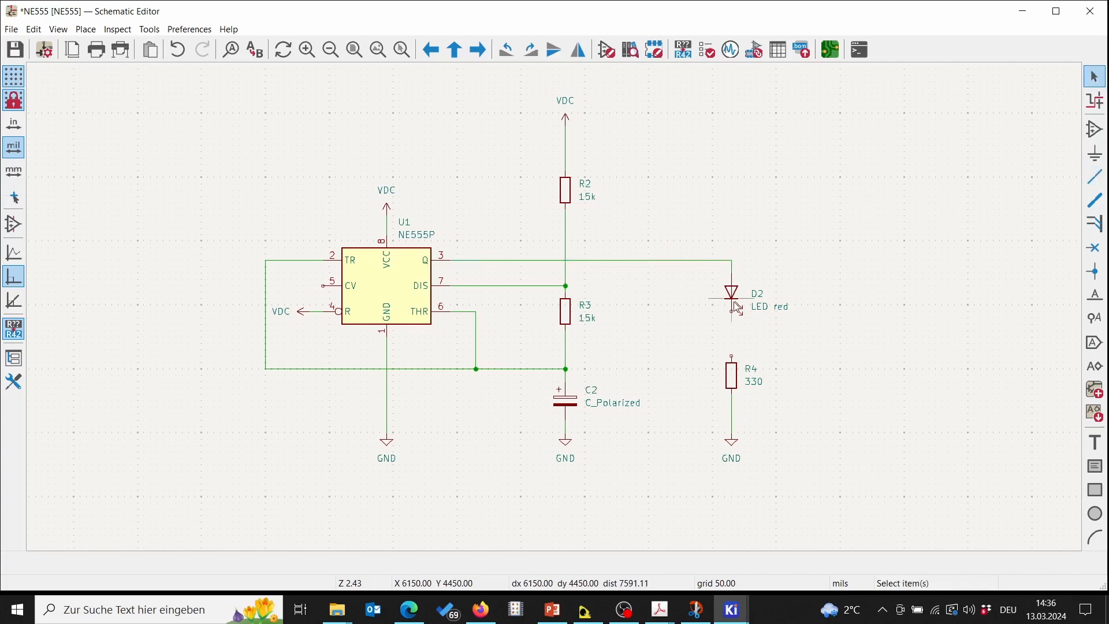
key(w)
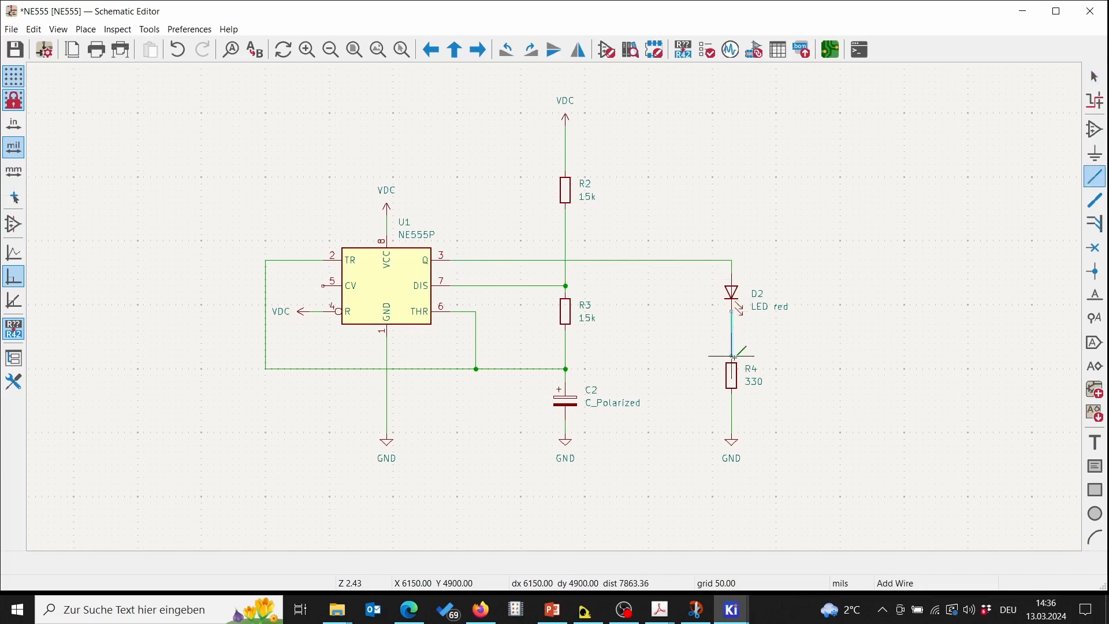
click(732, 357)
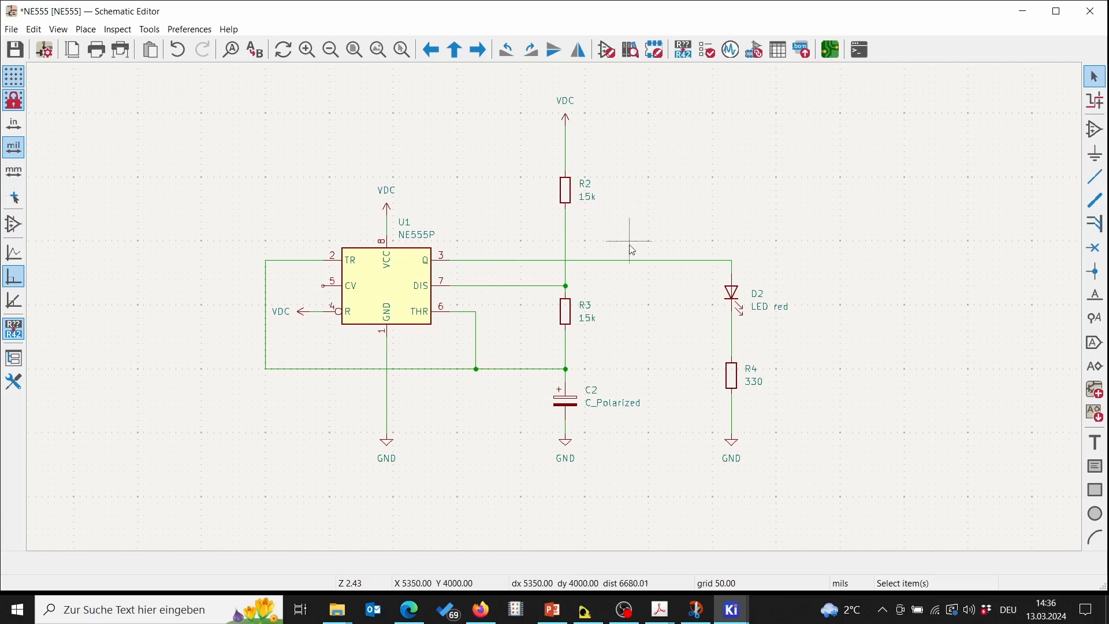
Move R3, R4 and LED D2 slightly down along their wires to even out the spacing, and save the schematic
click(567, 320)
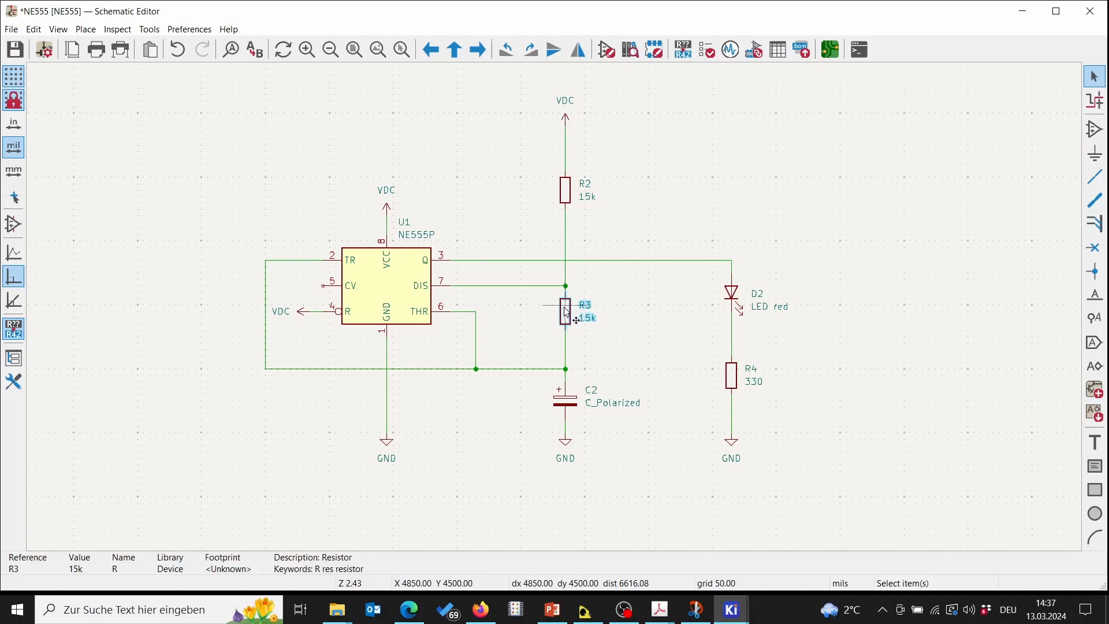
drag(567, 312, 569, 327)
click(597, 286)
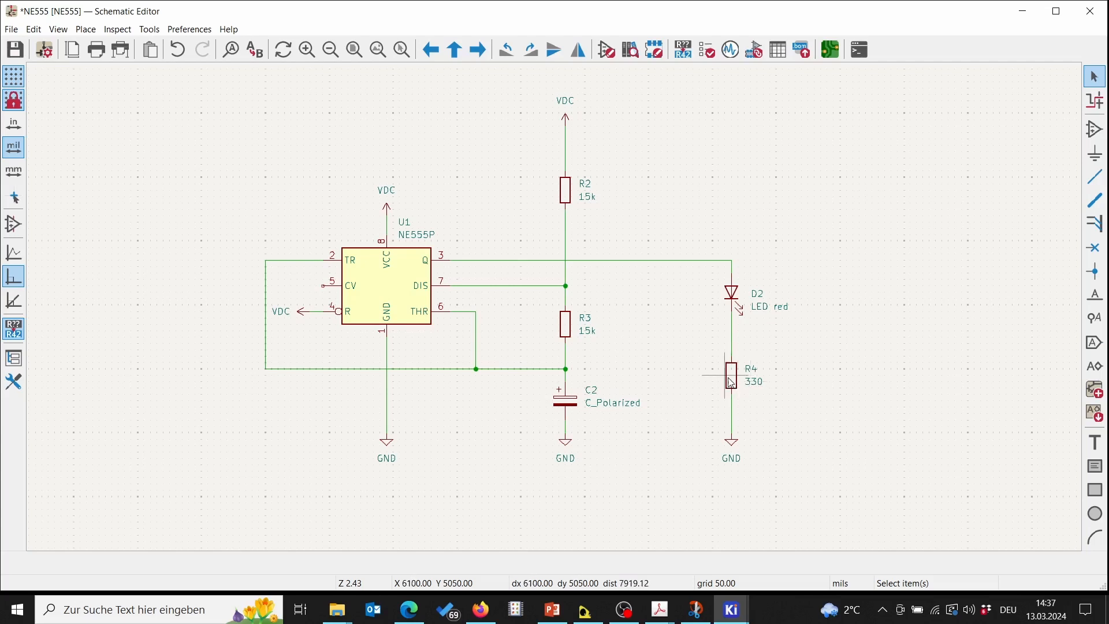
drag(733, 378, 734, 398)
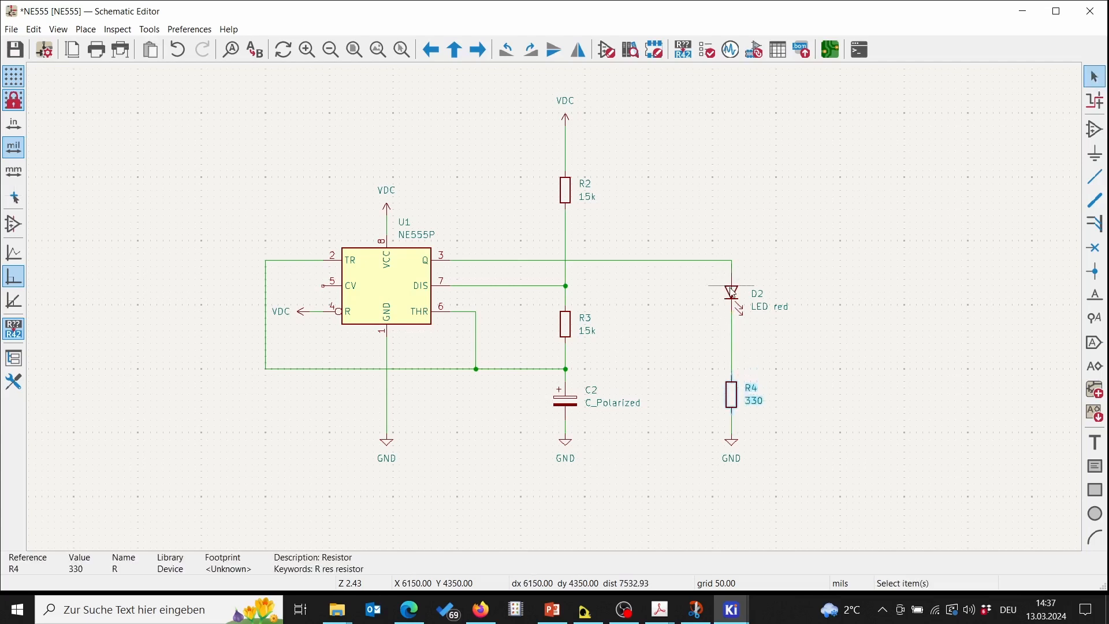
drag(733, 293, 742, 331)
click(779, 287)
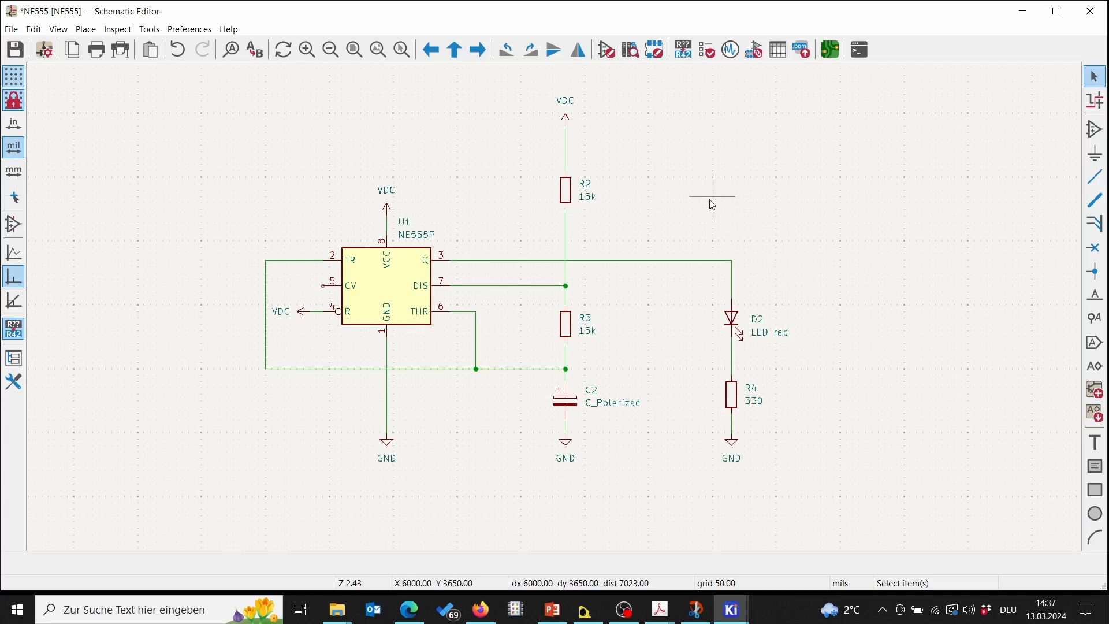
click(15, 49)
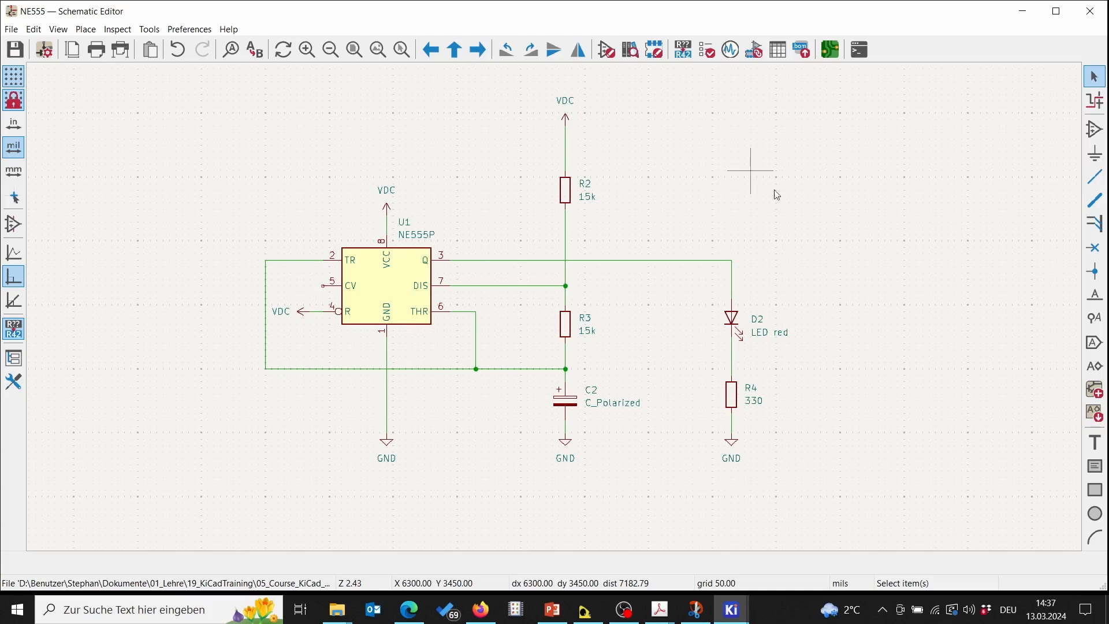
Switch to the PowerPoint exercise slide to compare its circuit with the drawn schematic, and return to the KiCad Schematic Editor
click(552, 617)
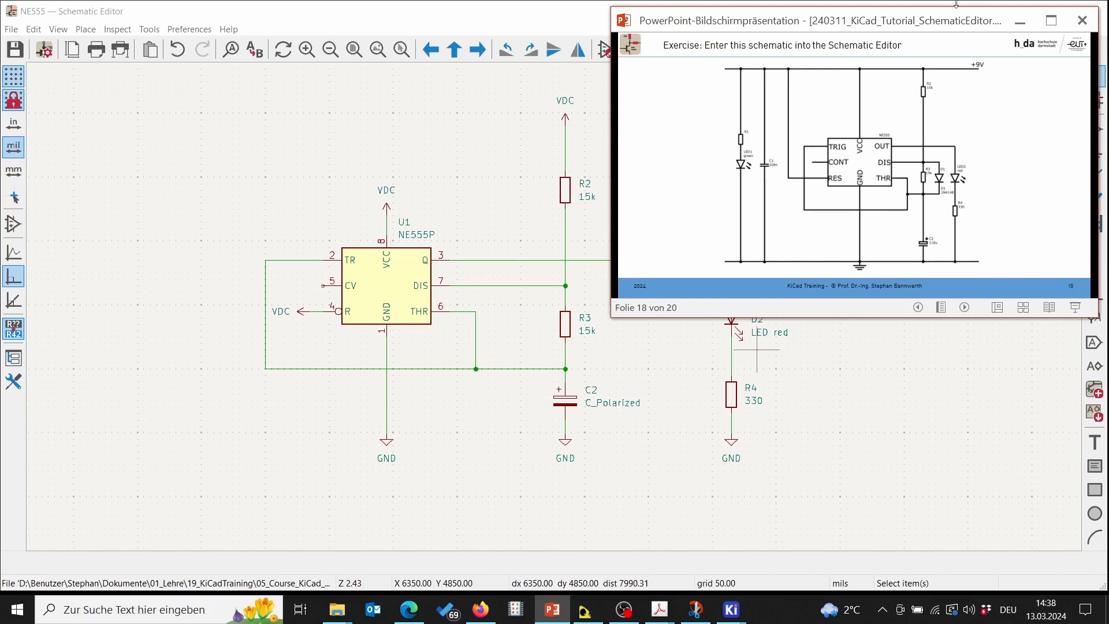
click(880, 435)
middle_drag(880, 435, 702, 440)
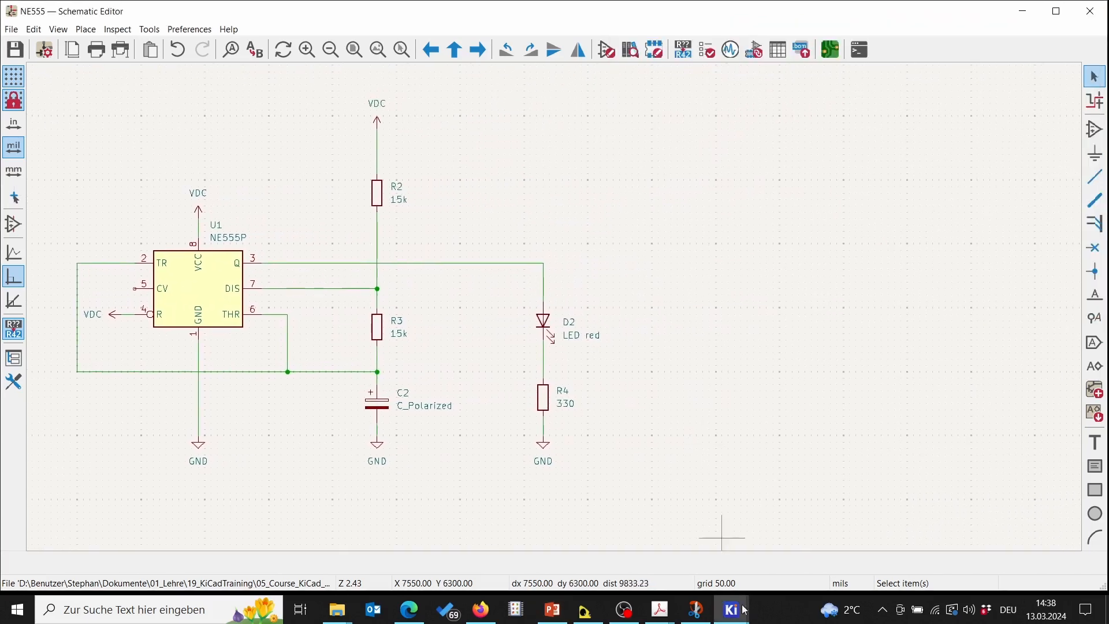
click(563, 616)
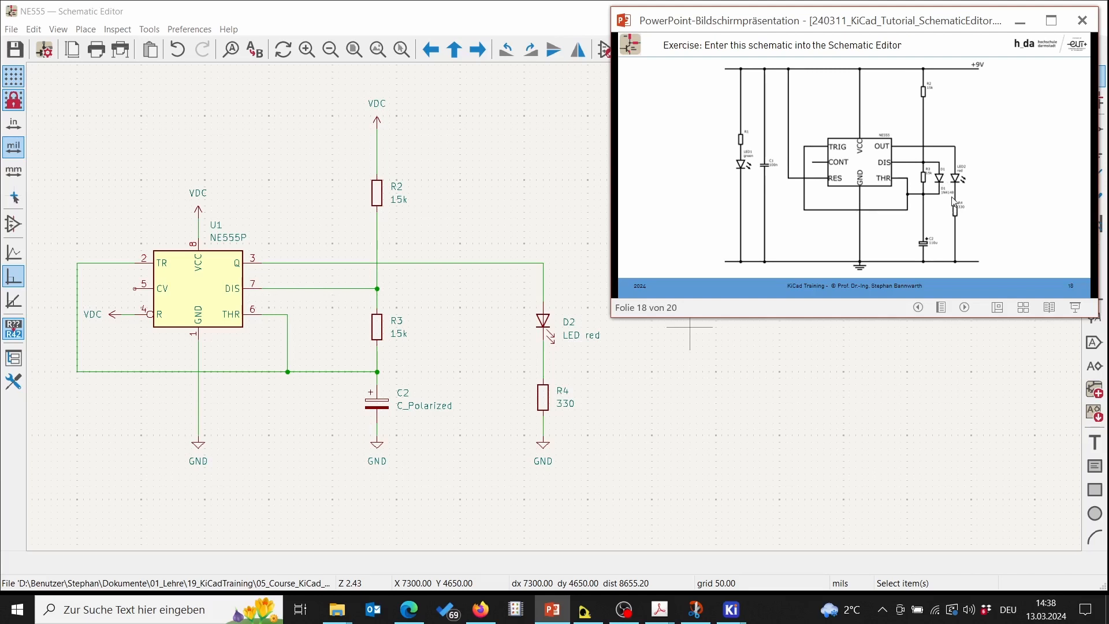
click(517, 15)
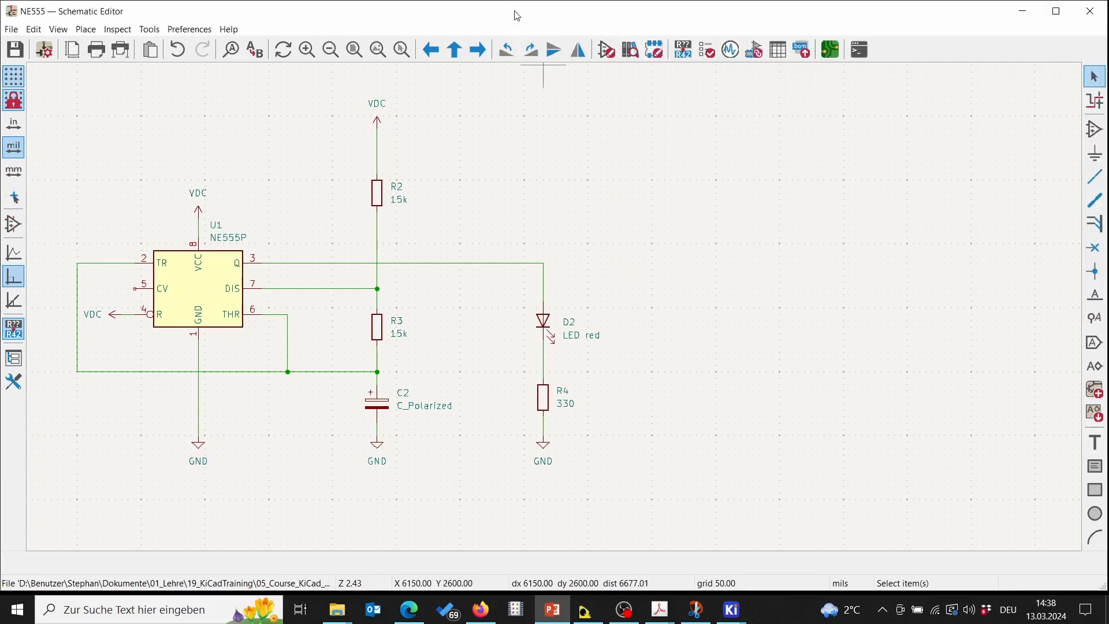
Add a 1N4148 diode symbol, rotated vertically with its cathode pointing down, between R3 and LED D2
click(1087, 131)
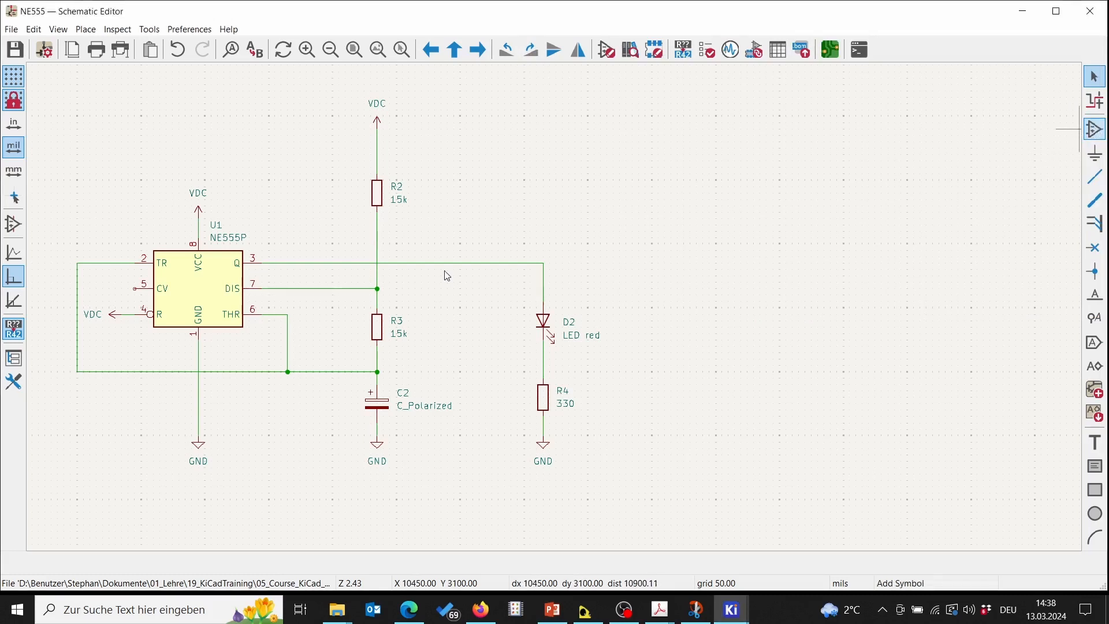
click(447, 275)
drag(498, 49, 551, 40)
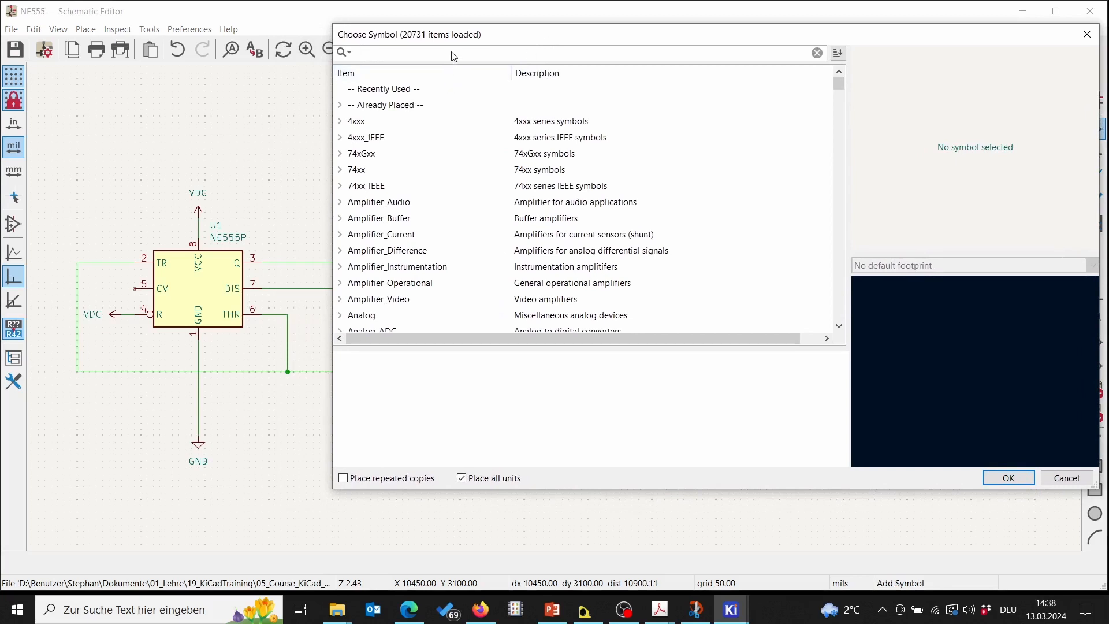
text(D)
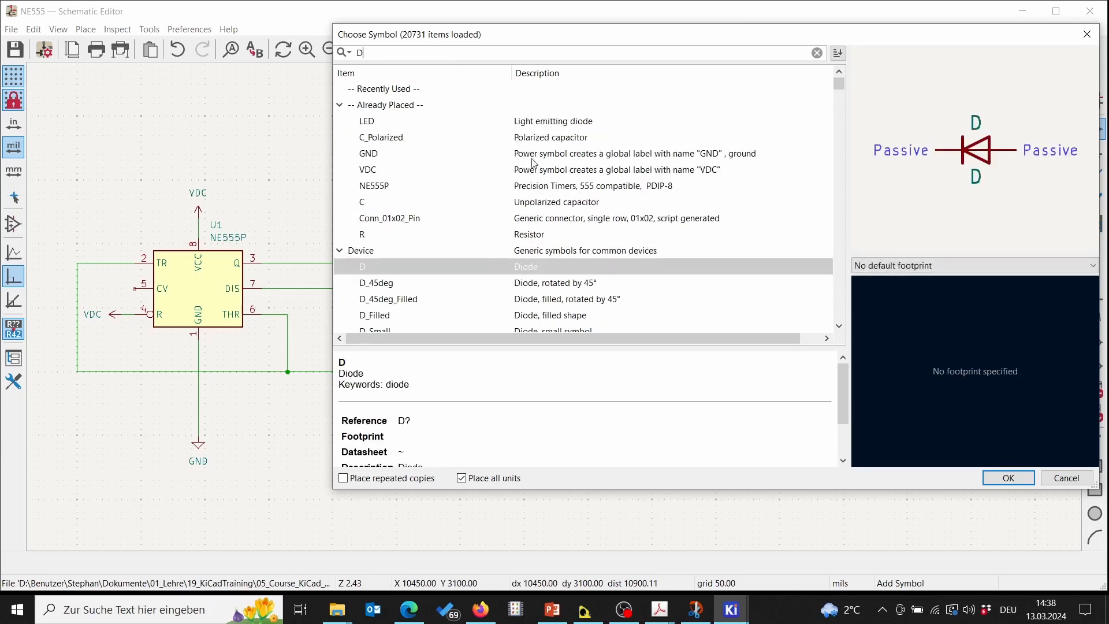
key(BackSpace)
text(1N)
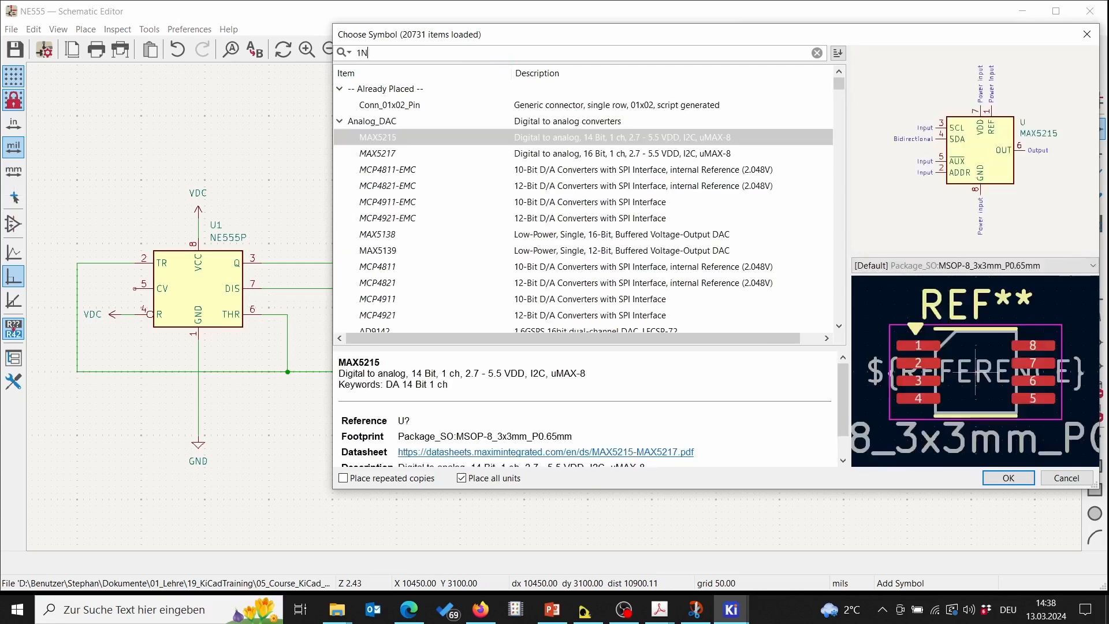
text(41)
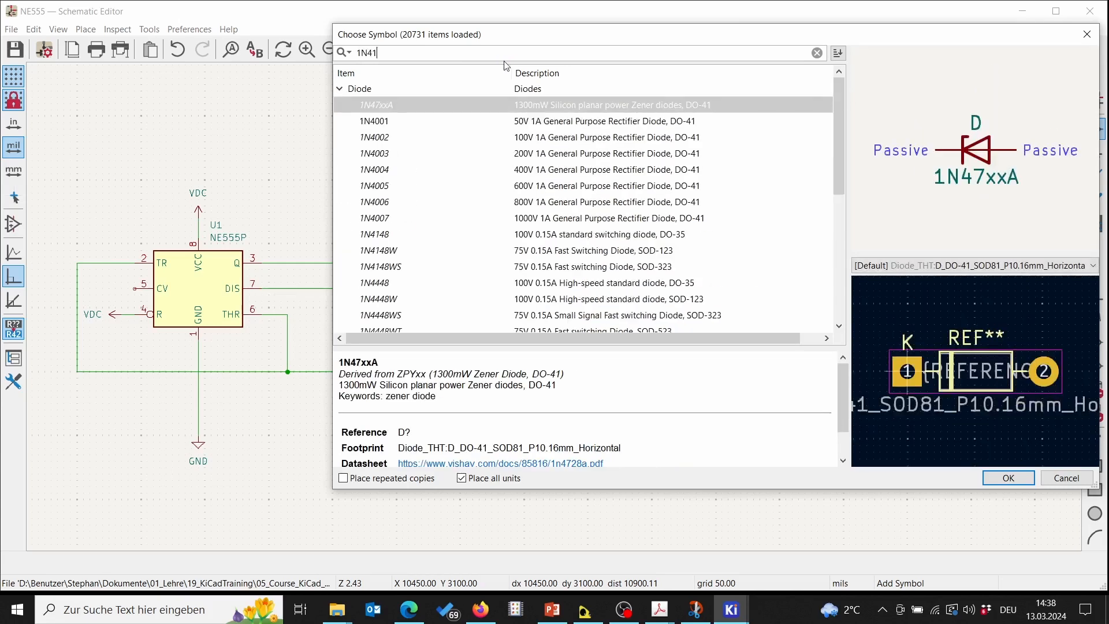
text(48)
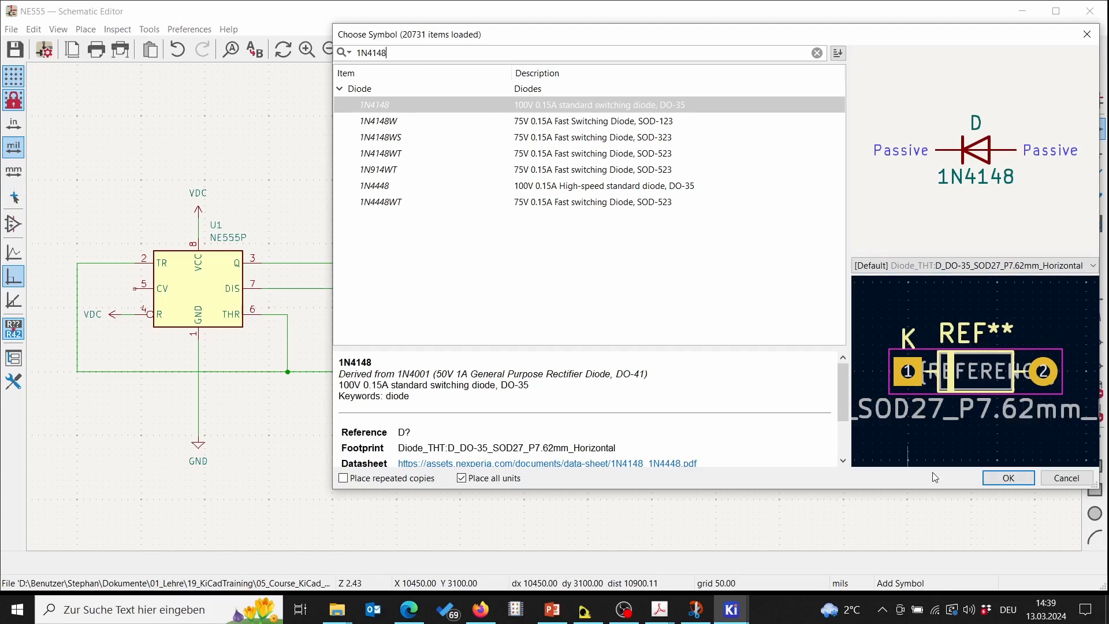
click(1008, 477)
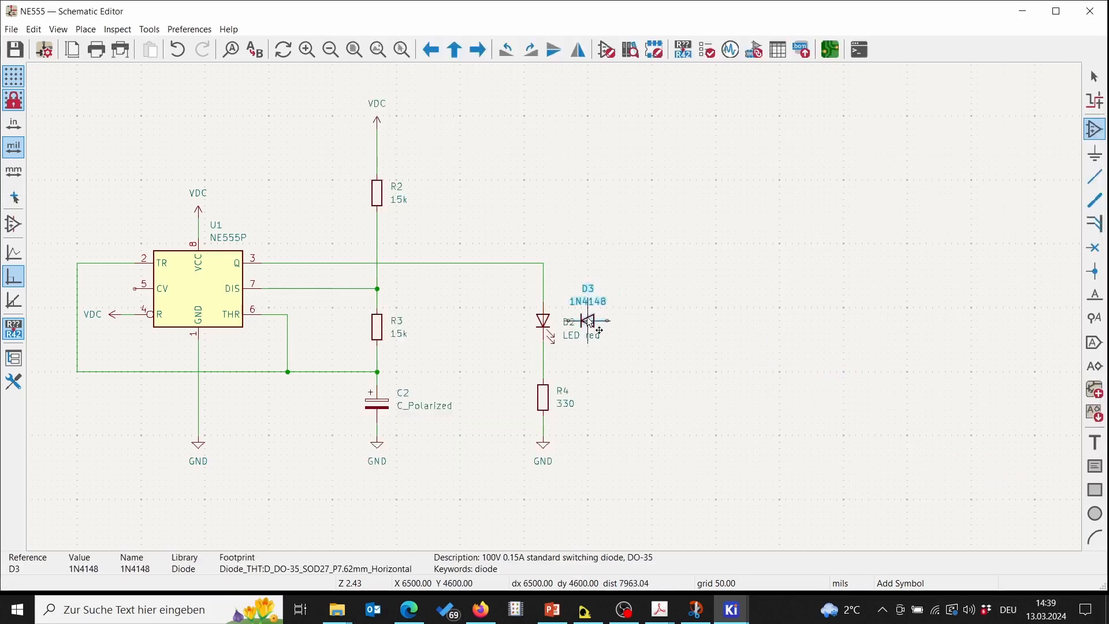
key(r)
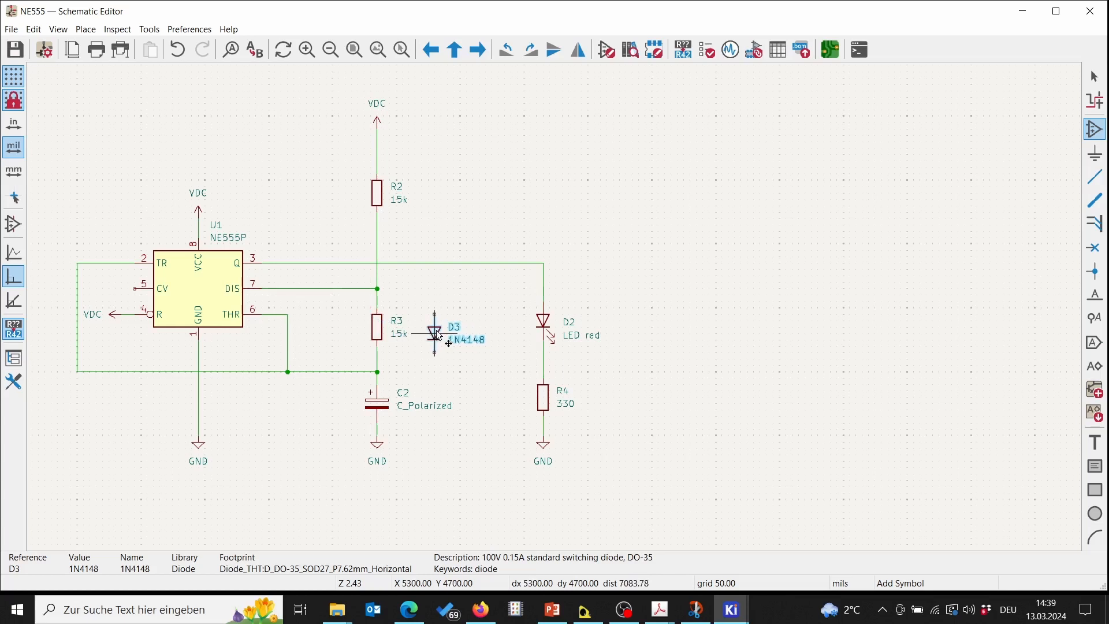
click(437, 334)
key(Escape)
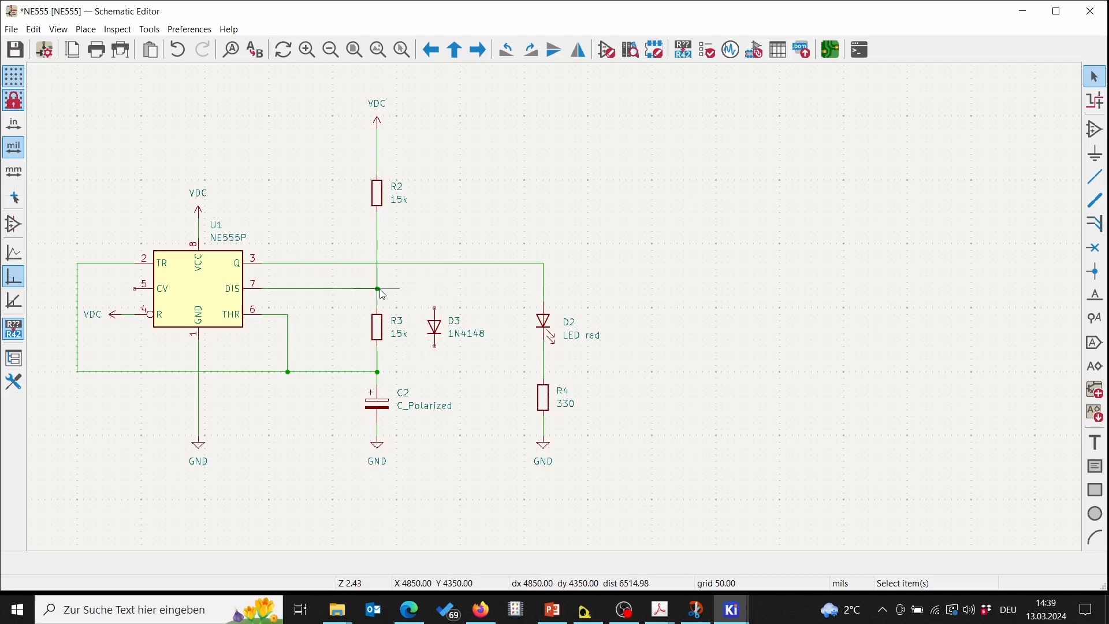
Wire the 1N4148 diode in parallel with R3, its anode to the DIS node and its cathode to the R3/C2 node
key(w)
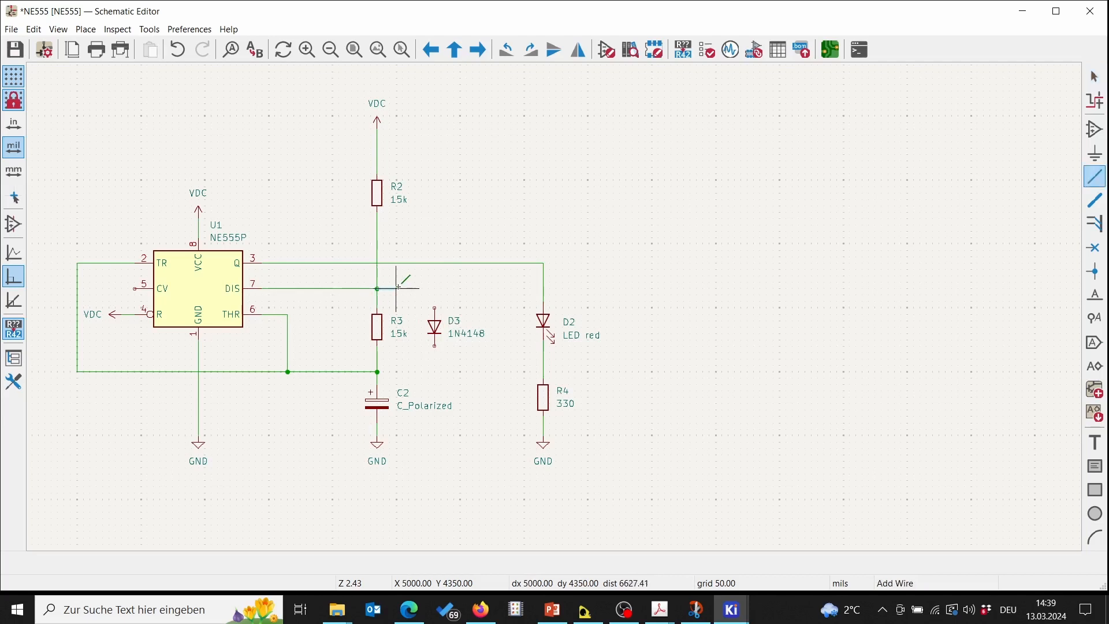
click(435, 307)
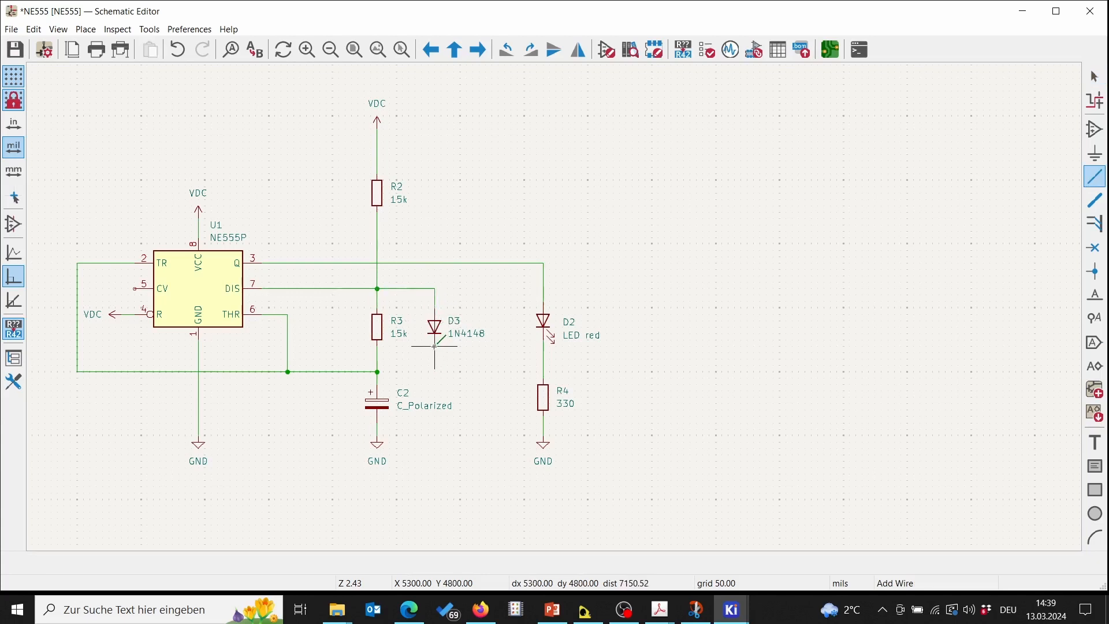
click(434, 346)
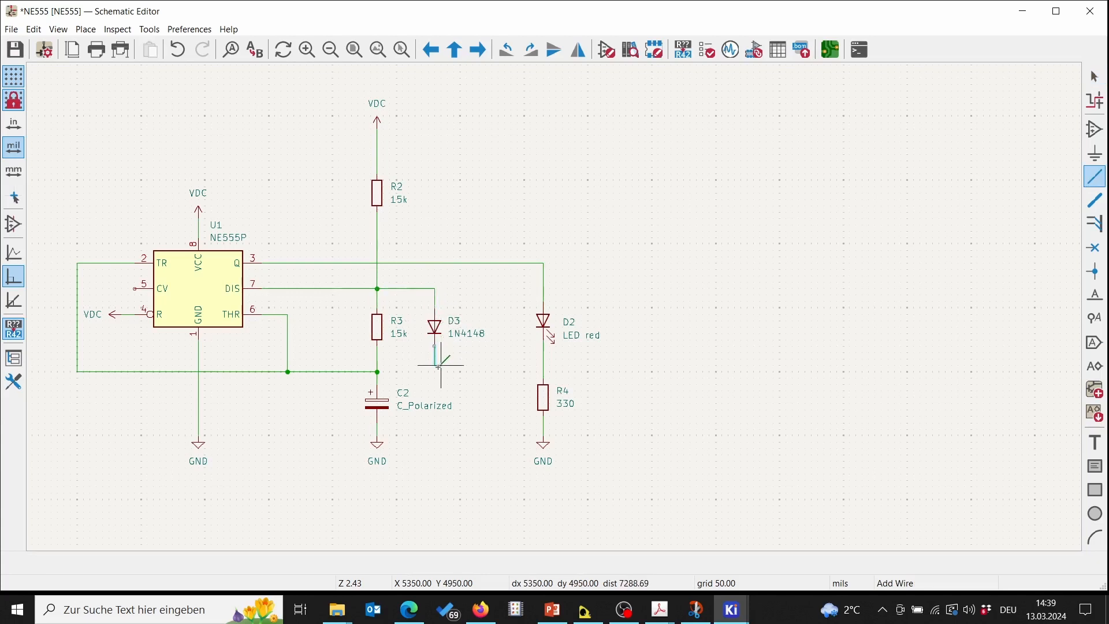
click(379, 372)
key(Escape)
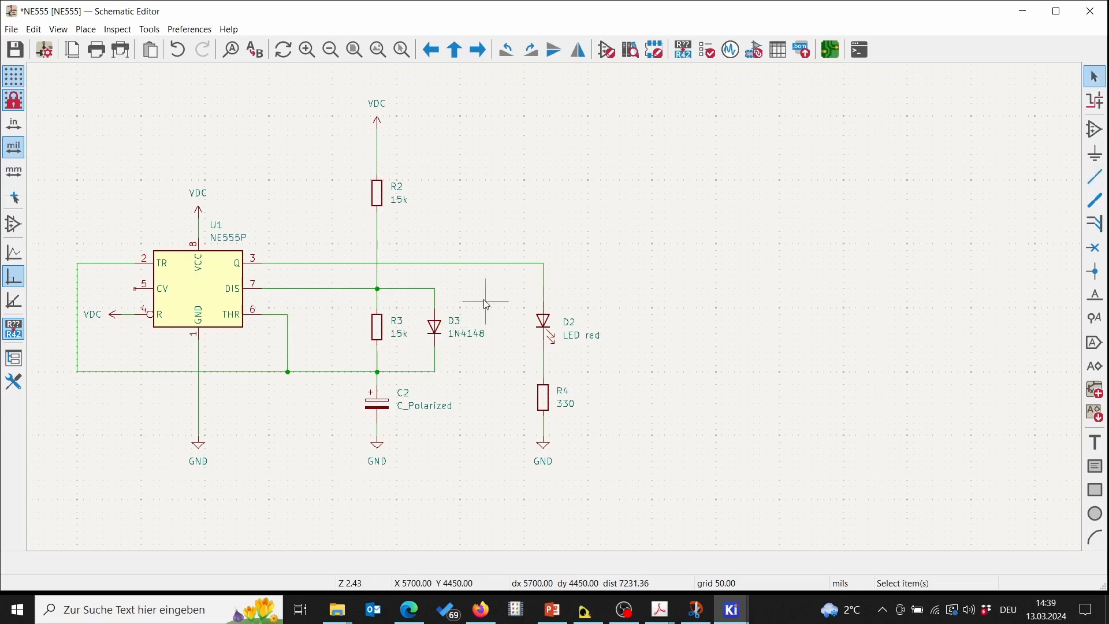
Save the schematic and display the whole sheet
click(16, 51)
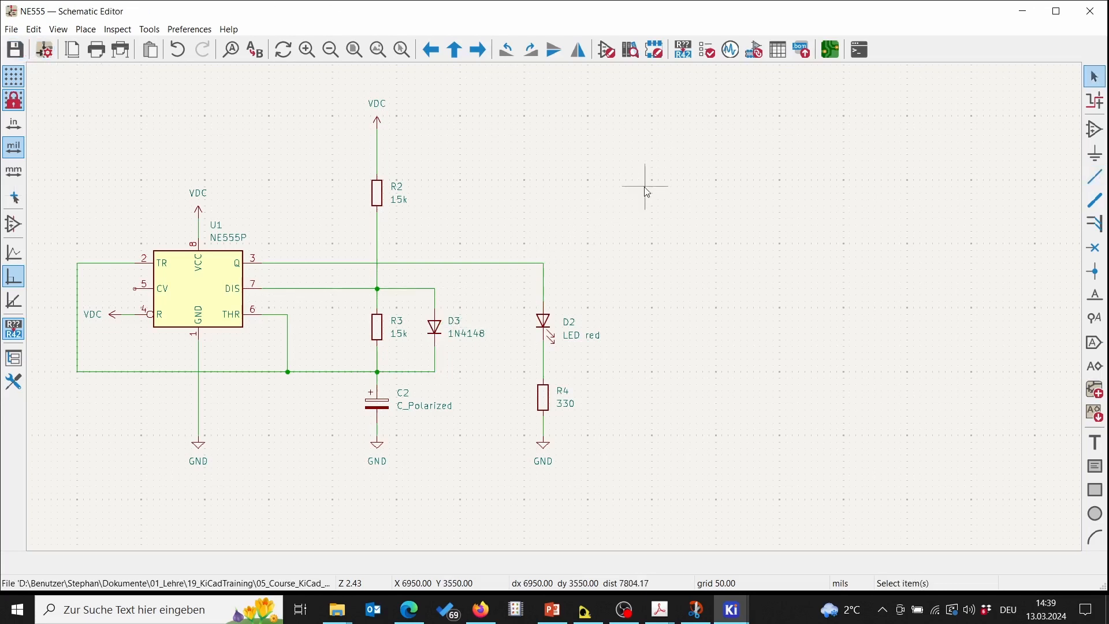
click(354, 50)
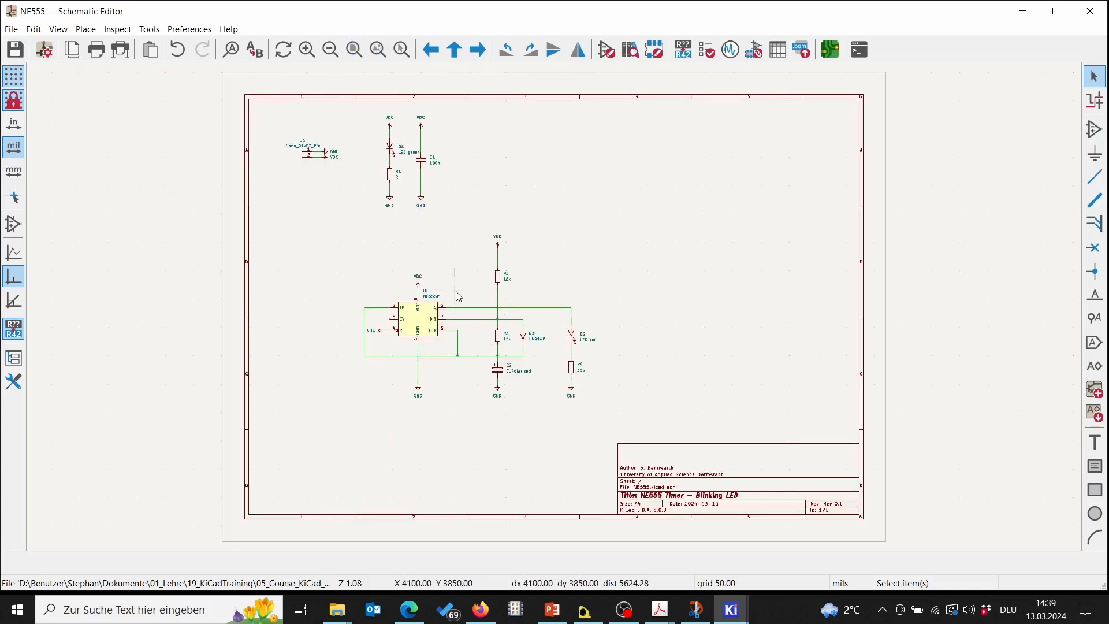
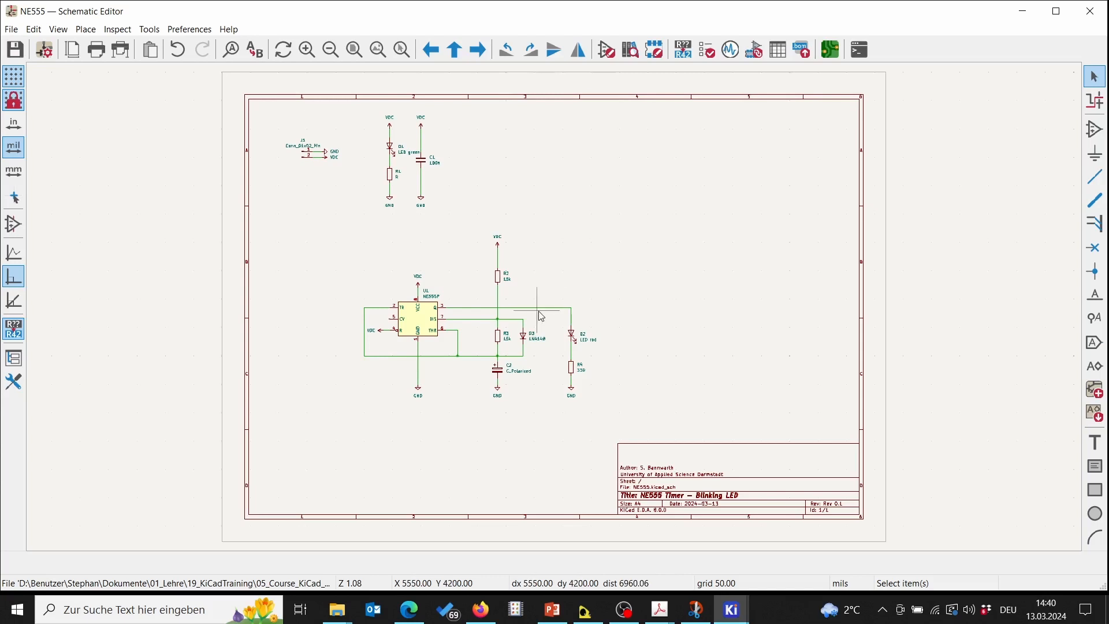
Add a net label named "output" to the wire between U1's Q pin and LED D2
scroll(511, 321, up, 4)
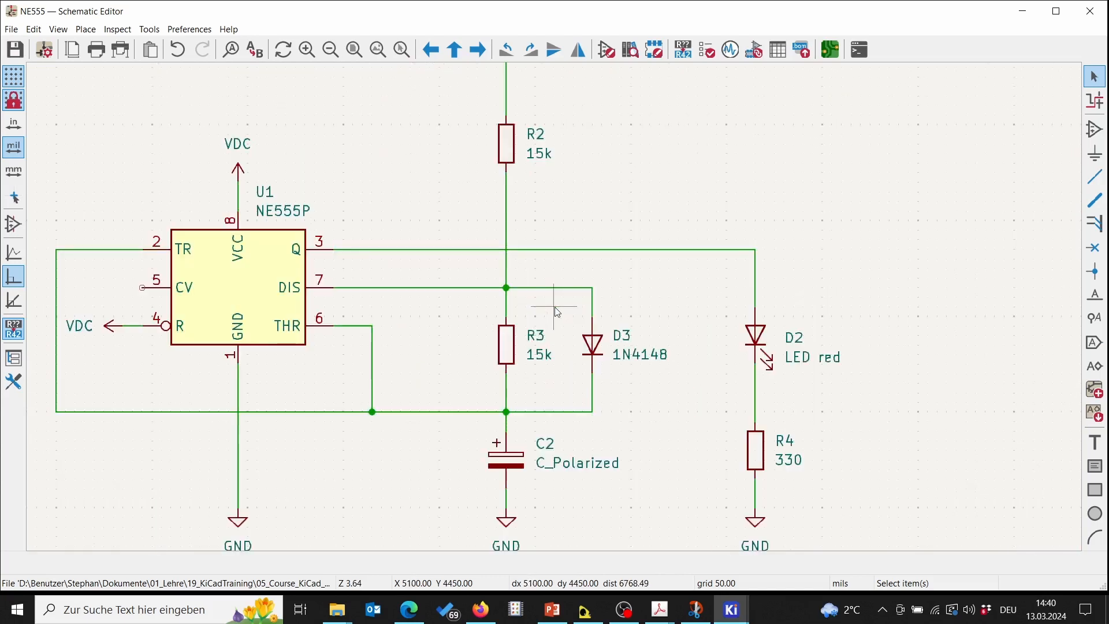
middle_drag(663, 289, 700, 268)
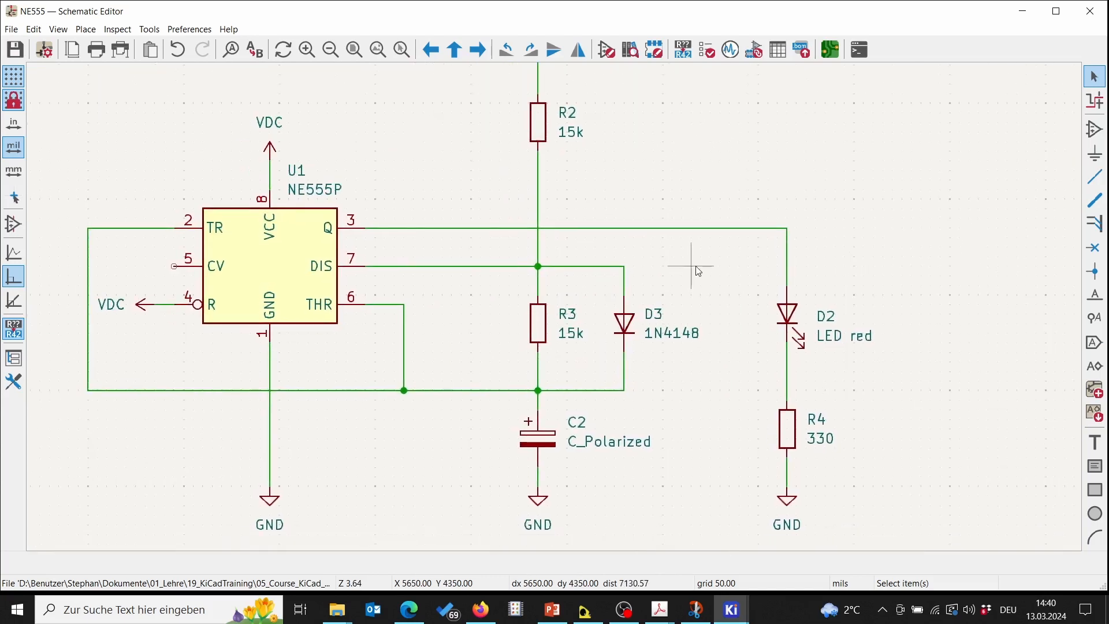
click(508, 228)
click(864, 181)
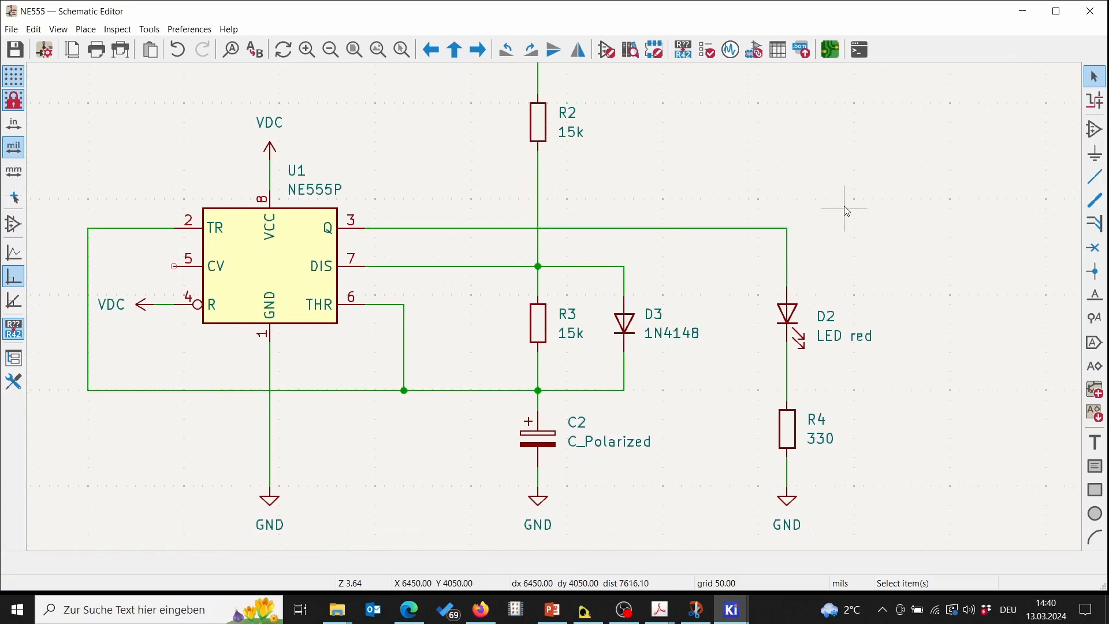
click(1096, 297)
click(1076, 257)
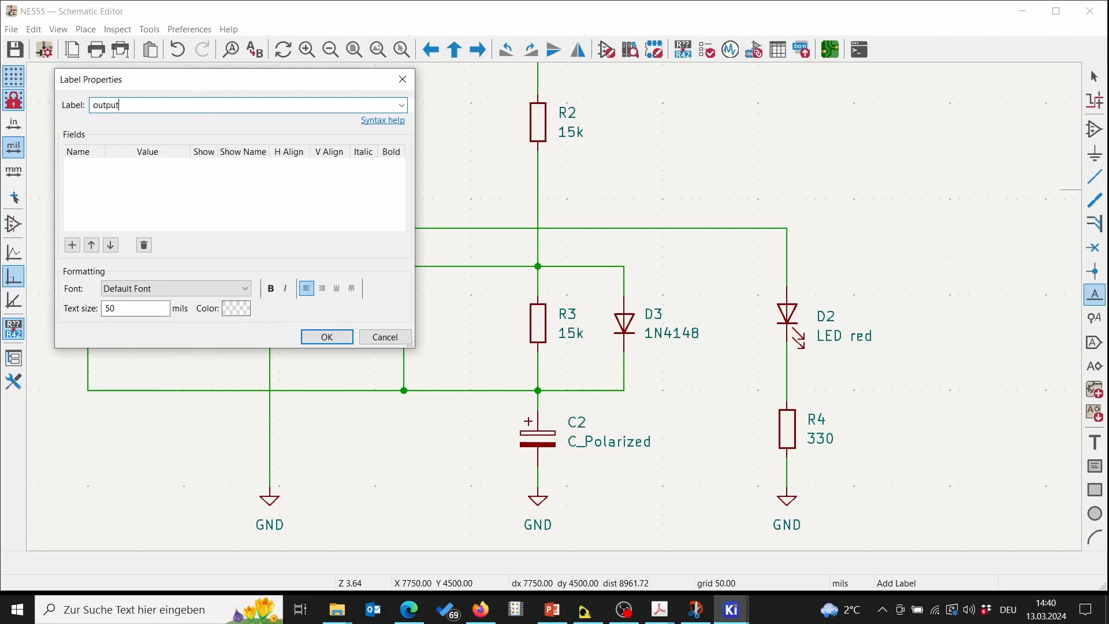
click(327, 337)
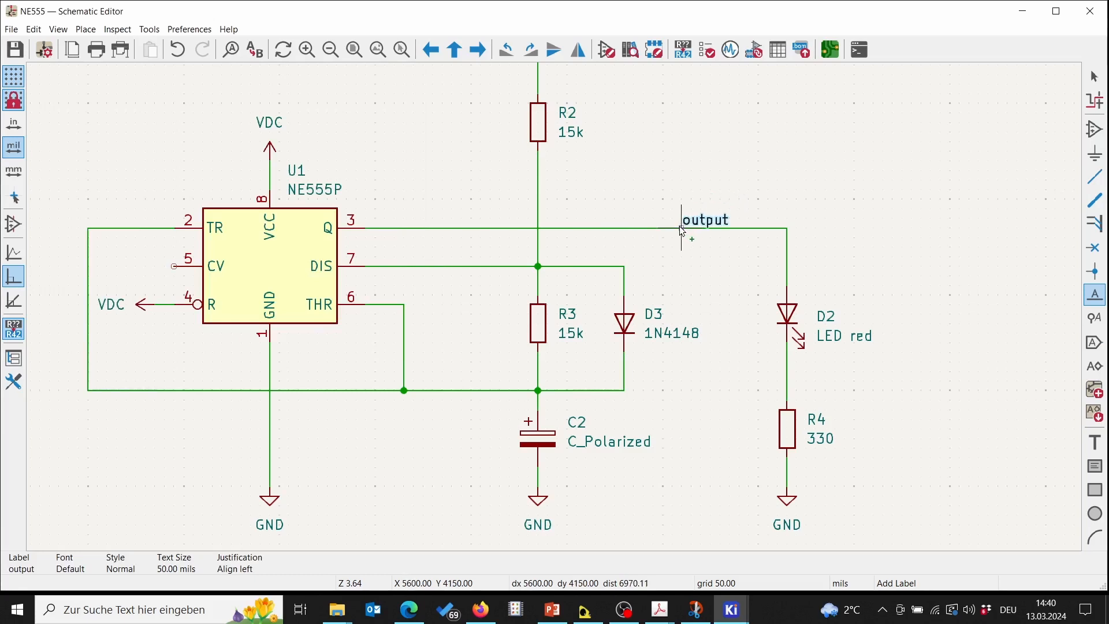
click(681, 229)
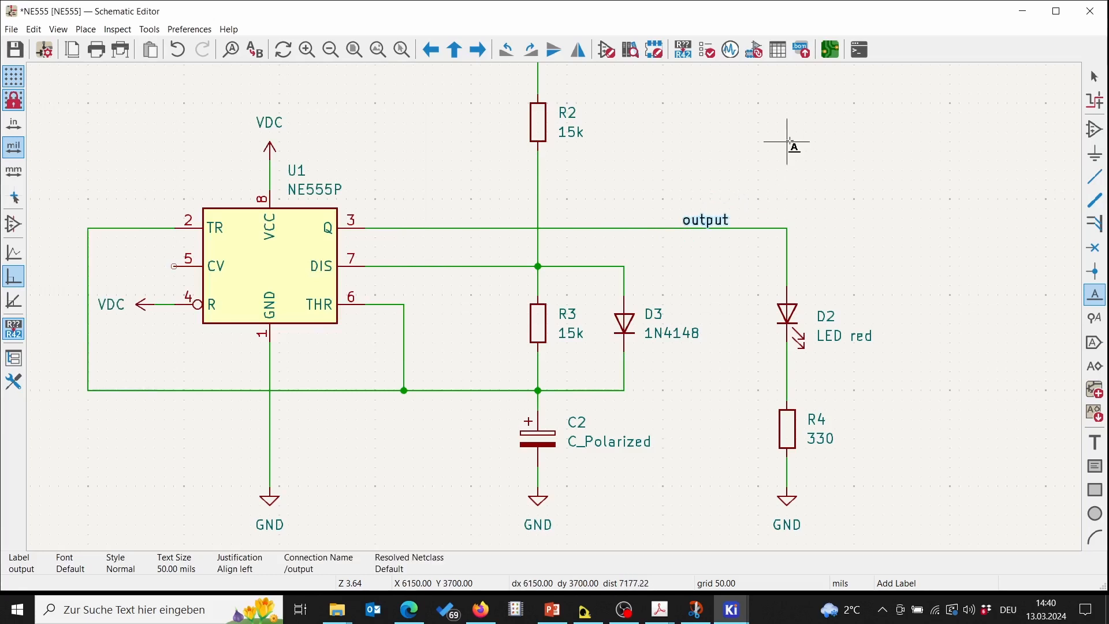
key(Escape)
Start a graphic text note for the TR wire reading "connection TR-THR as short as possible"
scroll(729, 206, down, 2)
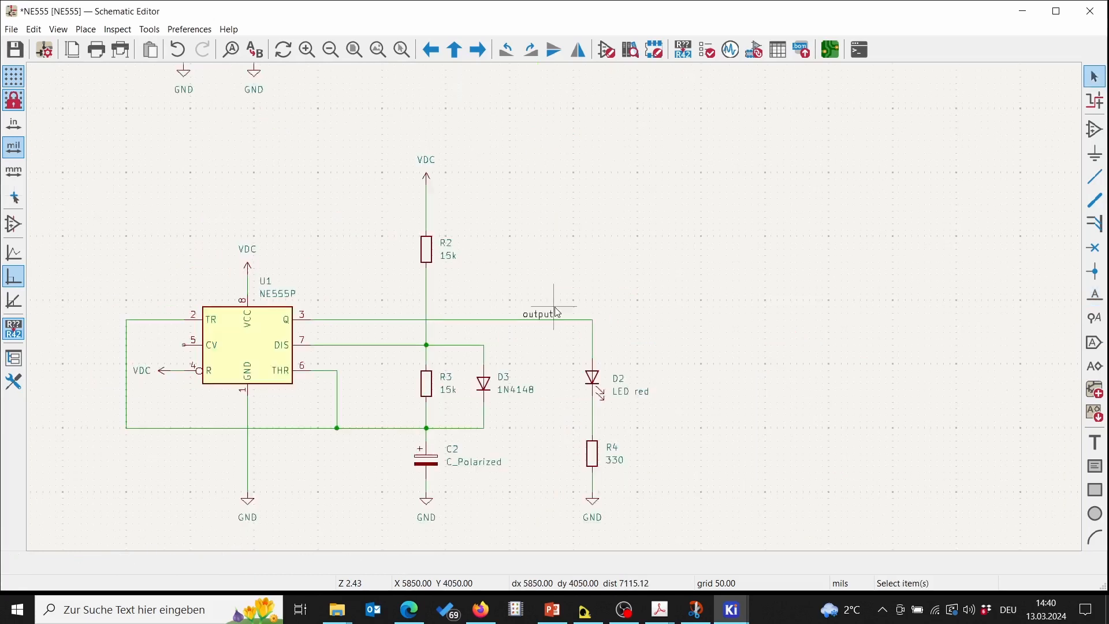
middle_drag(519, 242, 687, 186)
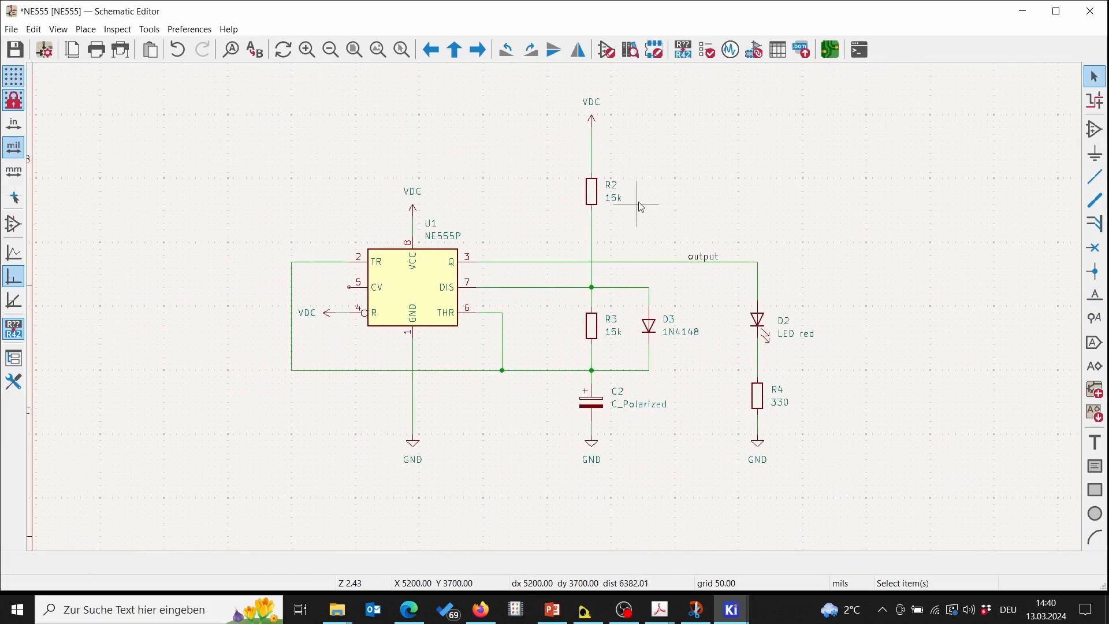
mouse_move(734, 185)
middle_down()
mouse_move(792, 179)
mouse_move(722, 181)
middle_up()
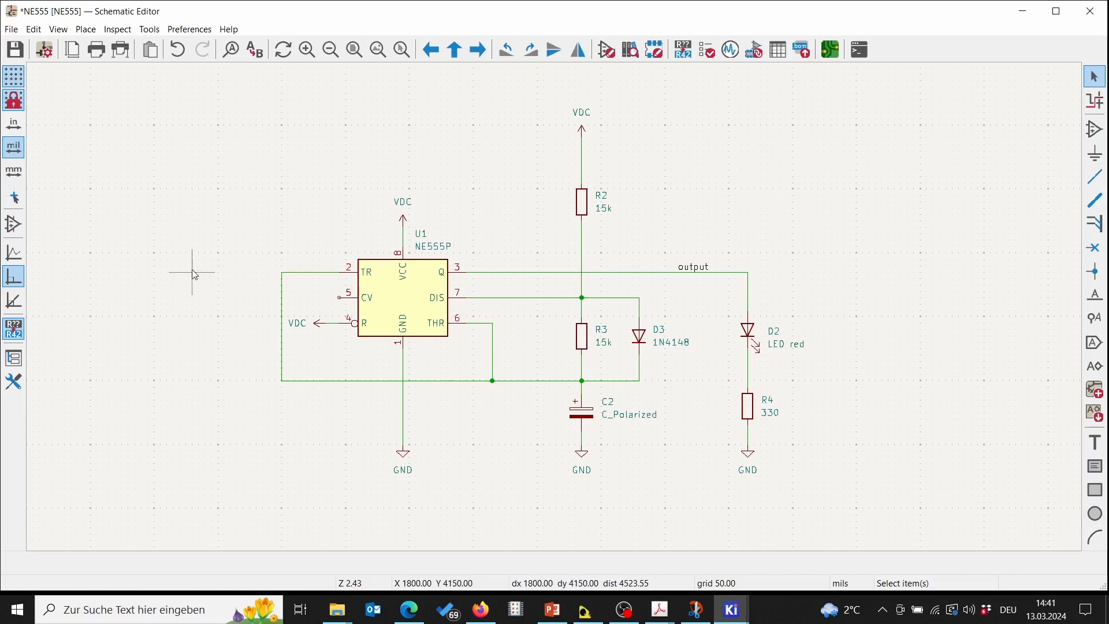
click(309, 271)
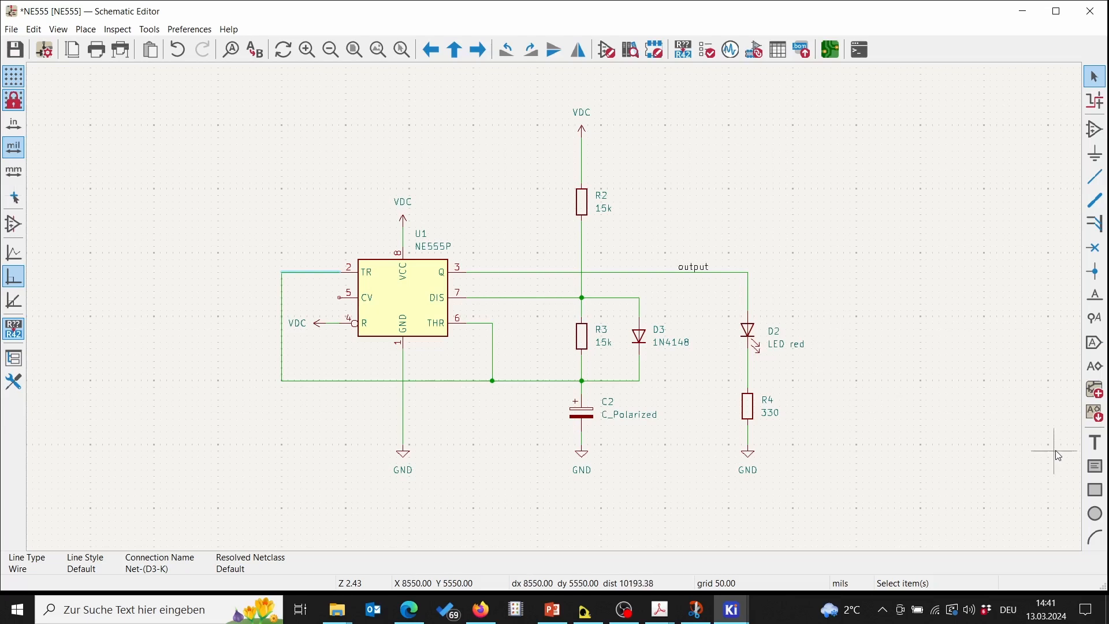
click(1094, 441)
click(695, 389)
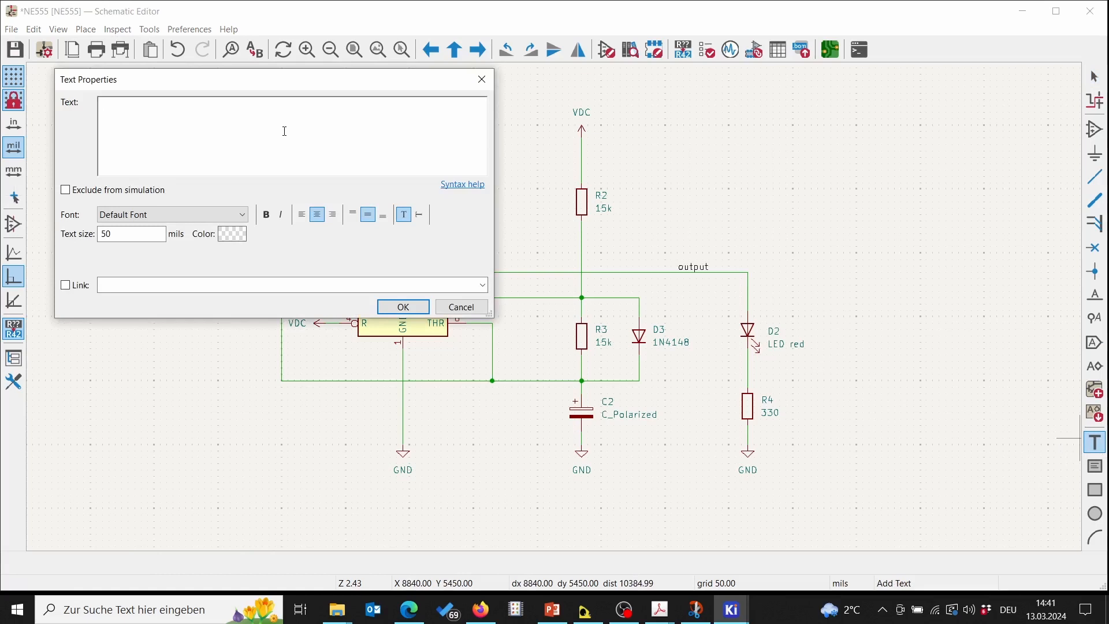
text(cc)
text(t)
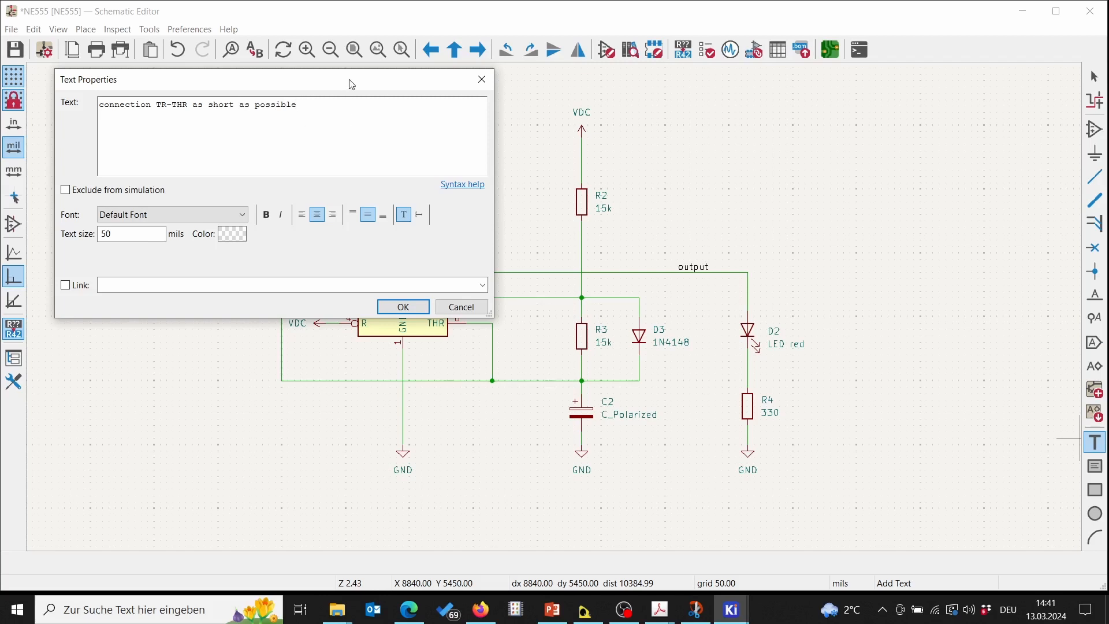
Format the note's text as bold and set its colour to blue
drag(351, 84, 800, 105)
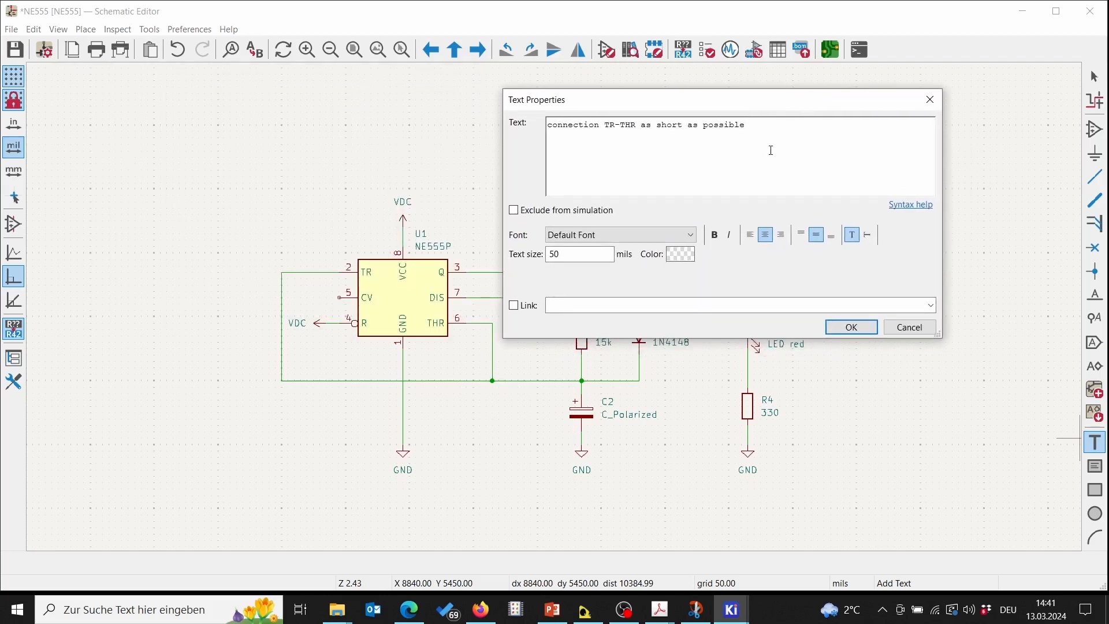
click(694, 232)
click(693, 232)
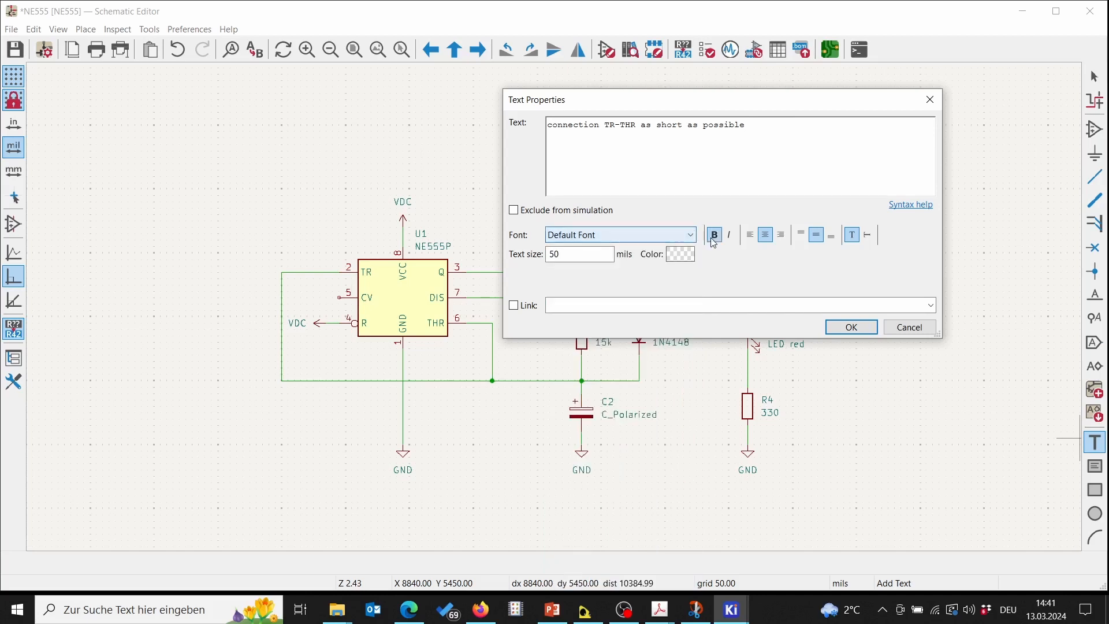
drag(760, 126, 704, 125)
drag(488, 131, 488, 132)
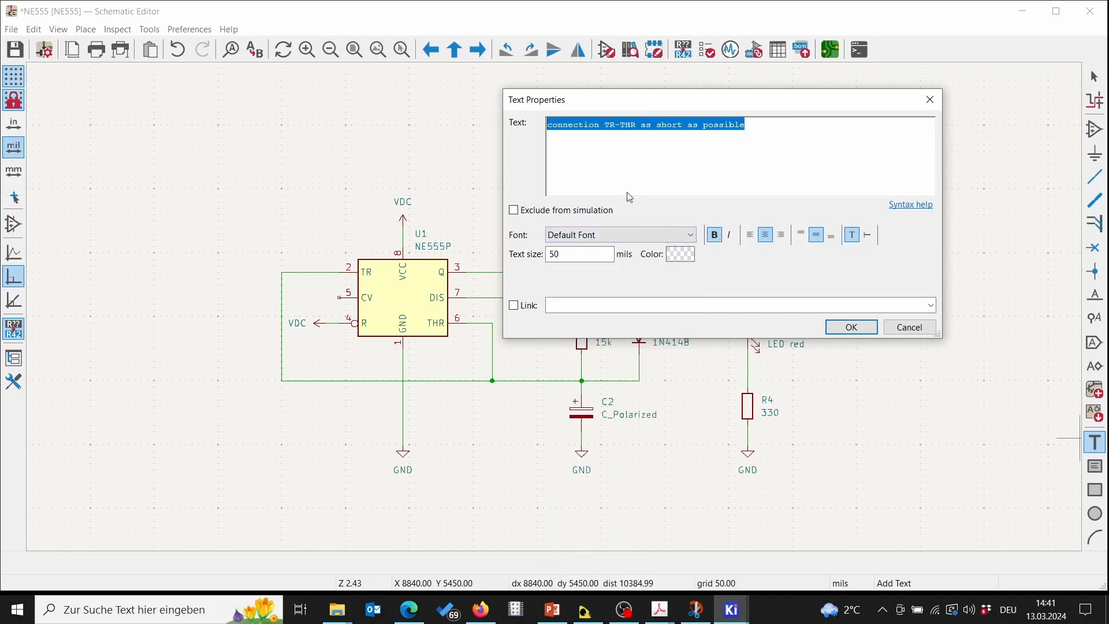
click(714, 235)
click(722, 166)
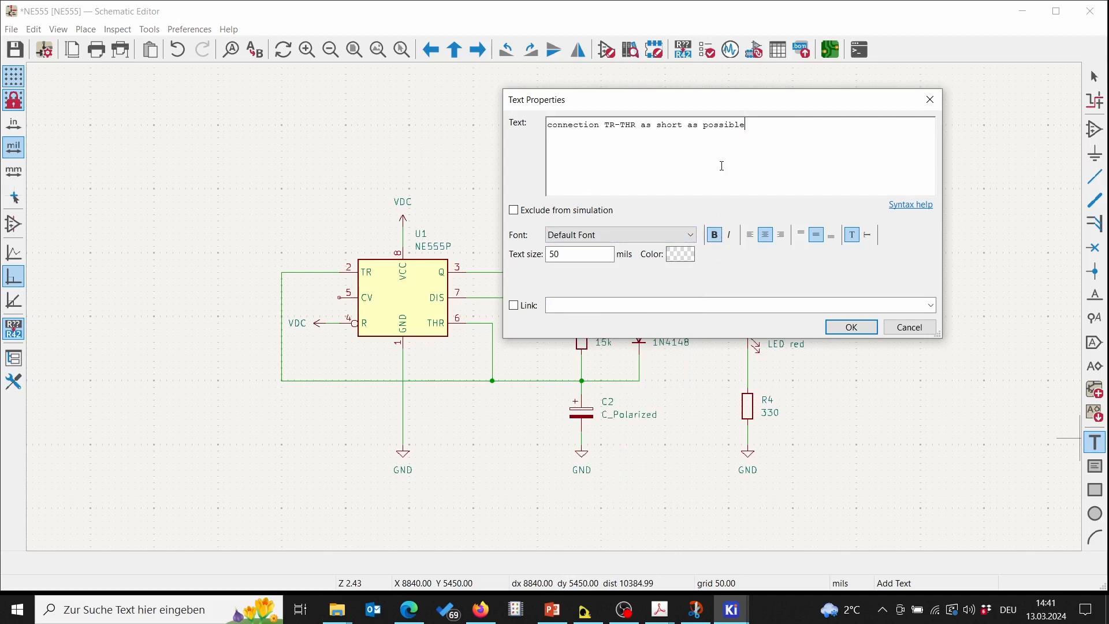
click(680, 255)
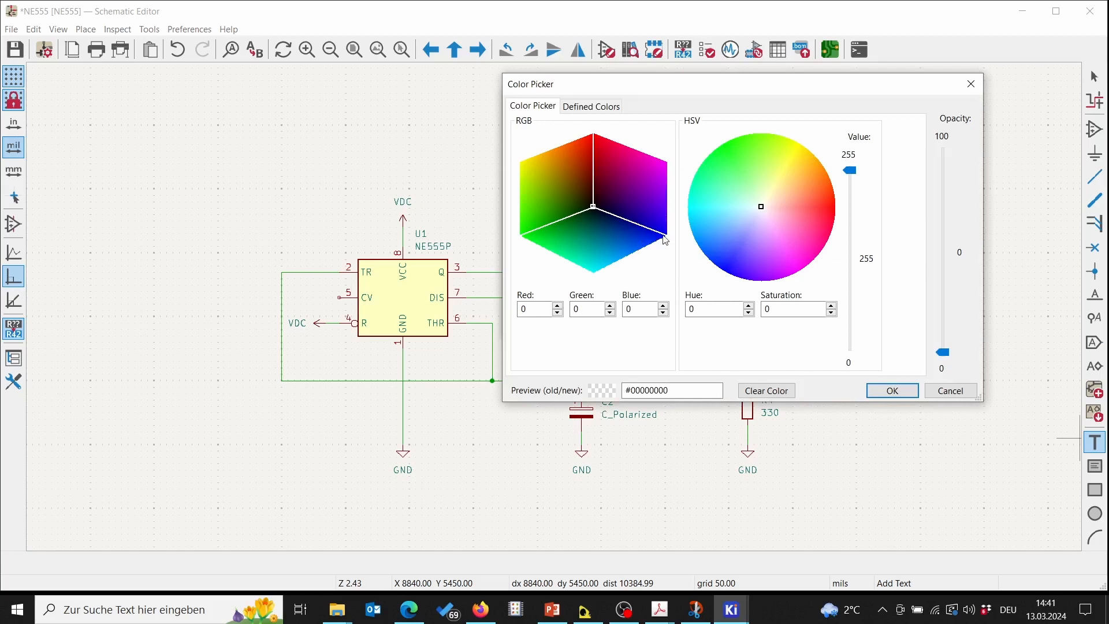
drag(777, 211, 732, 280)
click(891, 391)
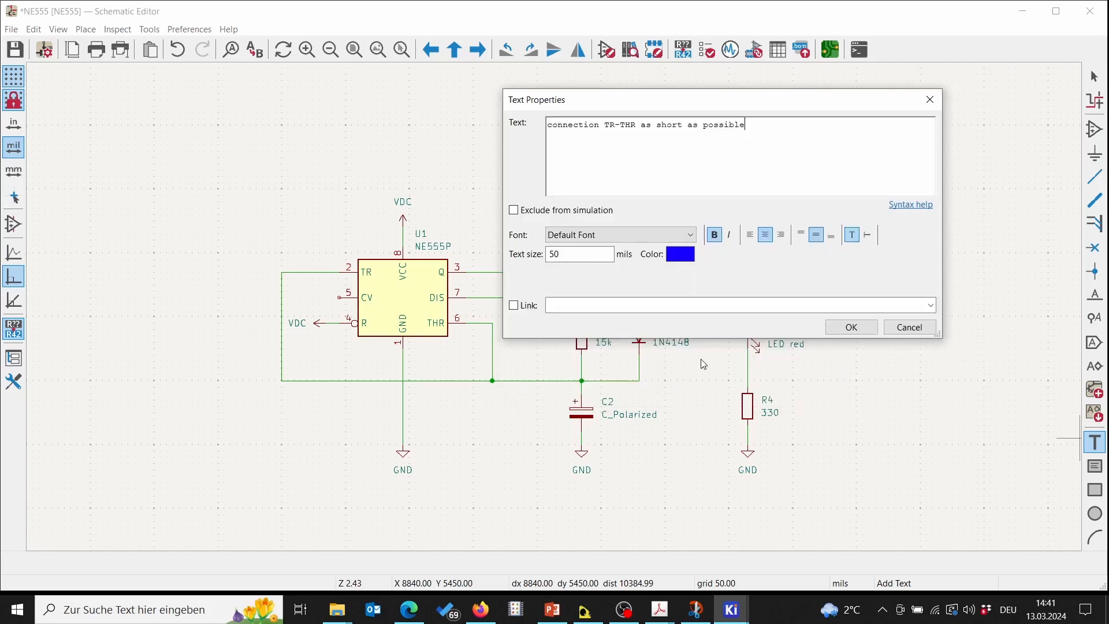
Place the blue note horizontally just below the TR-THR wire, beneath U1
click(873, 329)
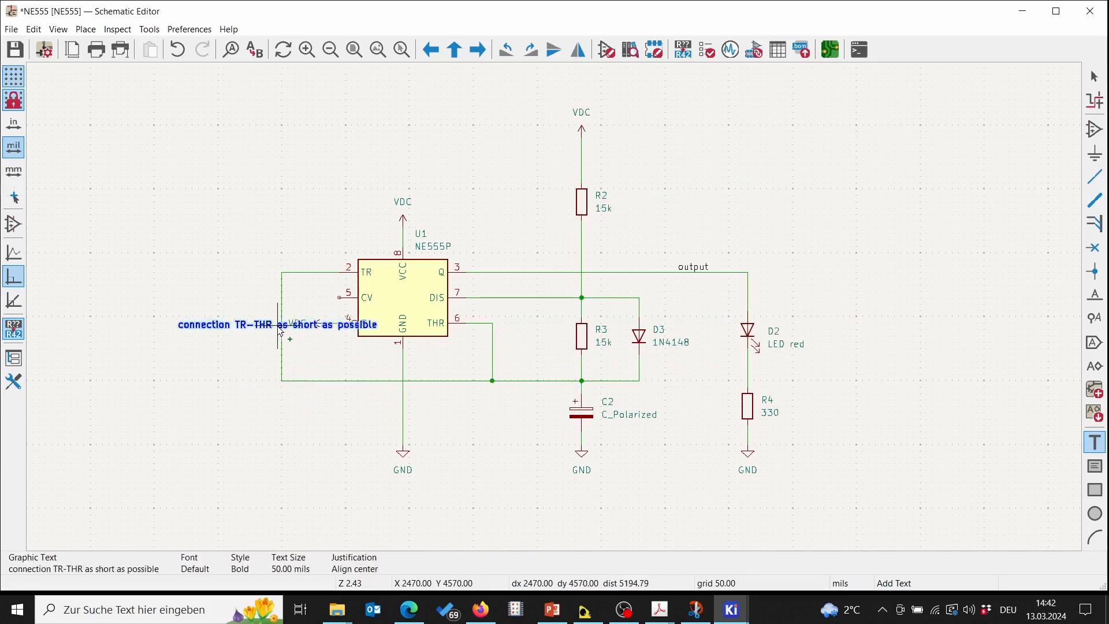
key(r)
key(r)
key(r)
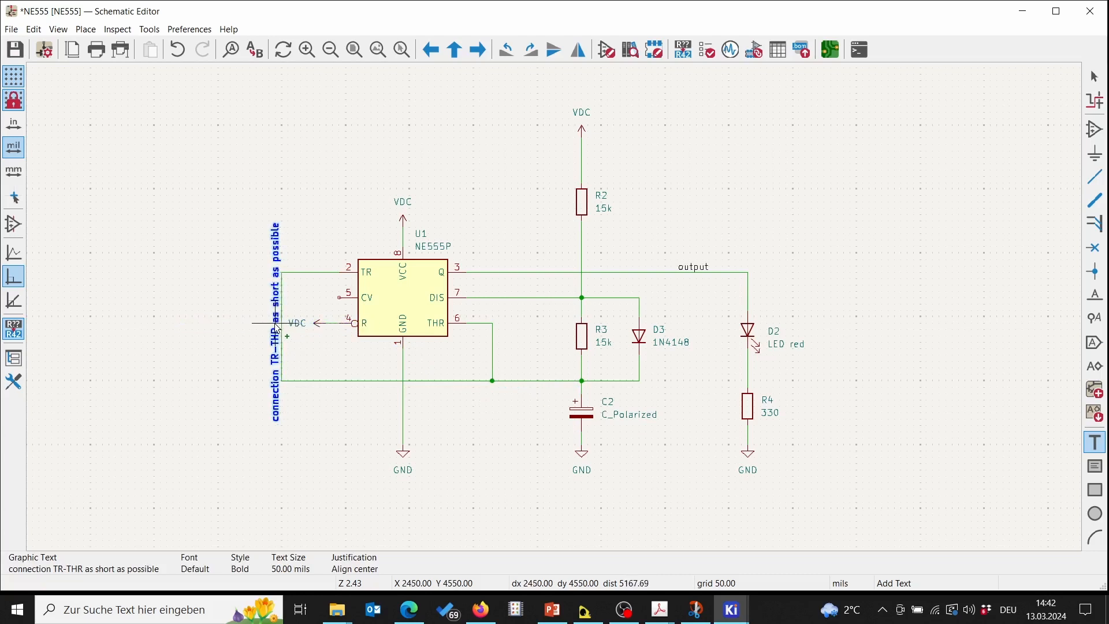
key(r)
key(r)
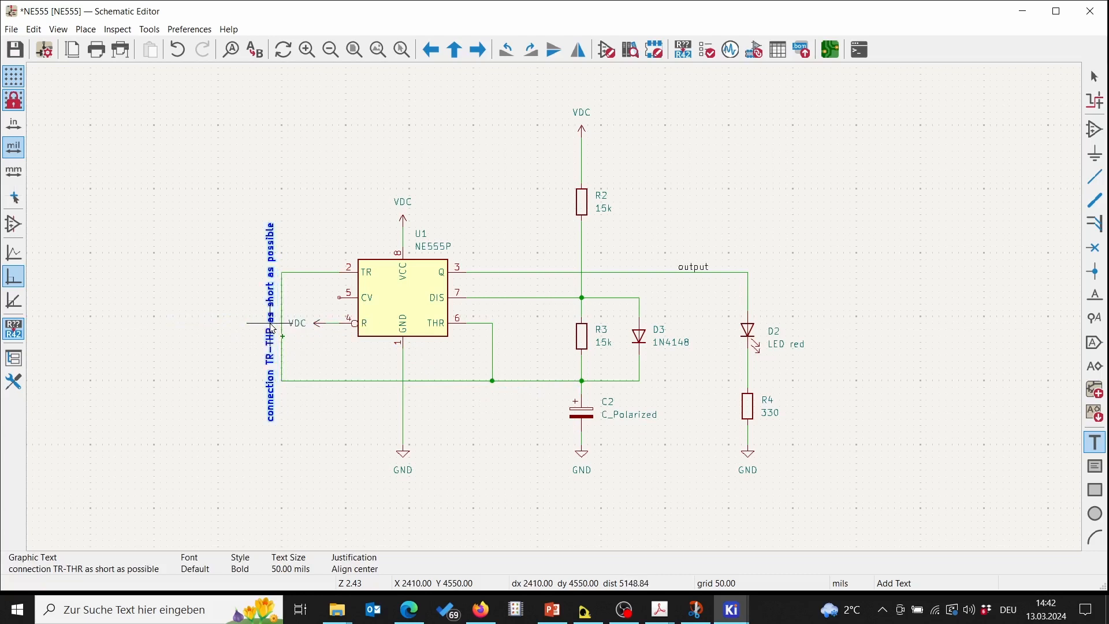
key(r)
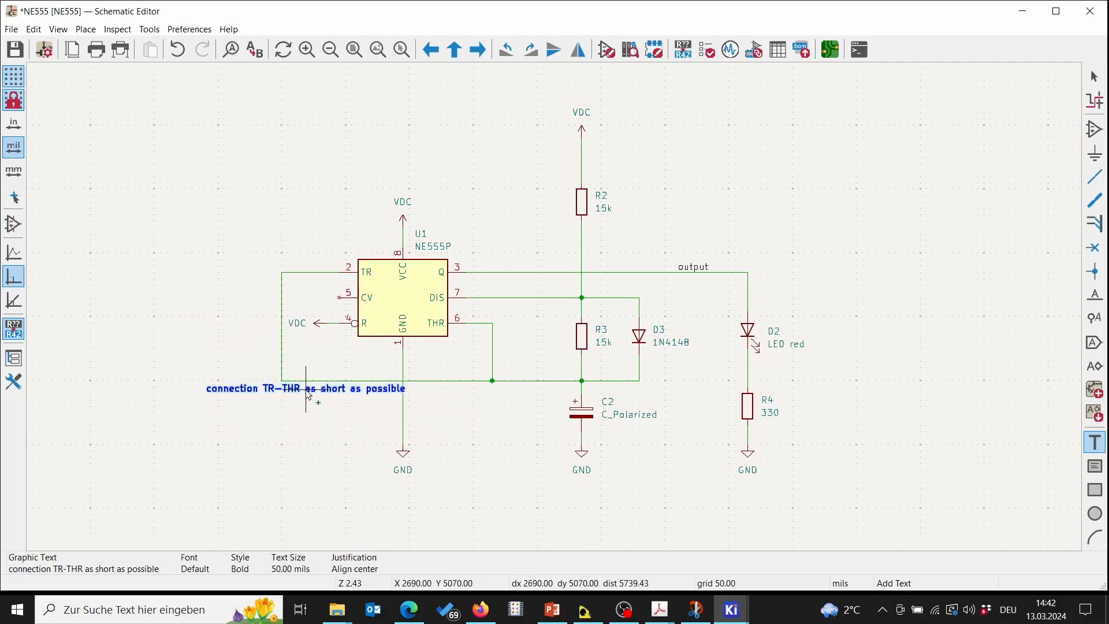
click(351, 392)
key(Escape)
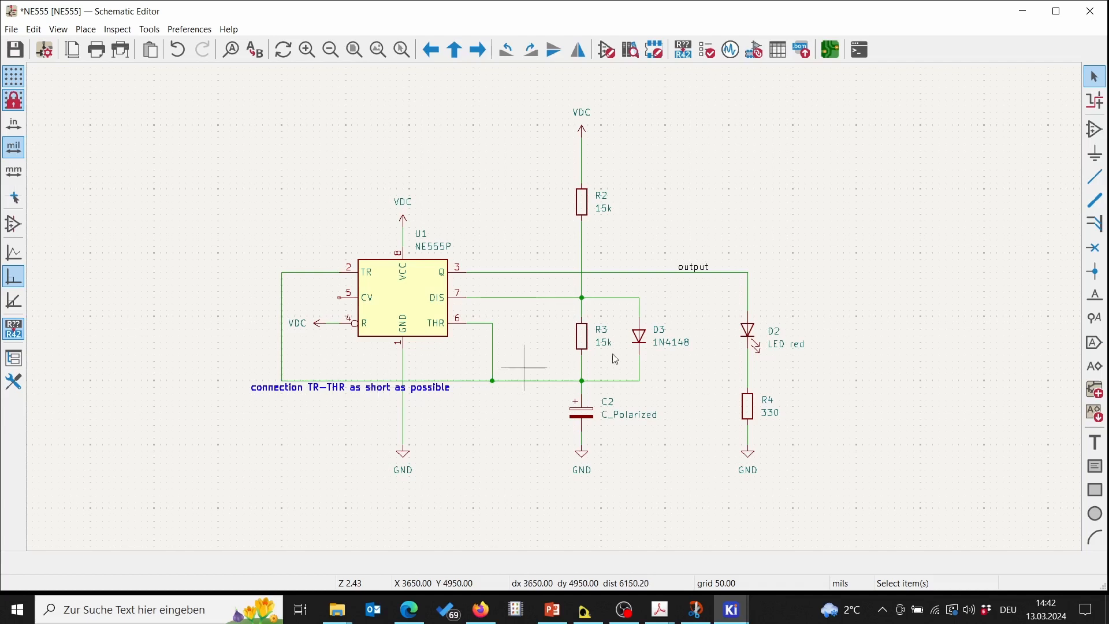
Move the note further left under the corner of the TR-THR wire, clear of U1's GND wire, and save the schematic
click(372, 393)
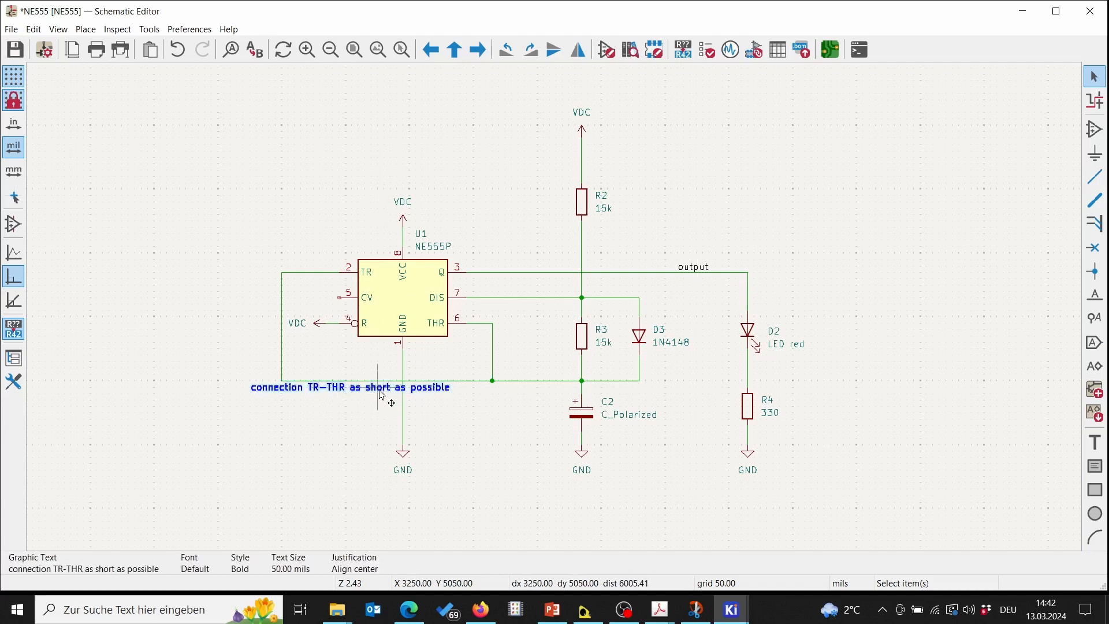
key(m)
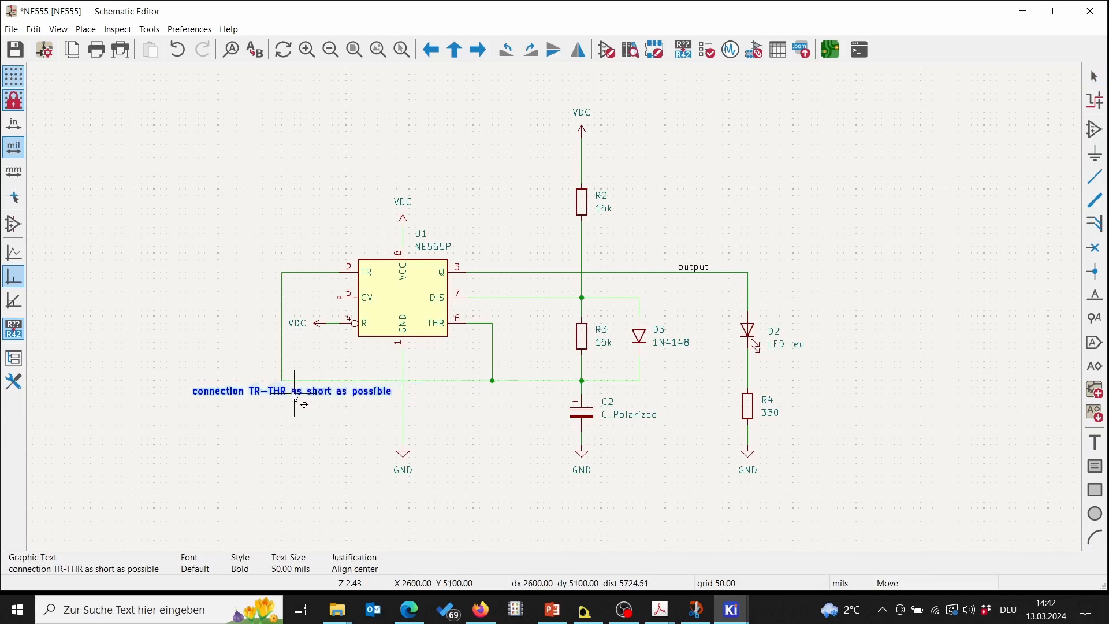
click(297, 398)
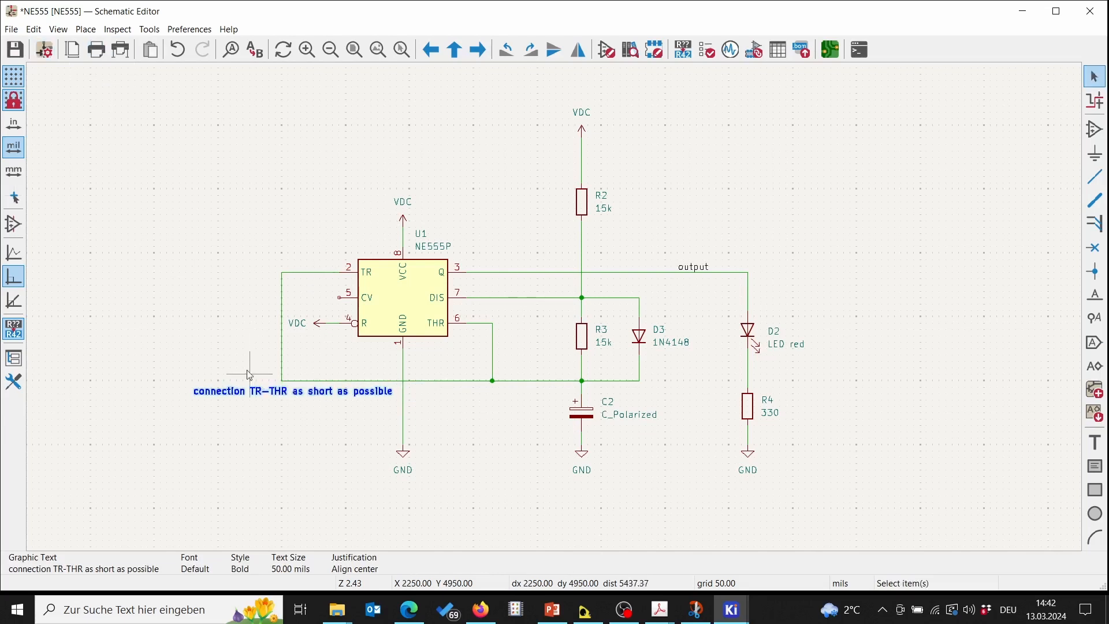
click(16, 51)
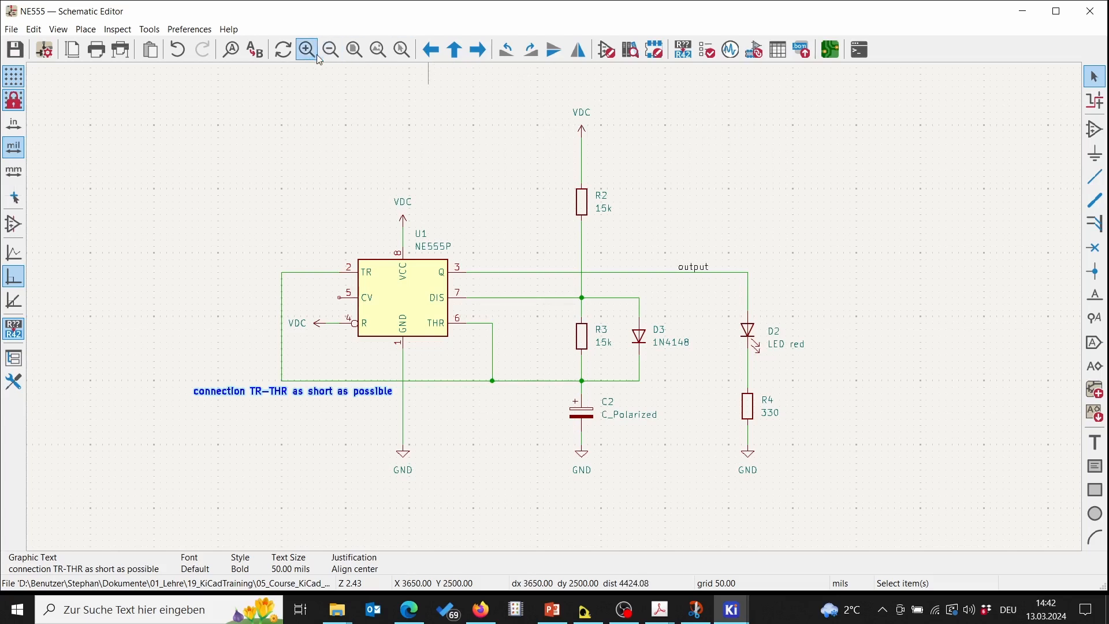
click(349, 51)
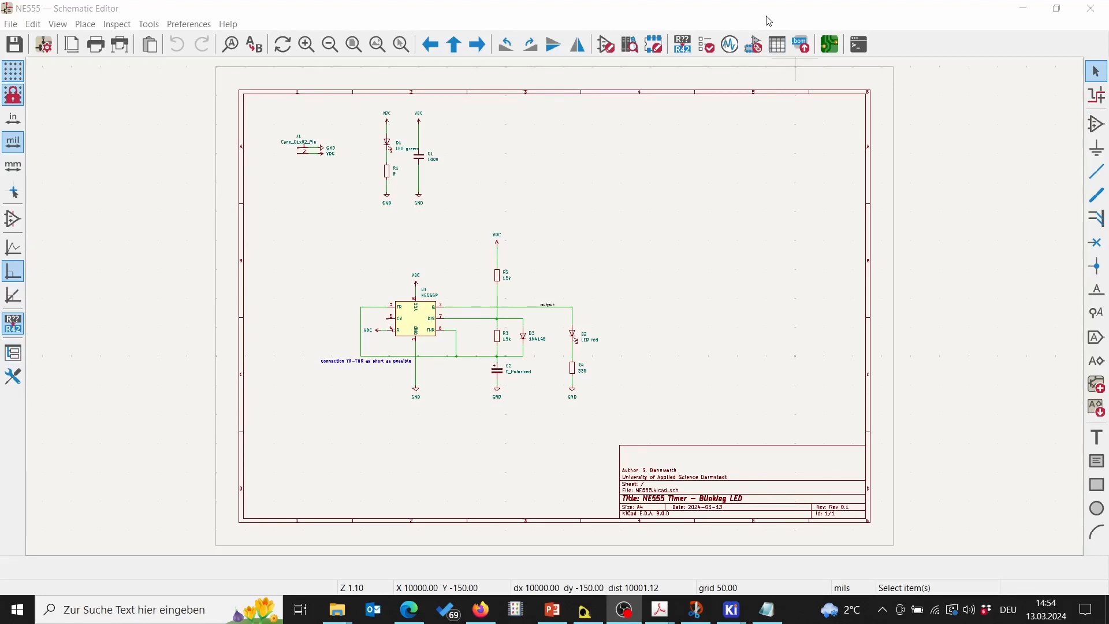
Move U1 with its wires attached and return it to its original place to check its connections
scroll(446, 317, up, 5)
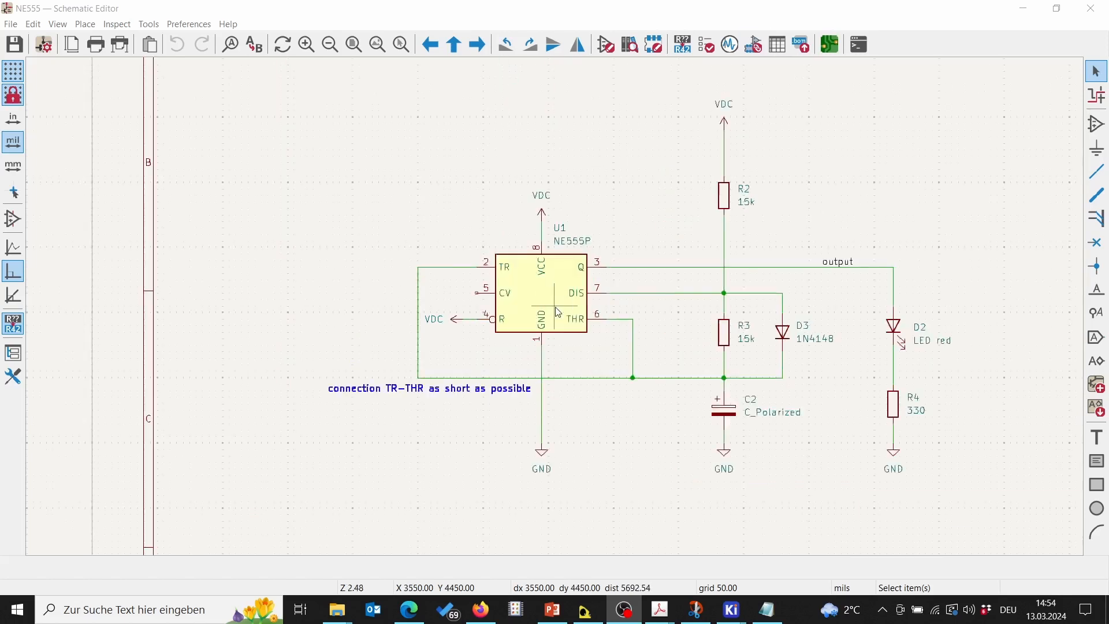
scroll(520, 306, down, 2)
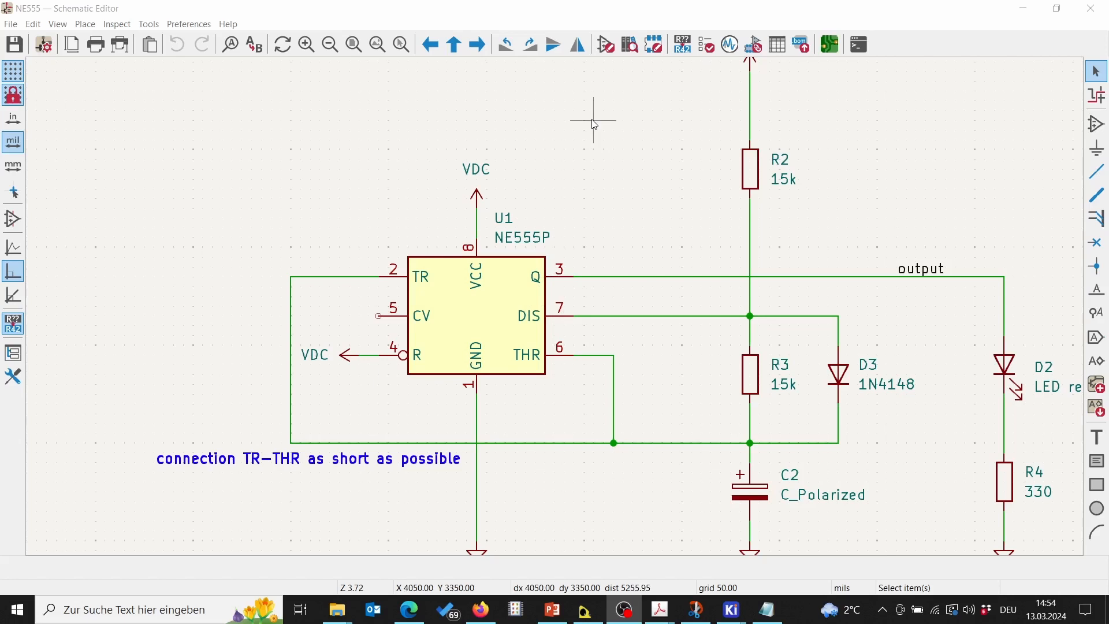
click(496, 316)
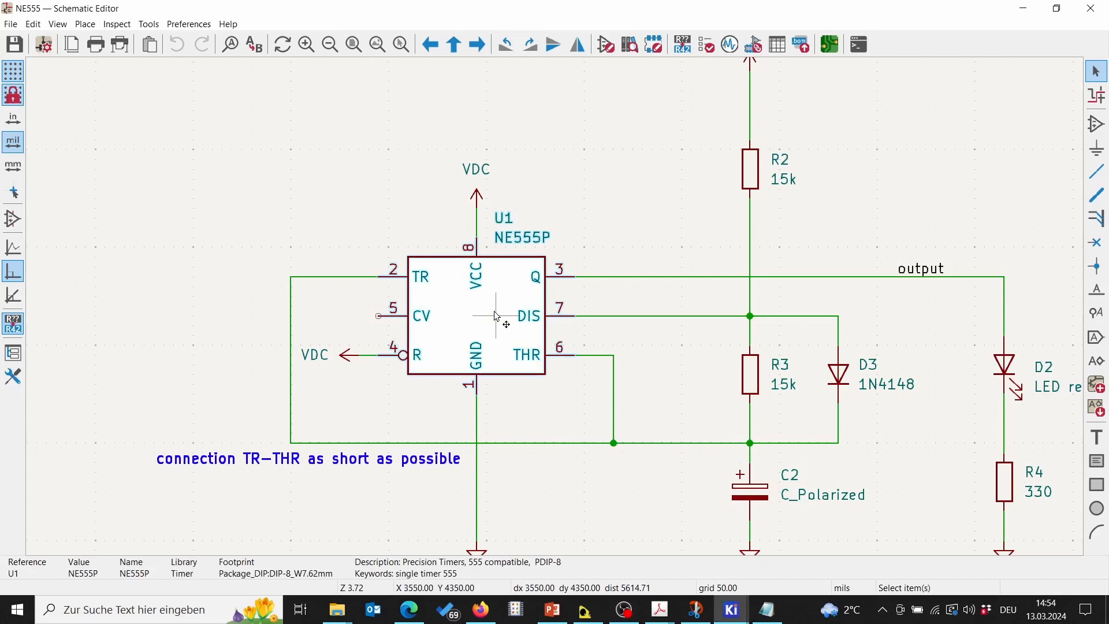
key(g)
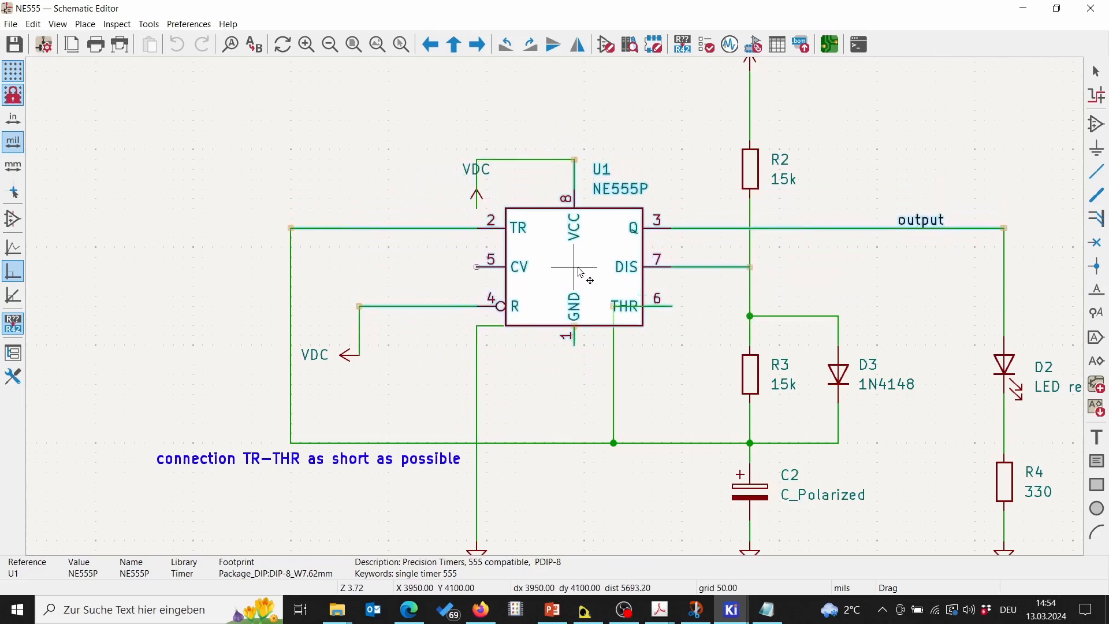
drag(533, 292, 484, 320)
Test the wire connections of R3, R2, D3 and C2 by briefly moving each part and returning it to its place
click(749, 382)
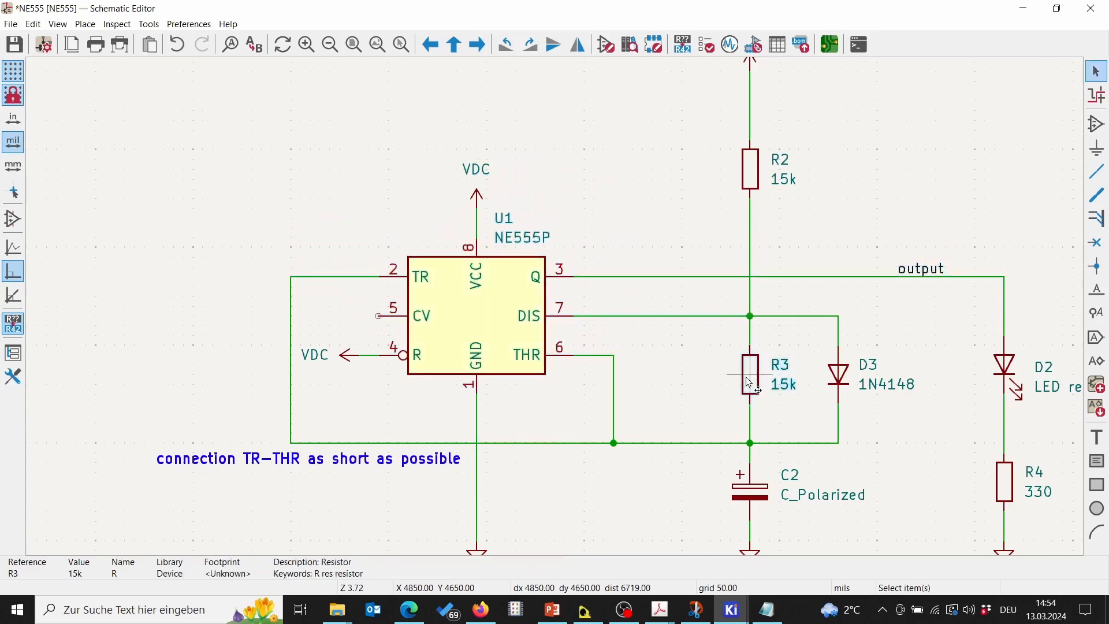
mouse_move(748, 382)
mouse_down()
mouse_move(725, 381)
mouse_move(750, 381)
mouse_up()
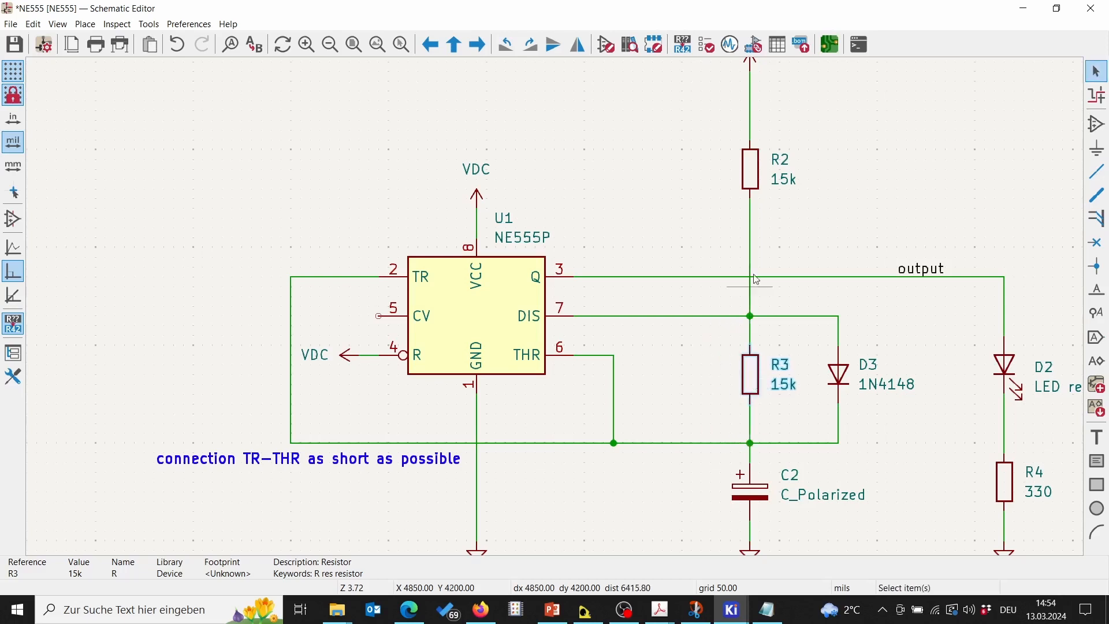
click(748, 175)
mouse_move(747, 175)
mouse_down()
mouse_move(713, 175)
mouse_move(749, 175)
mouse_up()
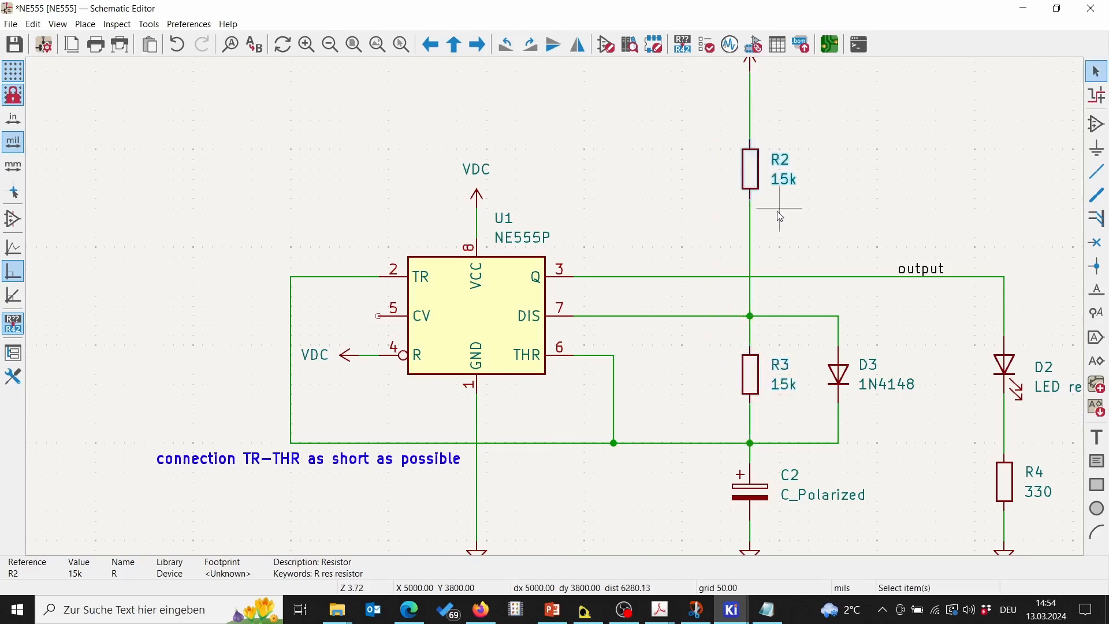
click(847, 383)
mouse_move(839, 377)
mouse_down()
mouse_move(859, 377)
mouse_move(842, 378)
mouse_up()
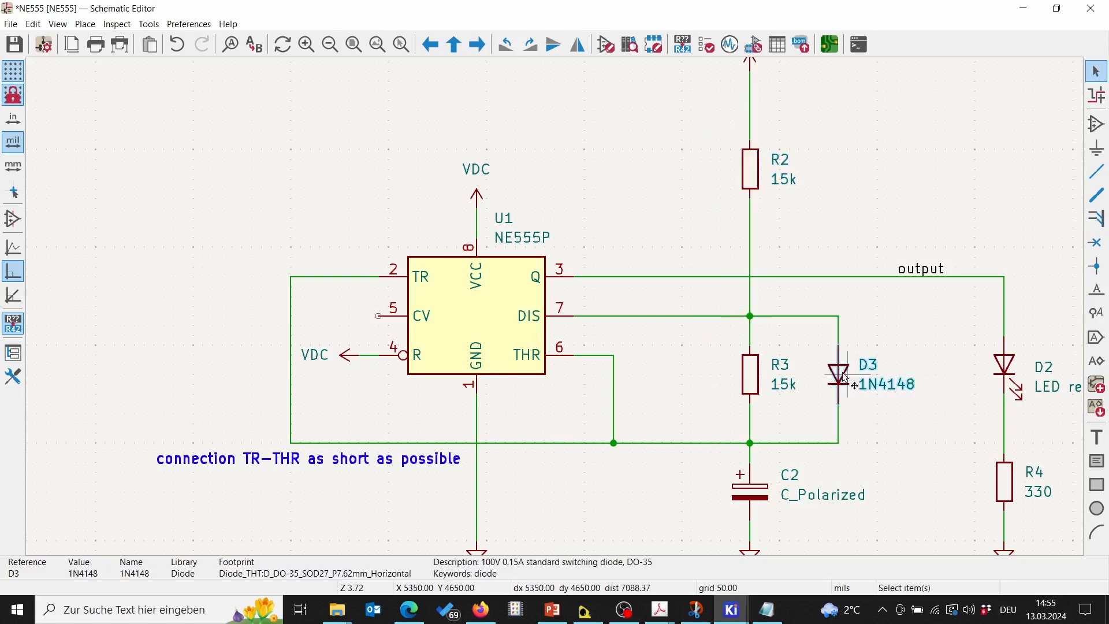
click(754, 497)
mouse_move(754, 498)
mouse_down()
mouse_move(785, 498)
mouse_move(763, 495)
mouse_up()
key(Escape)
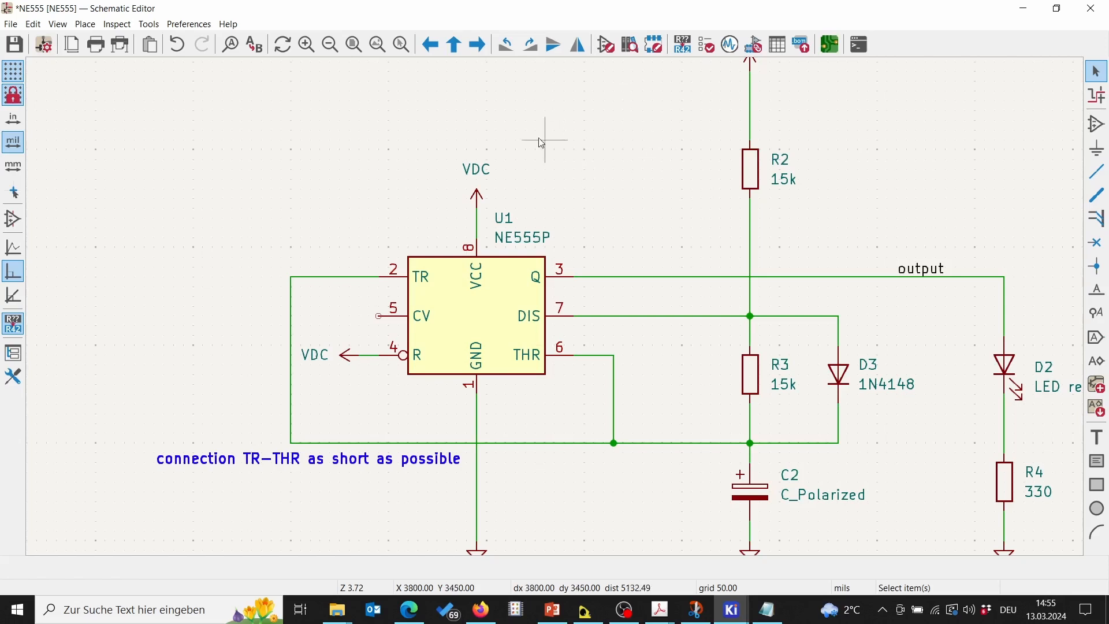
Run the electrical rules check with its window moved clear of the circuit
click(353, 44)
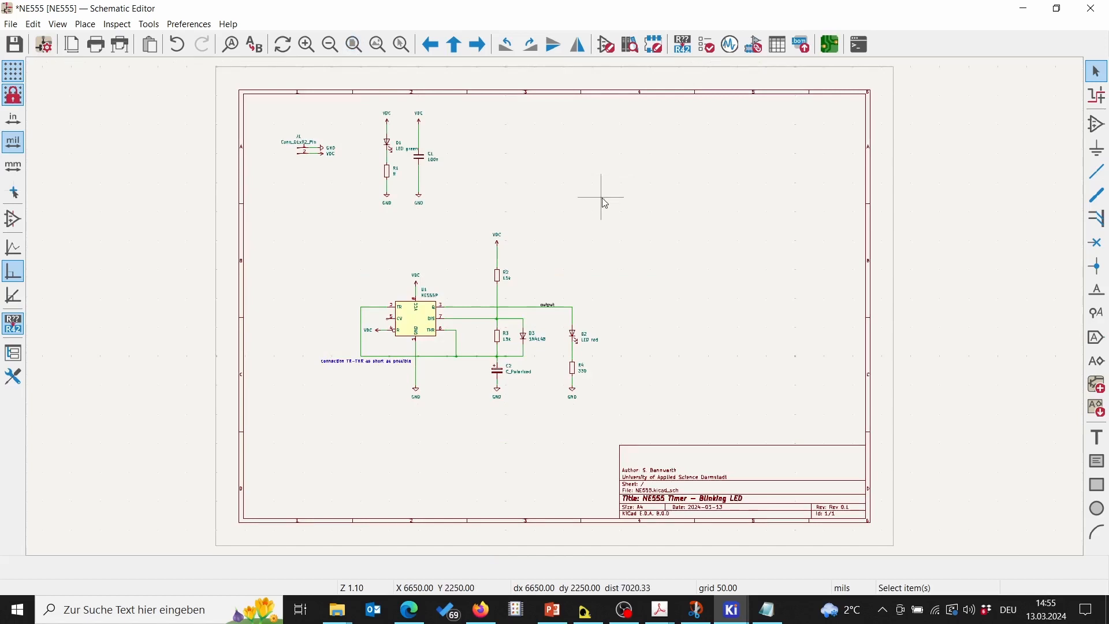
click(705, 45)
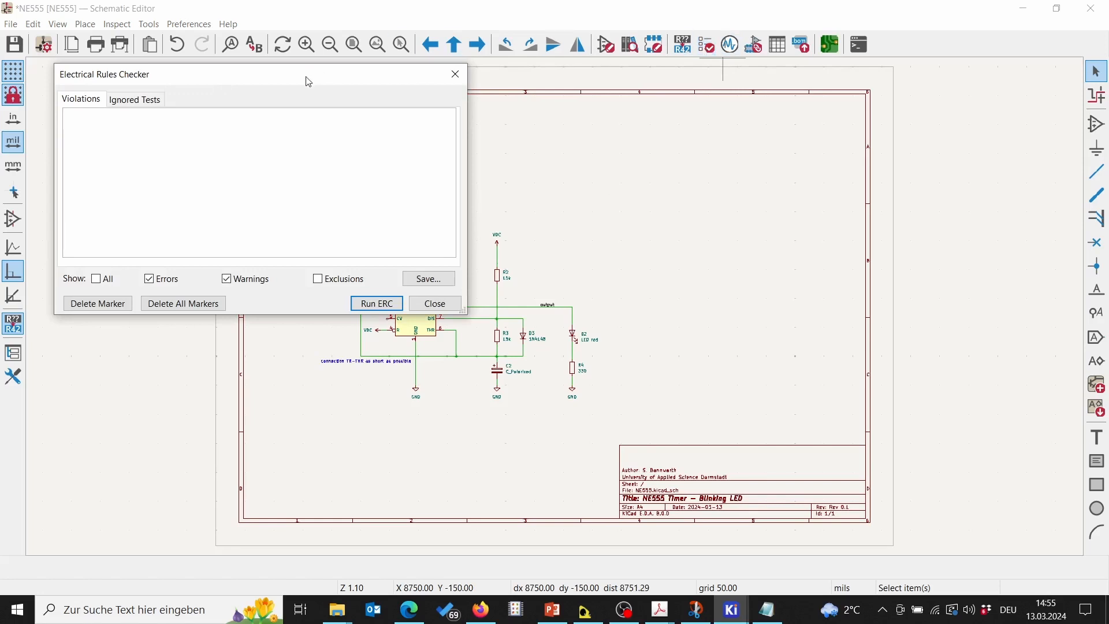
drag(309, 82, 868, 93)
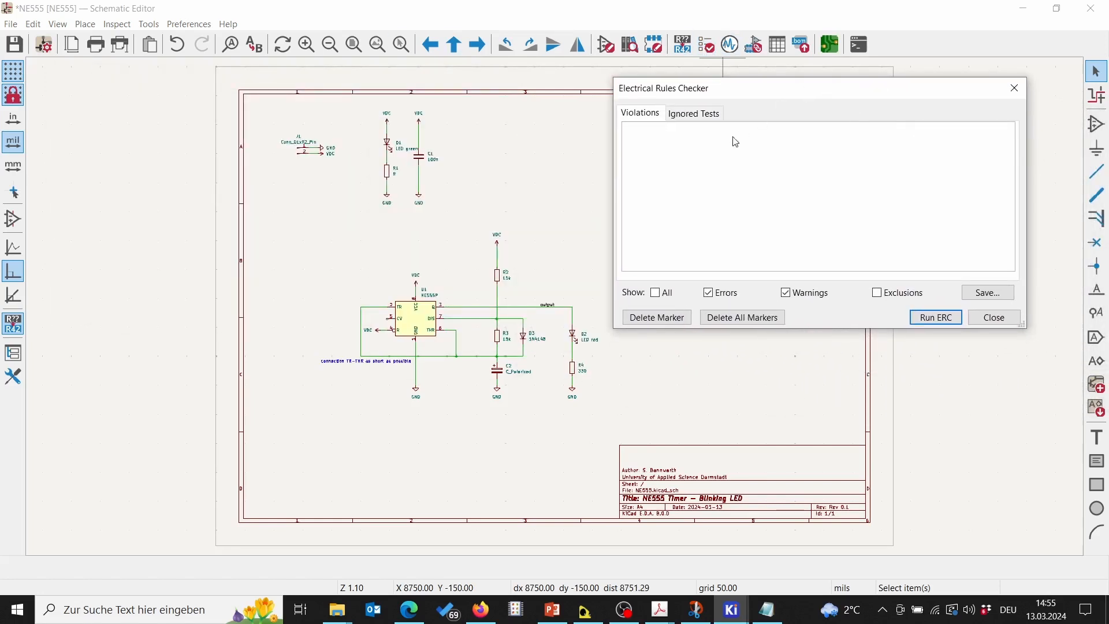
click(656, 296)
click(879, 295)
click(924, 318)
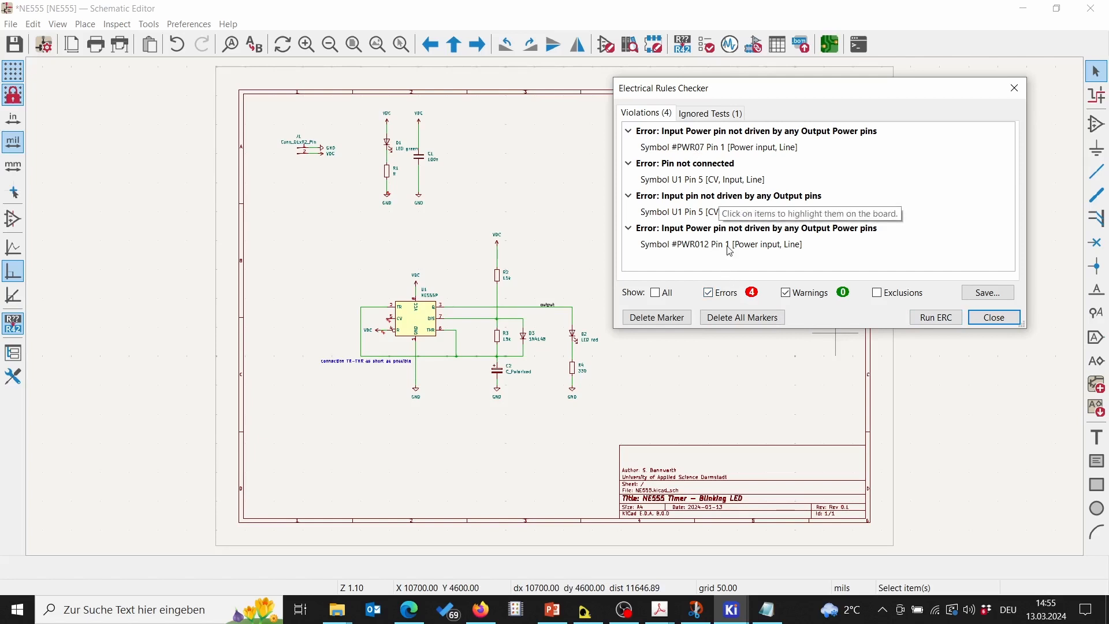
Examine each reported electrical rules violation and locate its marker in the schematic
click(720, 134)
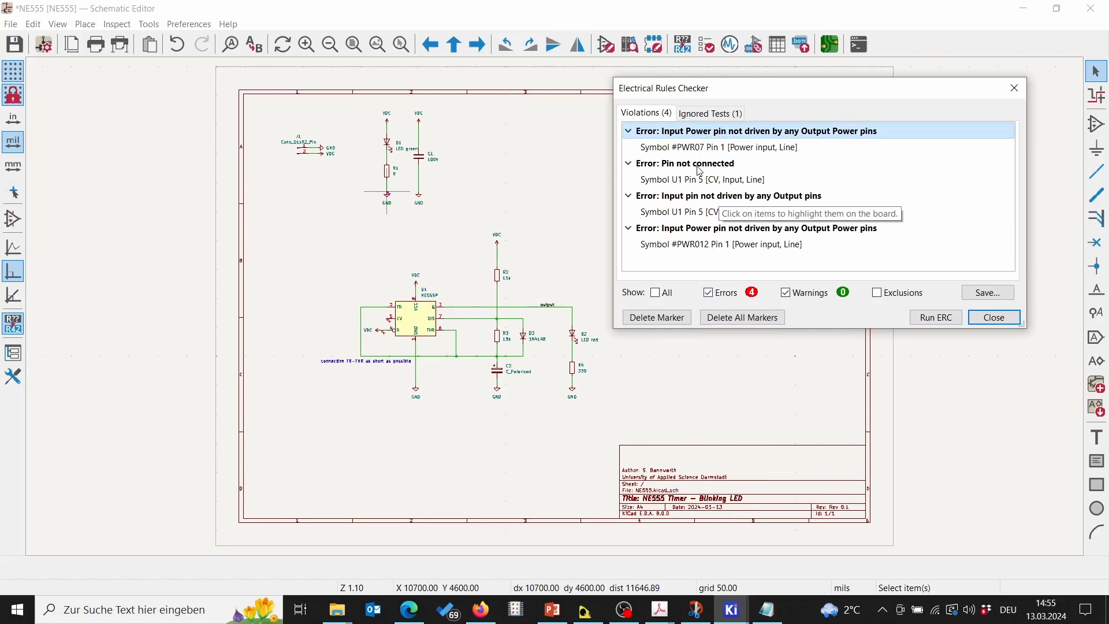
click(700, 168)
click(704, 132)
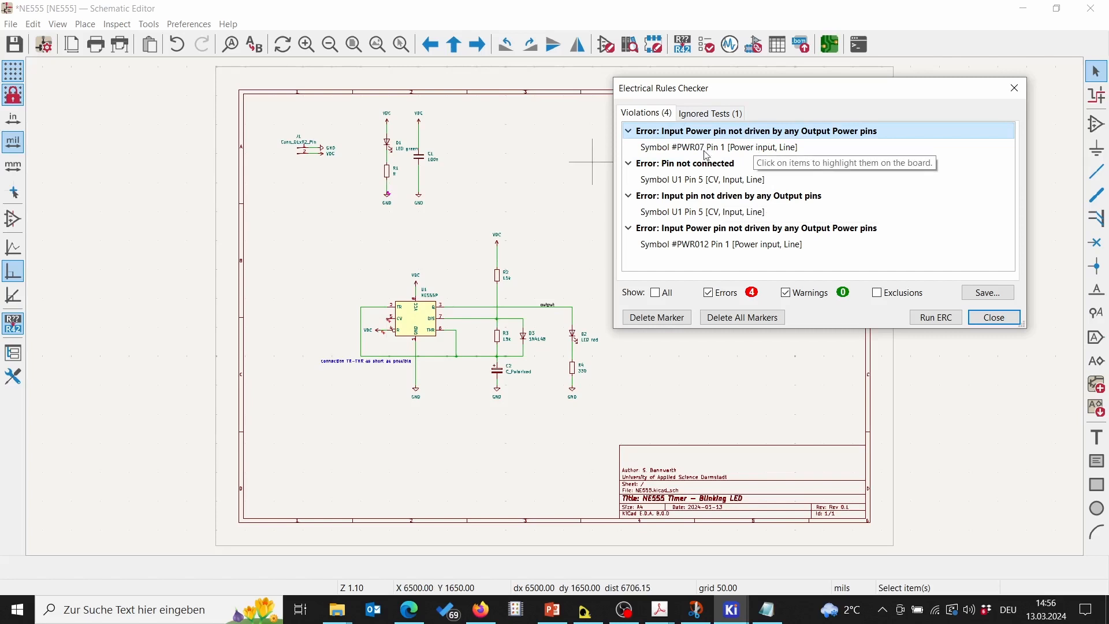
click(701, 169)
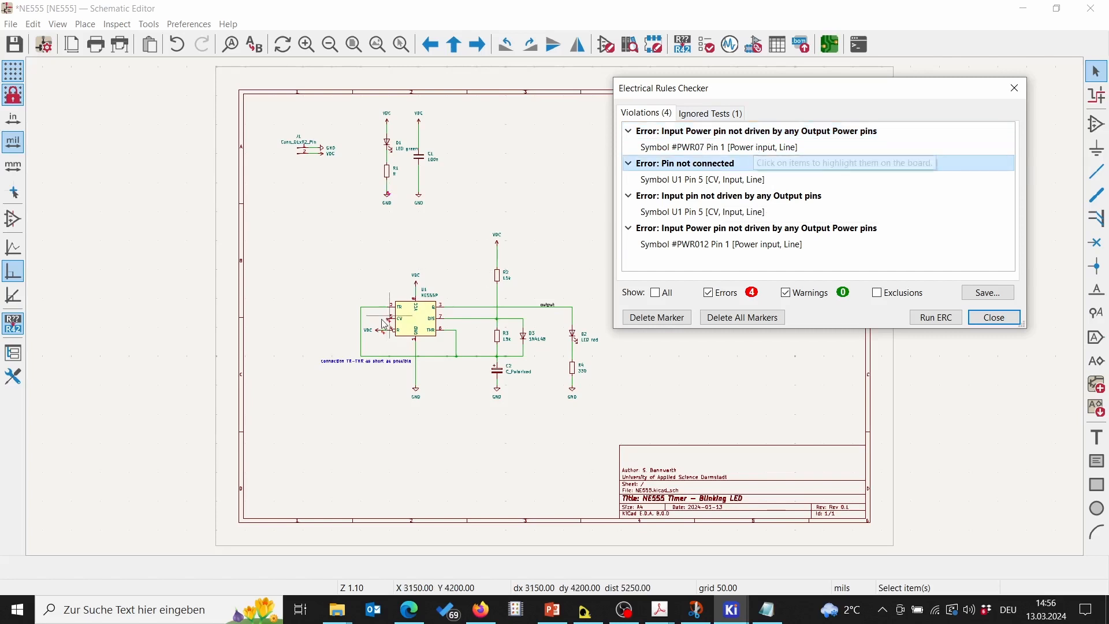
scroll(386, 323, up, 5)
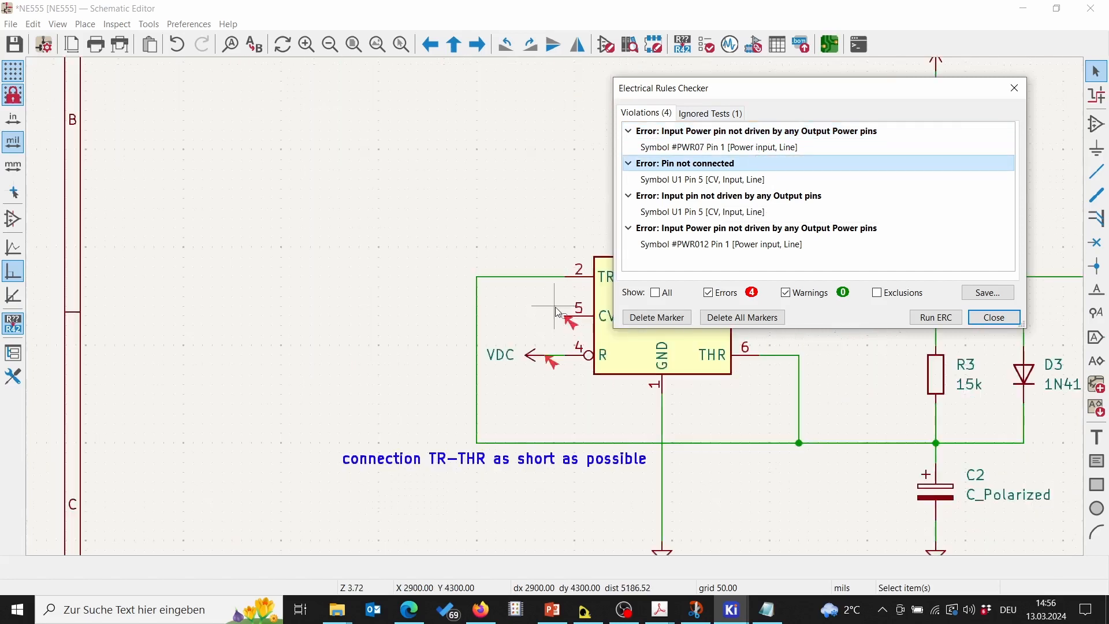
click(713, 136)
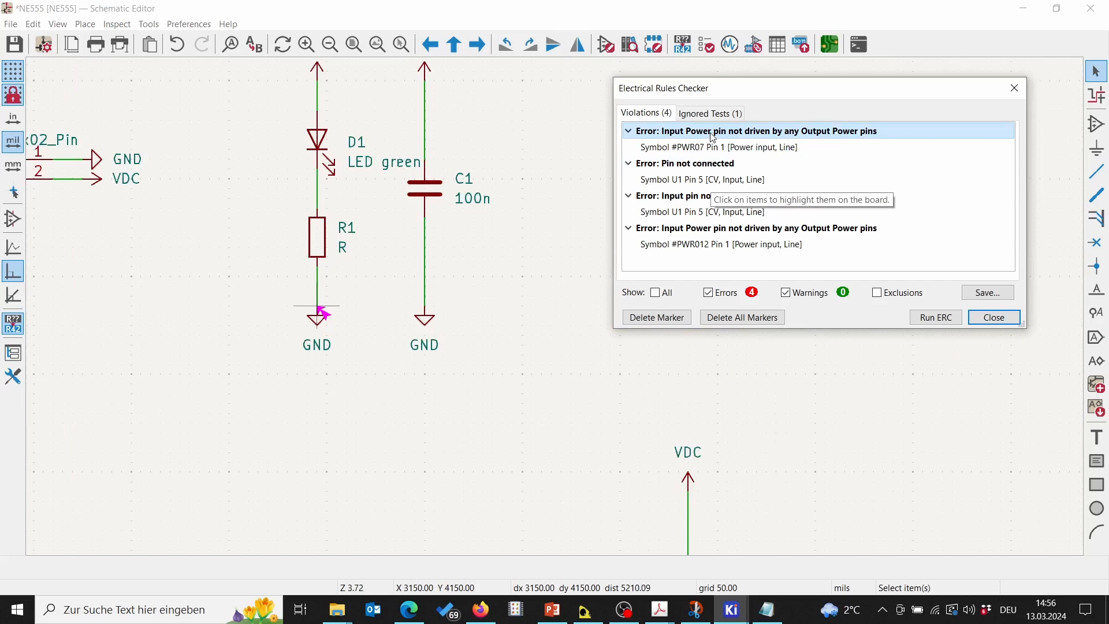
click(675, 201)
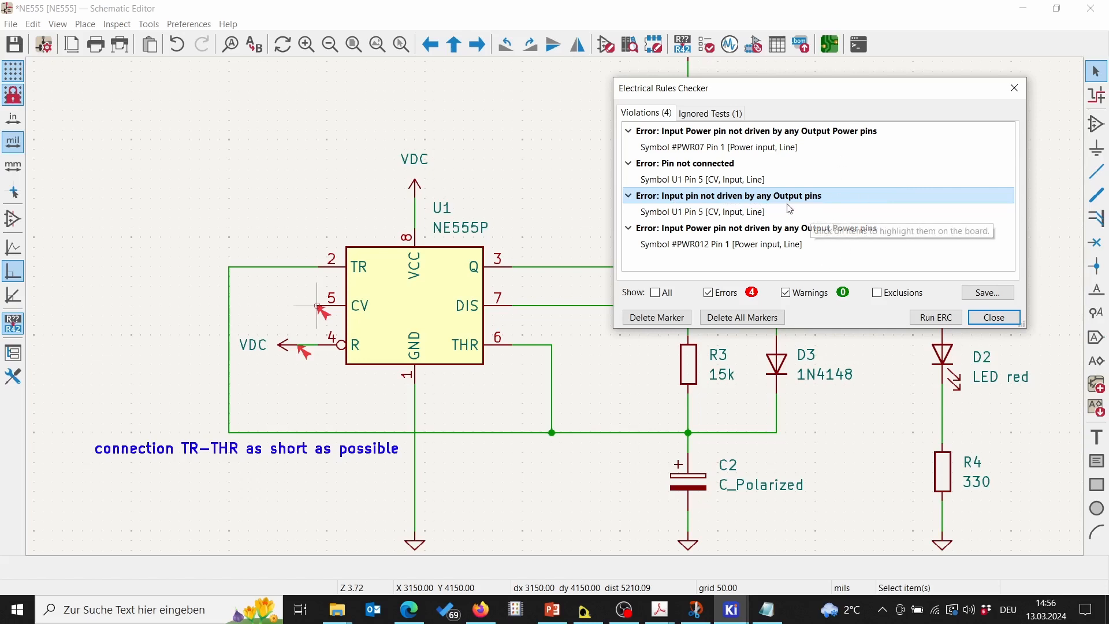
click(792, 233)
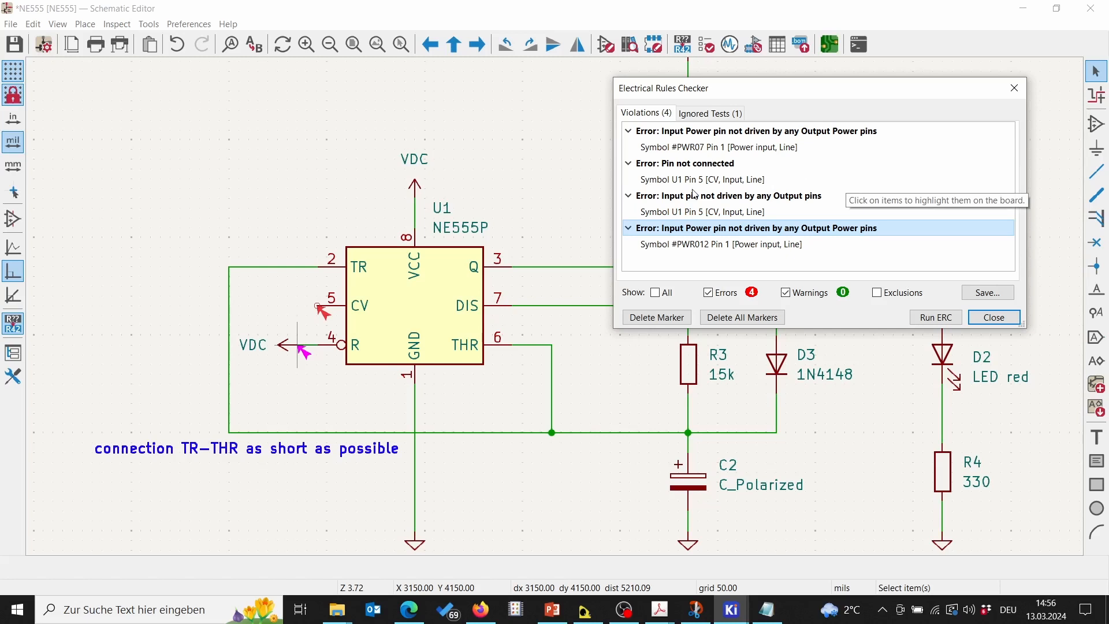
click(696, 133)
click(691, 165)
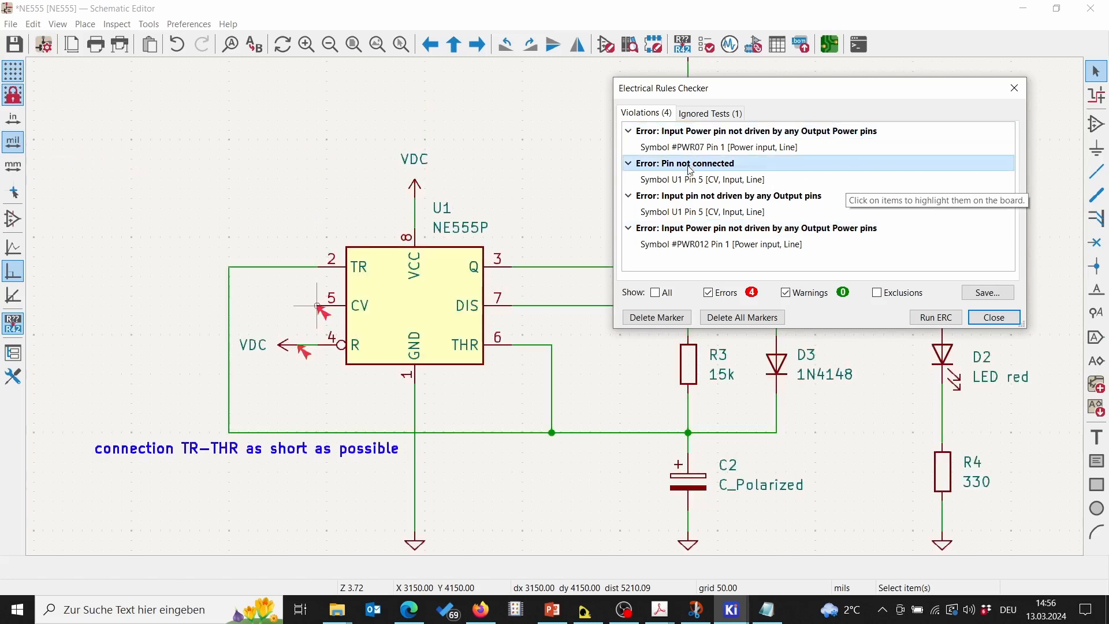
click(691, 197)
click(693, 227)
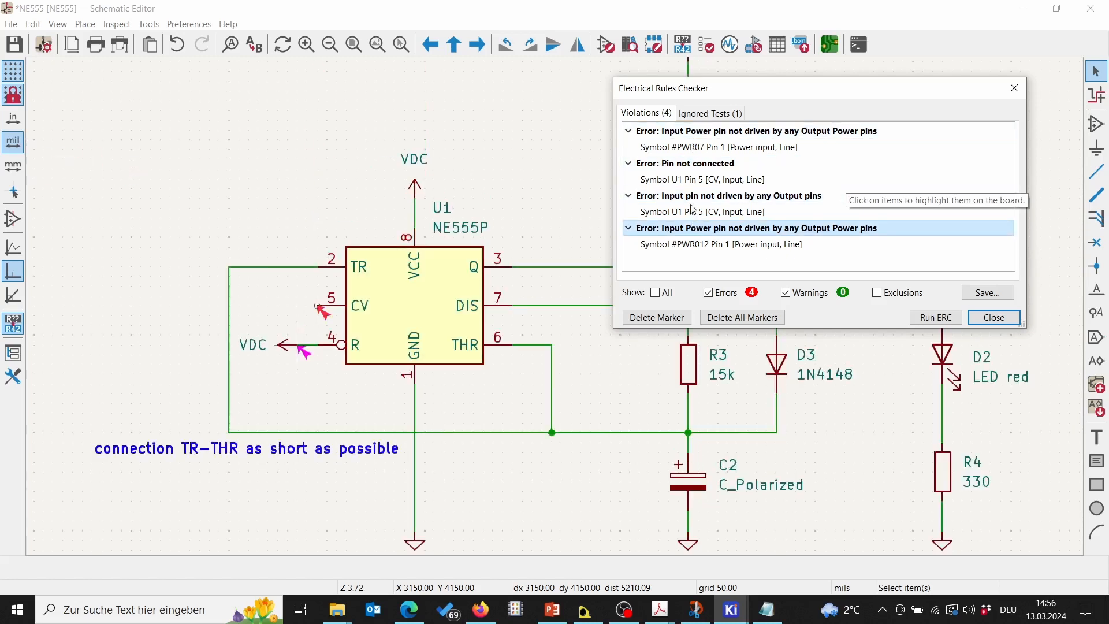
click(693, 210)
click(692, 196)
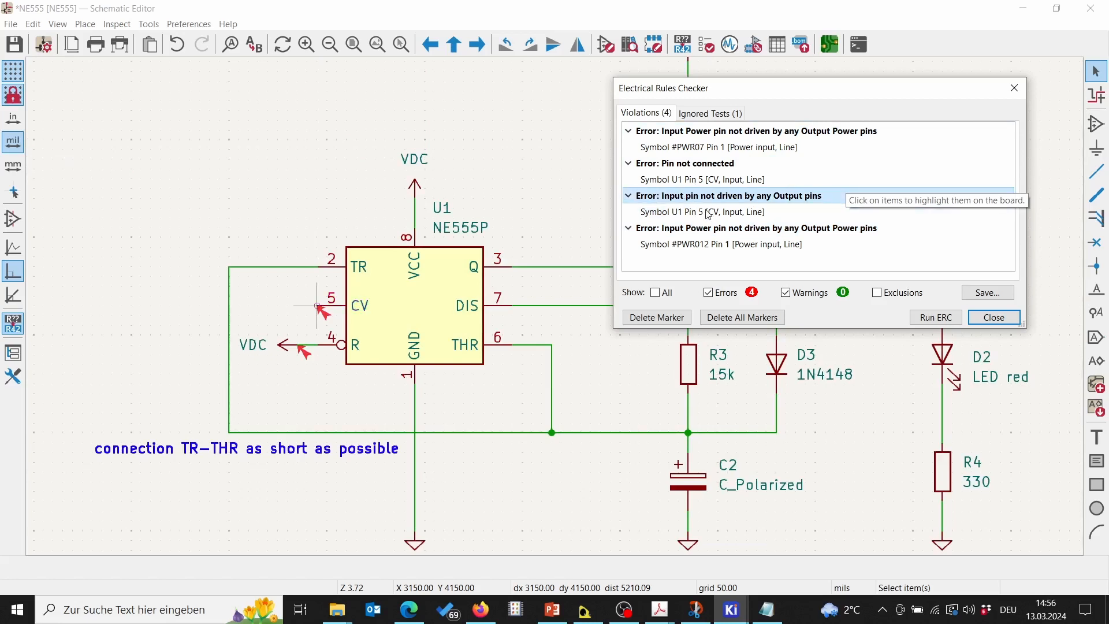
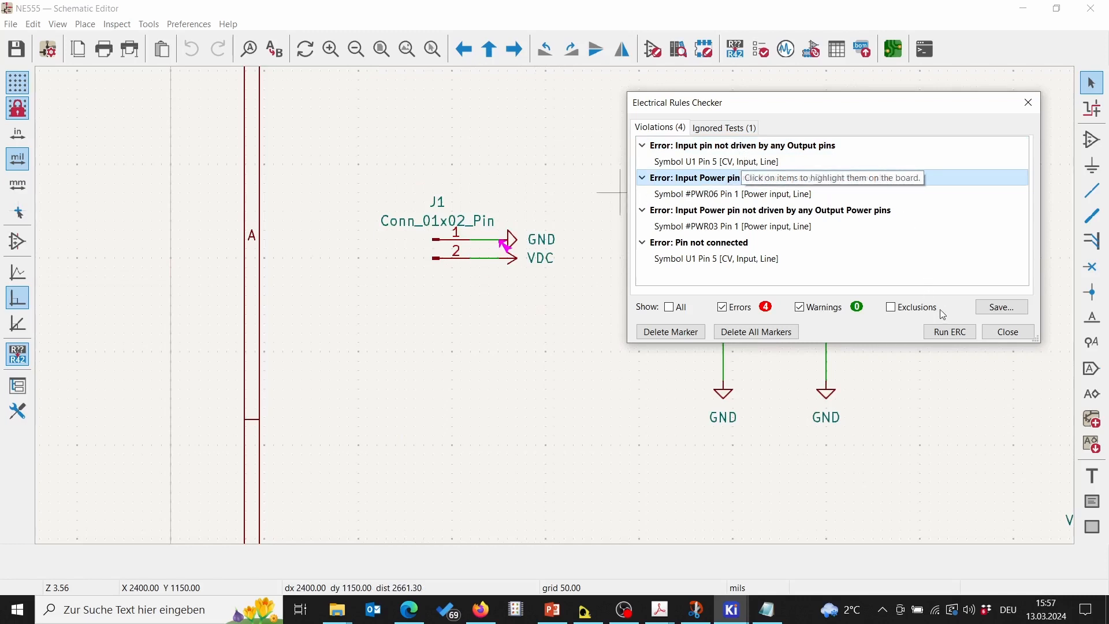
Close the rules checker and place a PWR_FLAG power symbol on the GND wire at J1 pin 1
click(1008, 332)
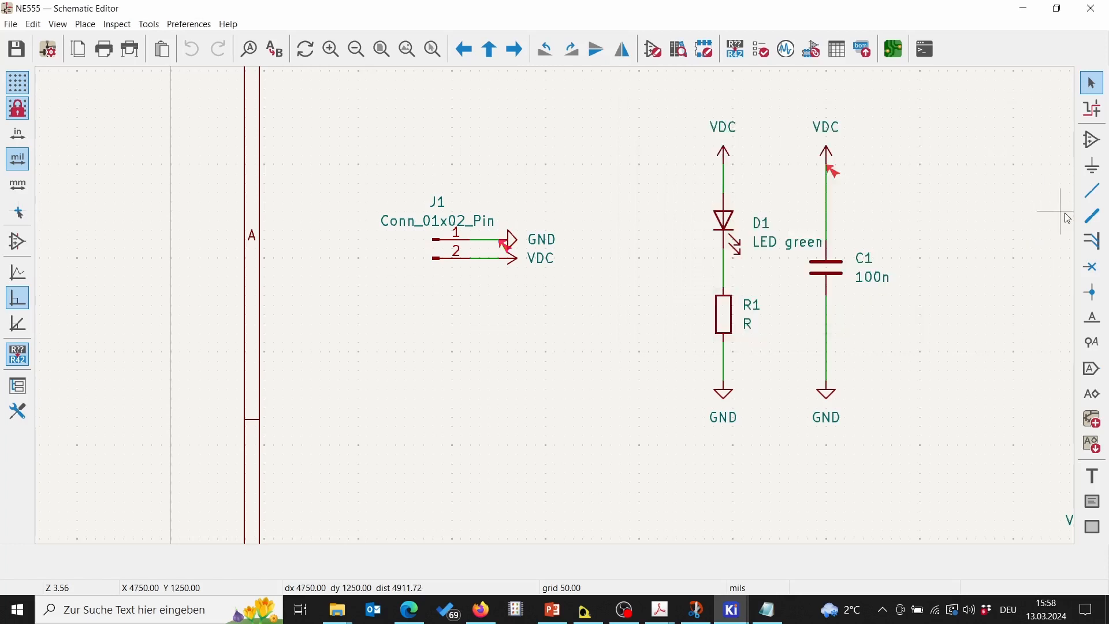
click(1091, 167)
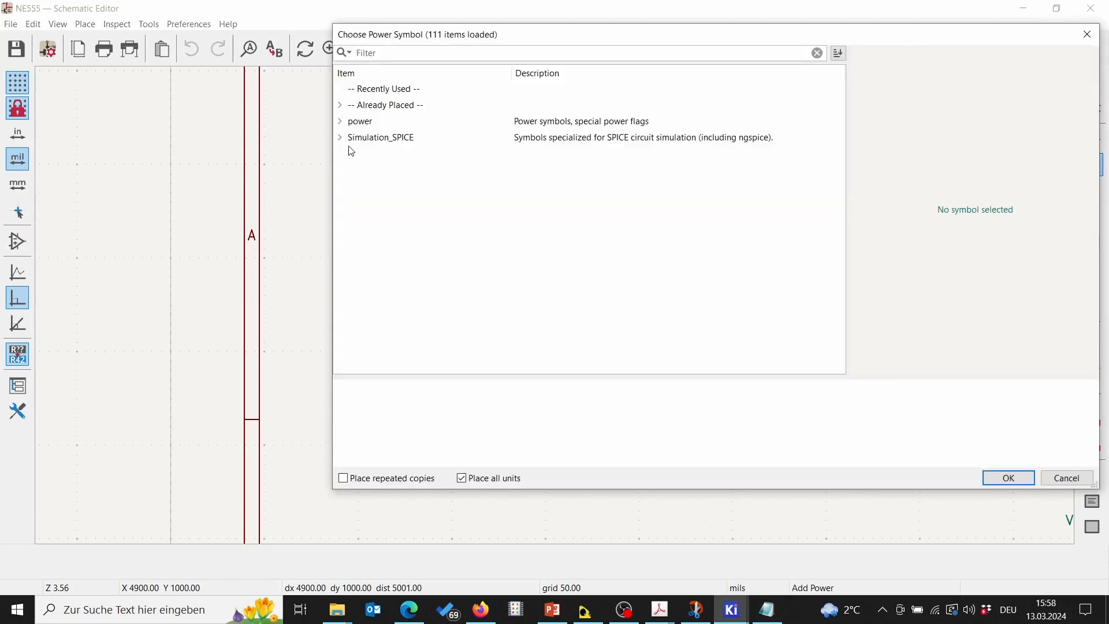
text(pwr_)
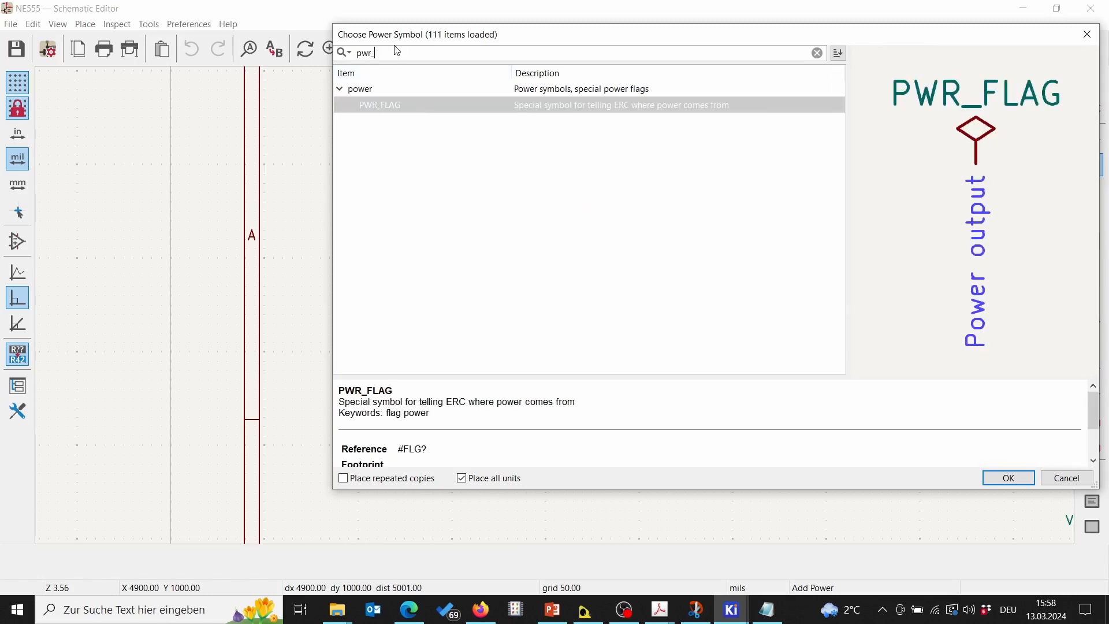
click(403, 109)
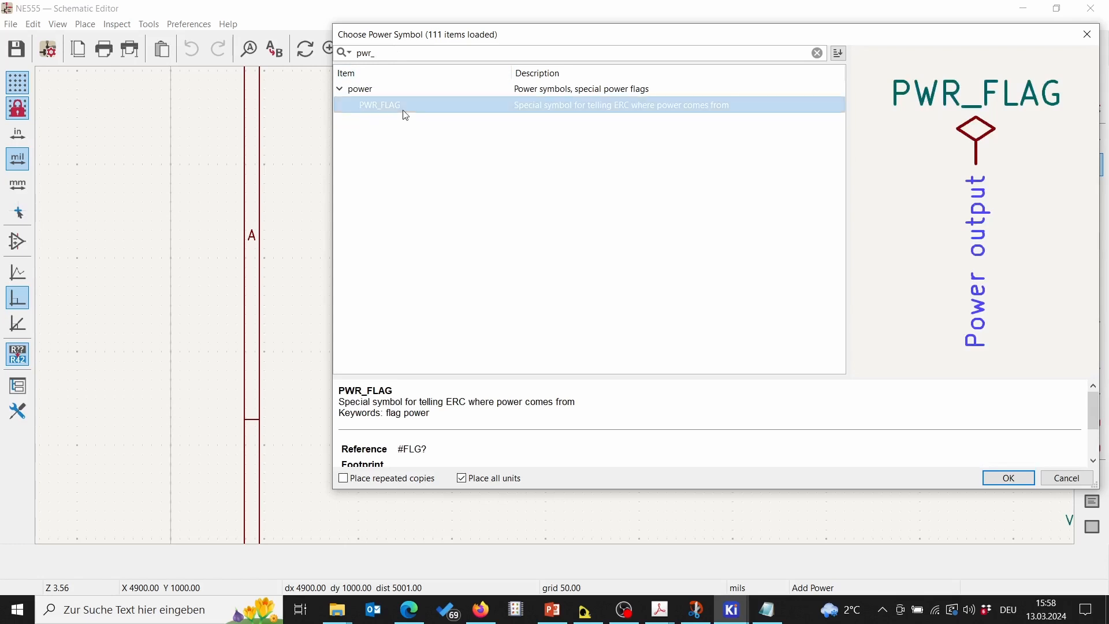
click(1024, 480)
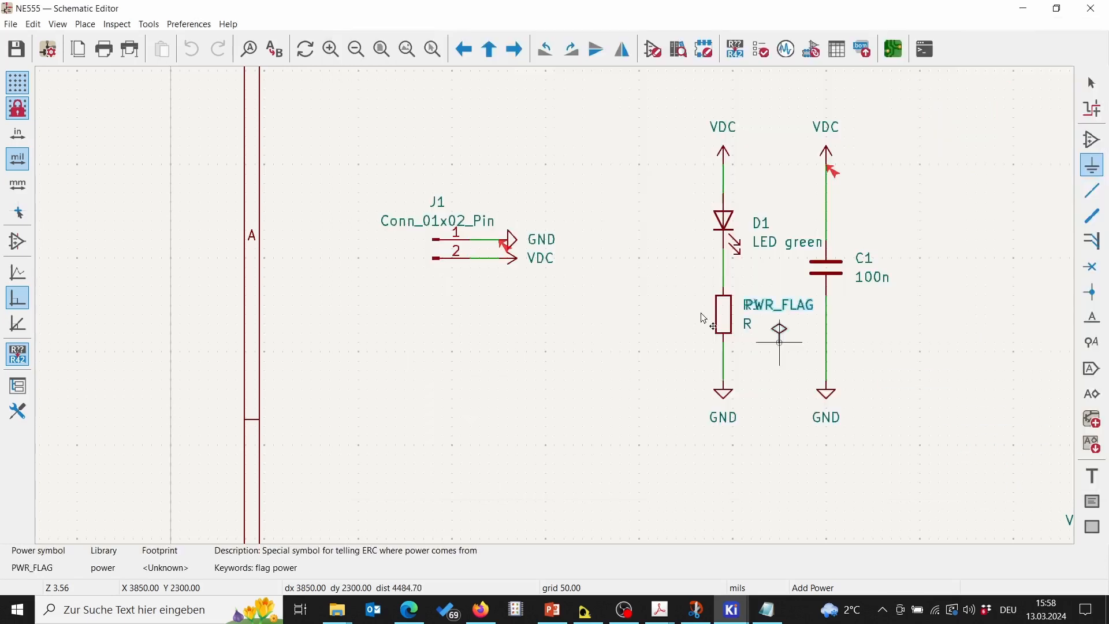
click(489, 240)
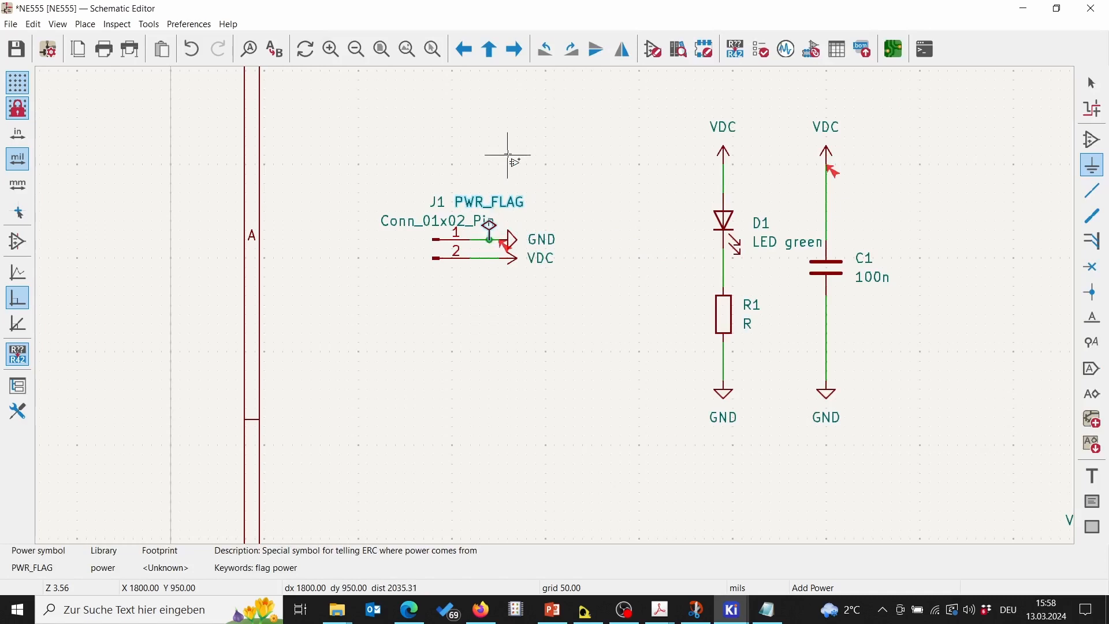
Place a second PWR_FLAG, rotated 180 degrees, on the VDC wire at J1 pin 2 and save the schematic
click(490, 262)
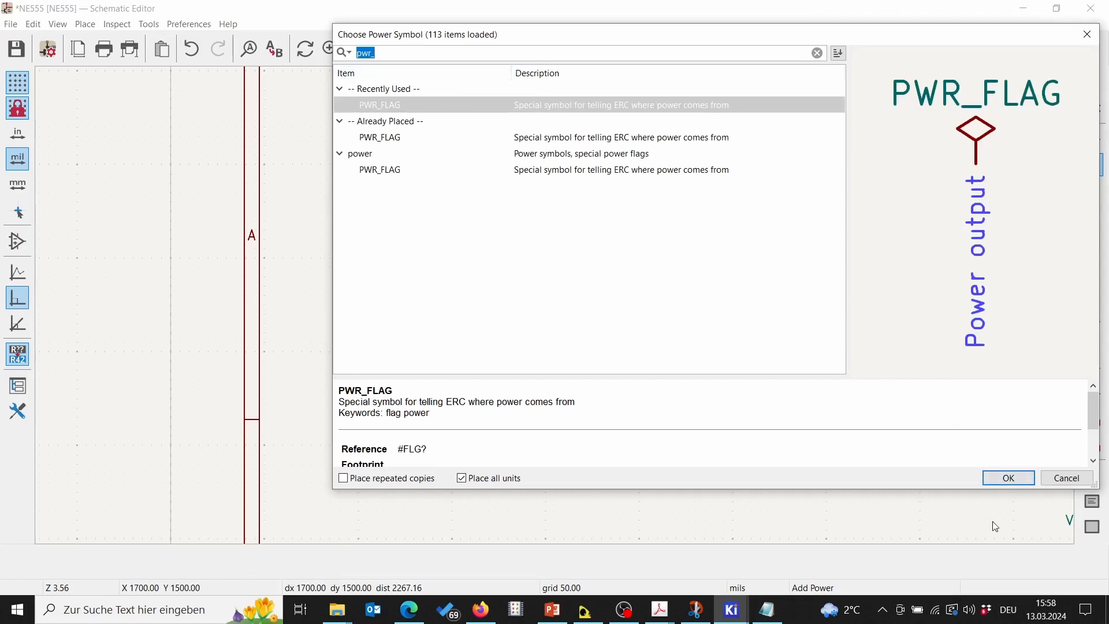
click(1009, 478)
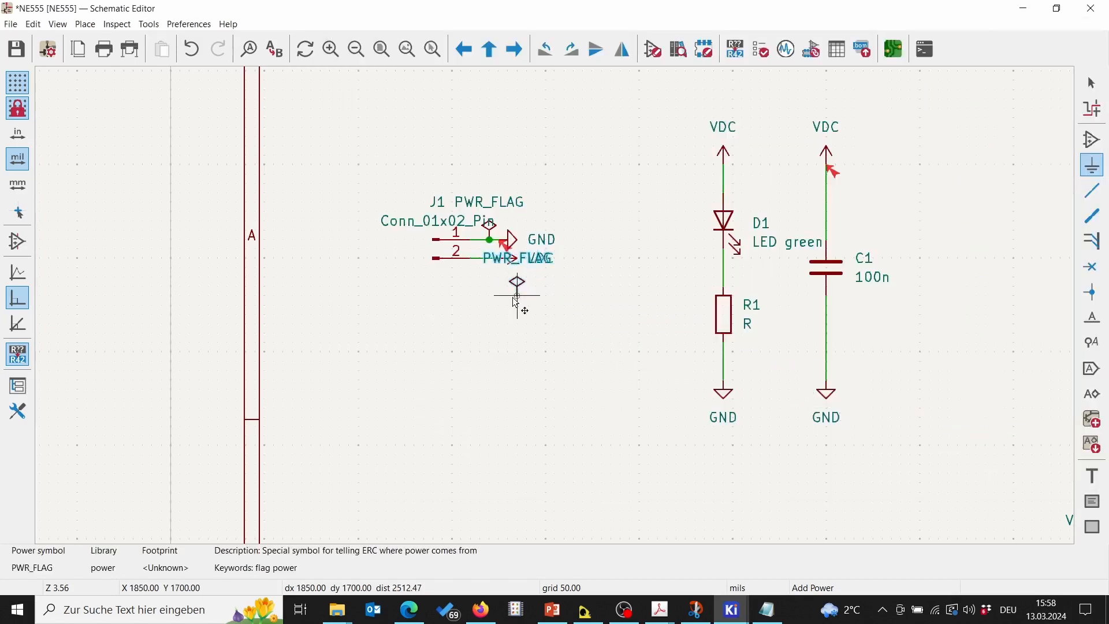
key(r)
key(r)
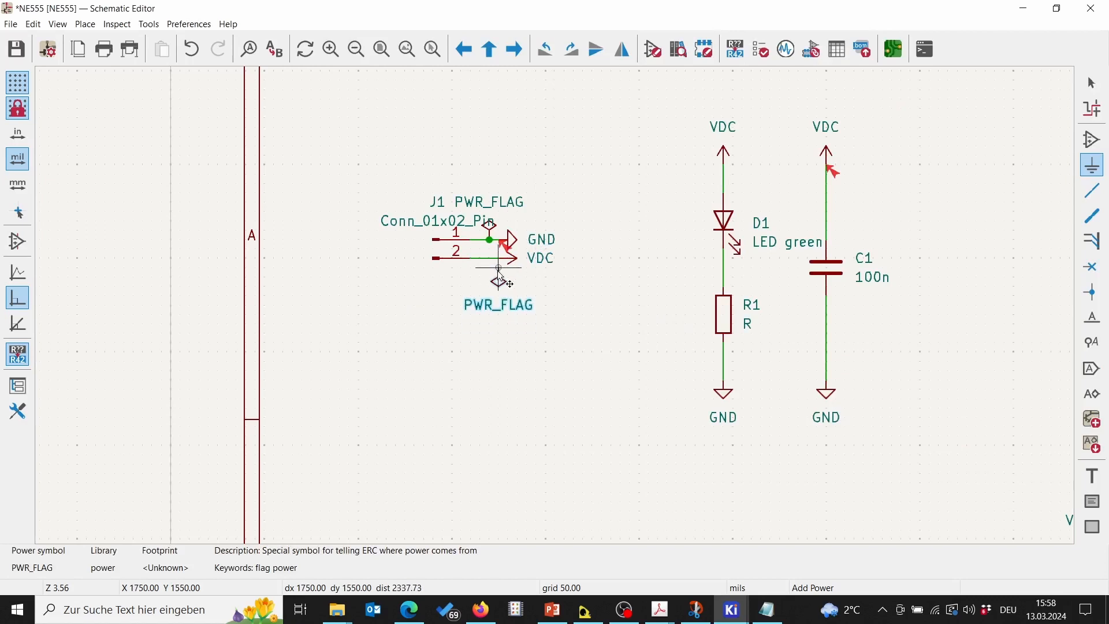
click(489, 258)
key(Escape)
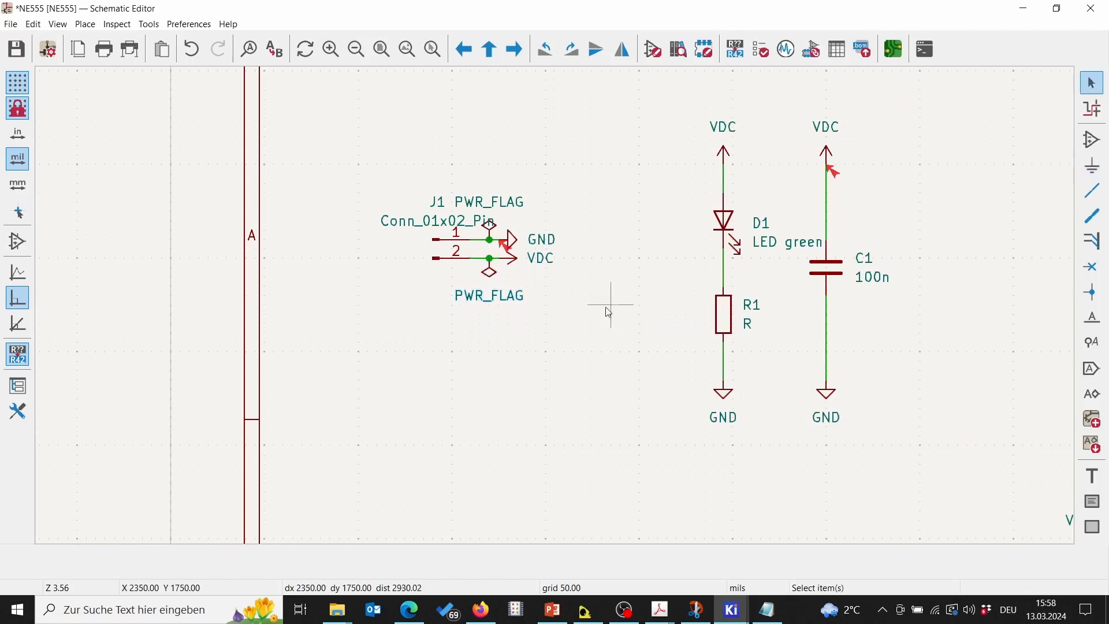
click(16, 49)
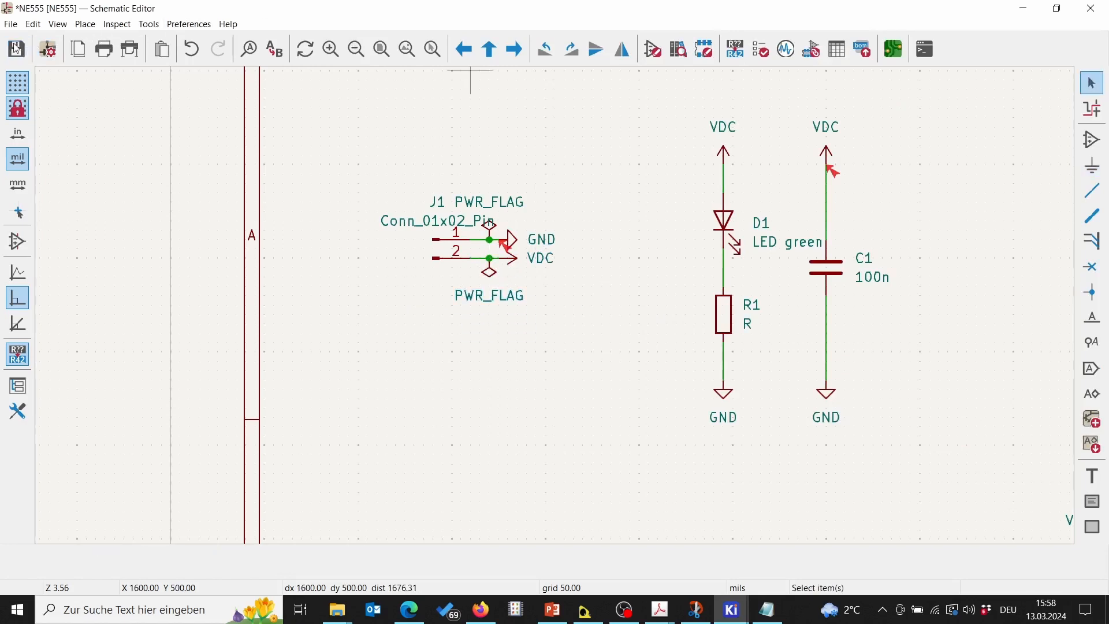
Move the upper PWR_FLAG label aside, then turn J1's Conn_01x02_Pin label vertical and place it left of the connector
drag(507, 208, 538, 211)
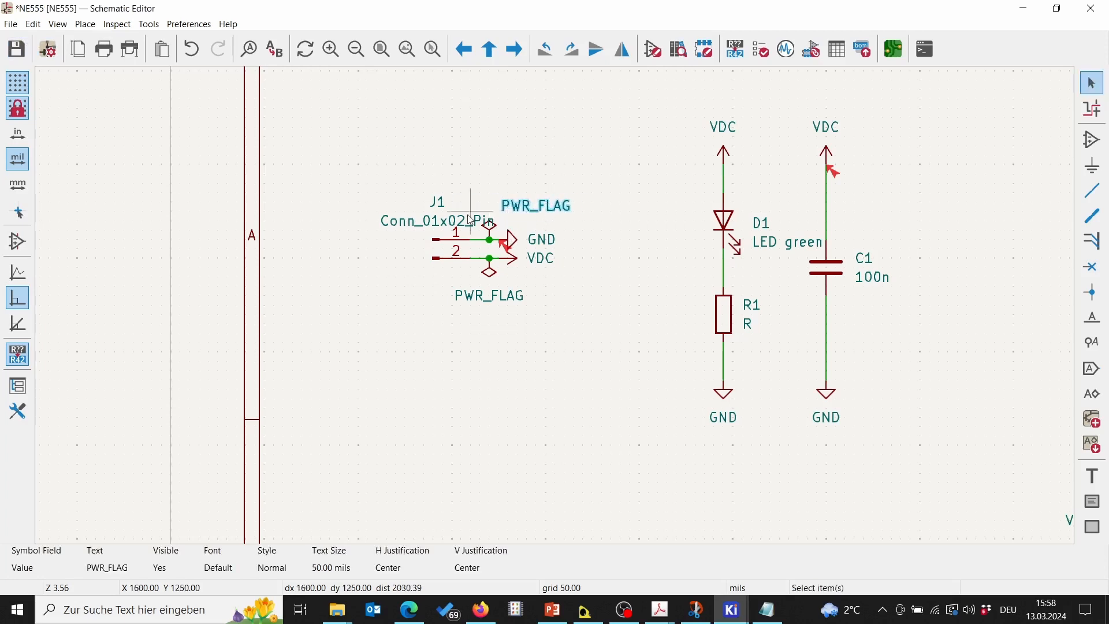
click(435, 225)
drag(434, 226, 399, 223)
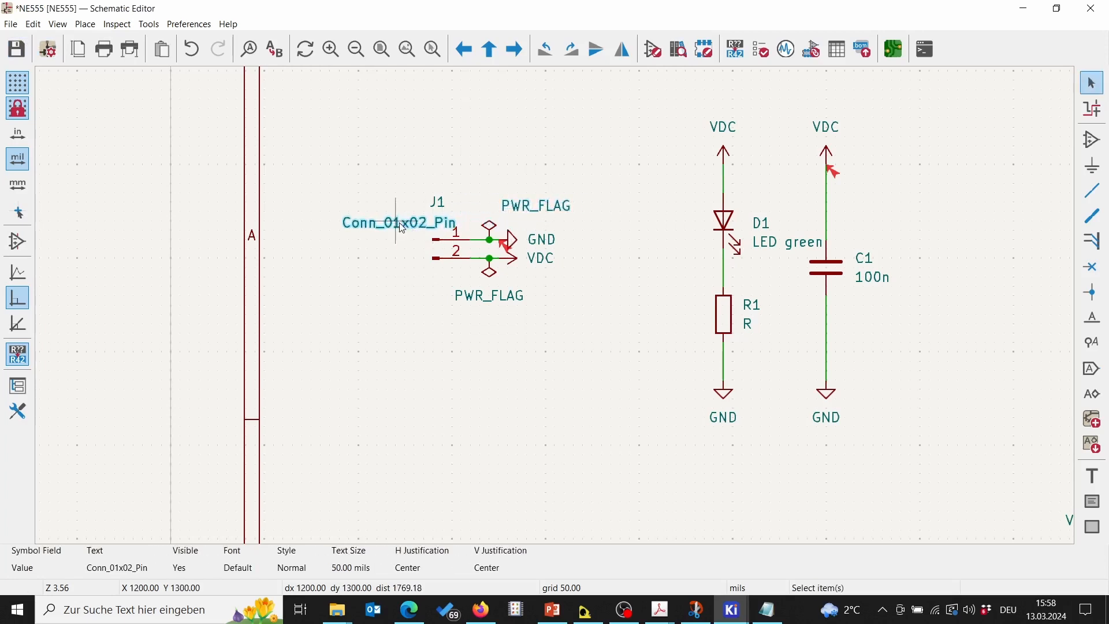
key(r)
key(r)
key(r)
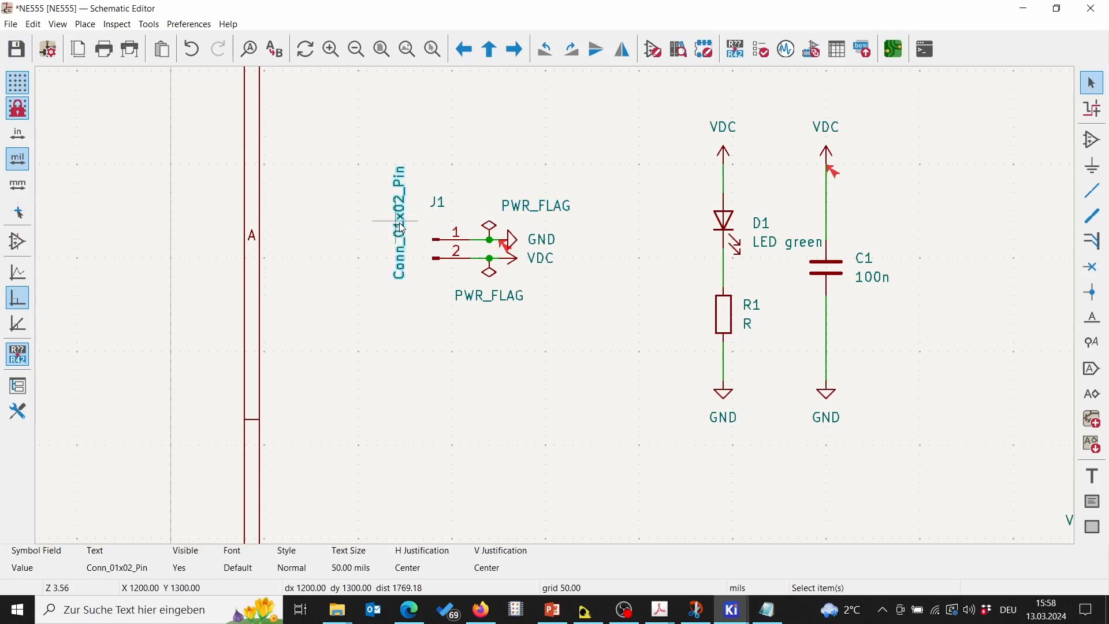
drag(402, 227, 407, 245)
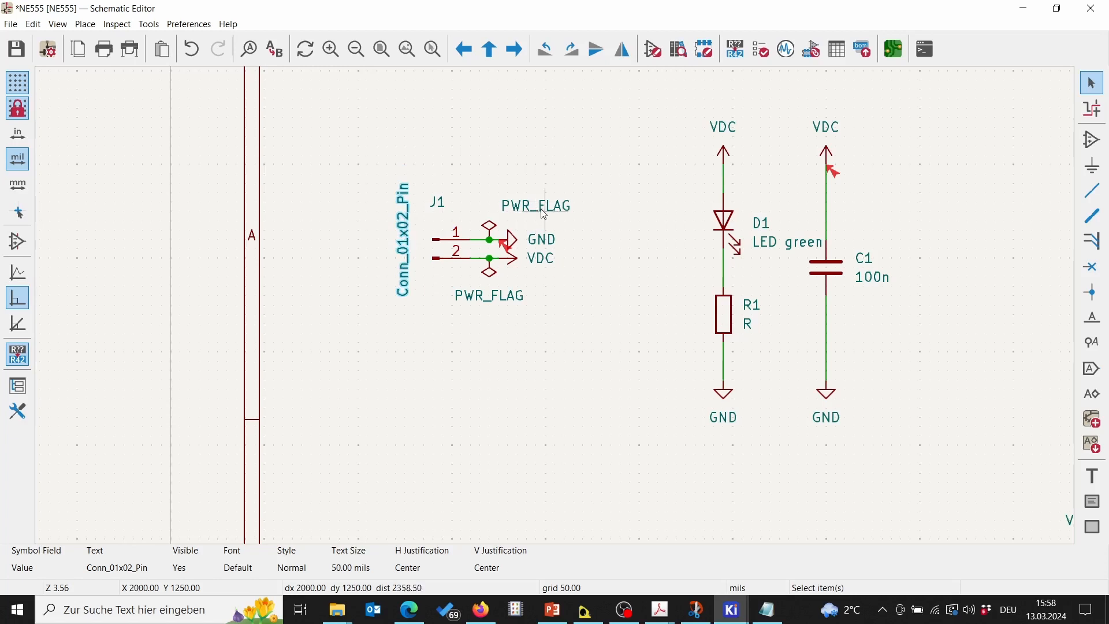
Centre the upper PWR_FLAG label above its flag symbol at J1 pin 1
click(533, 208)
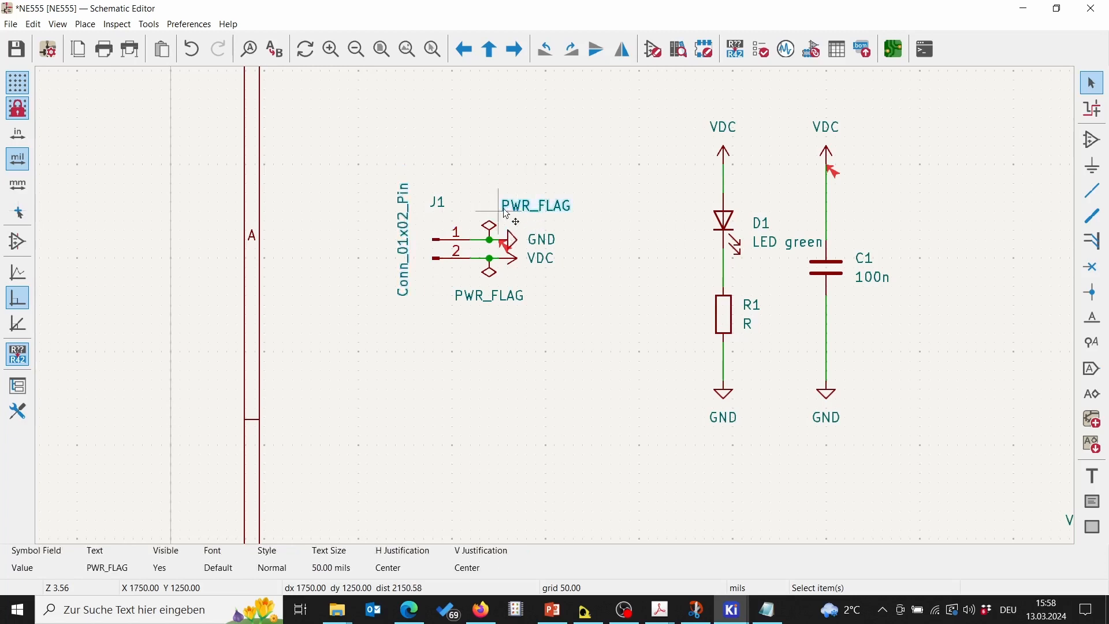
drag(535, 211, 490, 212)
click(559, 167)
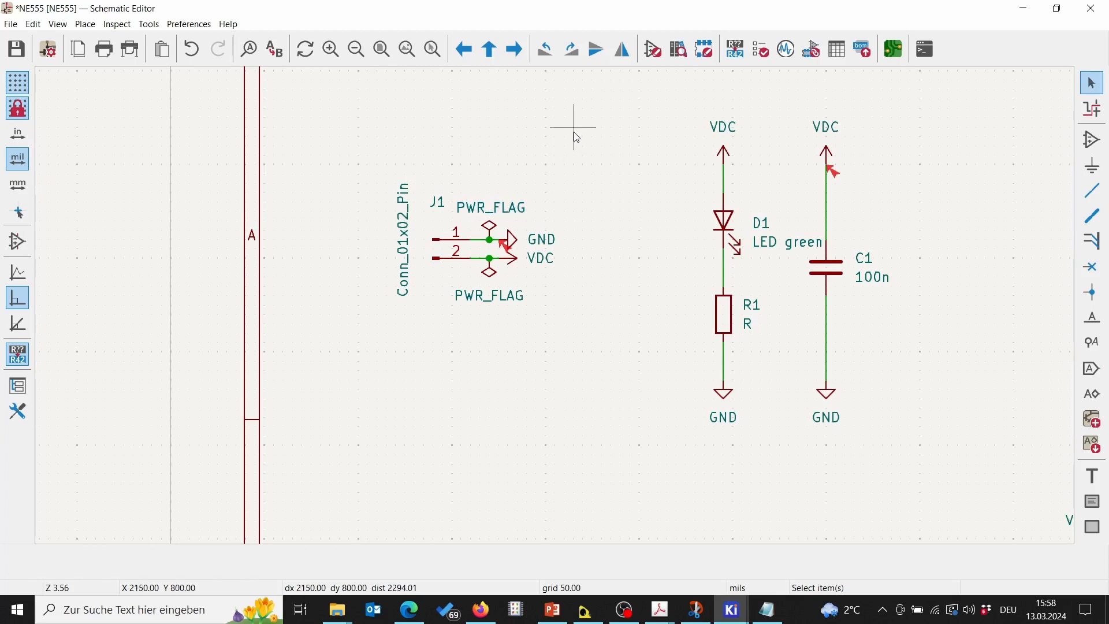
Rerun the electrical rules check, locate the unconnected-pin violation at U1 pin 5 in the schematic and close the checker
scroll(574, 131, right, 1)
middle_drag(889, 314, 830, 288)
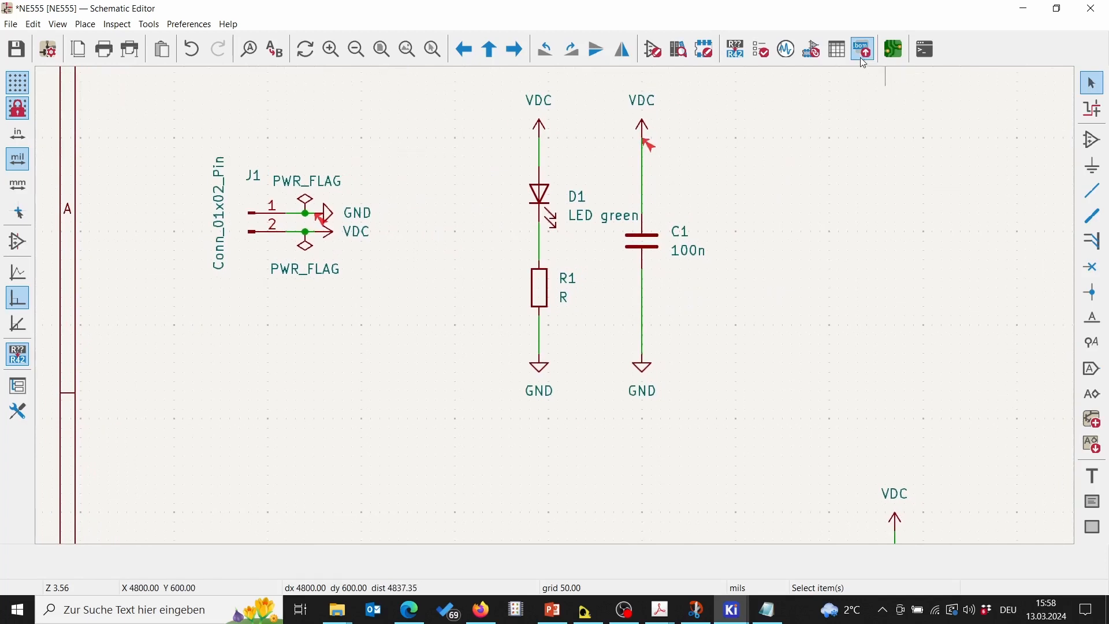
click(761, 50)
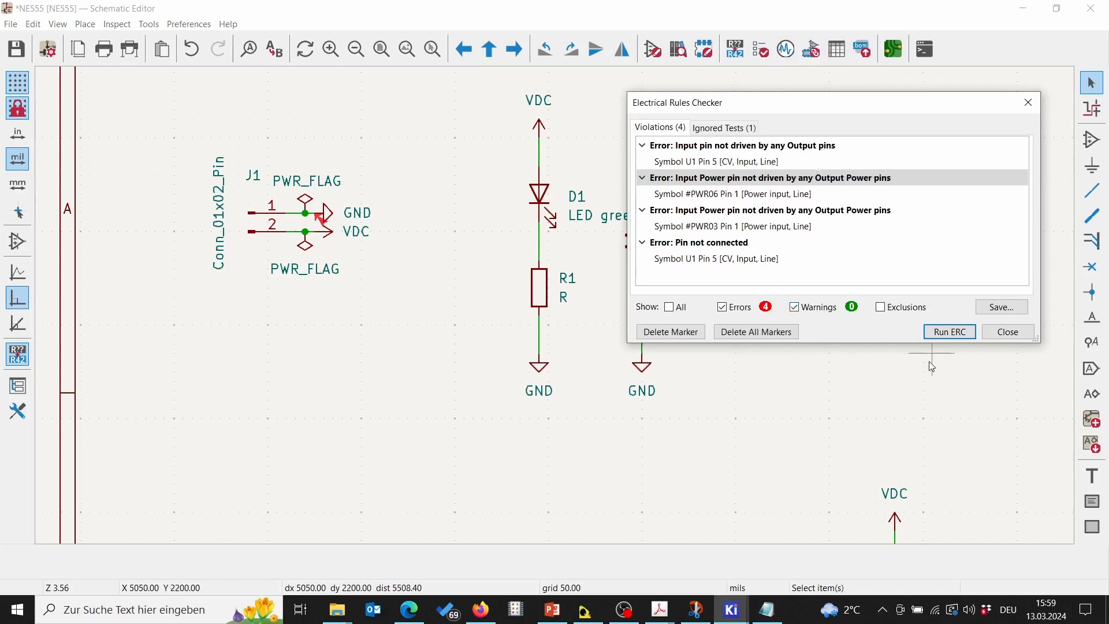
click(944, 334)
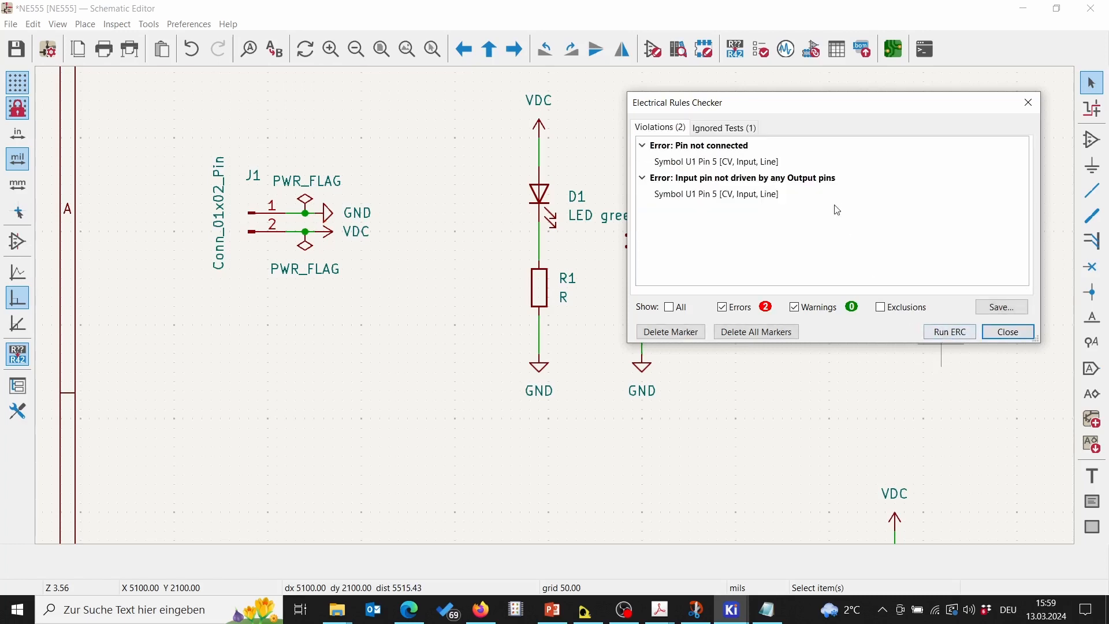
double_click(690, 155)
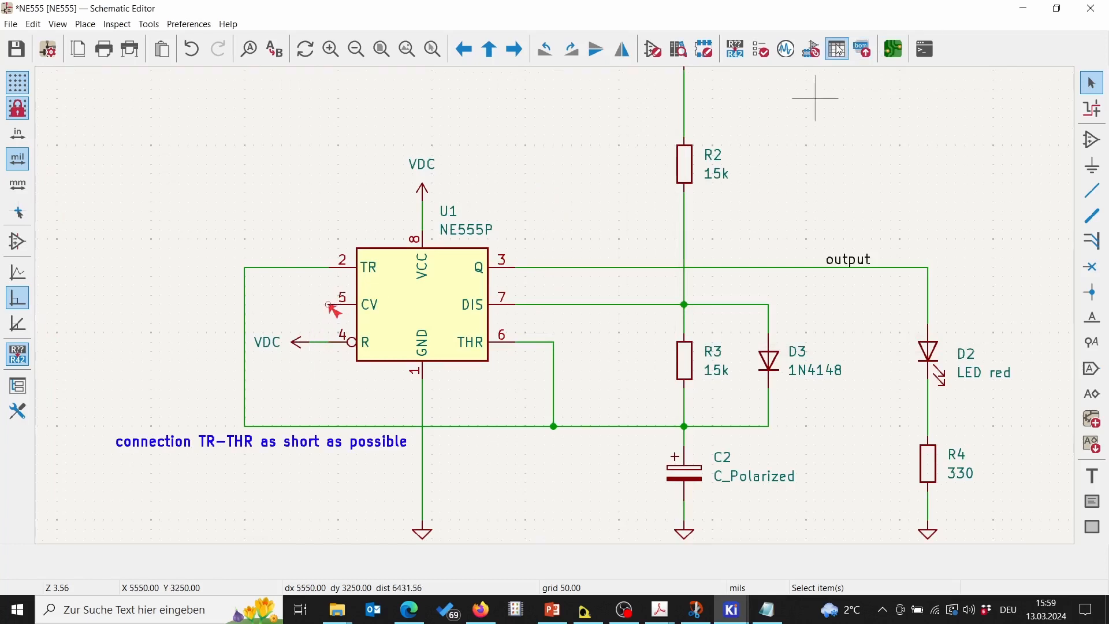
click(764, 53)
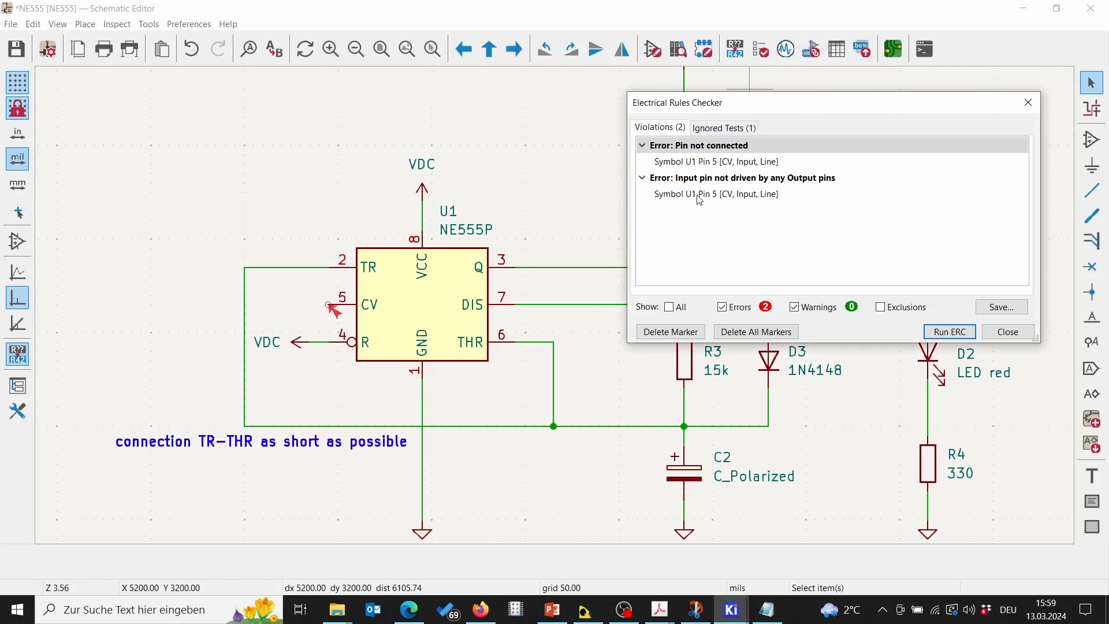
click(1003, 332)
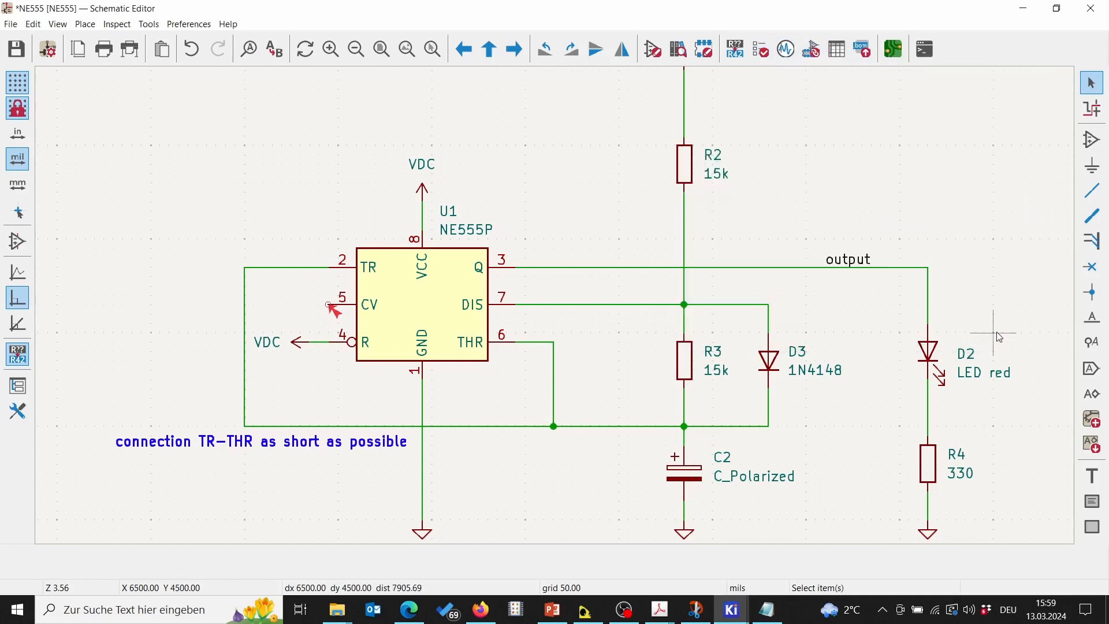
Place a no-connect flag on U1 pin 5 (CV) and save the schematic
click(1091, 267)
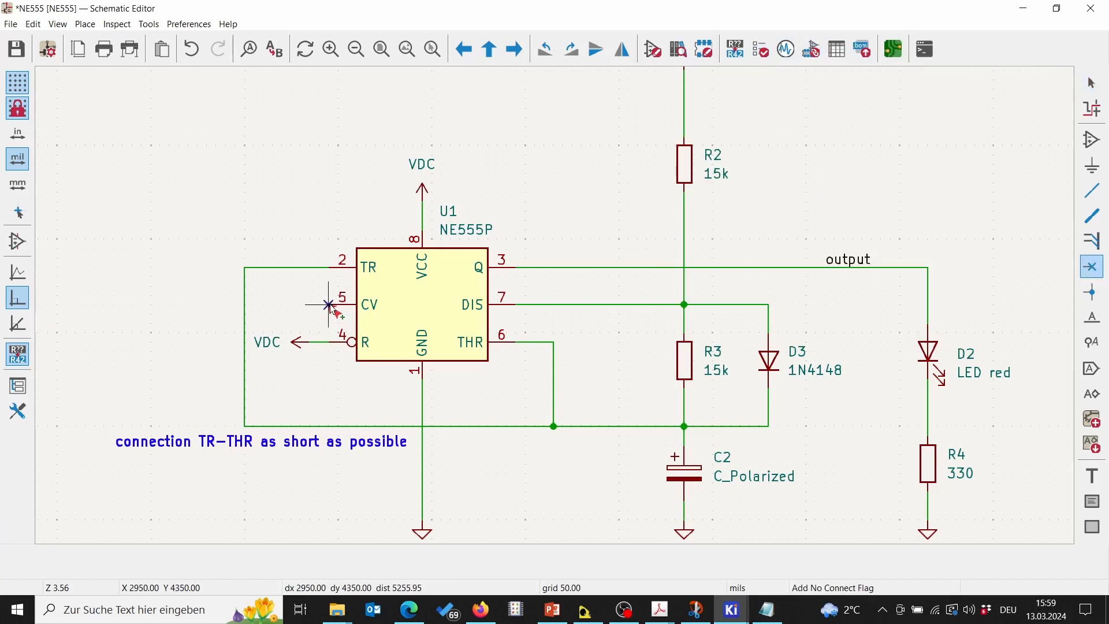
click(328, 304)
key(Escape)
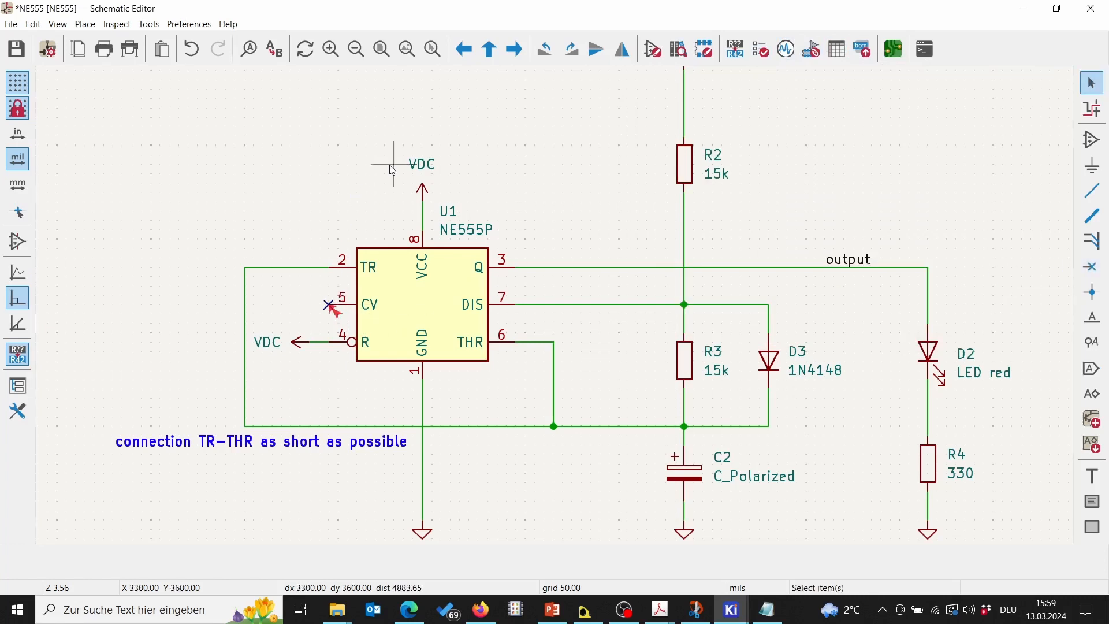
key(ctrl+s)
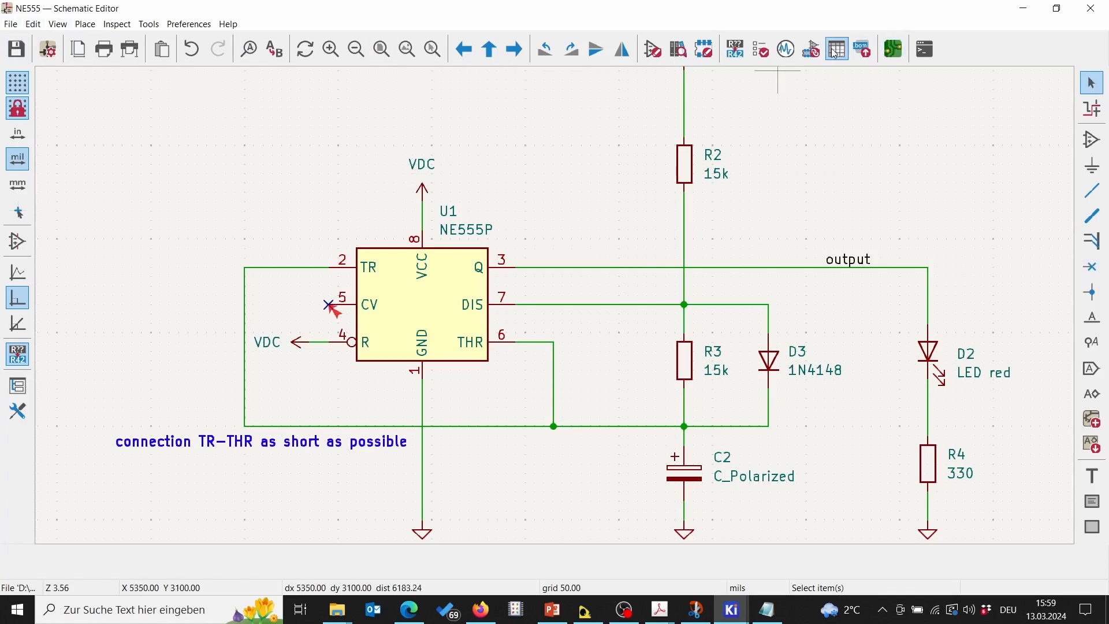
Run the electrical rules check again on the corrected schematic and reposition the checker window
click(759, 51)
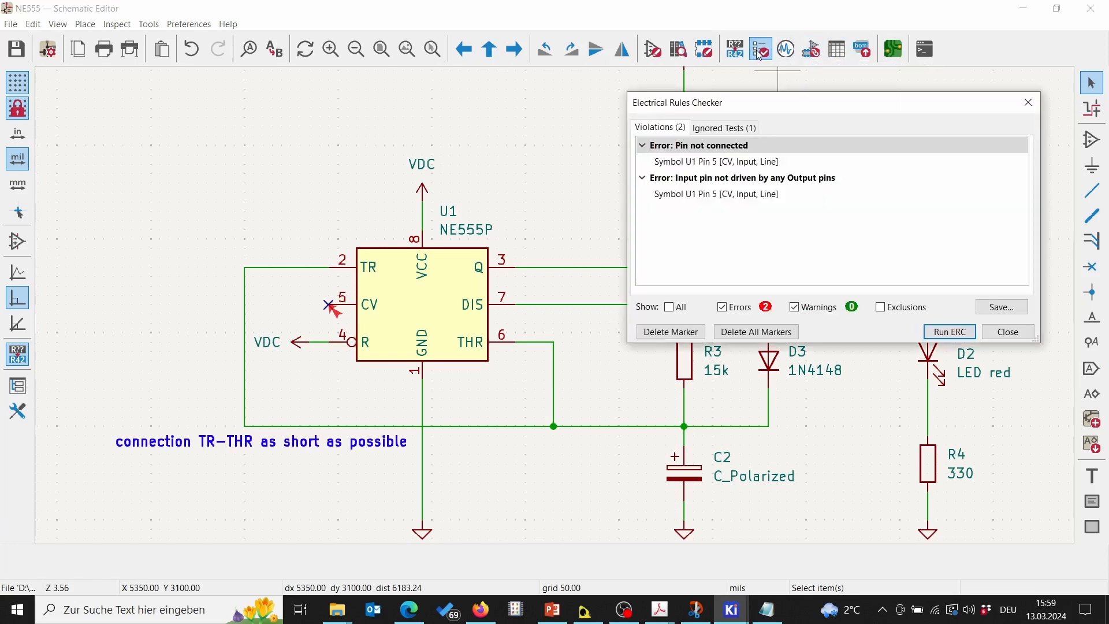
click(947, 335)
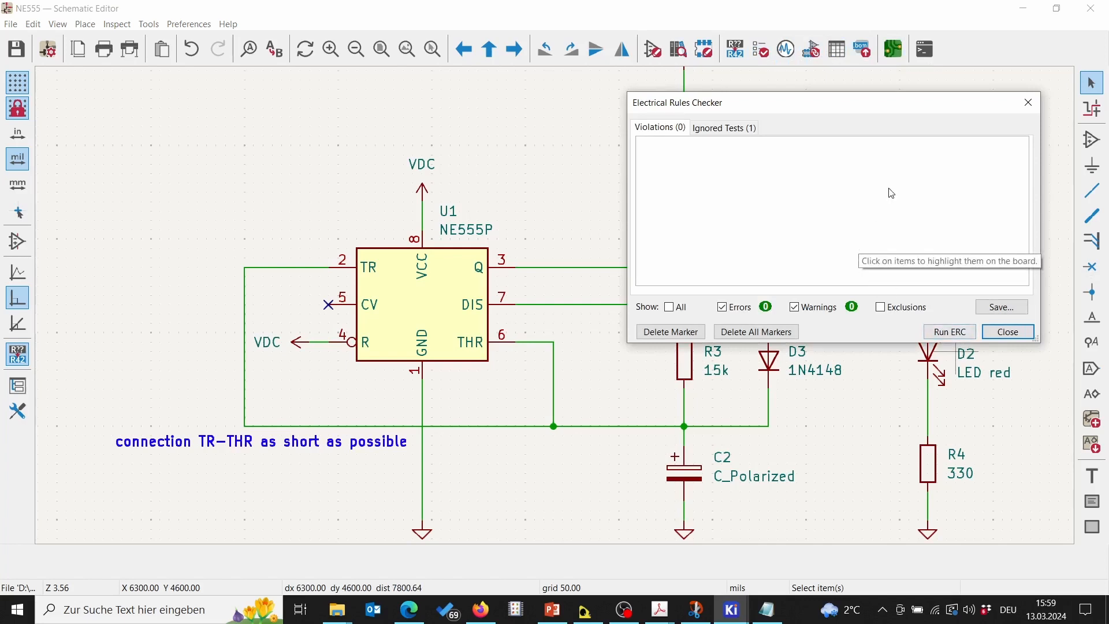
drag(855, 102, 714, 105)
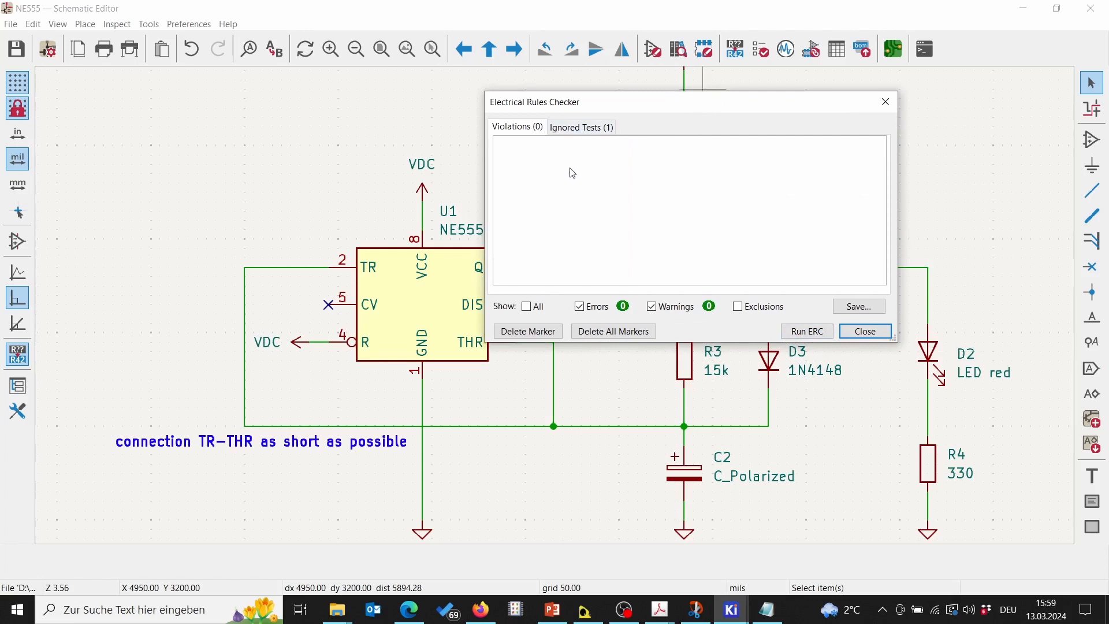
Review the ignored tests and the violation severity settings without changing them, and close the rules checker
click(576, 128)
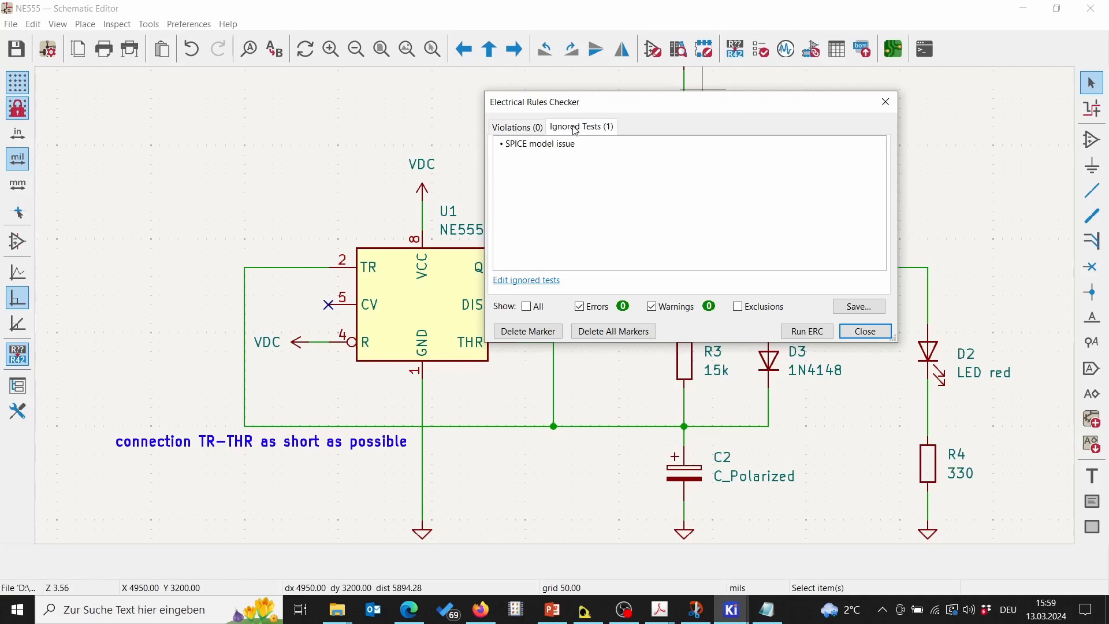
click(531, 283)
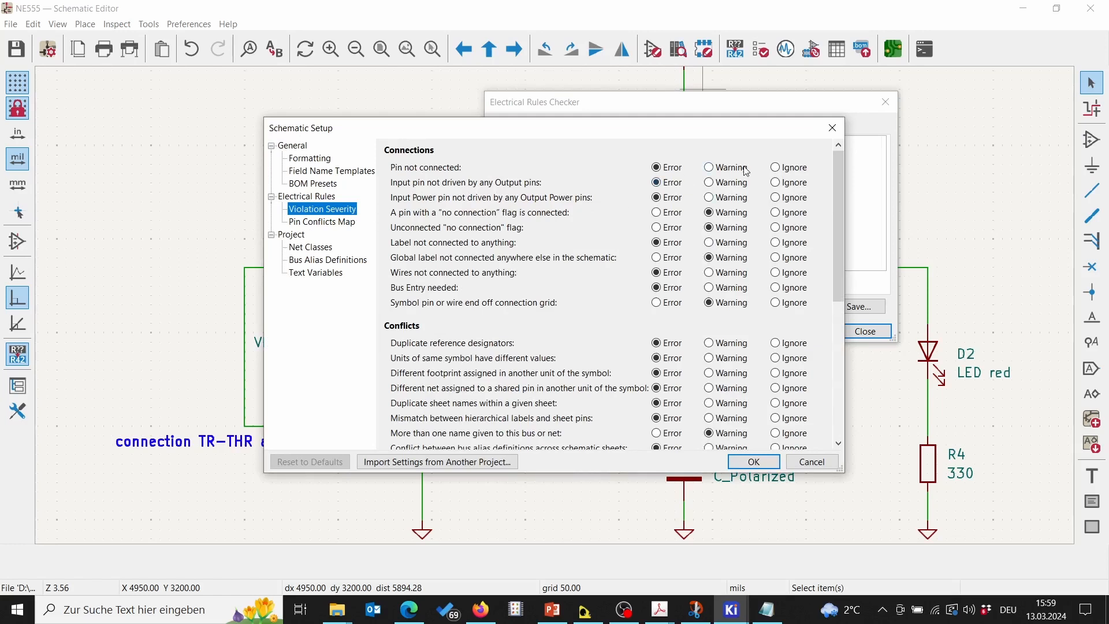
click(813, 463)
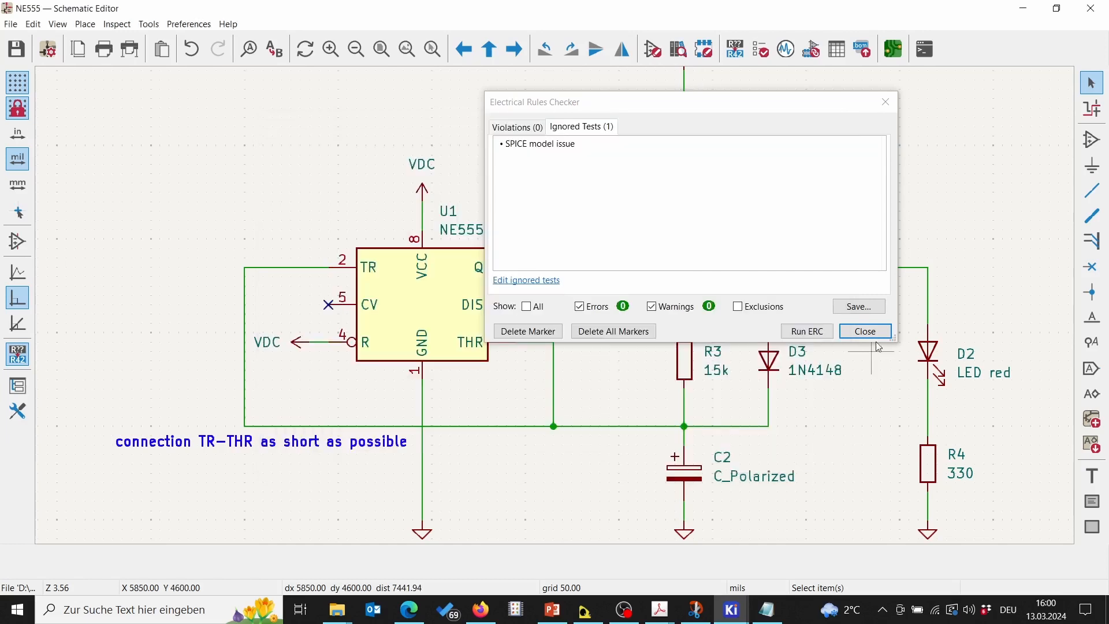
click(887, 328)
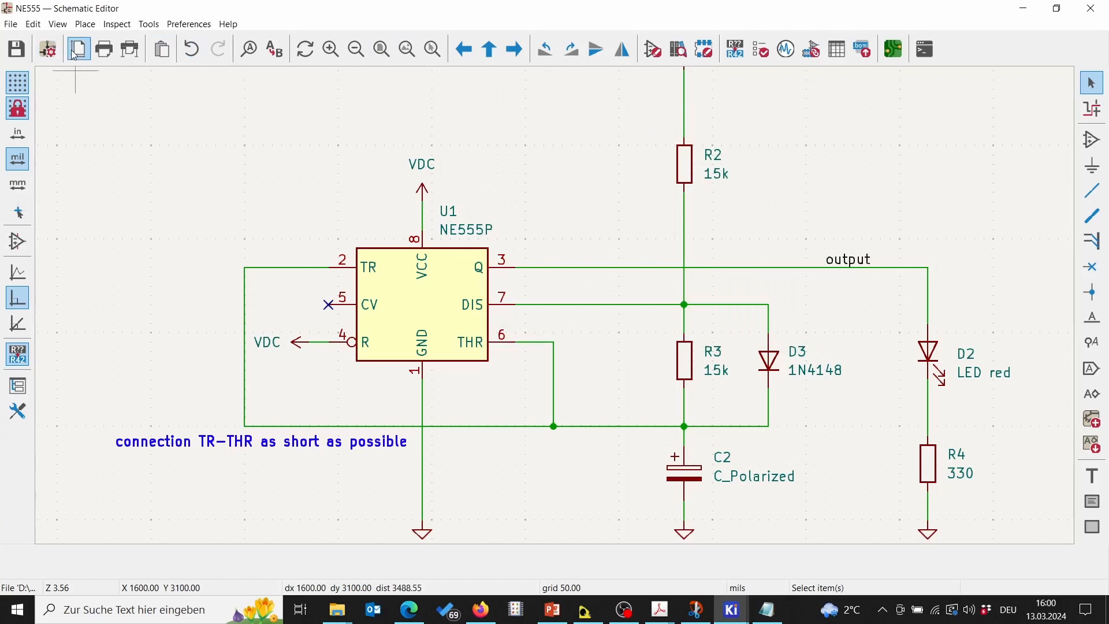
click(381, 49)
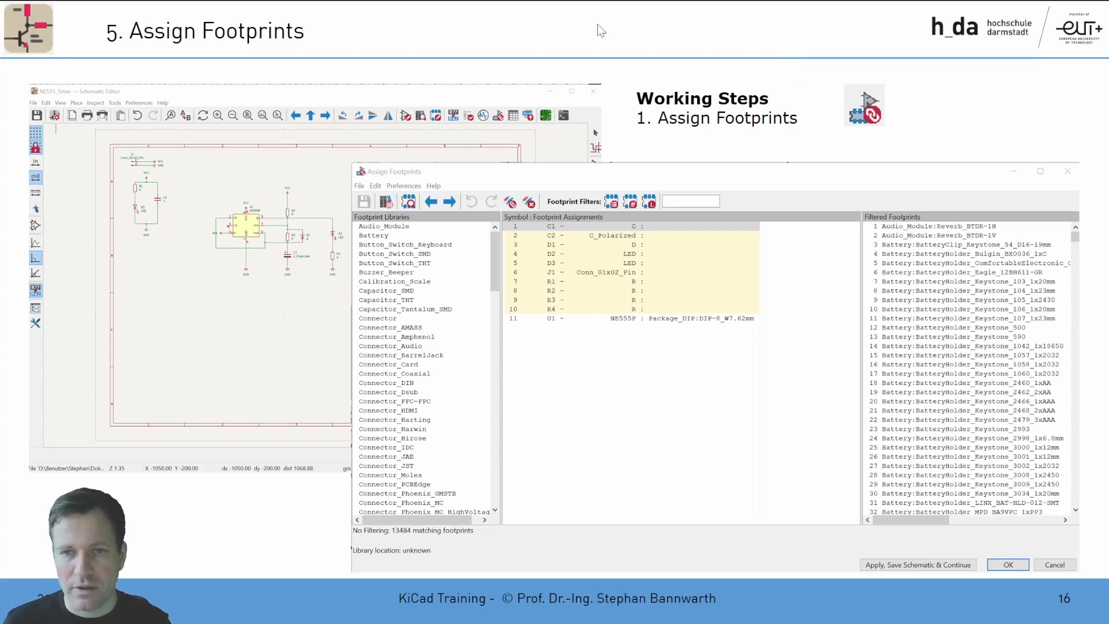
key(Right)
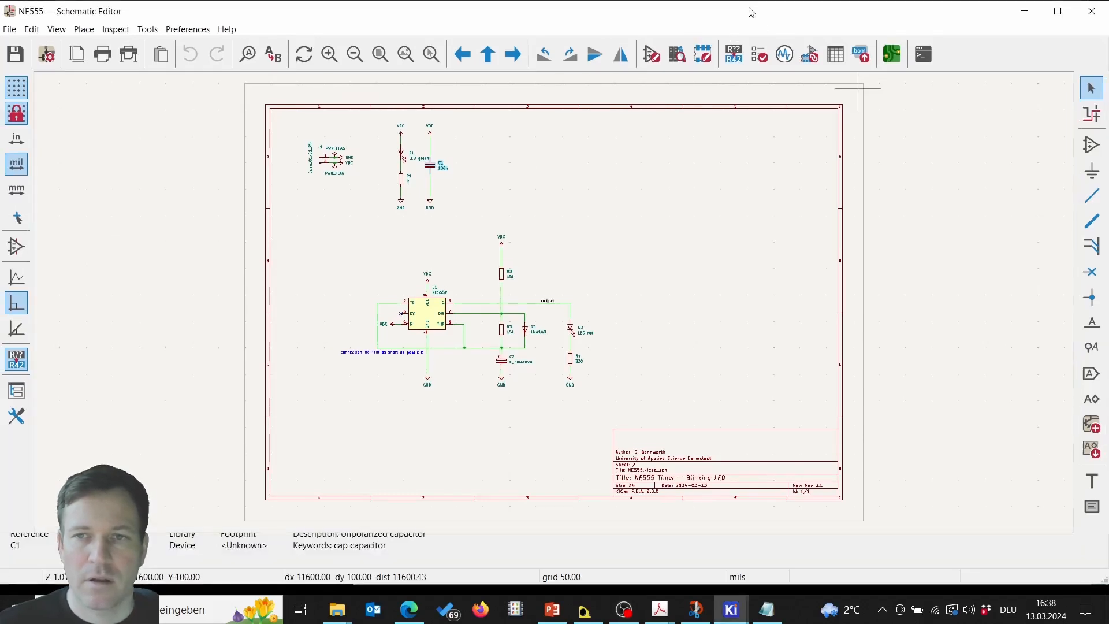
Start footprint assignment for C1 and filter the Capacitor_THT library by fkp2, widening the footprint list for readable names
click(810, 54)
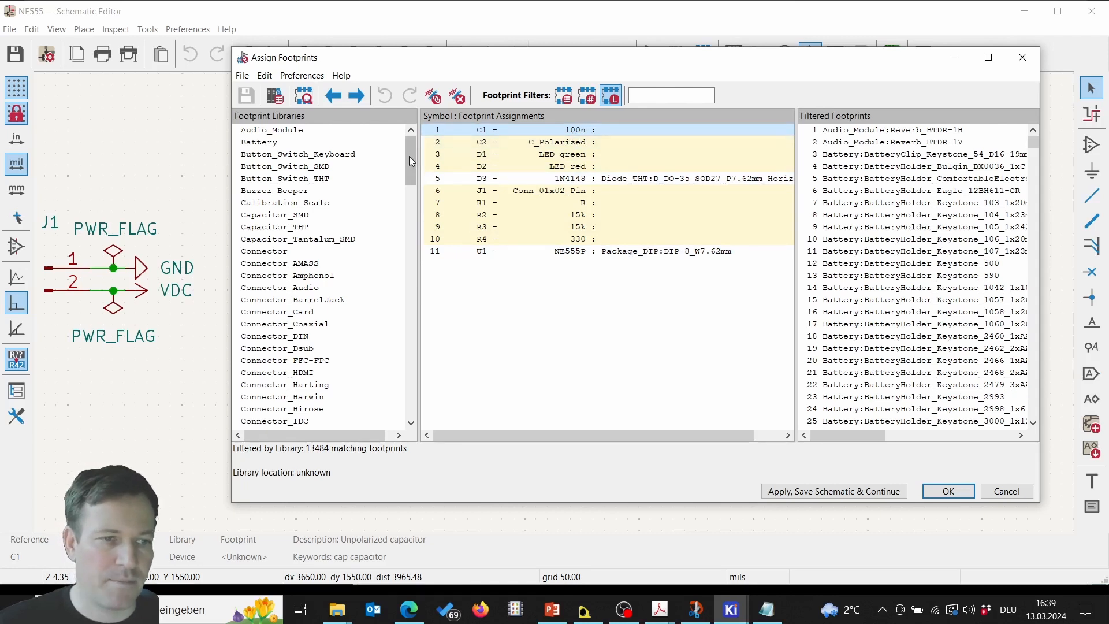
click(295, 228)
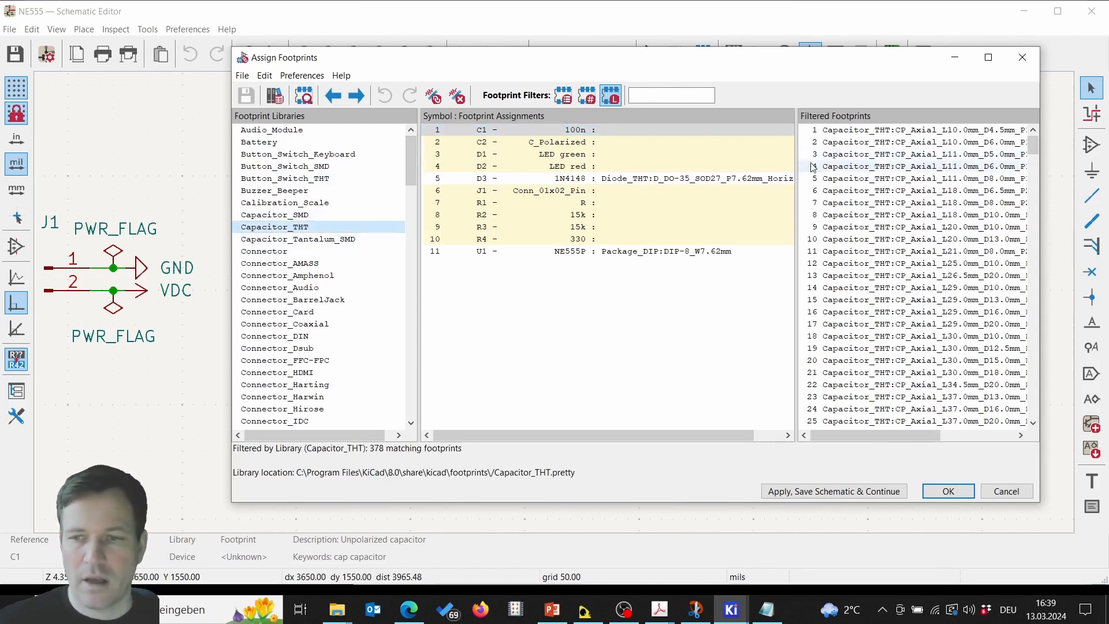
drag(796, 187, 738, 191)
click(662, 92)
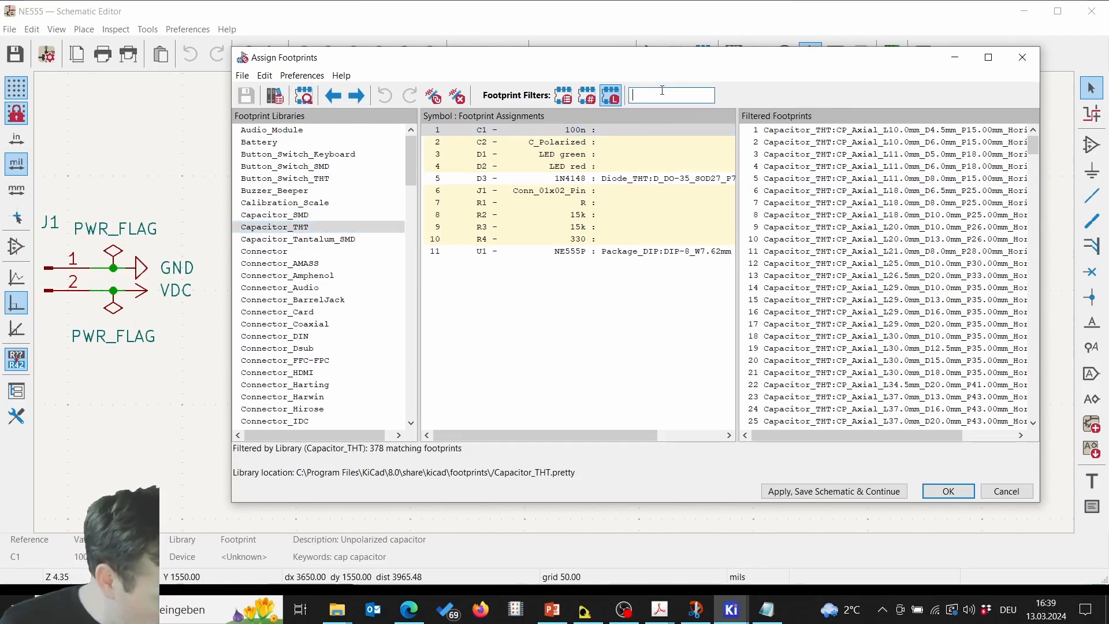
text(fkp2)
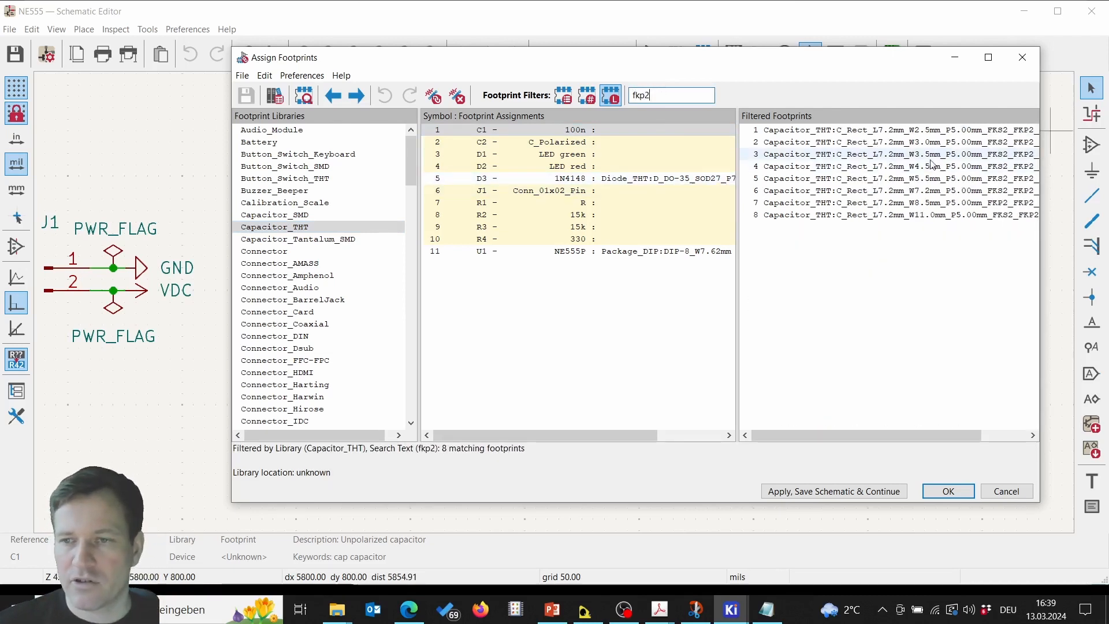
drag(863, 436, 893, 429)
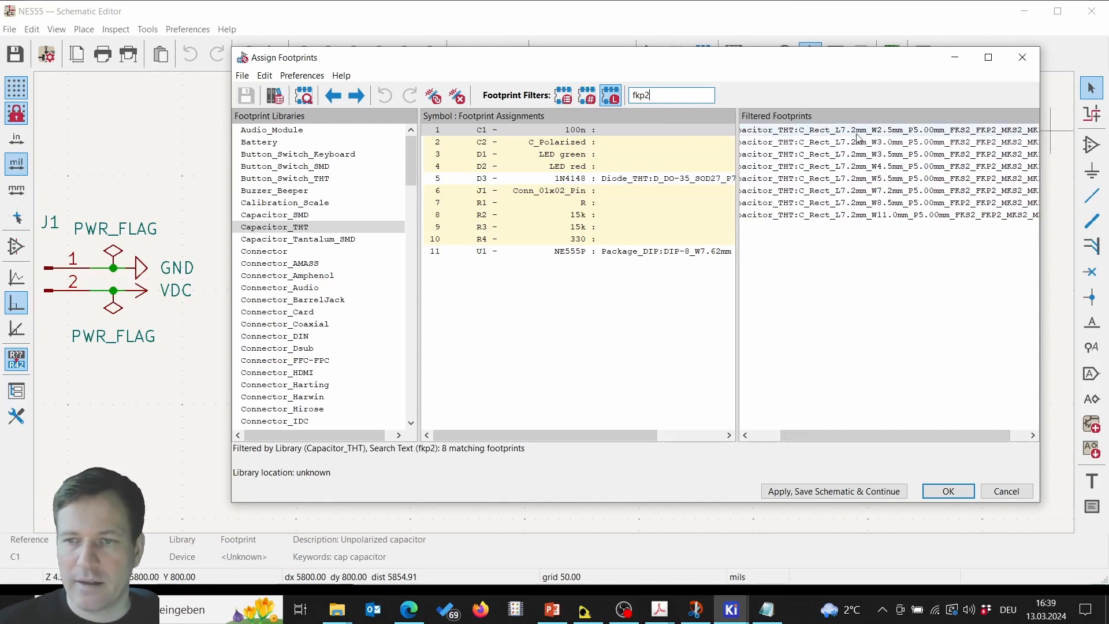
Preview the footprint C_Rect_L7.2mm_W3.0mm_P5.00mm_FKS2_FKP2_MKS2_MKP2 and measure the distance between its two pads
click(905, 136)
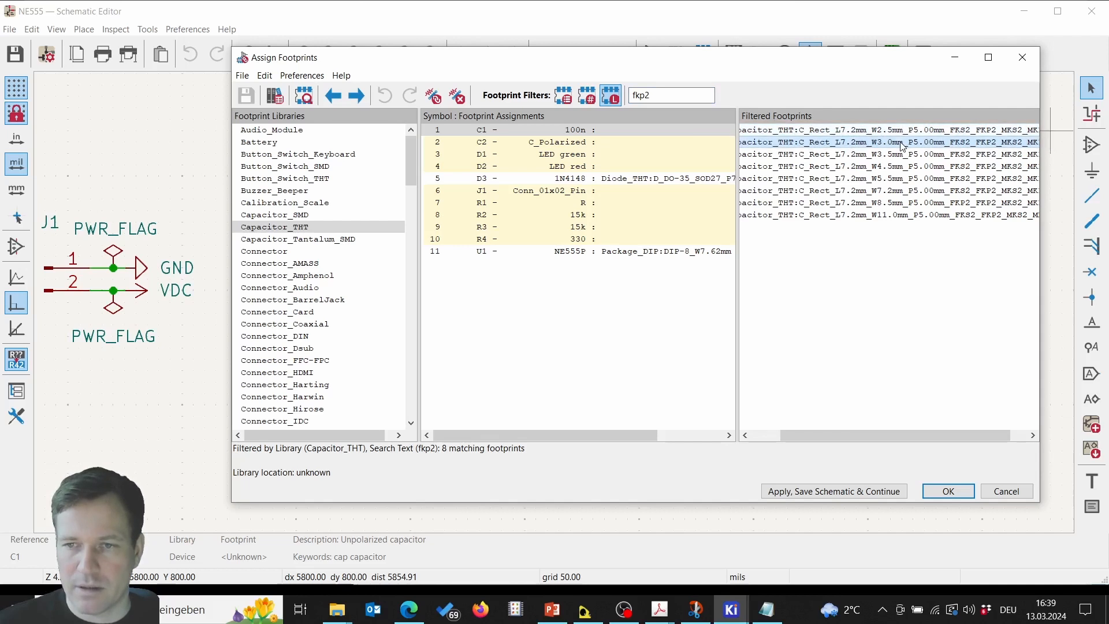
click(869, 144)
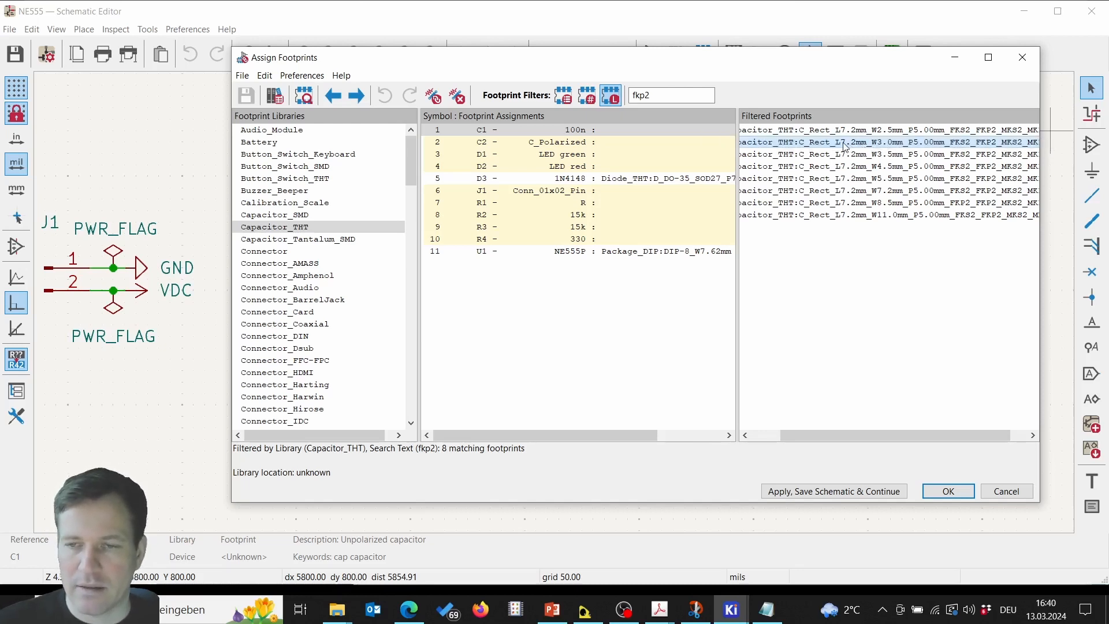
right_click(845, 146)
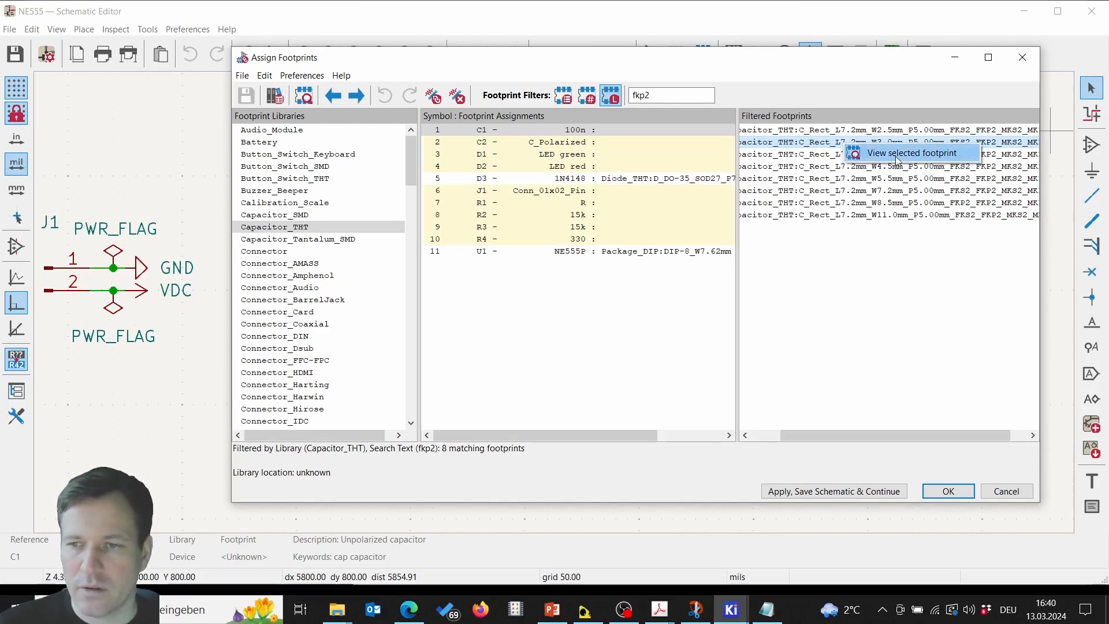
click(892, 156)
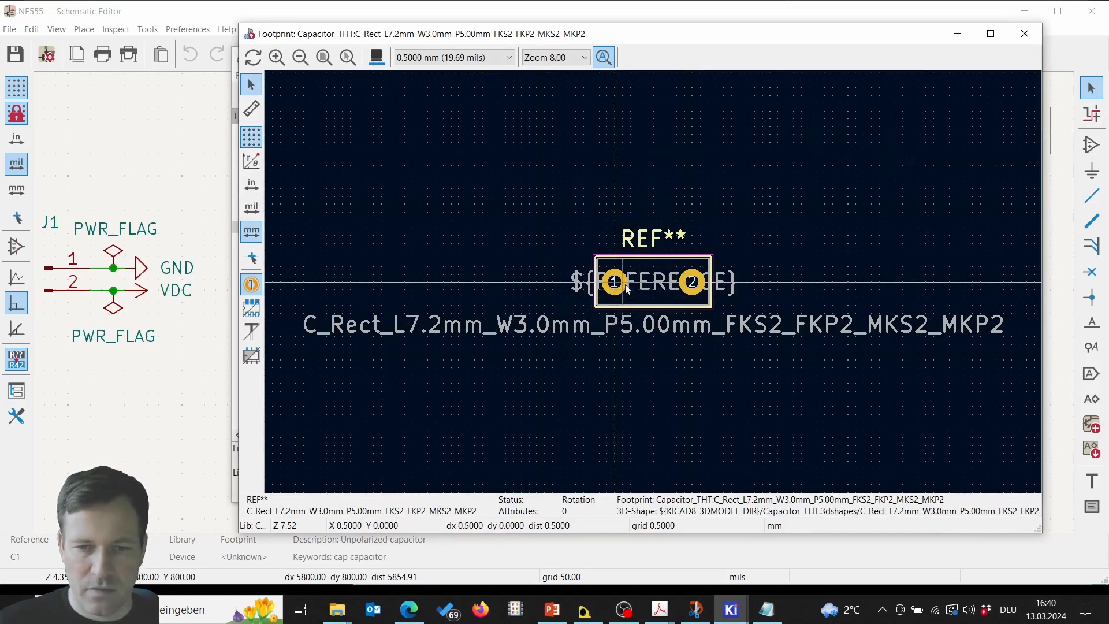
click(251, 108)
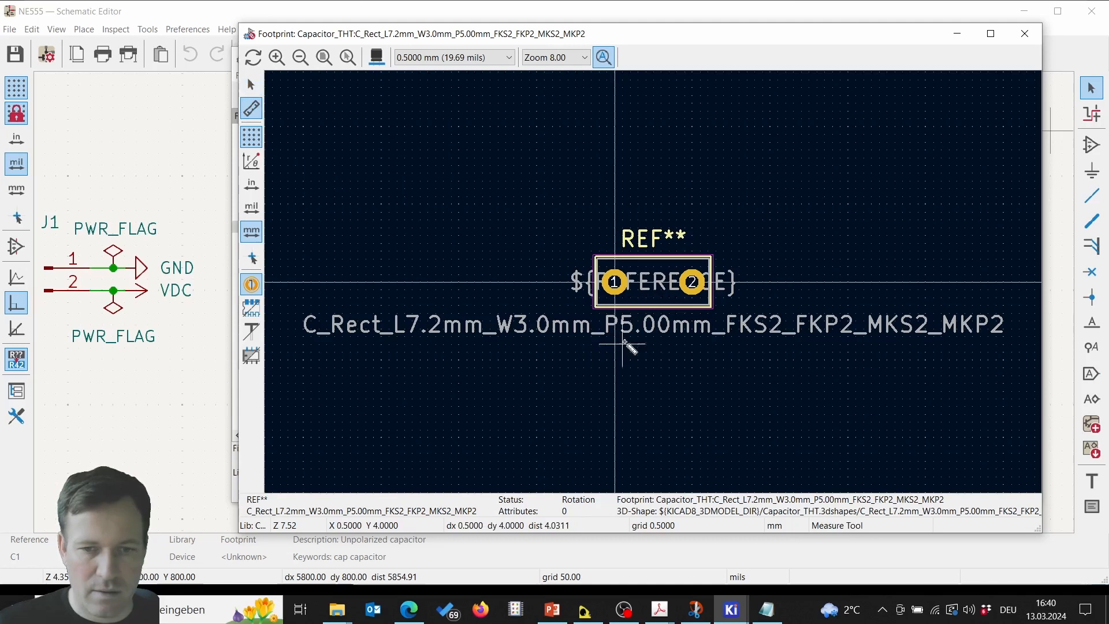
click(615, 282)
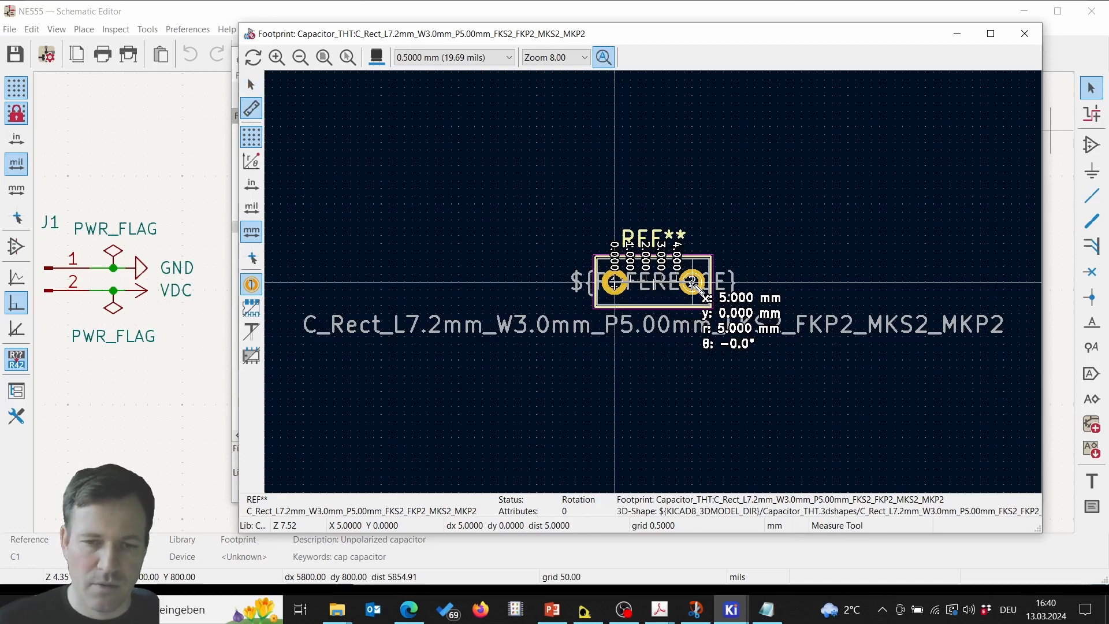
key(Escape)
key(Escape)
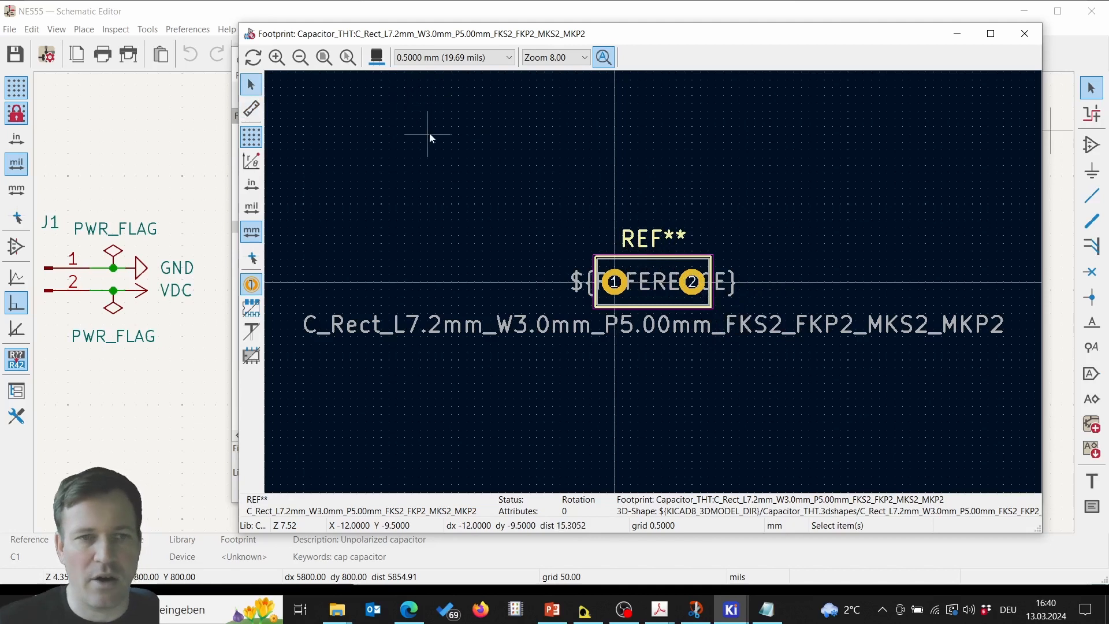
Inspect the previewed capacitor's 3D model, close the viewers, and assign C_Rect_L7.2mm_W3.0mm_P5.00mm_FKS2_FKP2_MKS2_MKP2 to C1
click(377, 58)
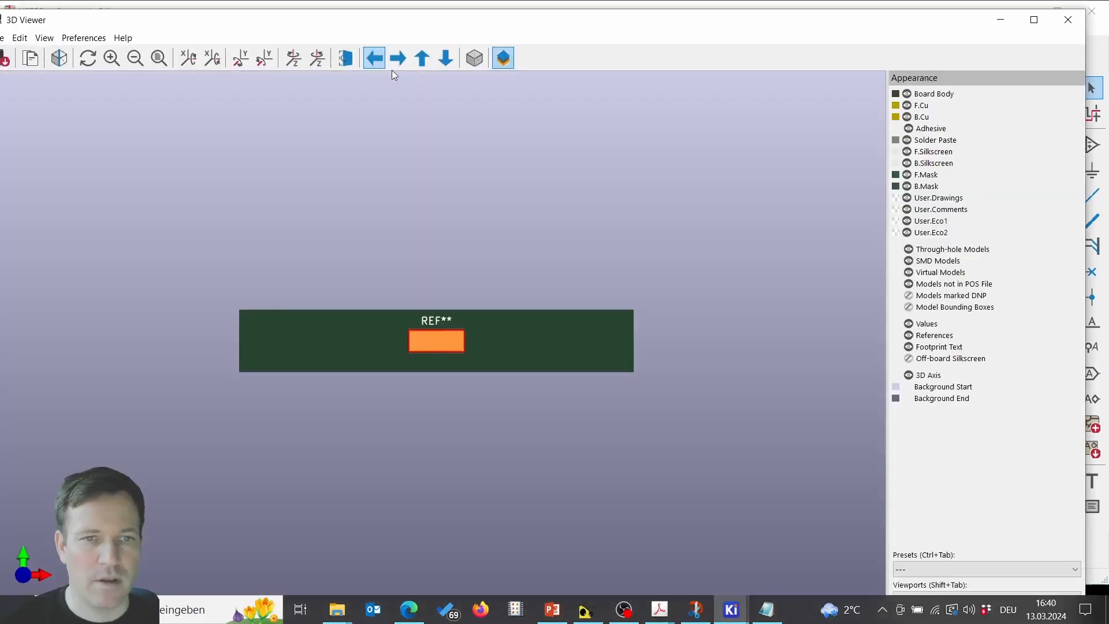
drag(464, 443, 227, 365)
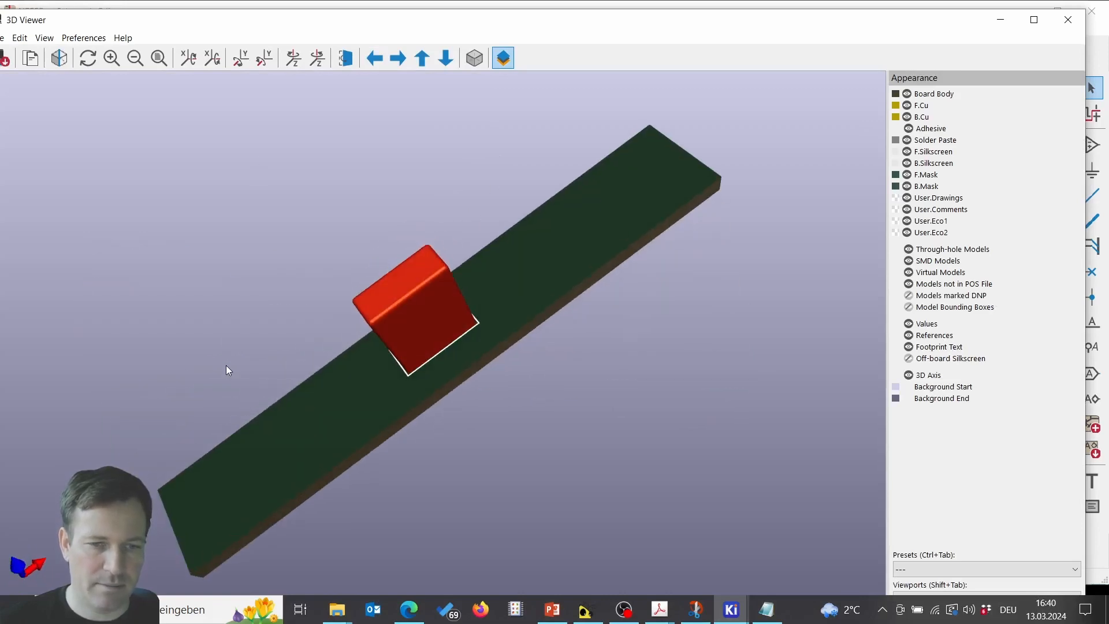
click(1067, 19)
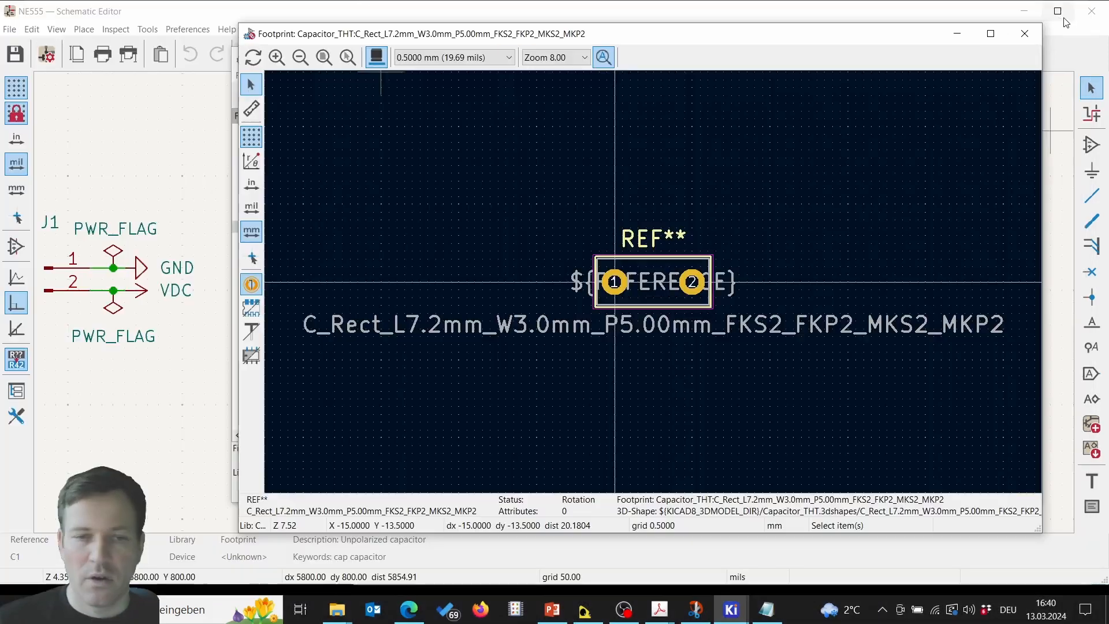
click(1030, 37)
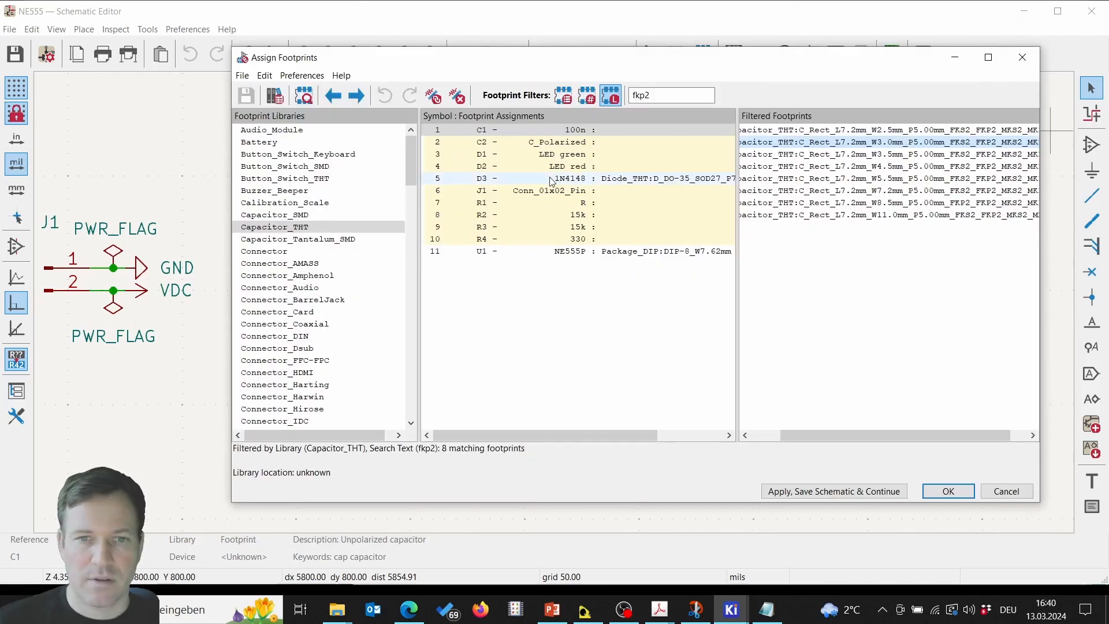
double_click(850, 144)
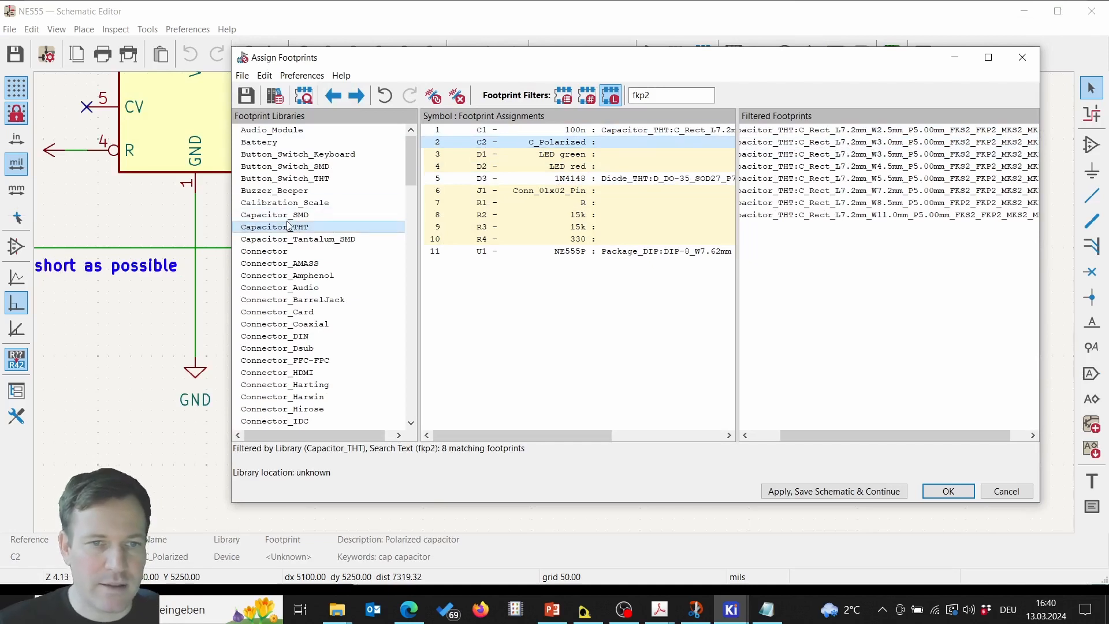
Resize the footprint assignment window to check C2 in the schematic, and clear the fkp2 search filter
drag(231, 217, 642, 220)
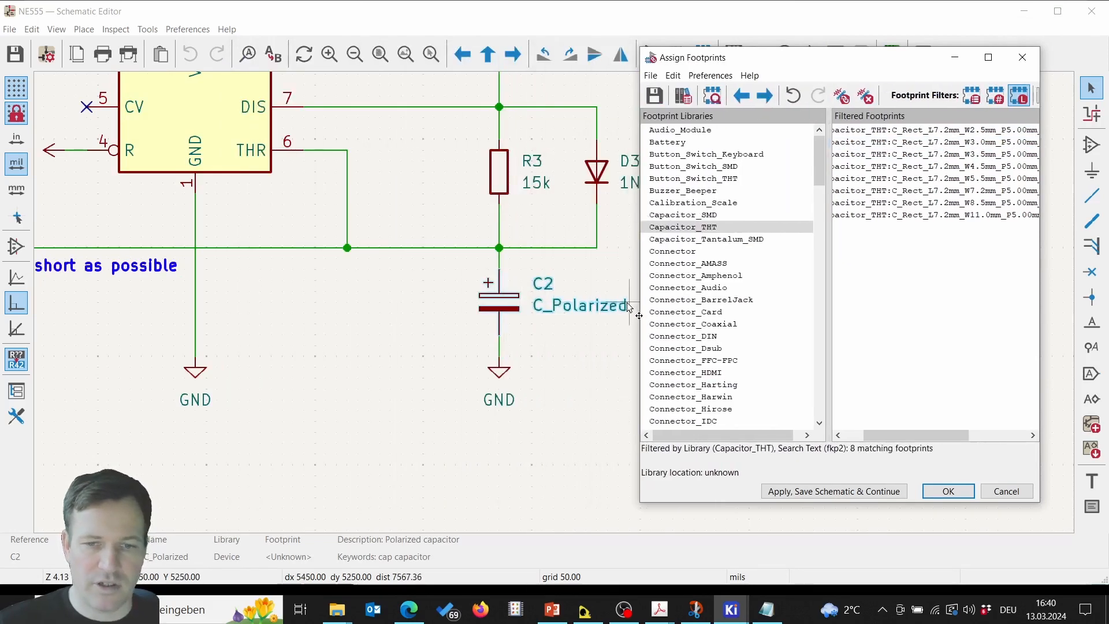
drag(639, 304, 158, 303)
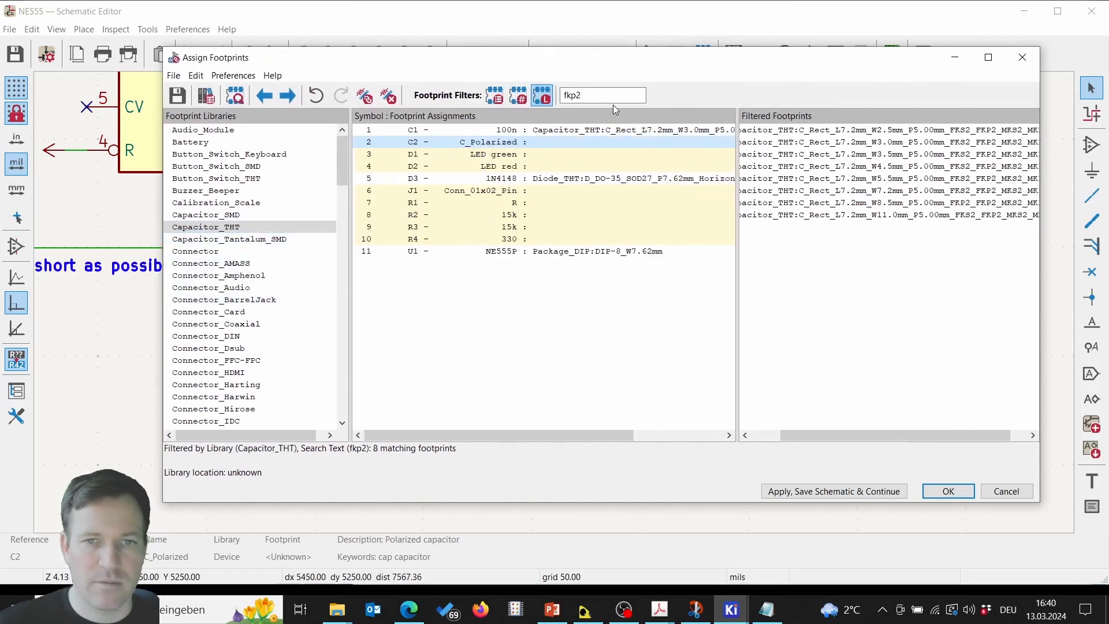
drag(609, 100, 529, 97)
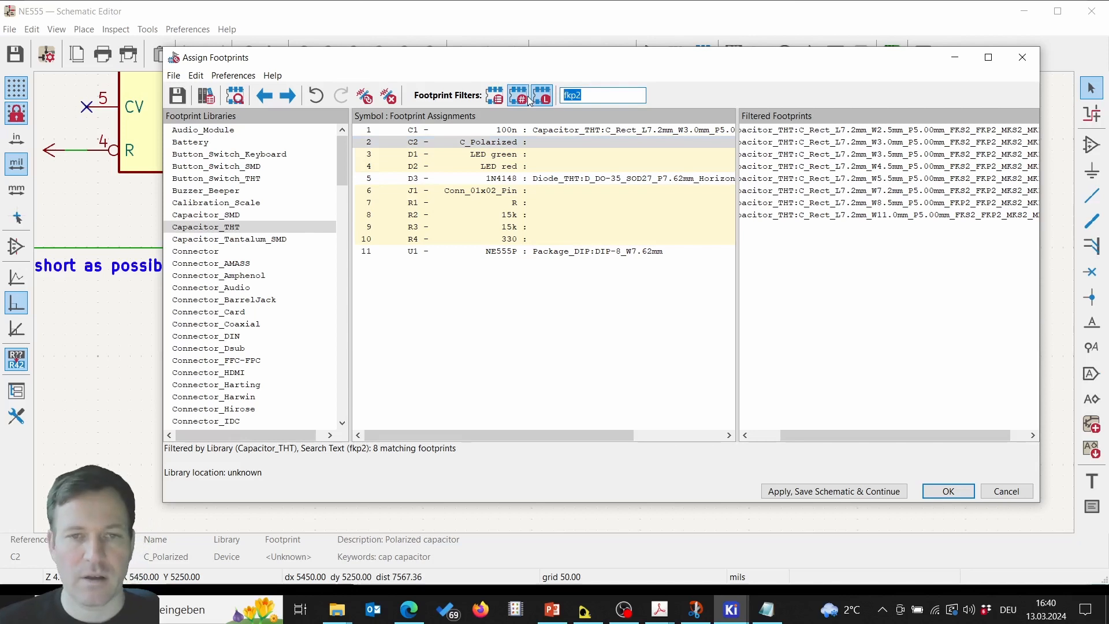
key(BackSpace)
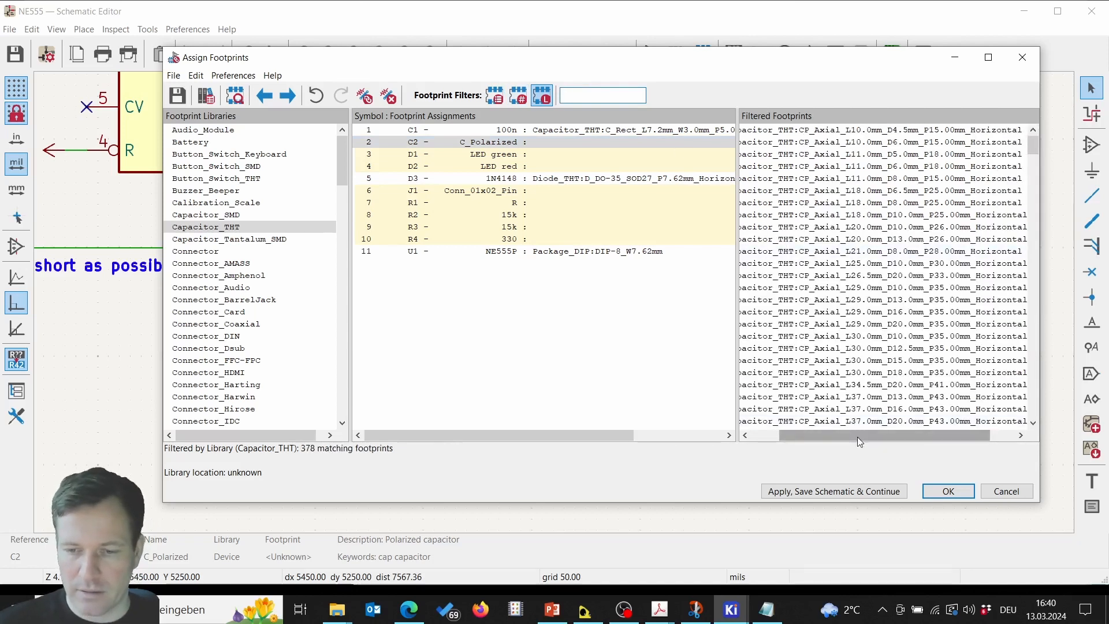
Find and select CP_Radial_D10.0mm_P2.50mm in the Capacitor_THT list for C2 and open its footprint preview
drag(857, 437, 773, 435)
scroll(808, 230, down, 5)
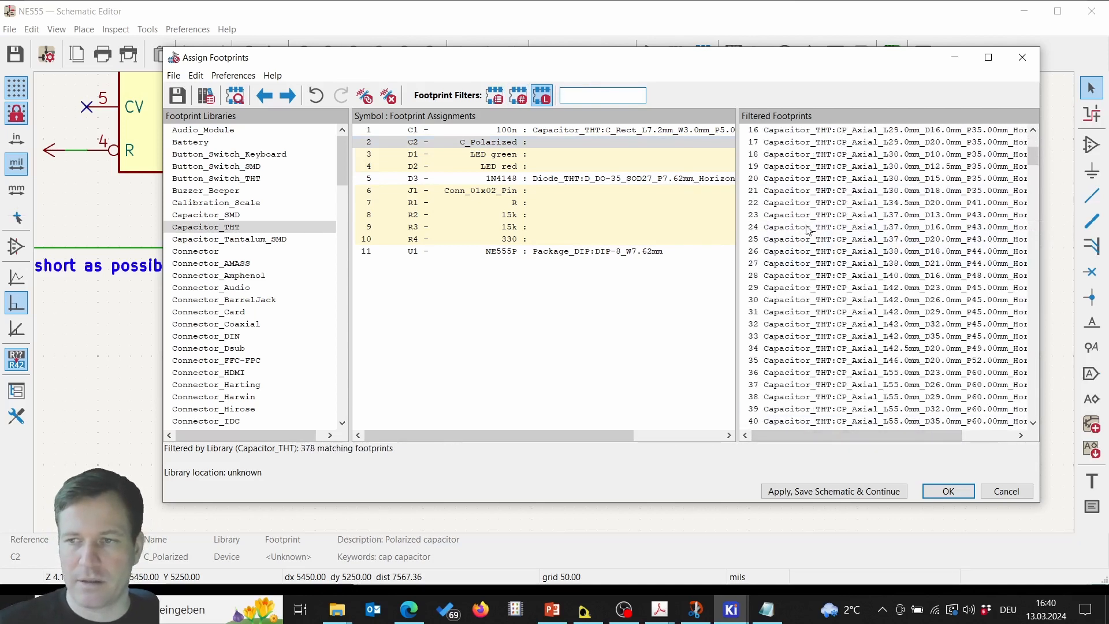
scroll(808, 229, up, 5)
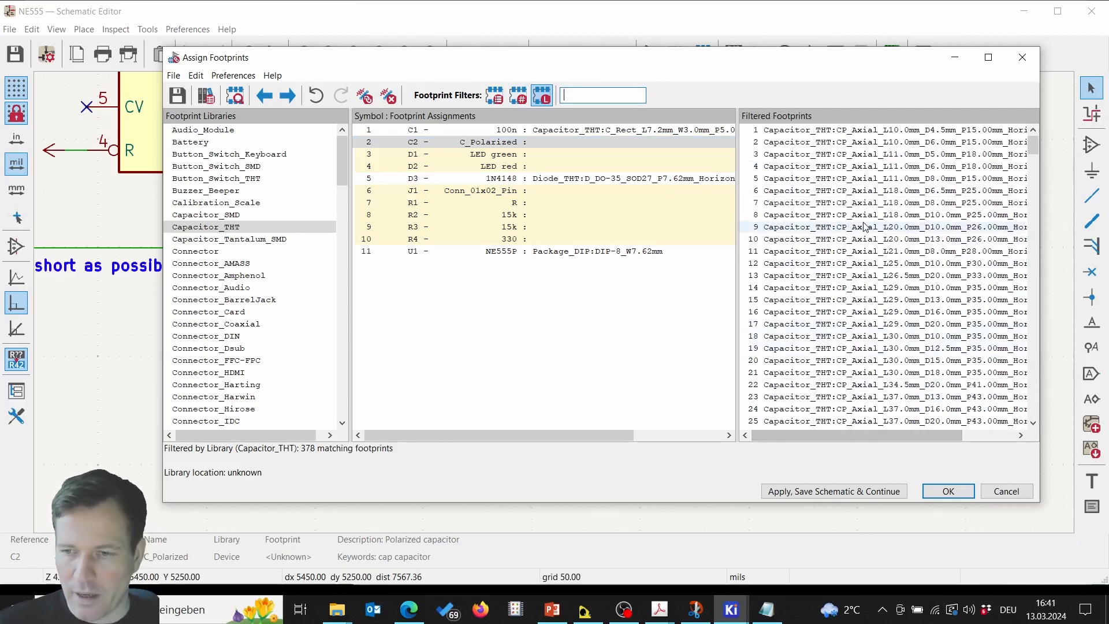
drag(881, 436, 923, 412)
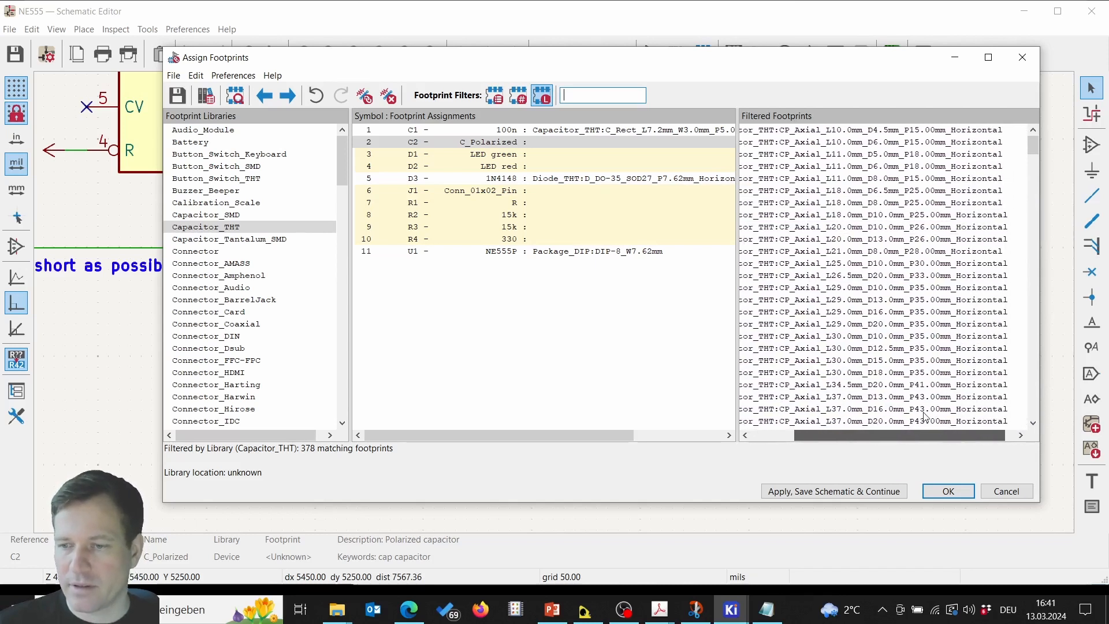
scroll(847, 282, down, 15)
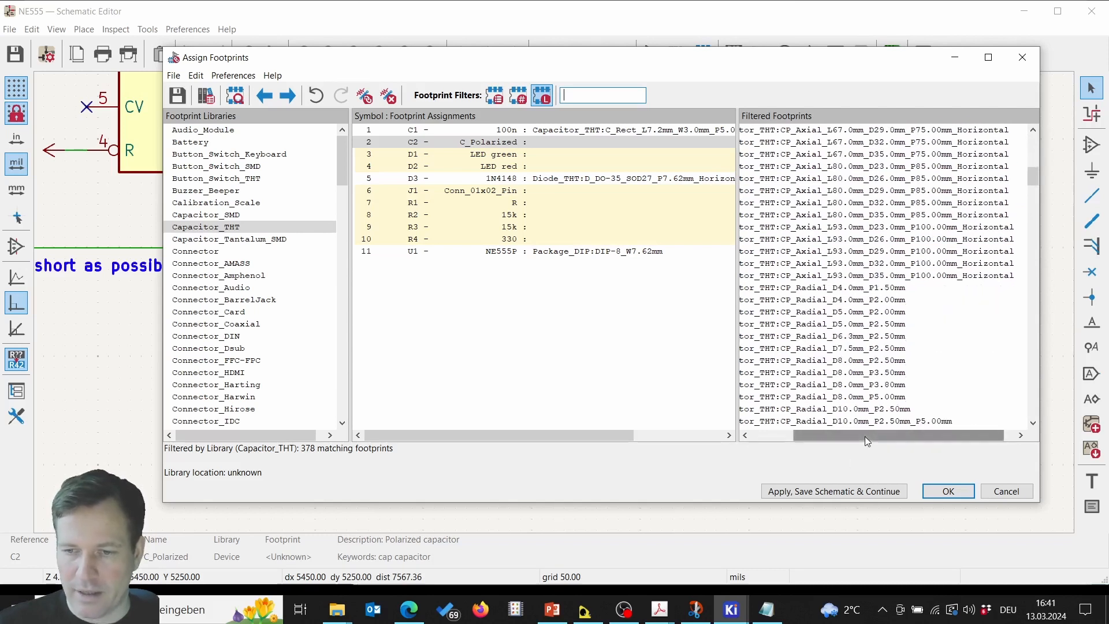
drag(864, 435, 861, 439)
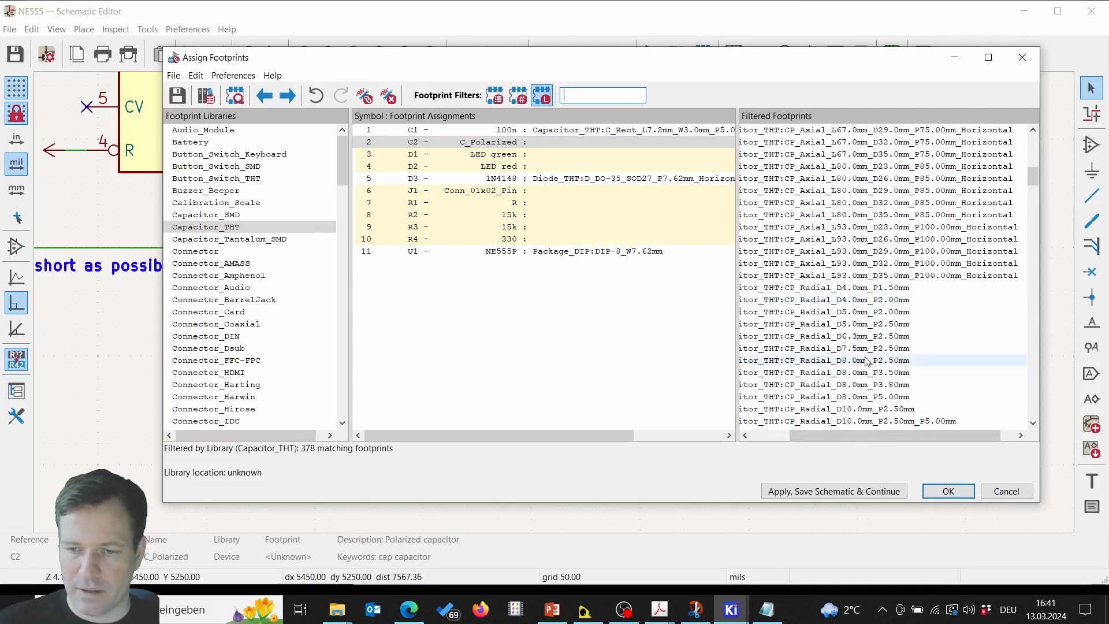
click(859, 408)
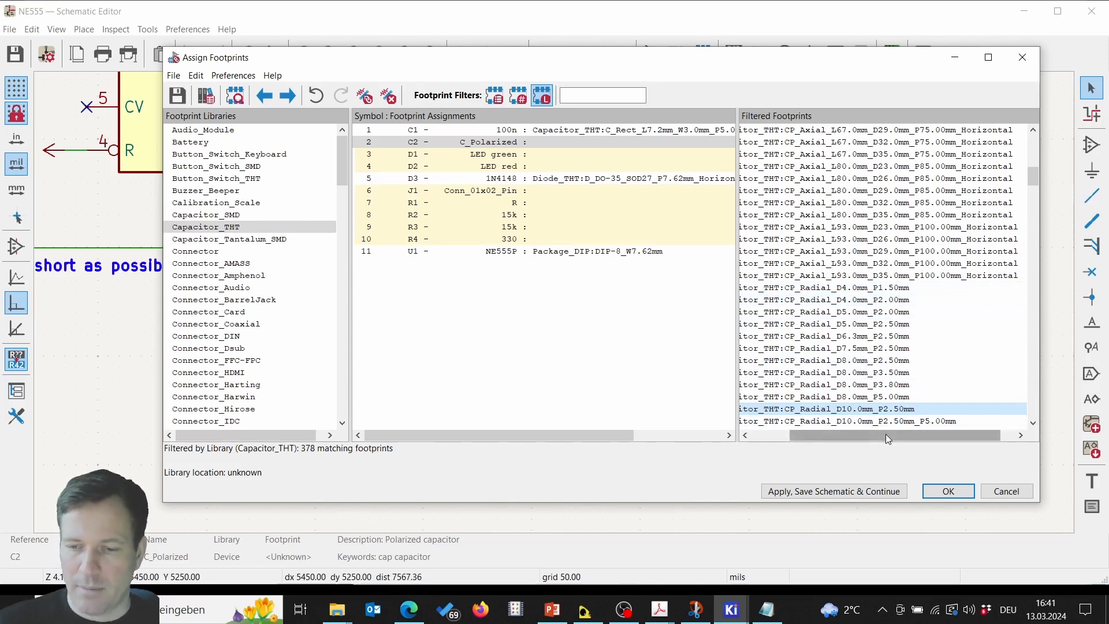
drag(885, 434, 839, 439)
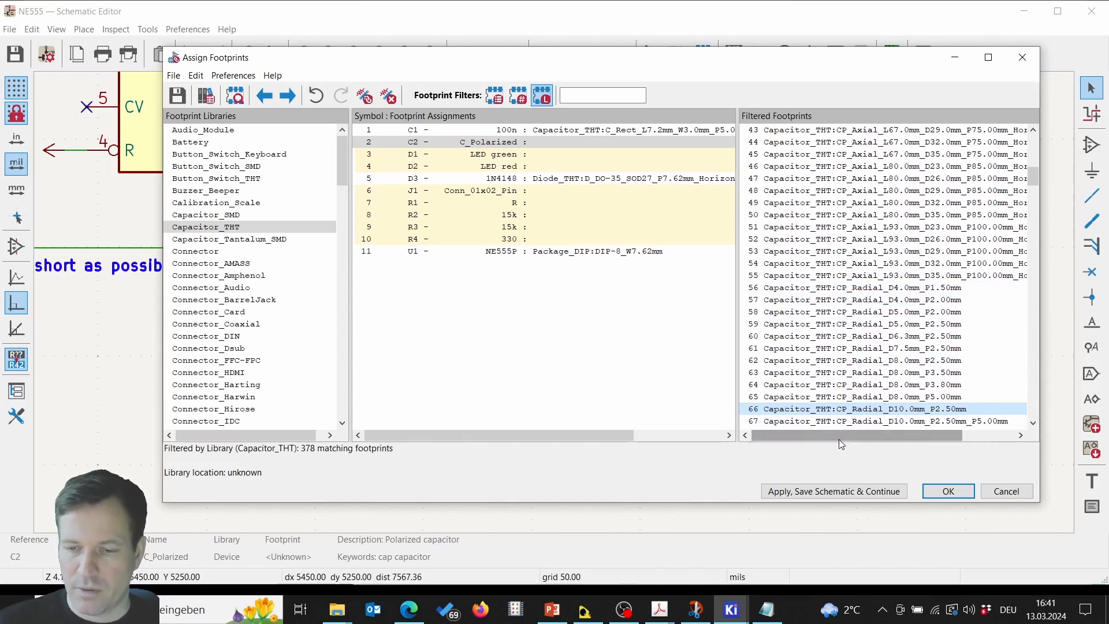
right_click(951, 414)
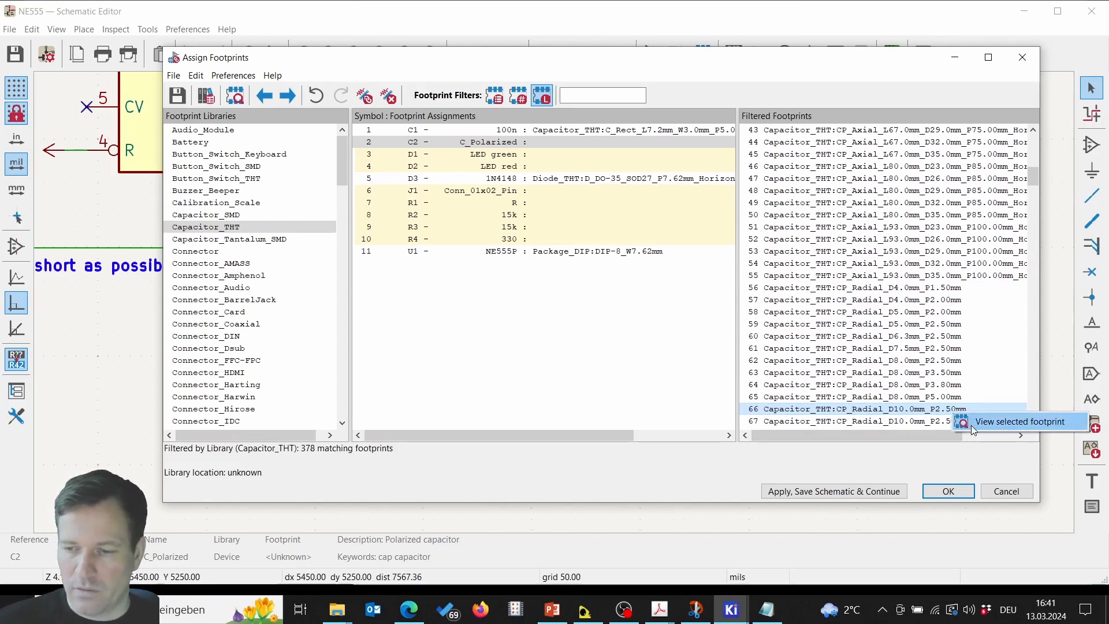
click(971, 425)
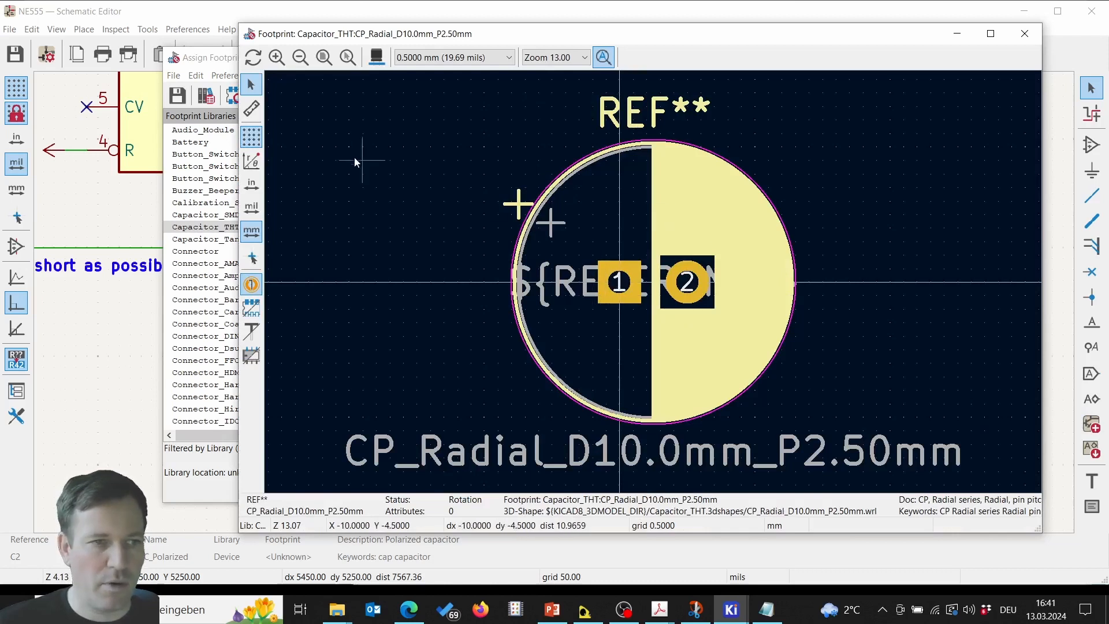
Measure the pad spacing and the outer diameter of the CP_Radial_D10.0mm_P2.50mm footprint
click(251, 108)
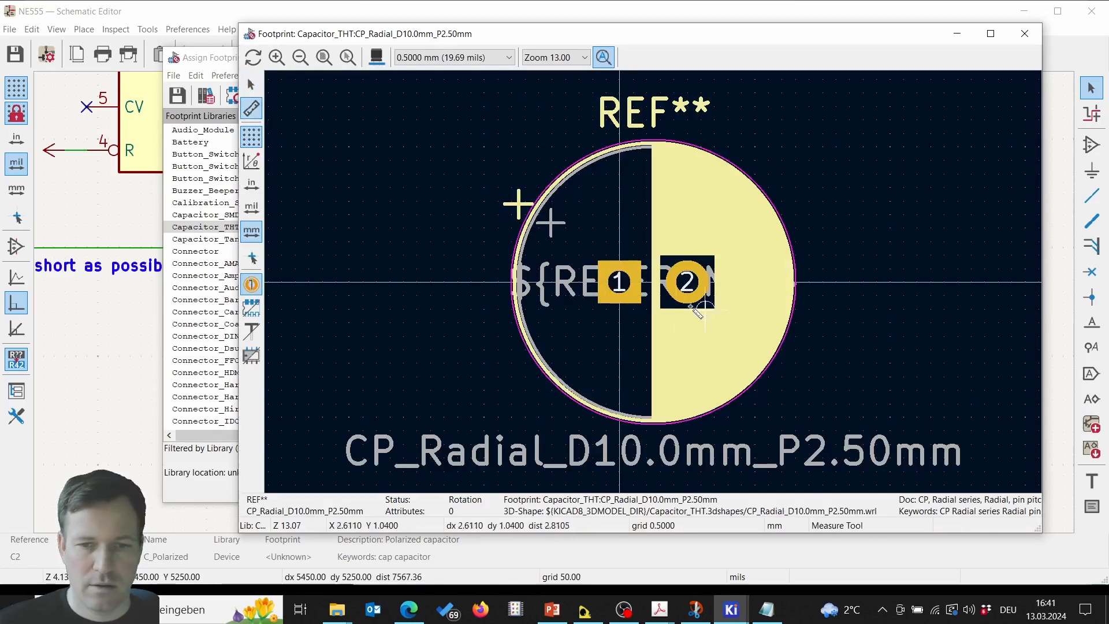
click(619, 282)
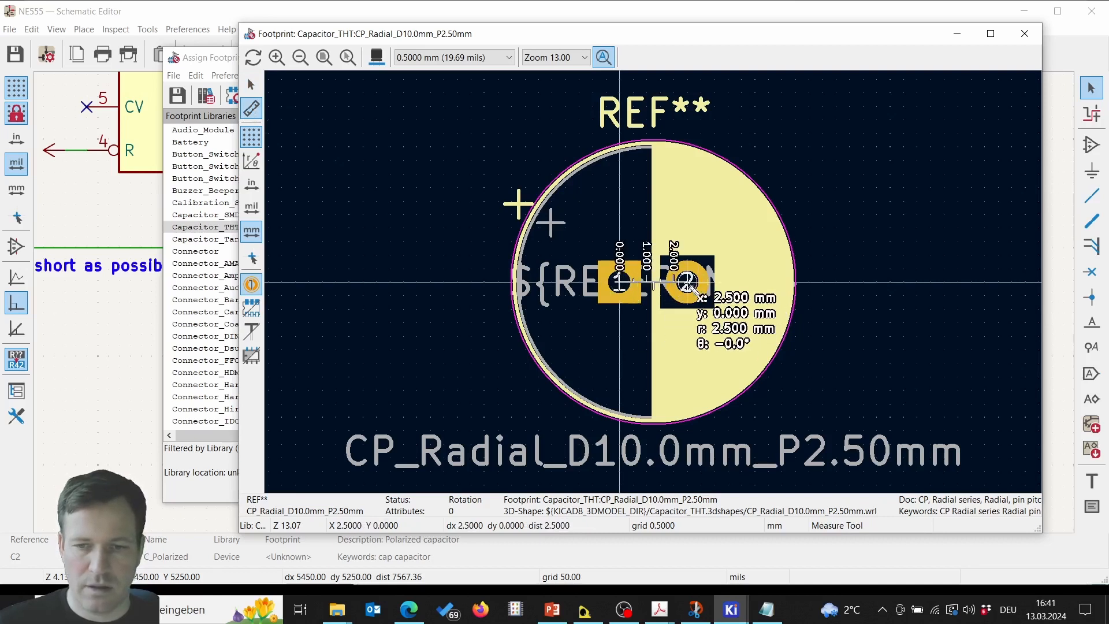
key(Escape)
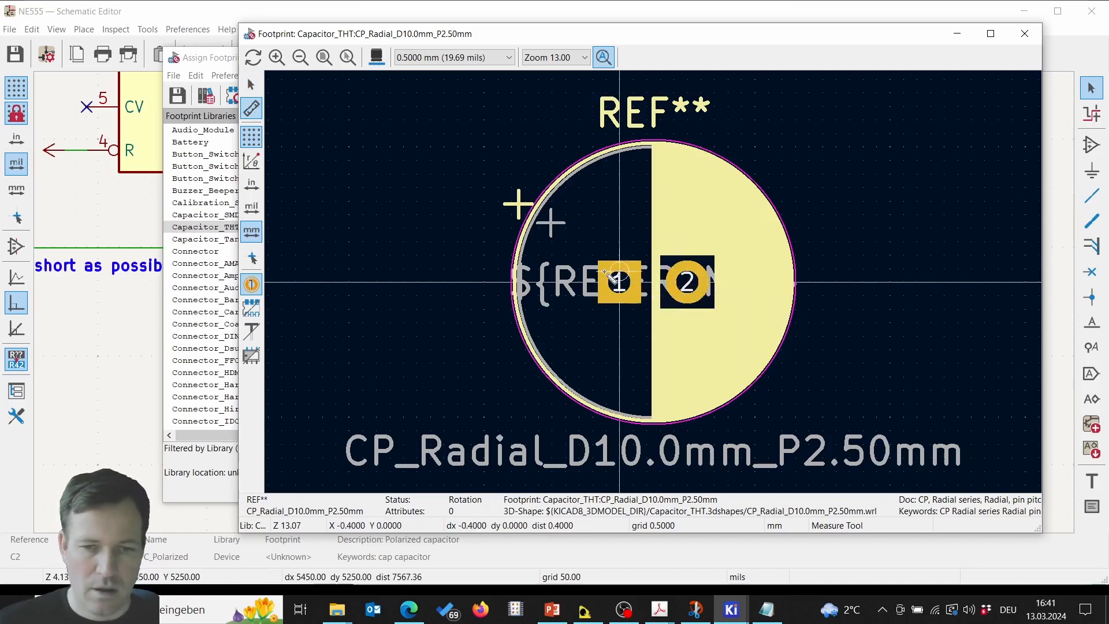
click(510, 283)
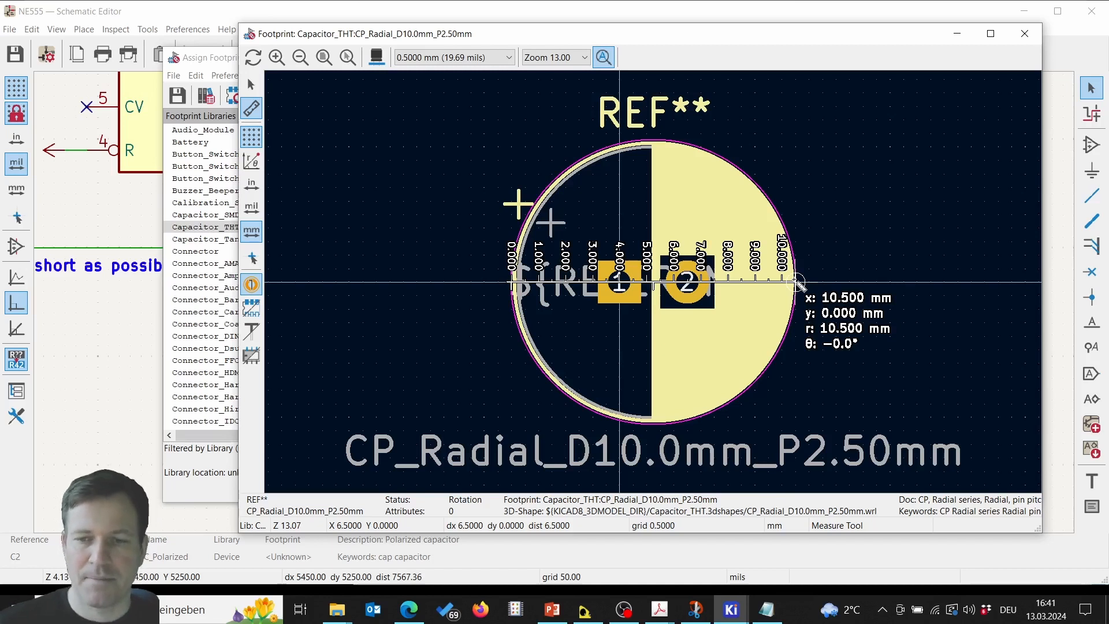
key(Escape)
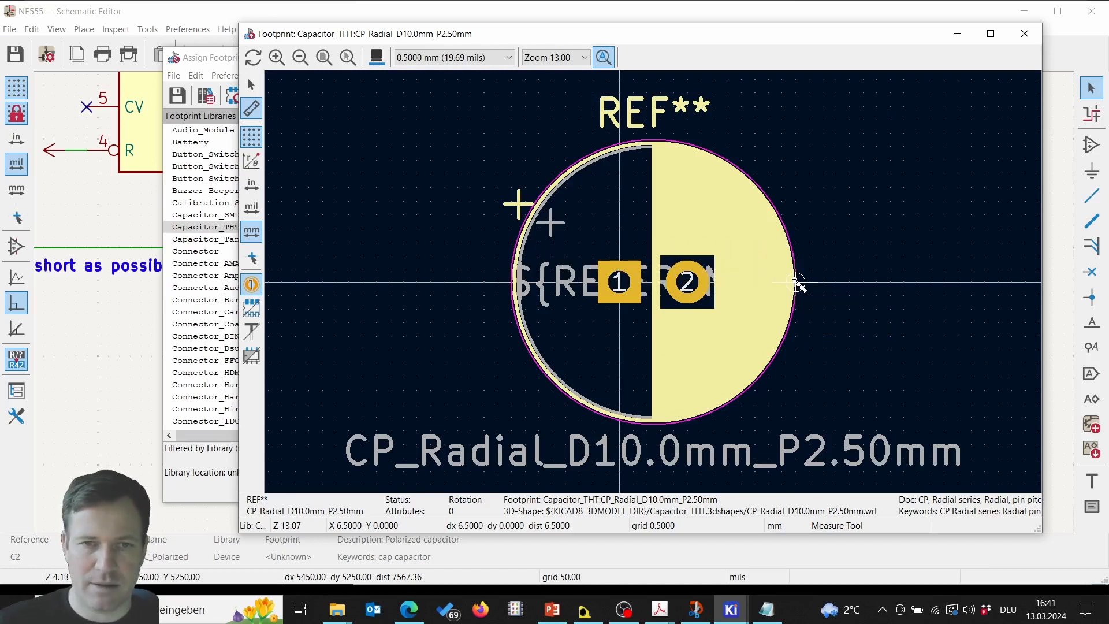
key(Escape)
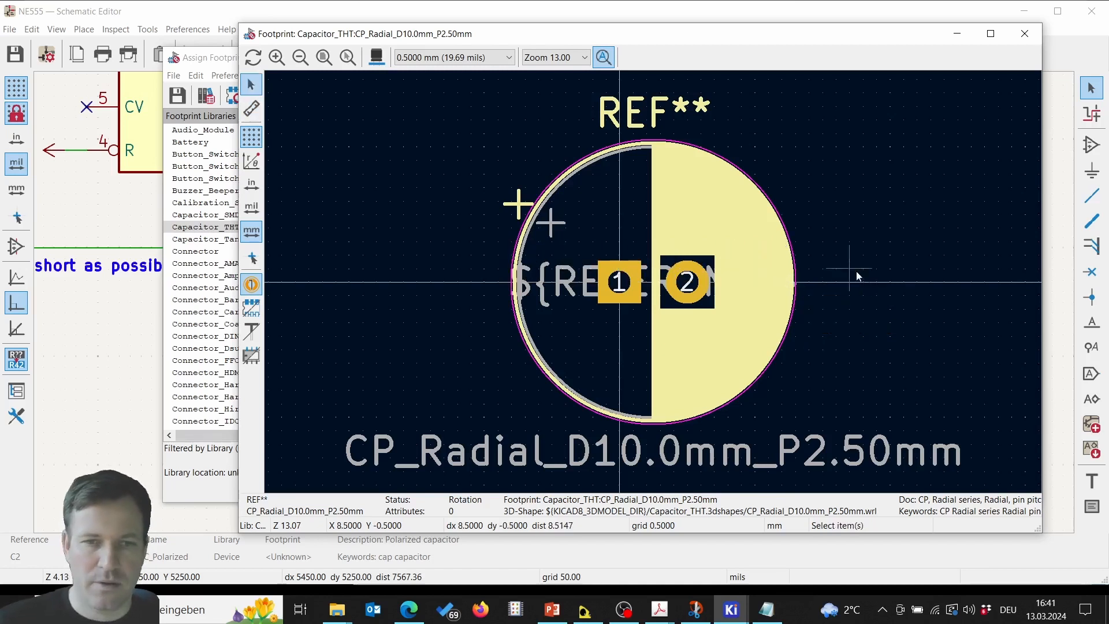
Inspect the 3D model of the radial capacitor from several angles and close the 3D view
click(376, 56)
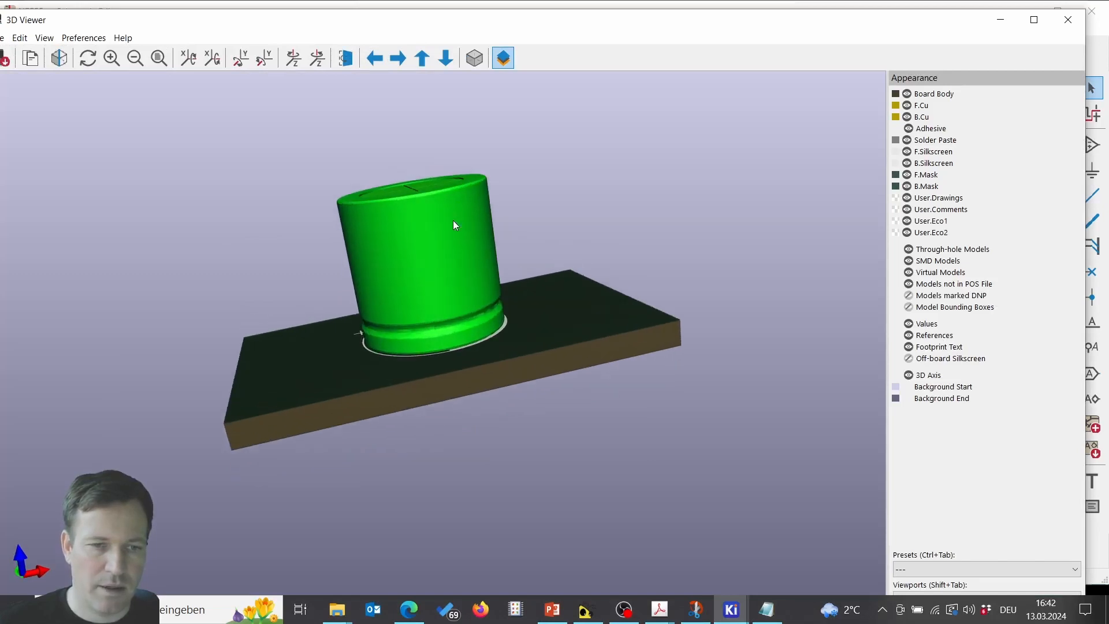
drag(372, 391, 476, 461)
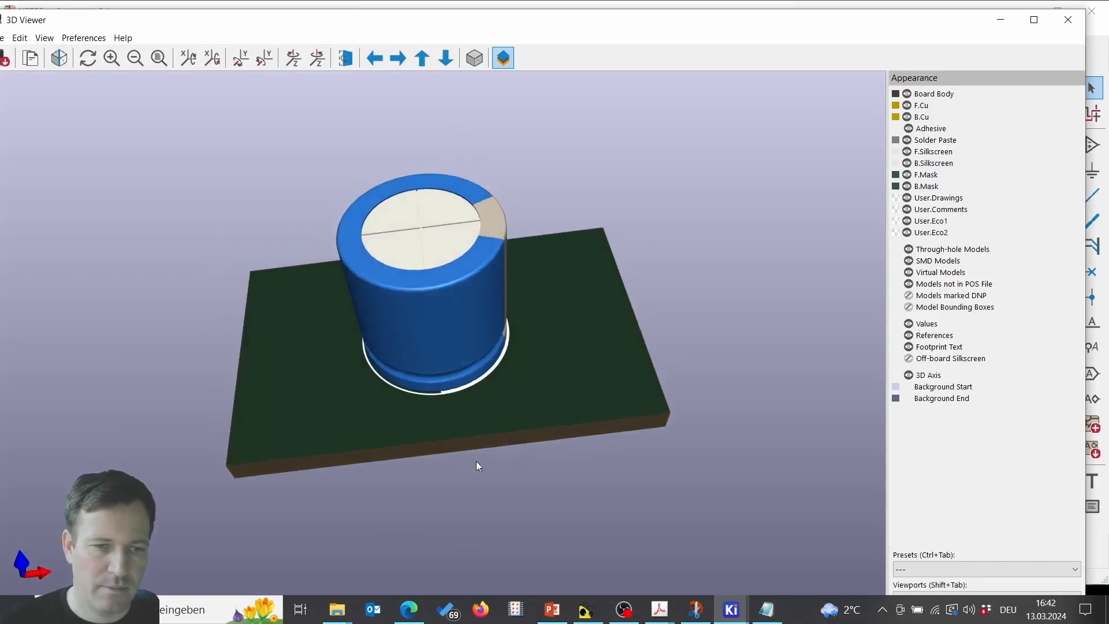
drag(399, 234, 463, 239)
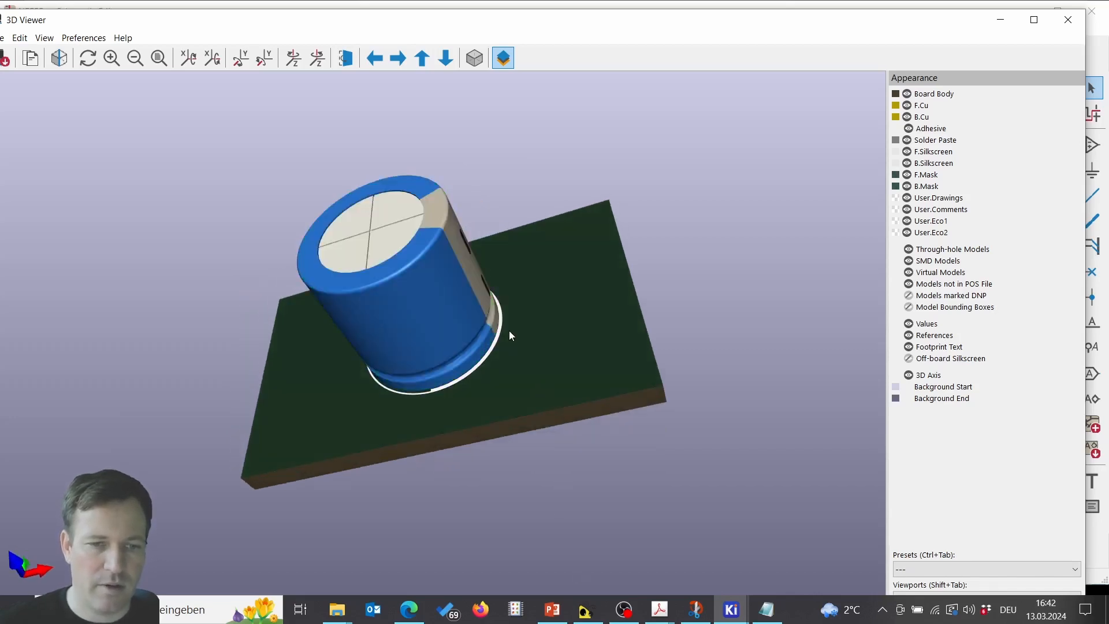
drag(361, 312, 436, 466)
drag(361, 315, 303, 448)
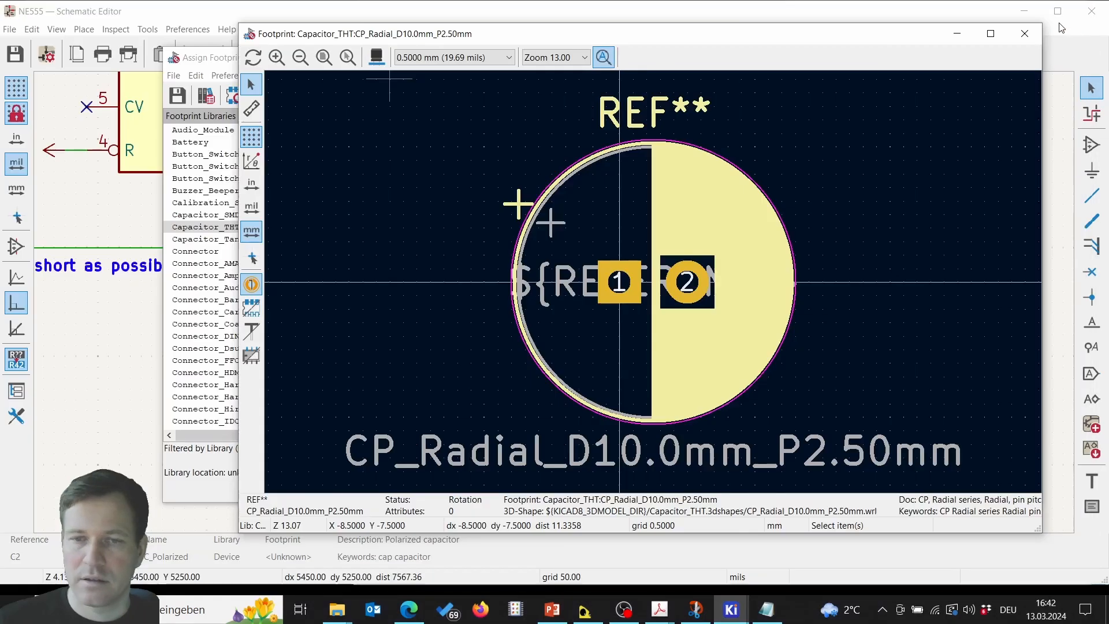
Close the capacitor footprint preview and assign CP_Radial_D10.0mm_P2.50mm to C2
click(1068, 19)
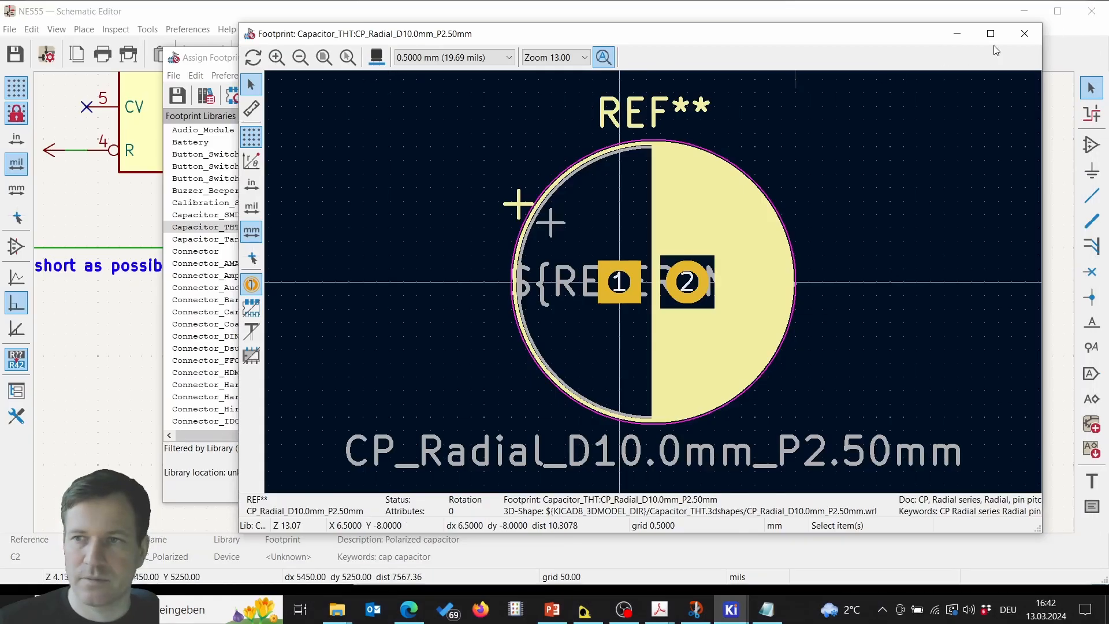
click(1024, 33)
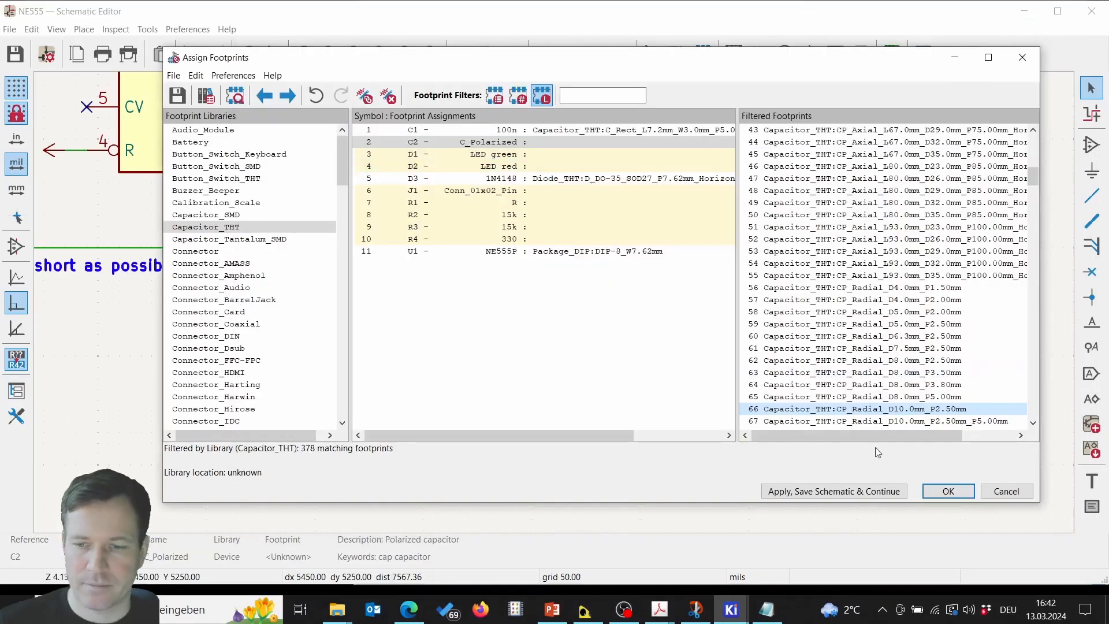
double_click(874, 409)
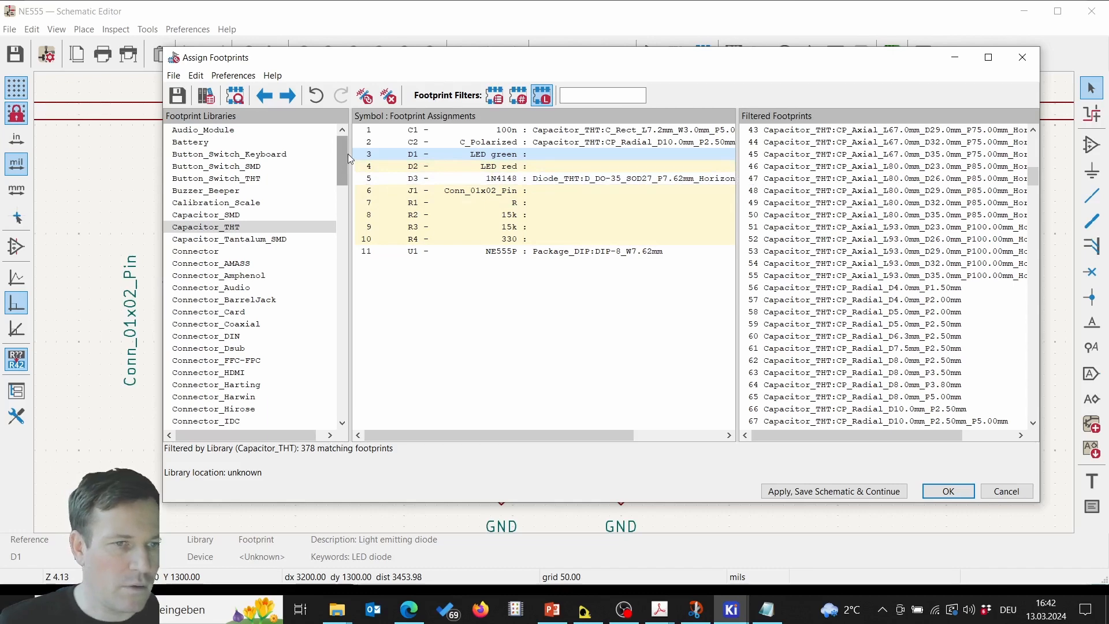
Find and select the LED_D5.0mm footprint in the LED_THT library for the green LED D1
drag(342, 155, 338, 300)
click(215, 239)
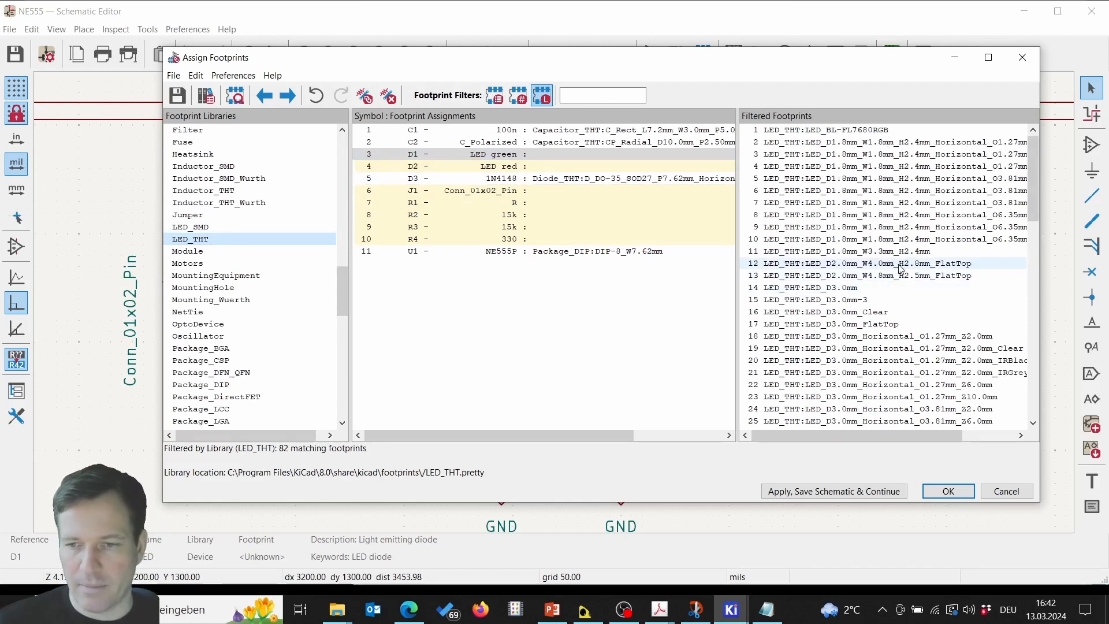
scroll(898, 266, down, 6)
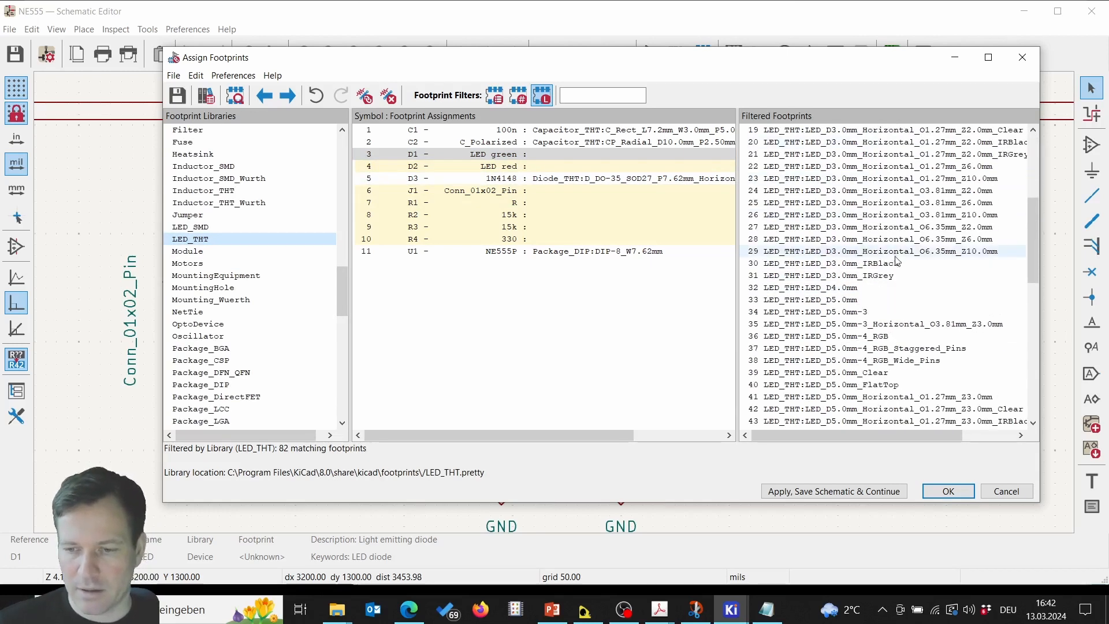
scroll(896, 261, down, 2)
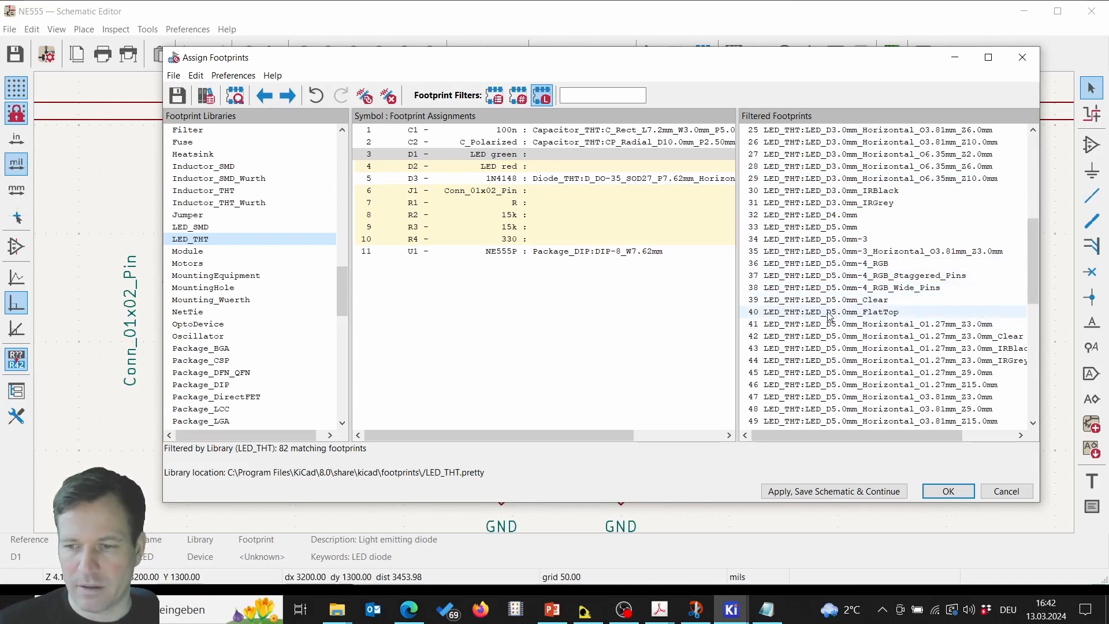
drag(866, 431, 821, 436)
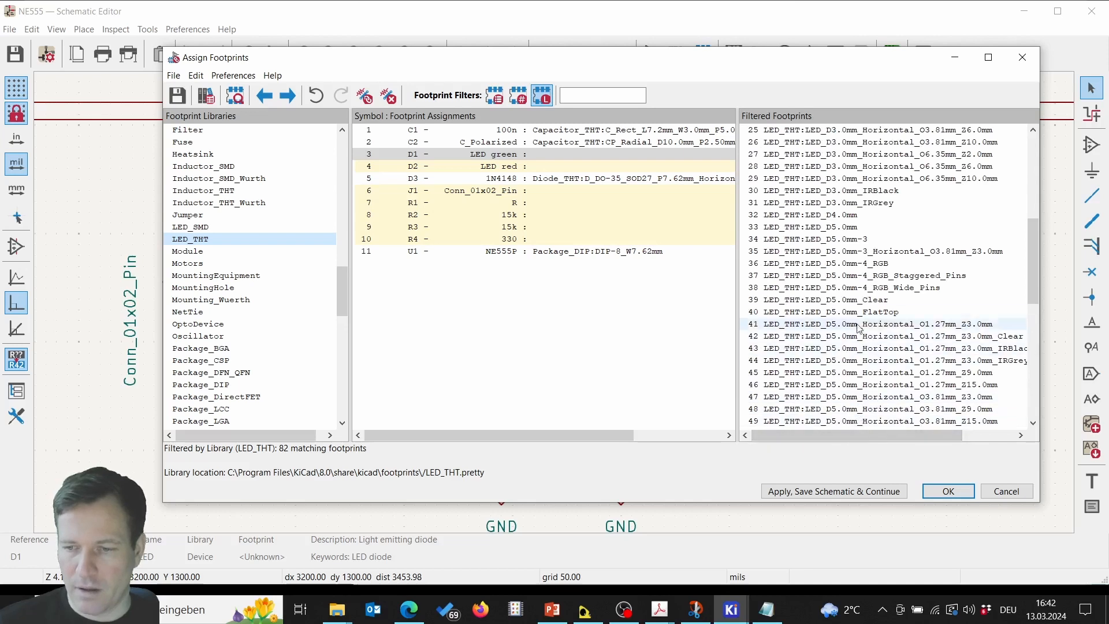
click(825, 314)
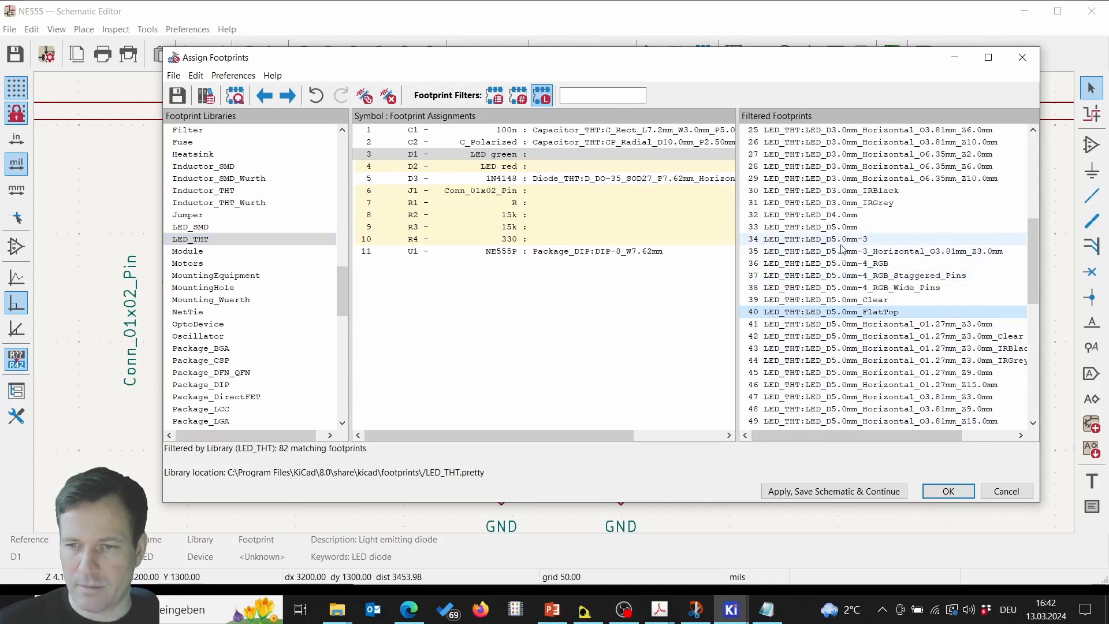
scroll(837, 287, down, 2)
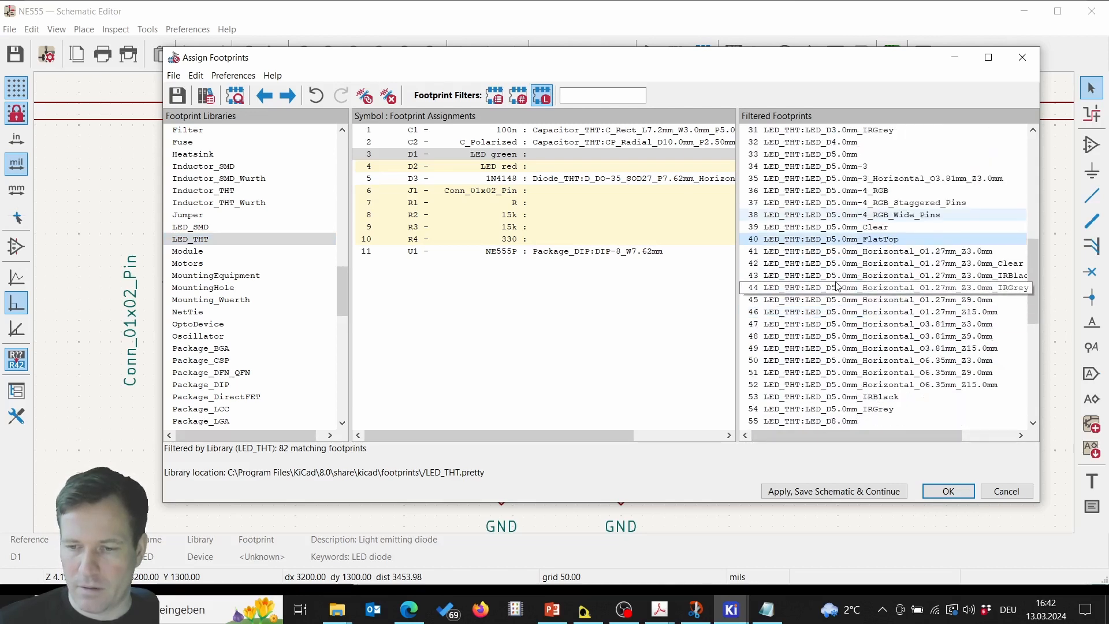
scroll(837, 287, down, 1)
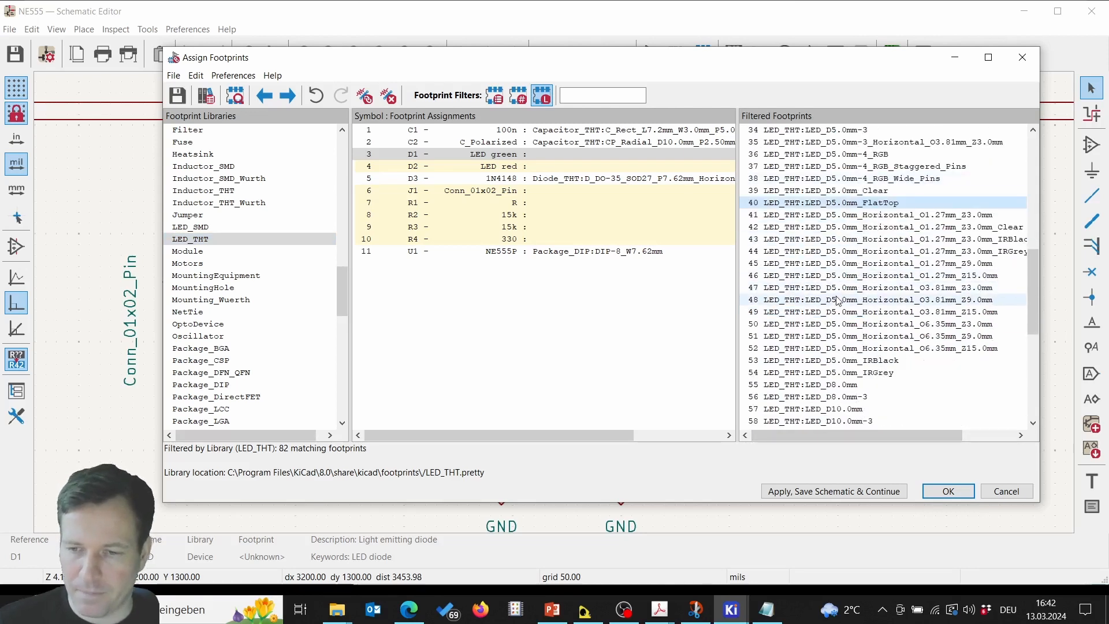
scroll(837, 300, up, 2)
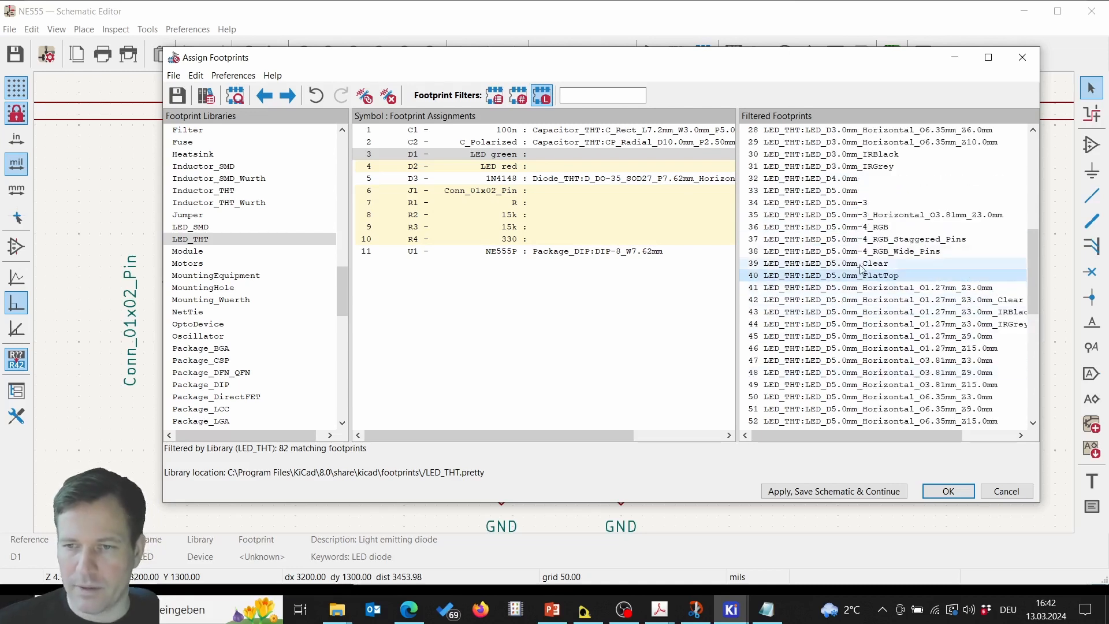
click(817, 192)
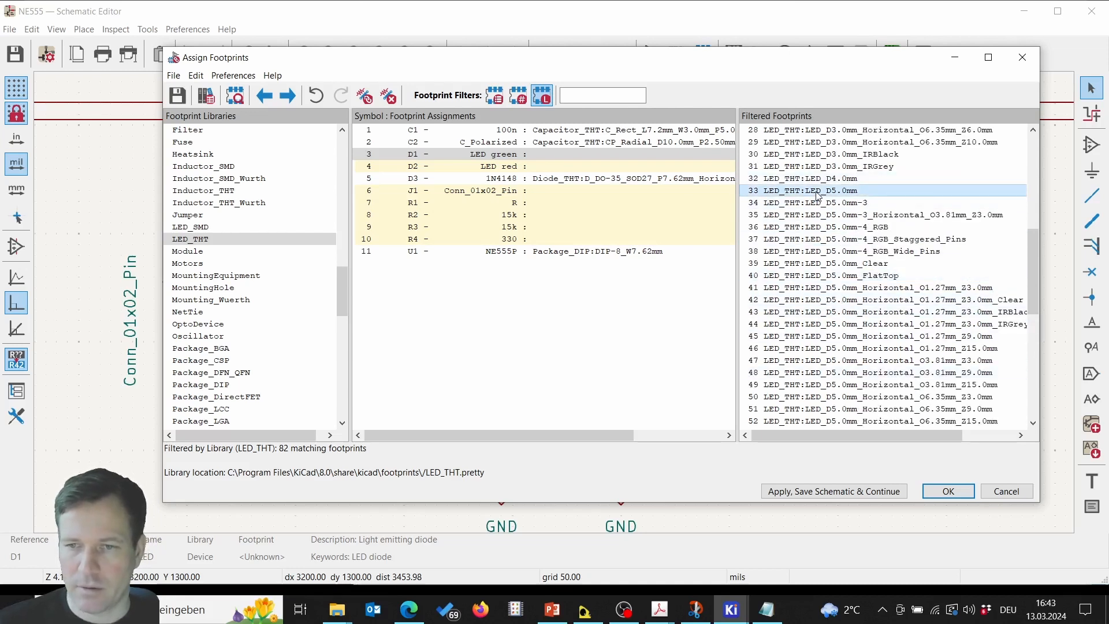
Preview the LED_D5.0mm footprint, rotate its 3D model to check it from the side, and close both views
right_click(817, 195)
click(834, 207)
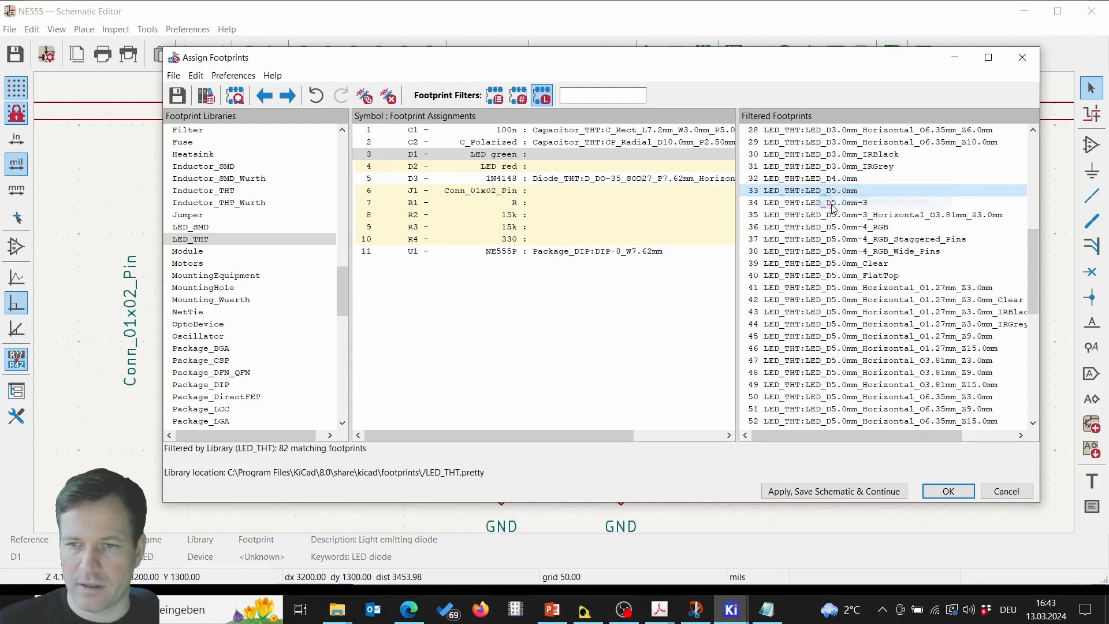
scroll(651, 265, down, 3)
scroll(651, 265, up, 2)
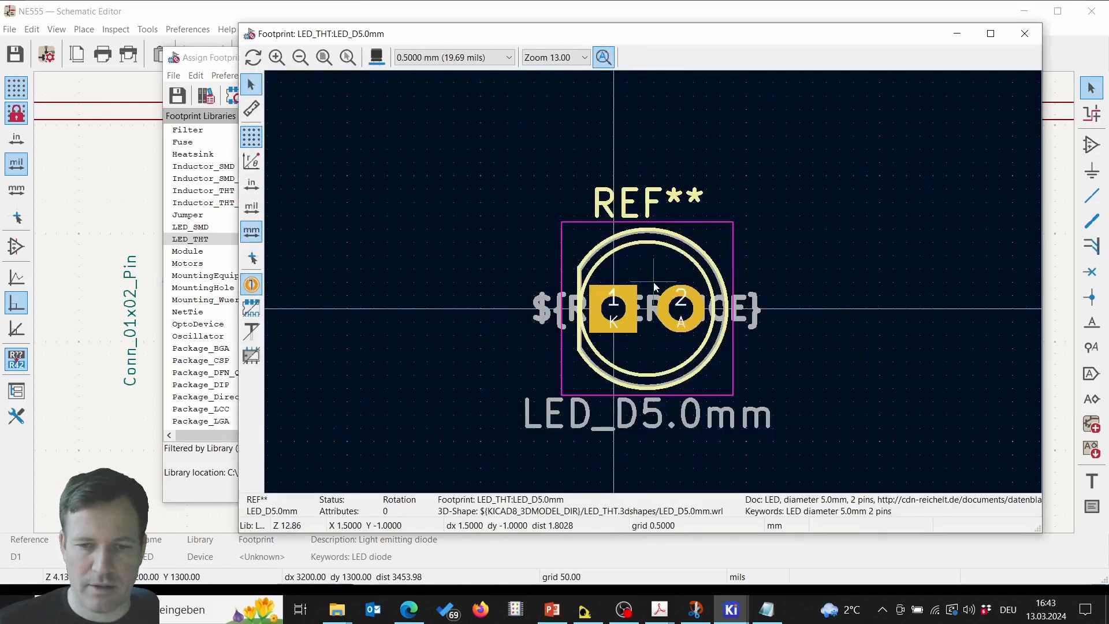
click(374, 56)
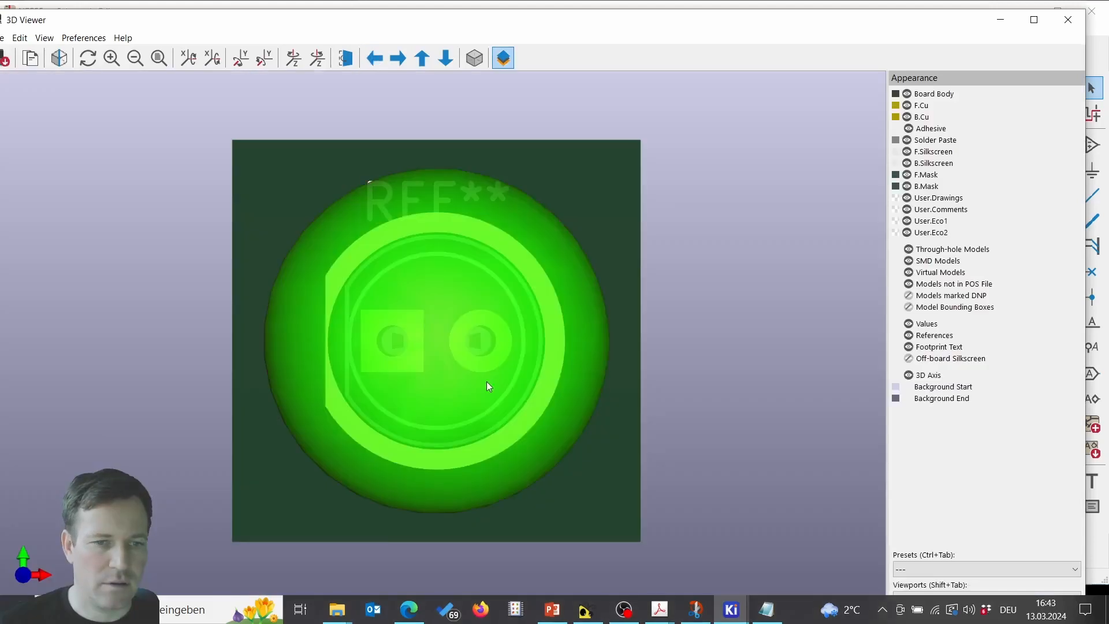
drag(486, 381, 427, 109)
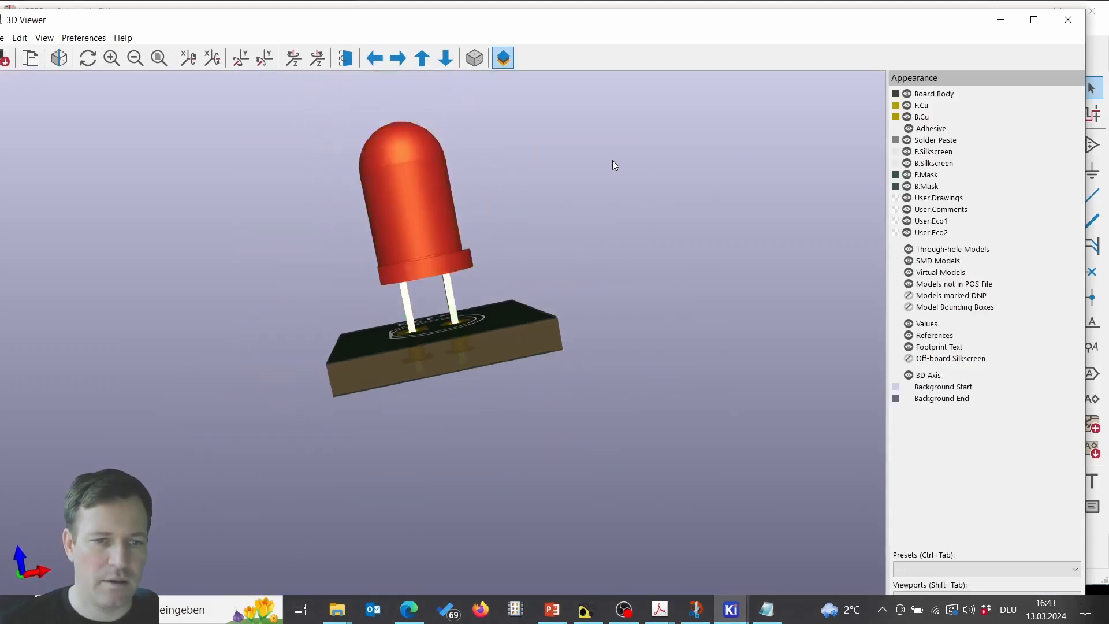
click(1067, 20)
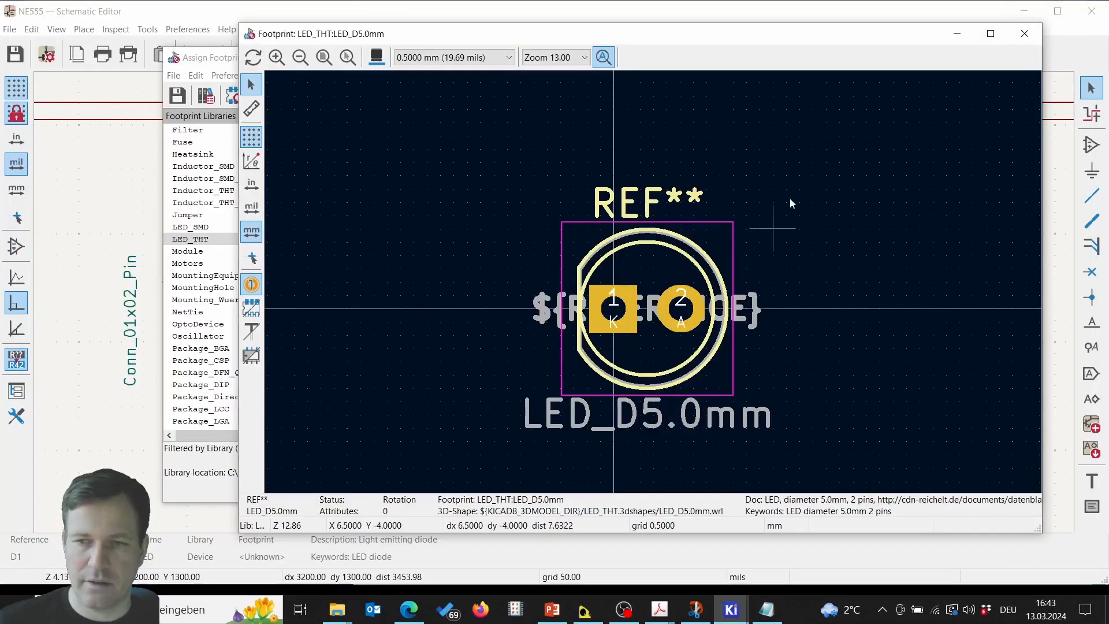
click(1024, 34)
Assign the LED_D5.0mm footprint to both LEDs, D1 and D2
click(615, 154)
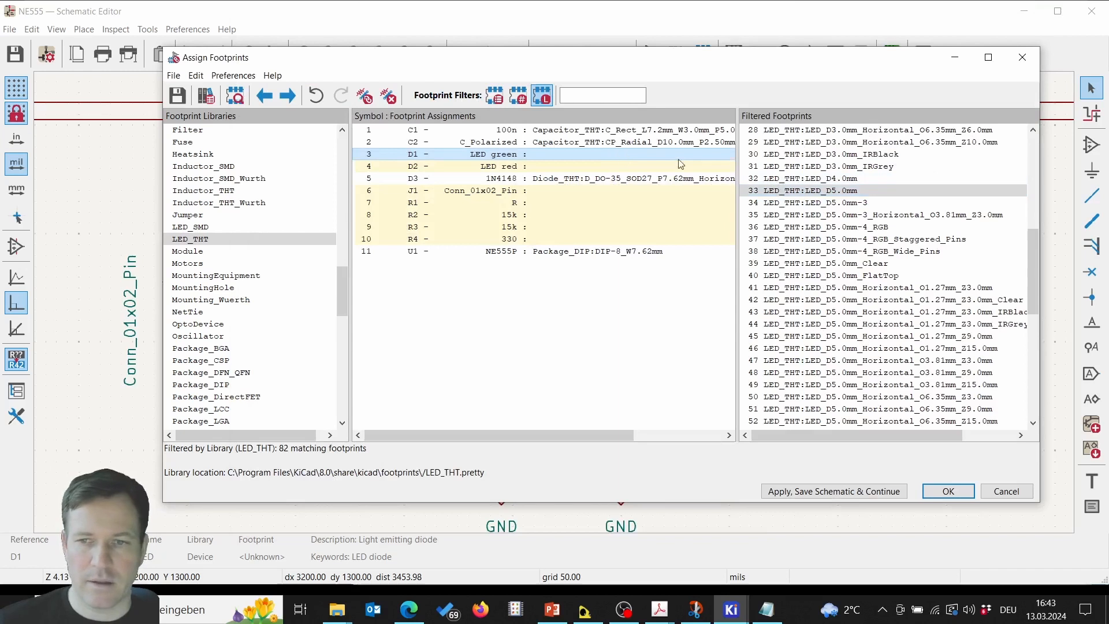
double_click(824, 192)
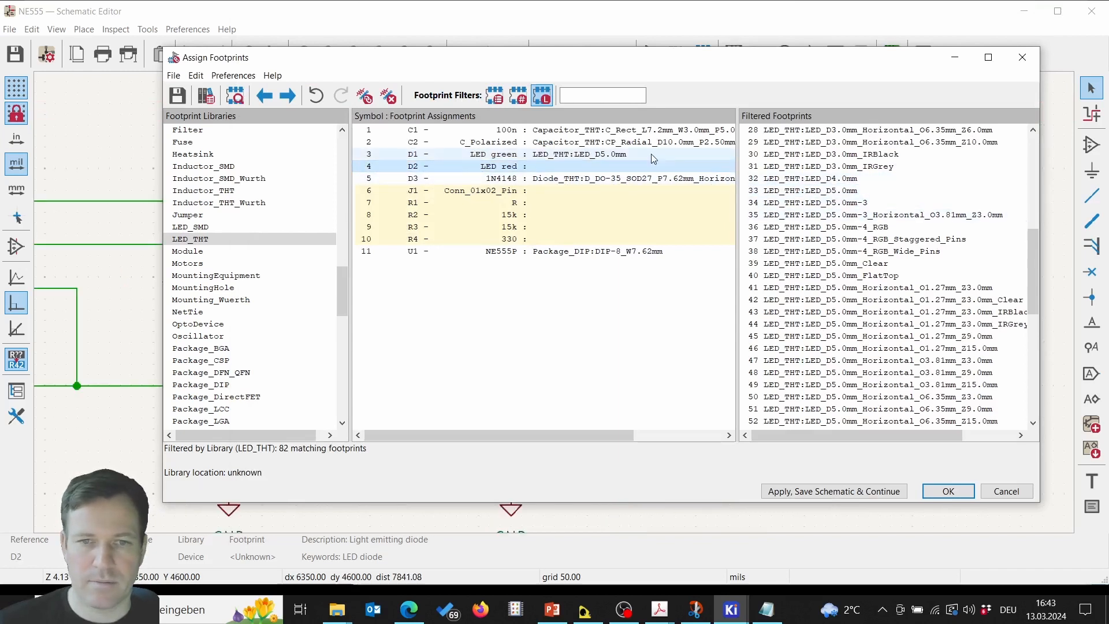
double_click(808, 190)
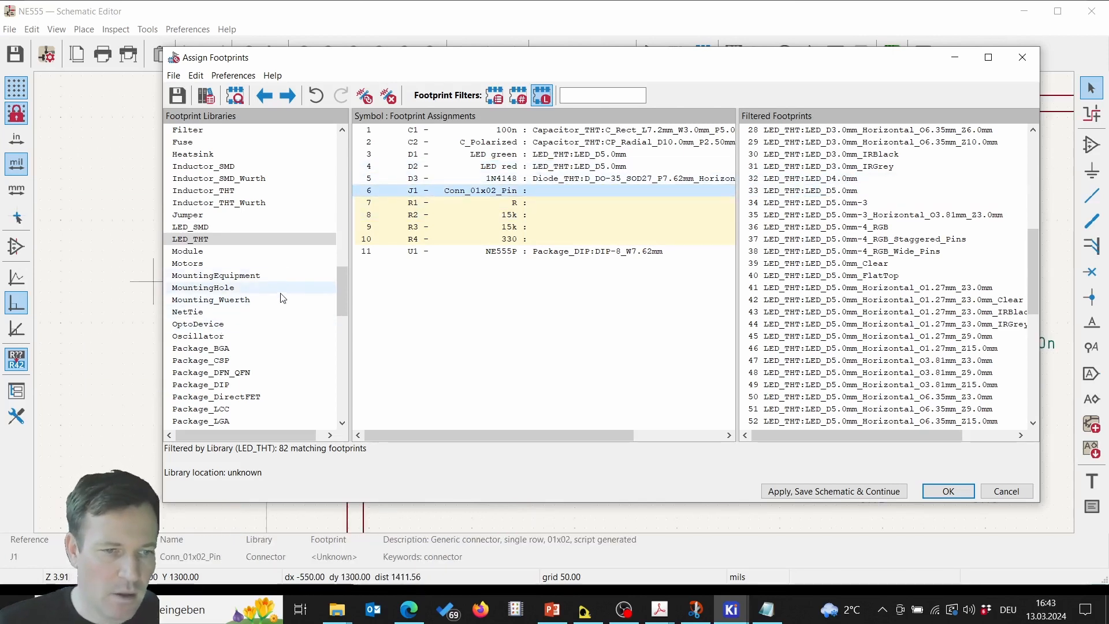
Browse the general Connector footprint library for a footprint that suits J1
drag(343, 294, 348, 168)
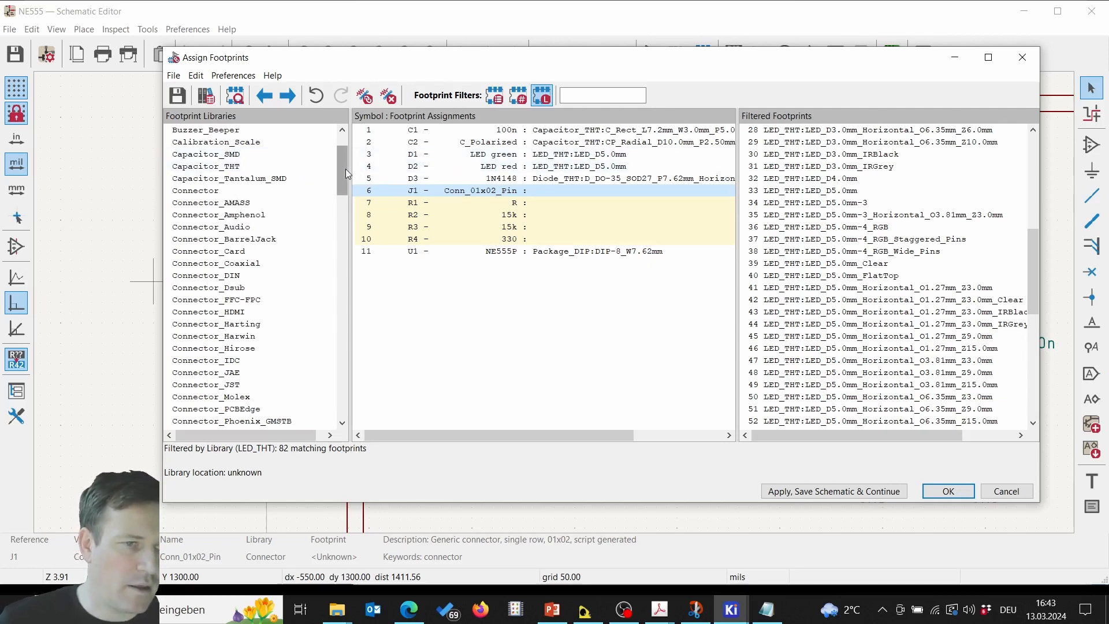
drag(345, 169, 345, 174)
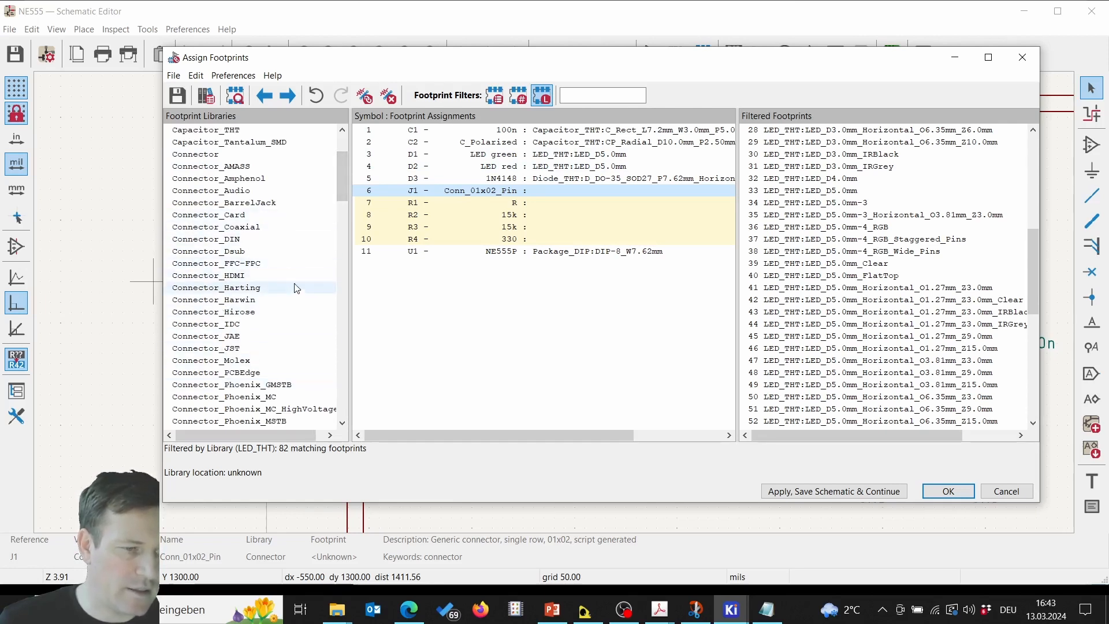
click(260, 154)
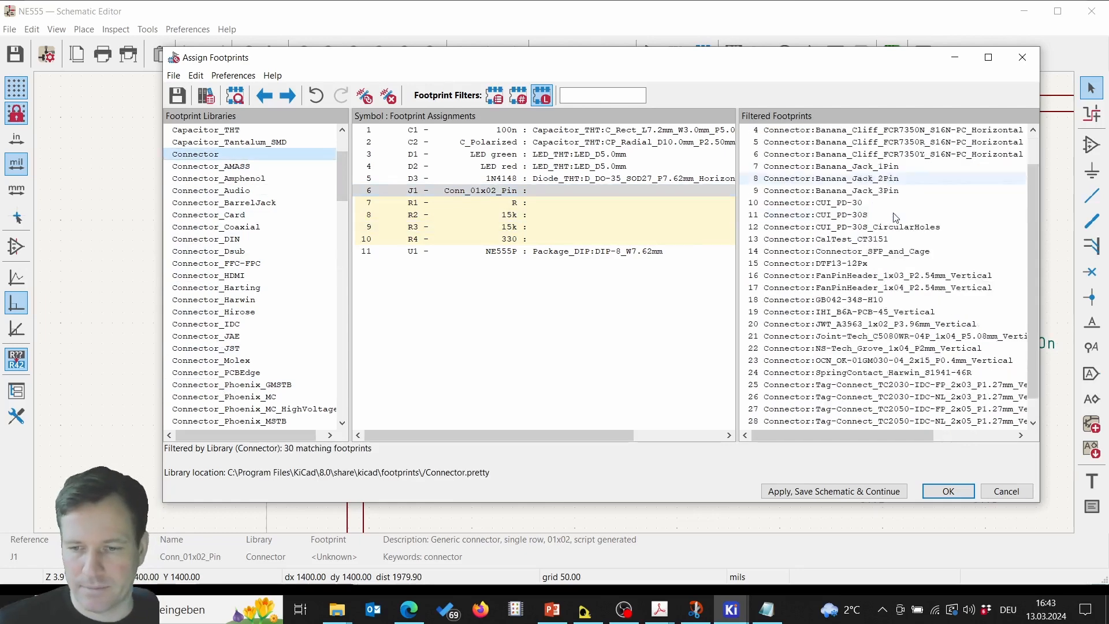
scroll(894, 217, down, 2)
scroll(897, 218, up, 2)
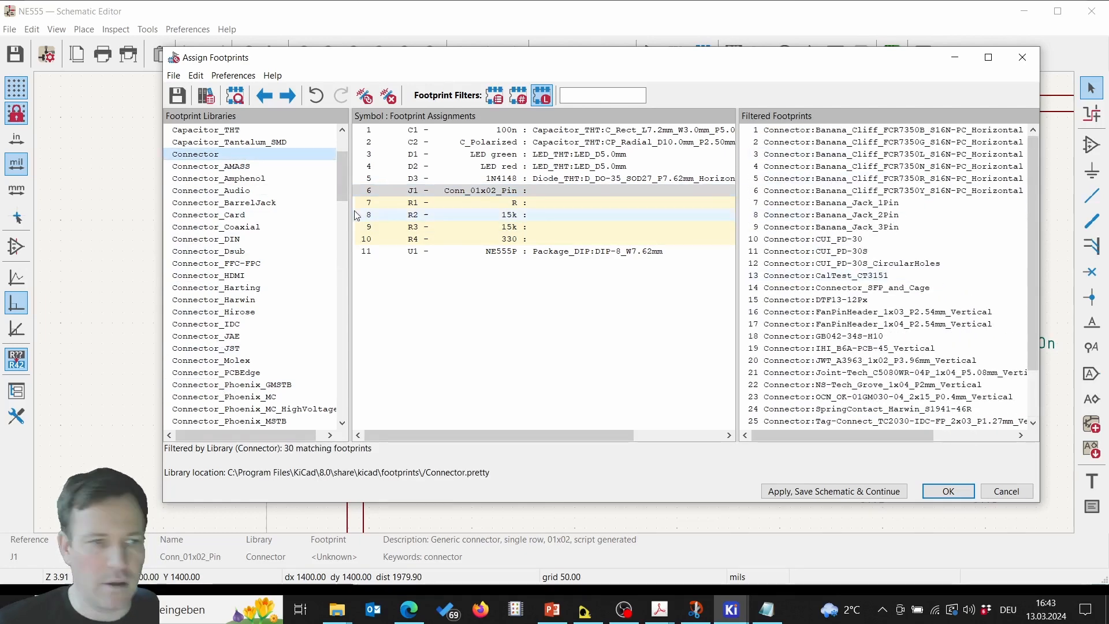
Select PinHeader_1x02_P2.54mm_Vertical in the Connector_PinHeader_2.54mm library for J1, widening the footprint list to read the full names
drag(340, 156, 341, 165)
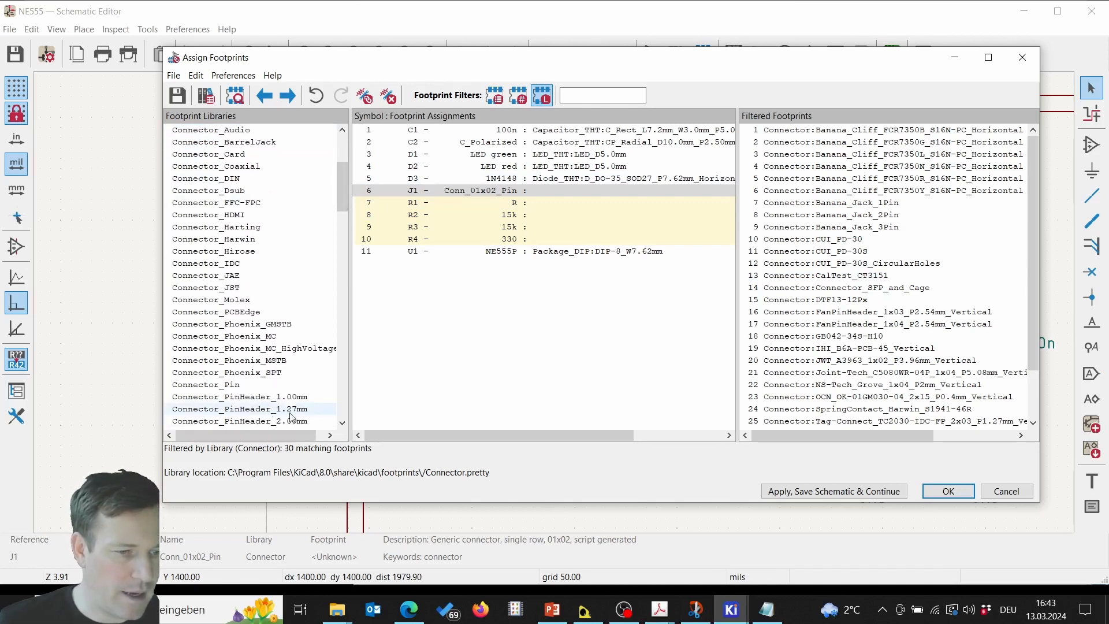
scroll(292, 412, down, 2)
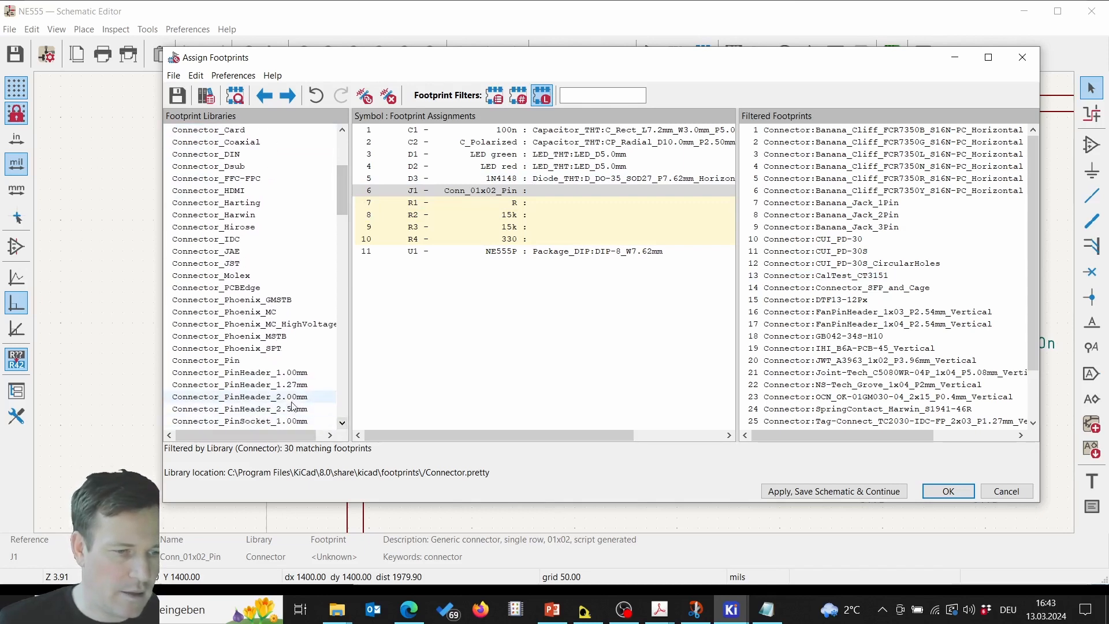
click(279, 410)
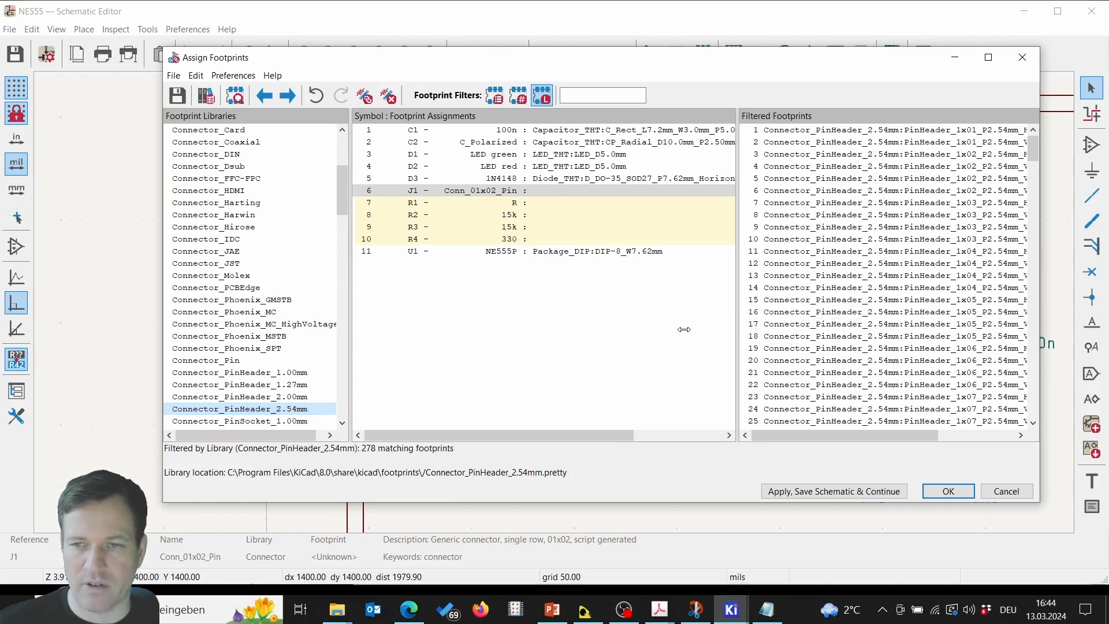
drag(737, 329, 683, 329)
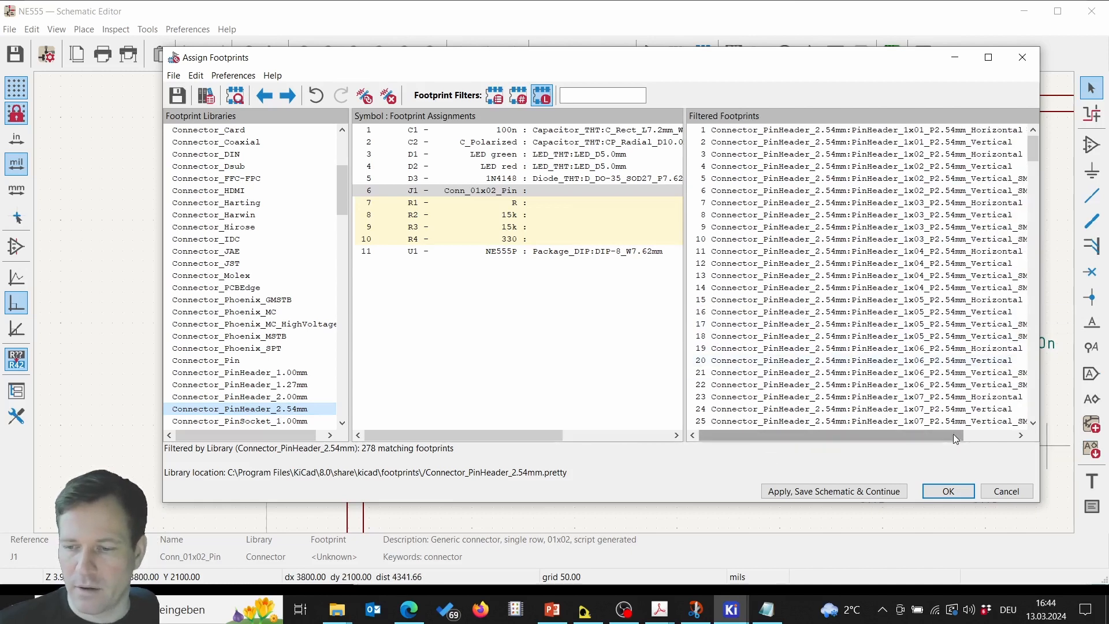
drag(952, 434, 965, 430)
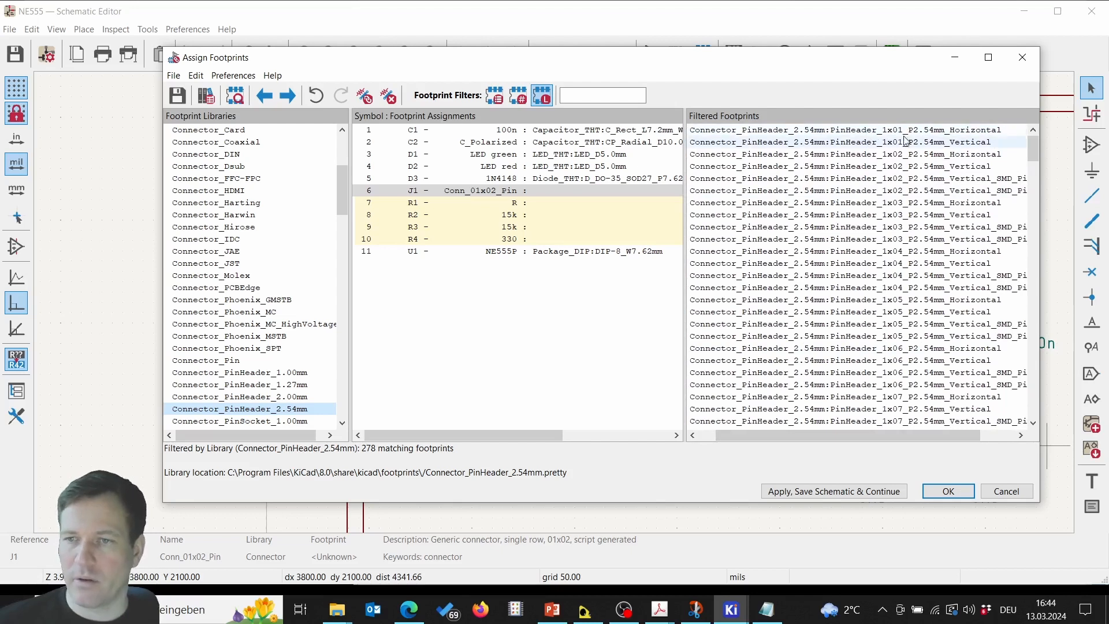
click(895, 169)
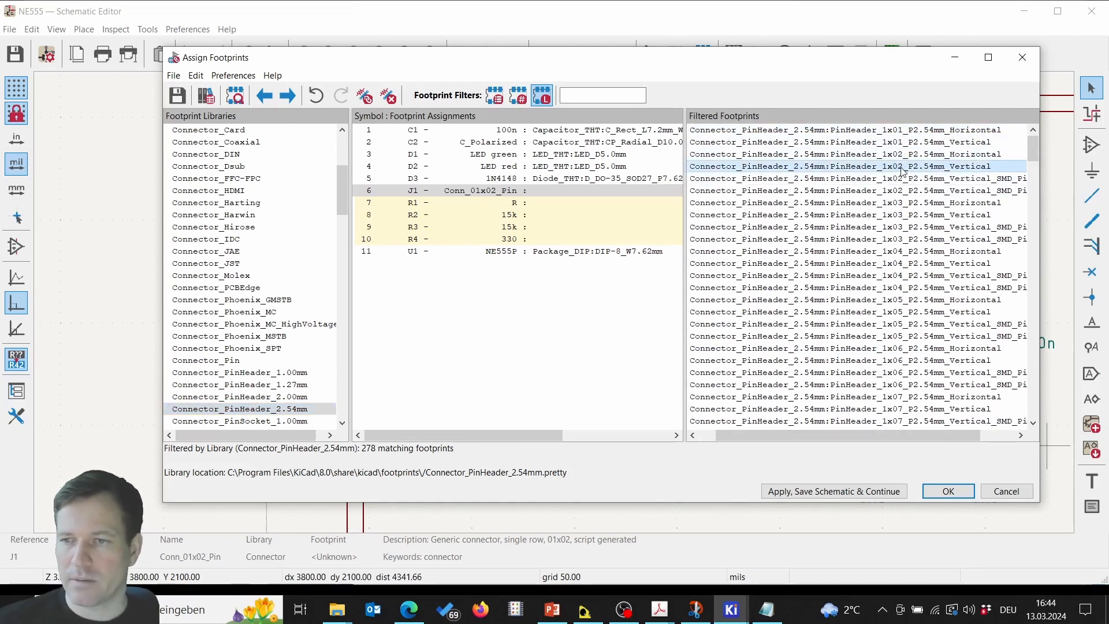
Preview the PinHeader_1x02_P2.54mm_Vertical footprint, inspect its 3D model from different angles, and close both views
right_click(903, 169)
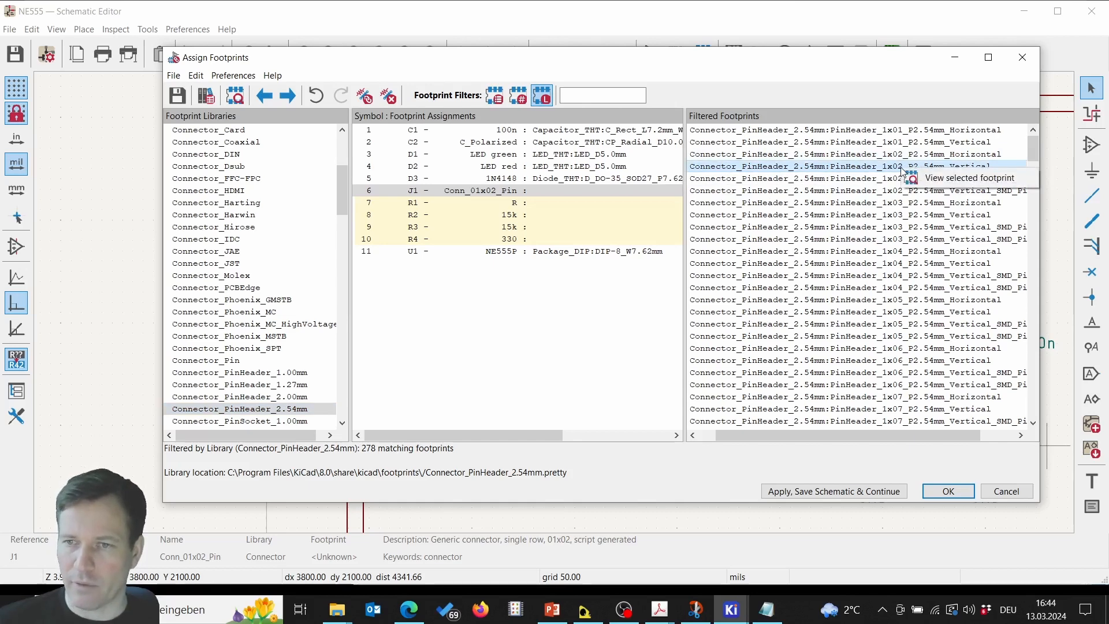
click(915, 174)
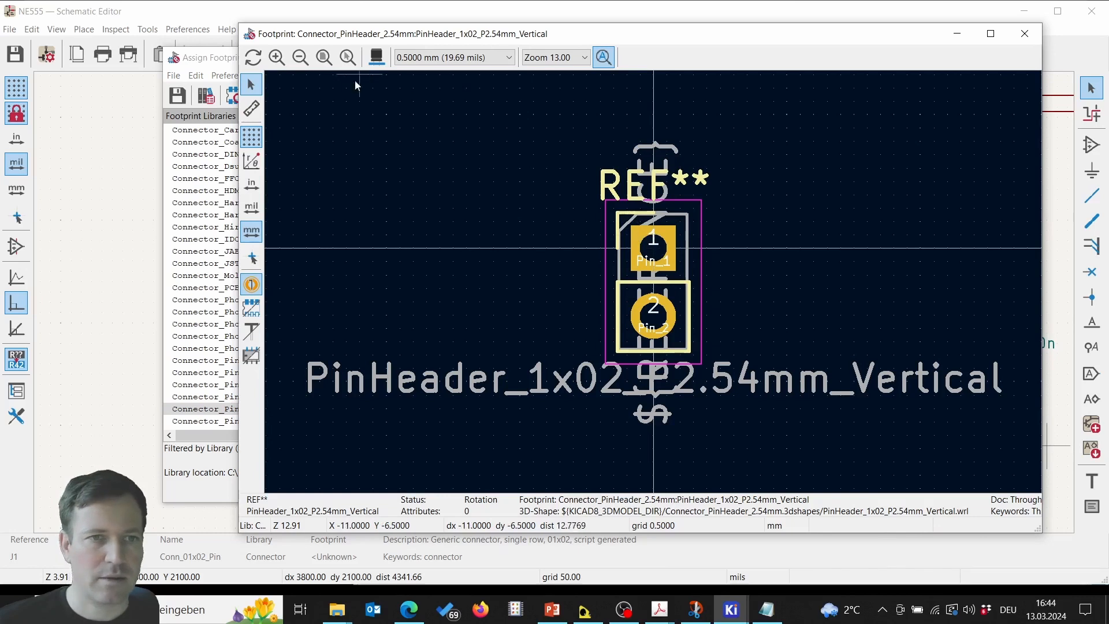
click(376, 58)
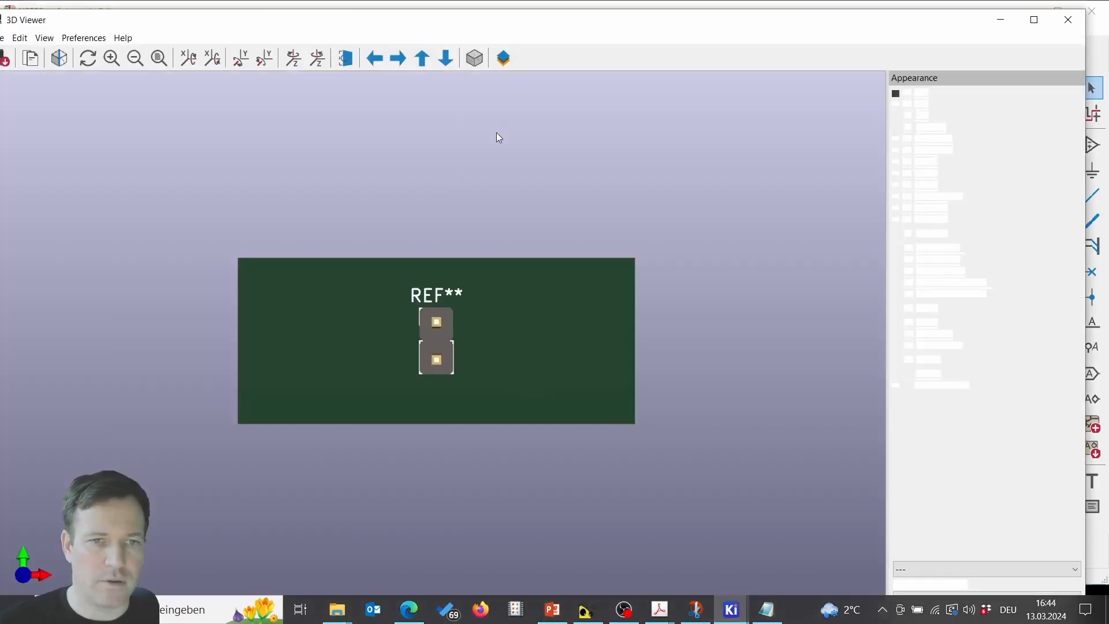
drag(517, 353, 596, 297)
drag(480, 330, 512, 340)
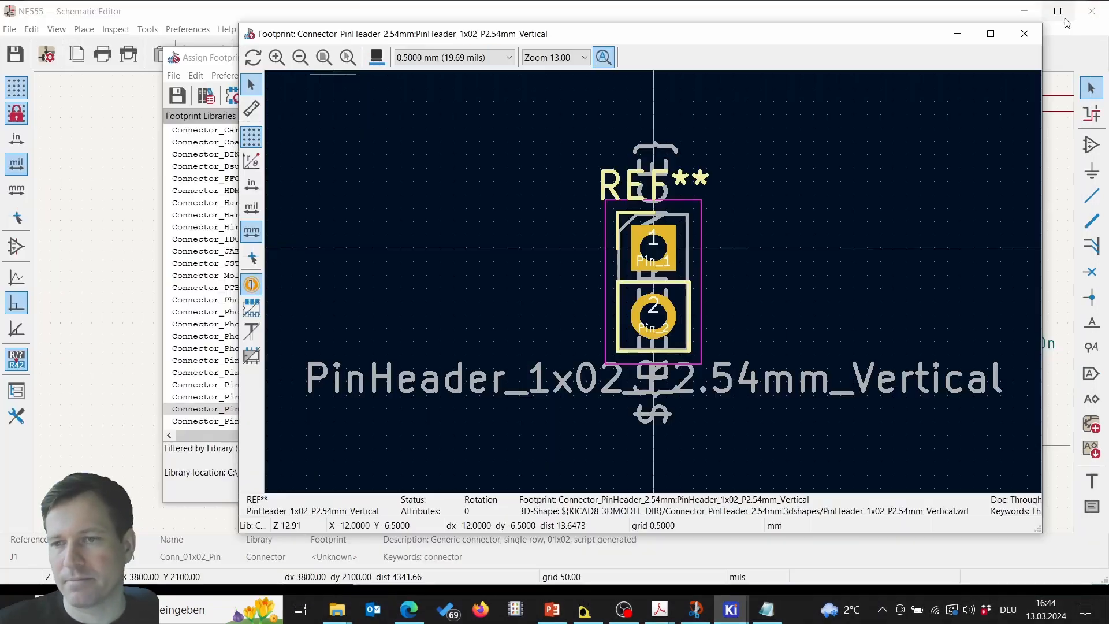
click(1068, 20)
click(1025, 33)
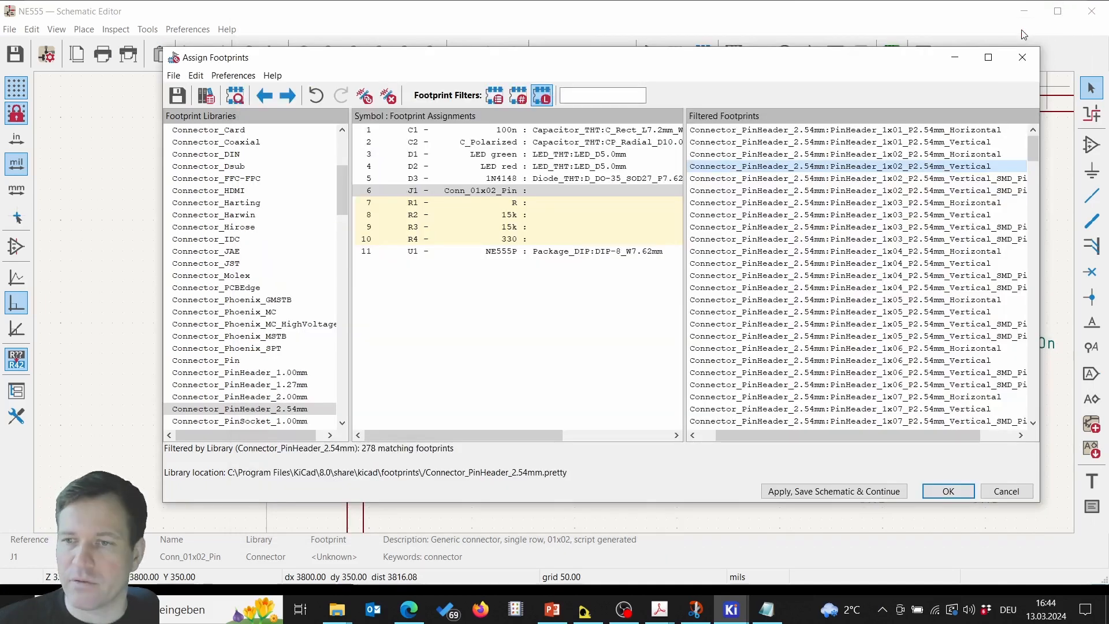
Assign the PinHeader_1x02_P2.54mm_Vertical footprint to J1 and list the Resistor_THT library's footprints for R1
double_click(869, 168)
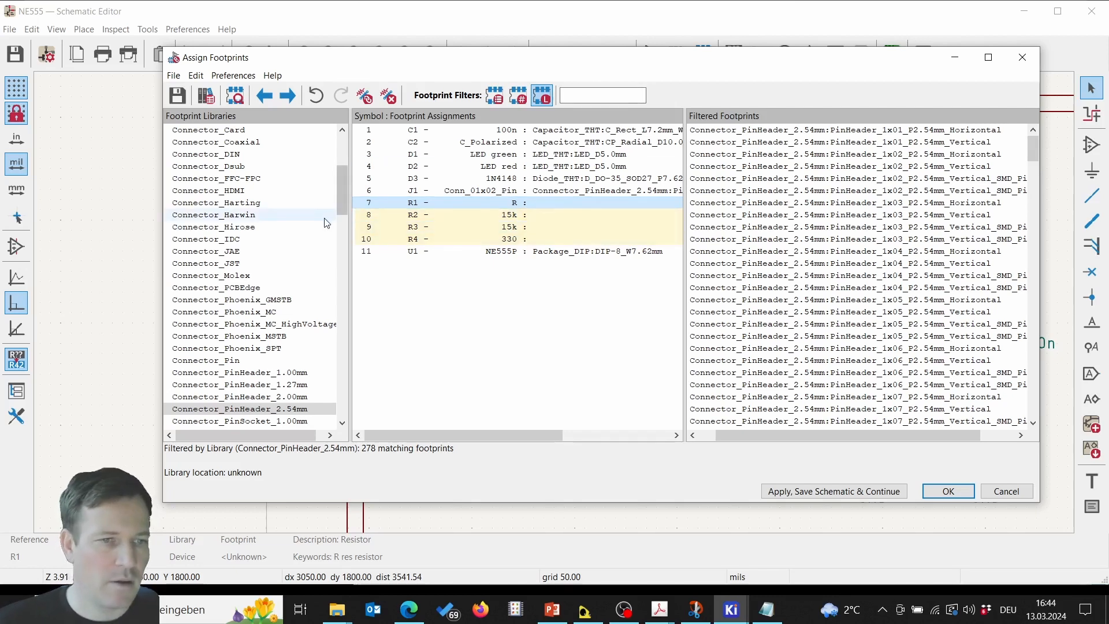
drag(343, 198, 334, 130)
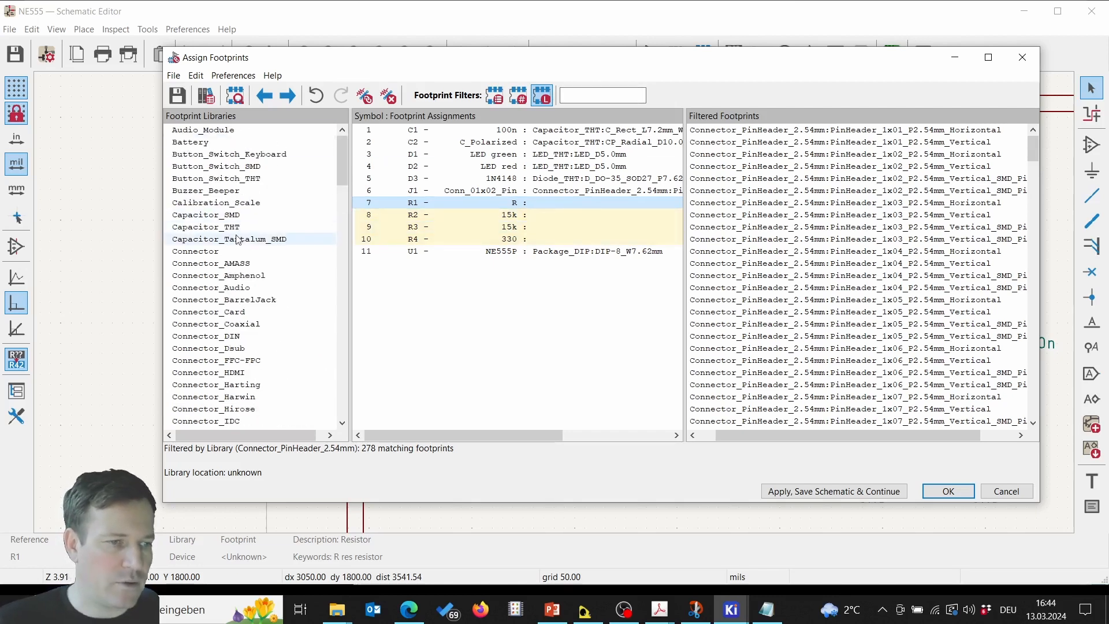
scroll(233, 206, down, 1)
scroll(237, 214, down, 17)
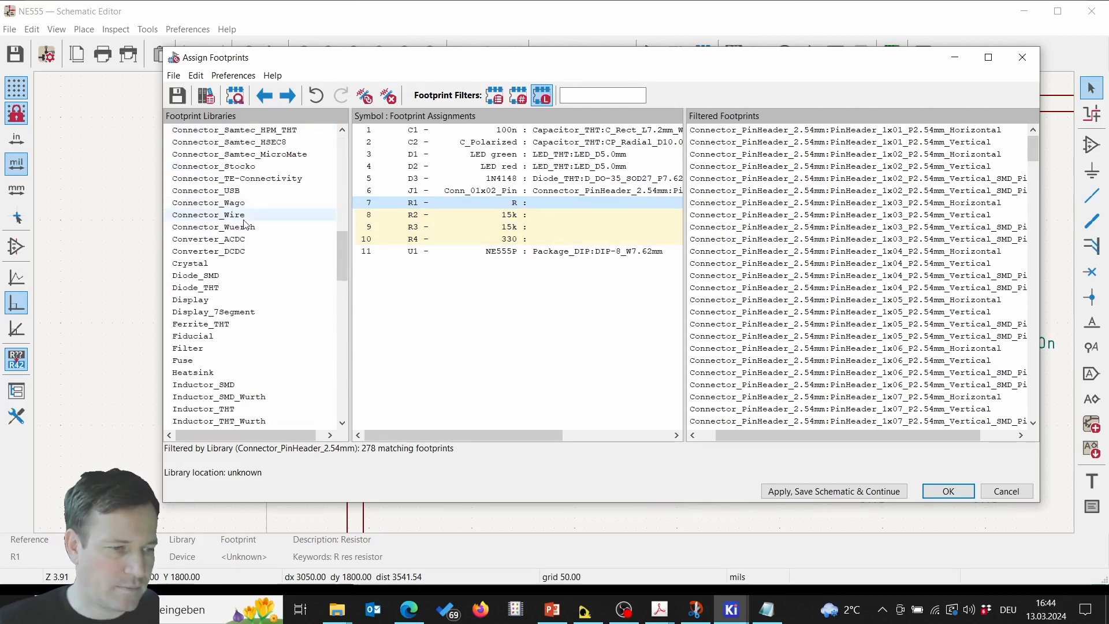
scroll(254, 260, down, 8)
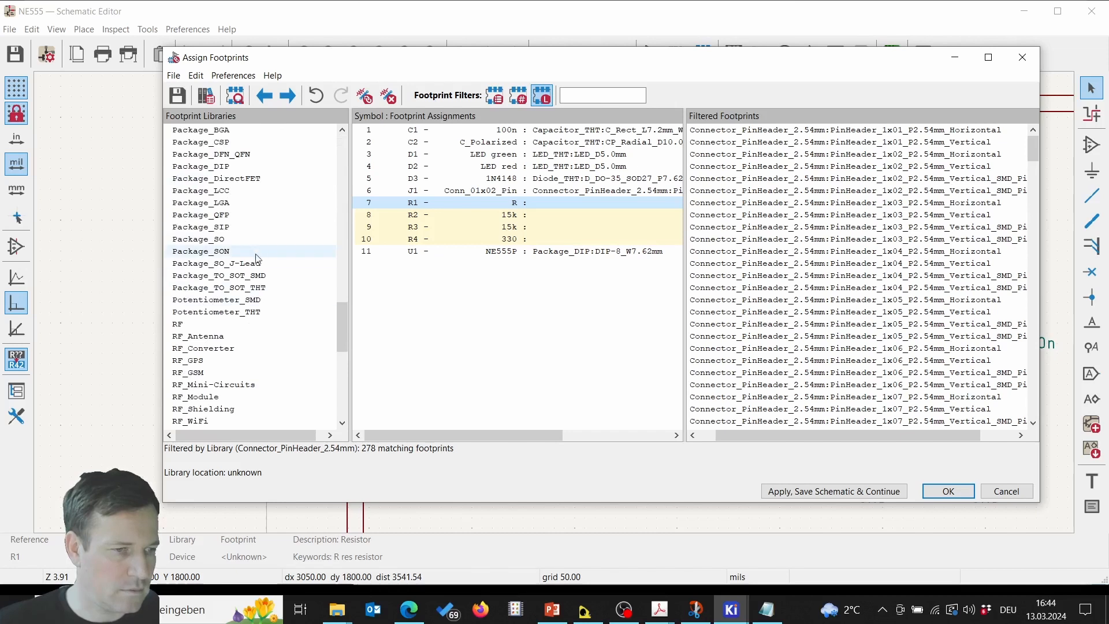
scroll(255, 243, down, 3)
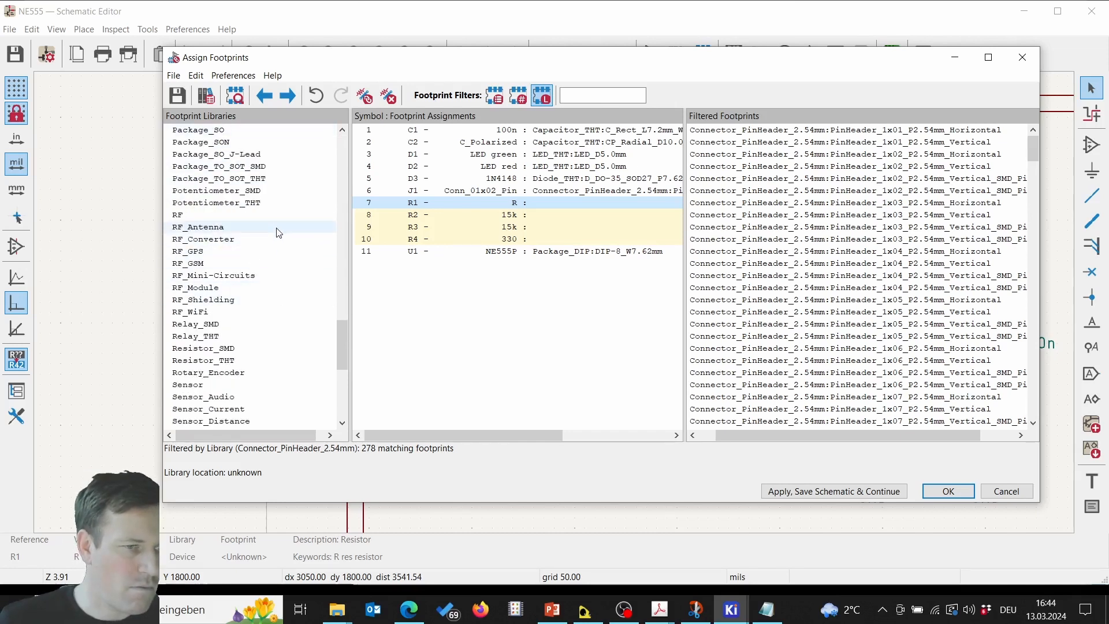
click(253, 360)
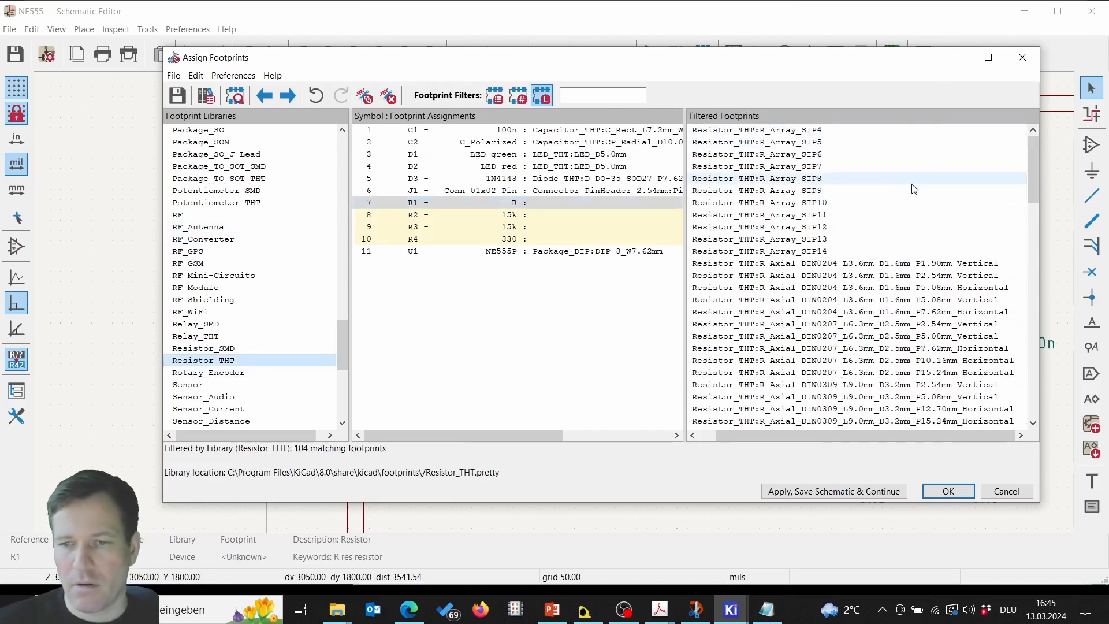
Preview the R_Axial_DIN0207_L6.3mm_D2.5mm_P7.62mm_Horizontal footprint, inspect its 3D model from the side, and close both views
scroll(871, 173, down, 1)
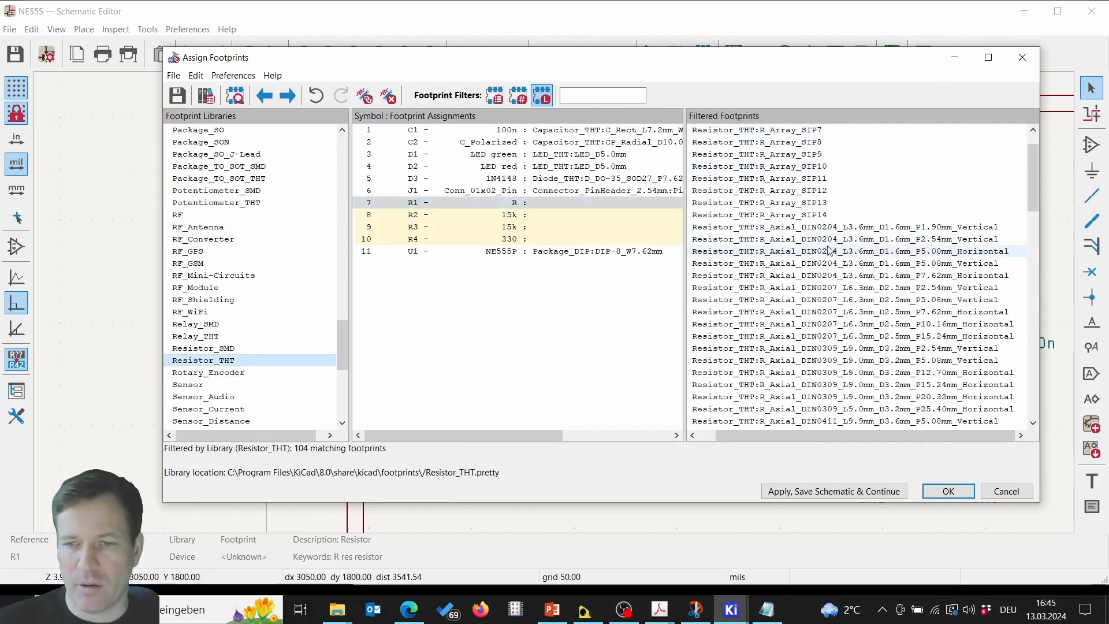
scroll(879, 147, down, 1)
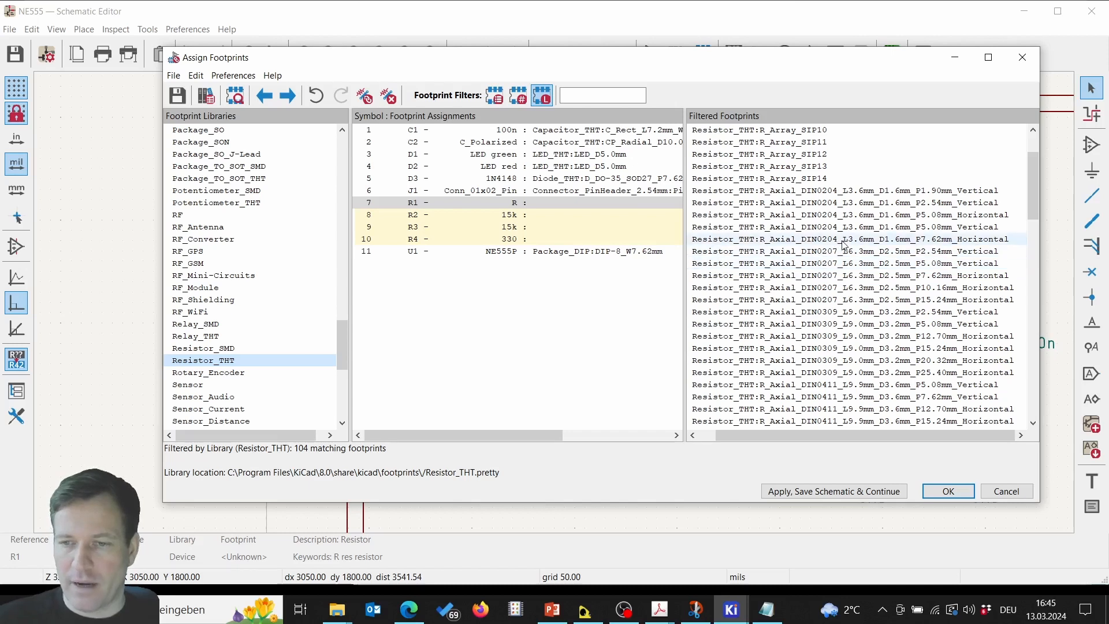
click(891, 254)
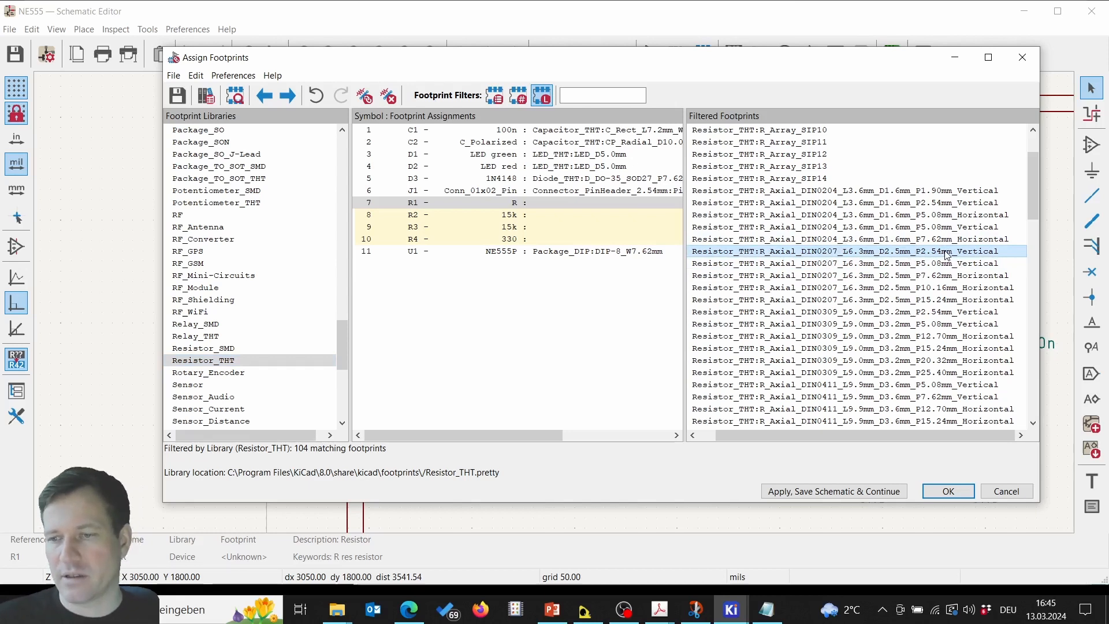
click(952, 277)
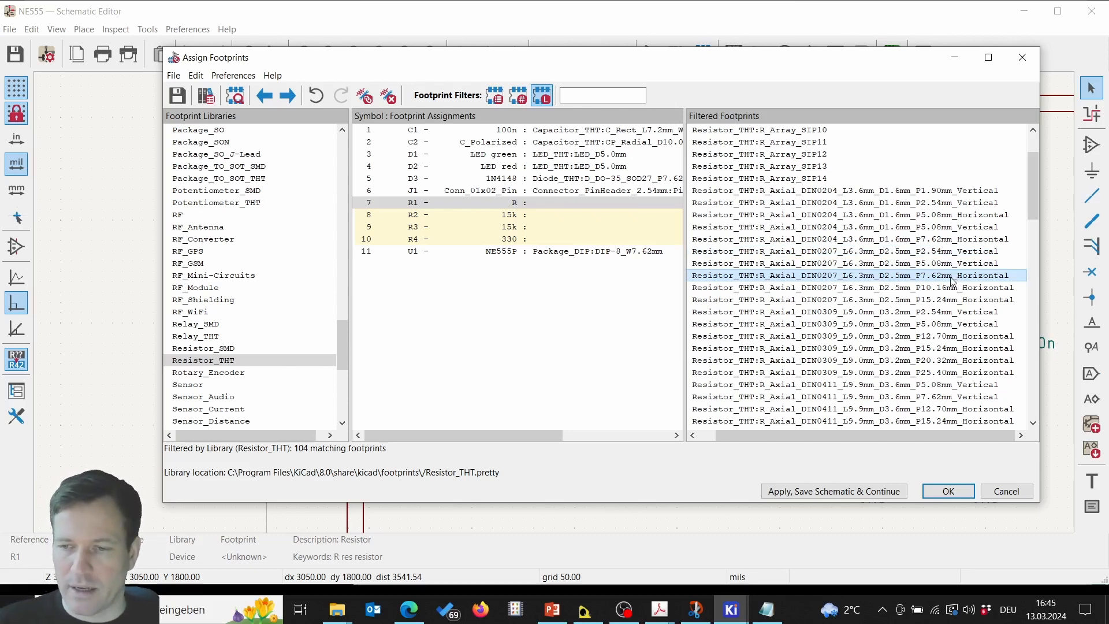
right_click(952, 278)
click(964, 287)
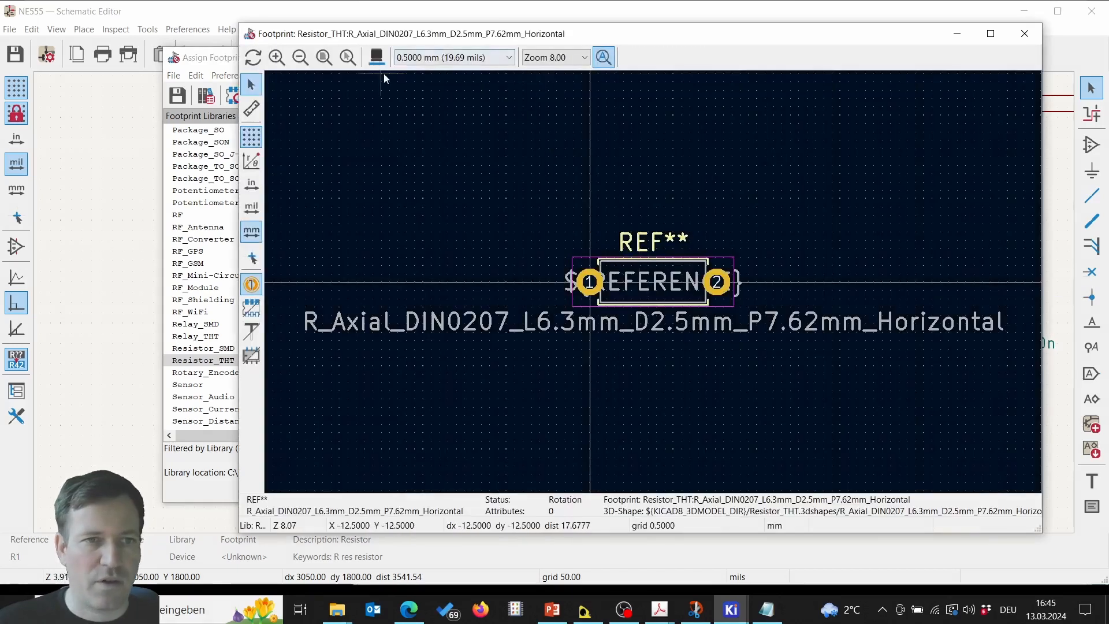
click(376, 57)
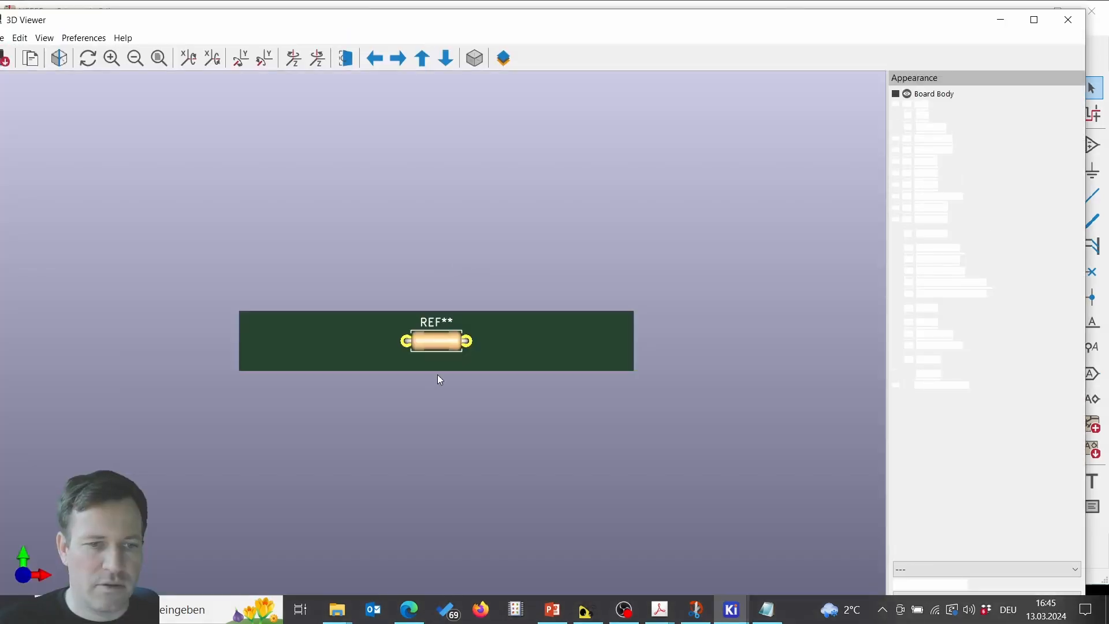
scroll(446, 347, up, 7)
drag(463, 479, 477, 227)
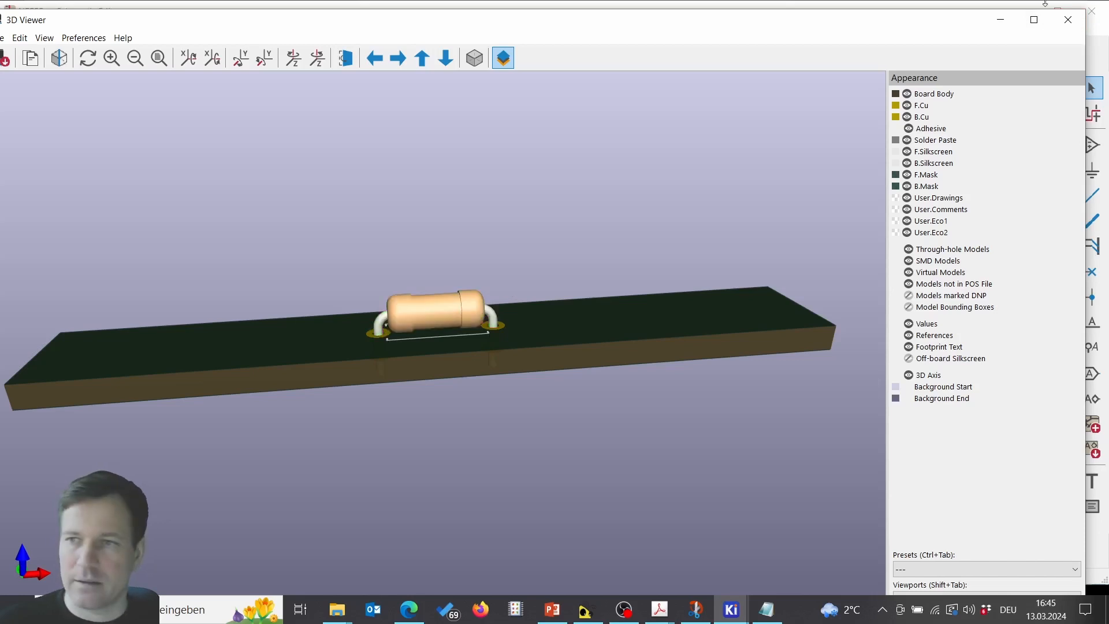
click(1071, 23)
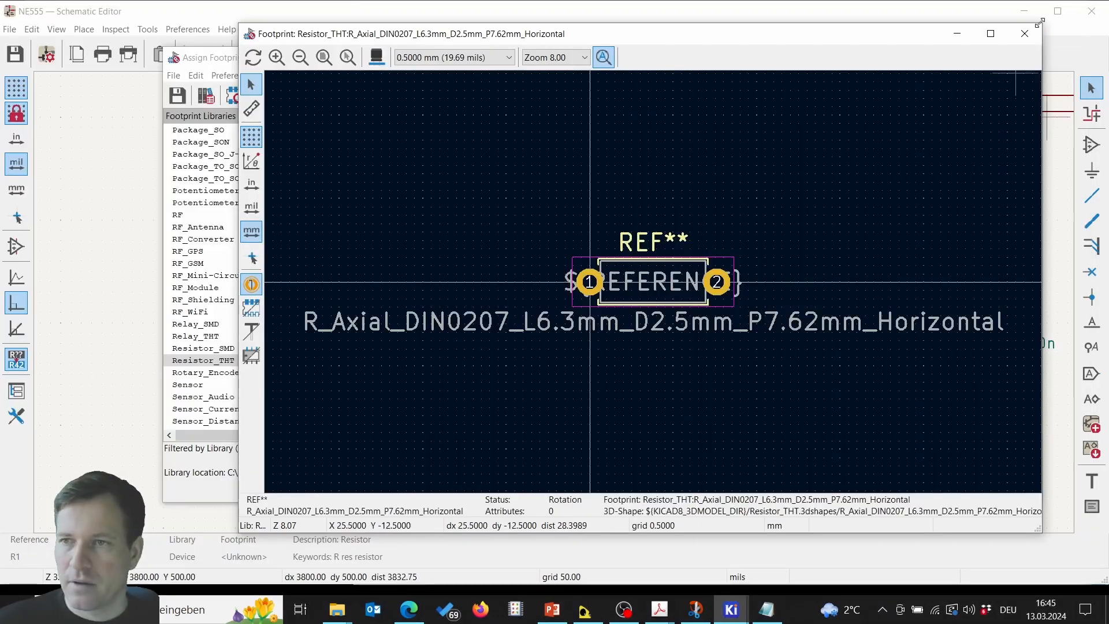
click(1025, 33)
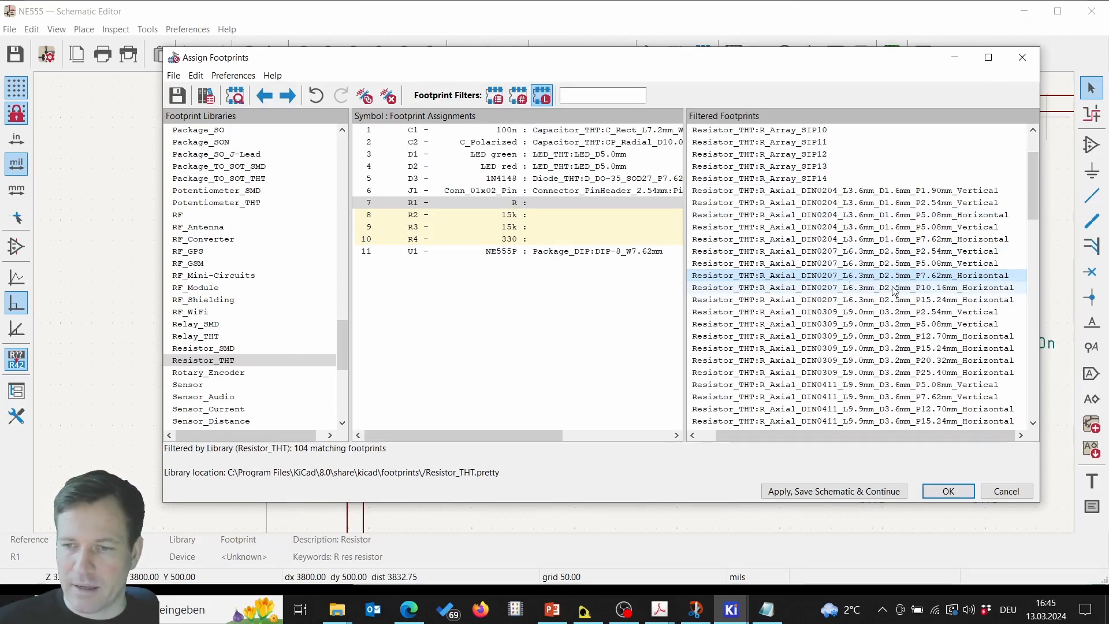
Preview the R_Axial_DIN0207_L6.3mm_D2.5mm_P10.16mm_Horizontal footprint, inspect its 3D model from the side, and close both views
click(931, 288)
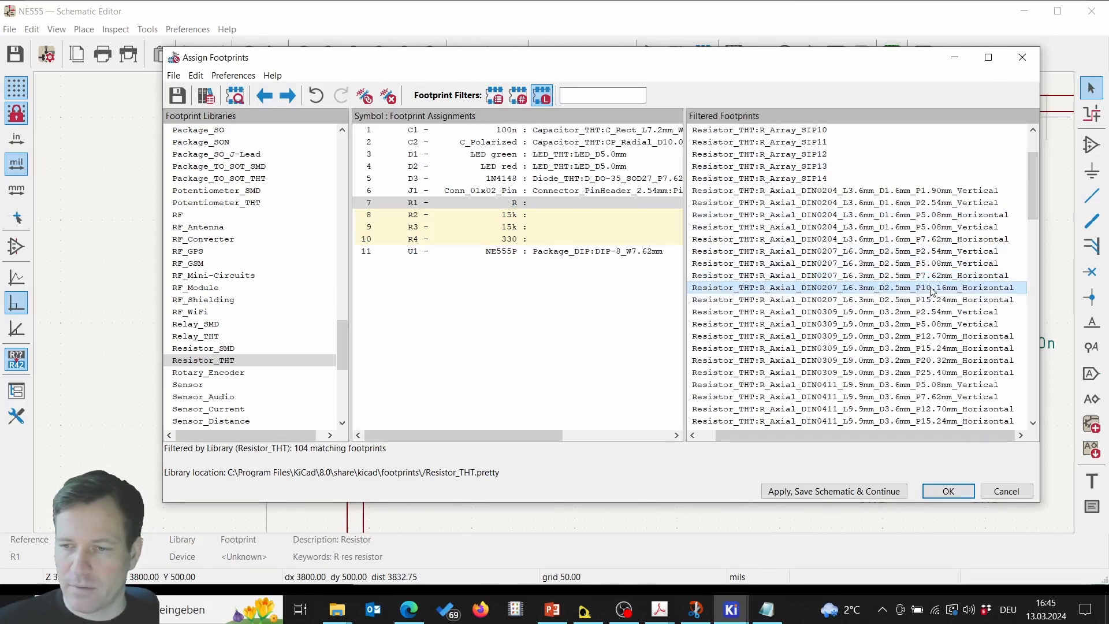
right_click(931, 289)
click(947, 298)
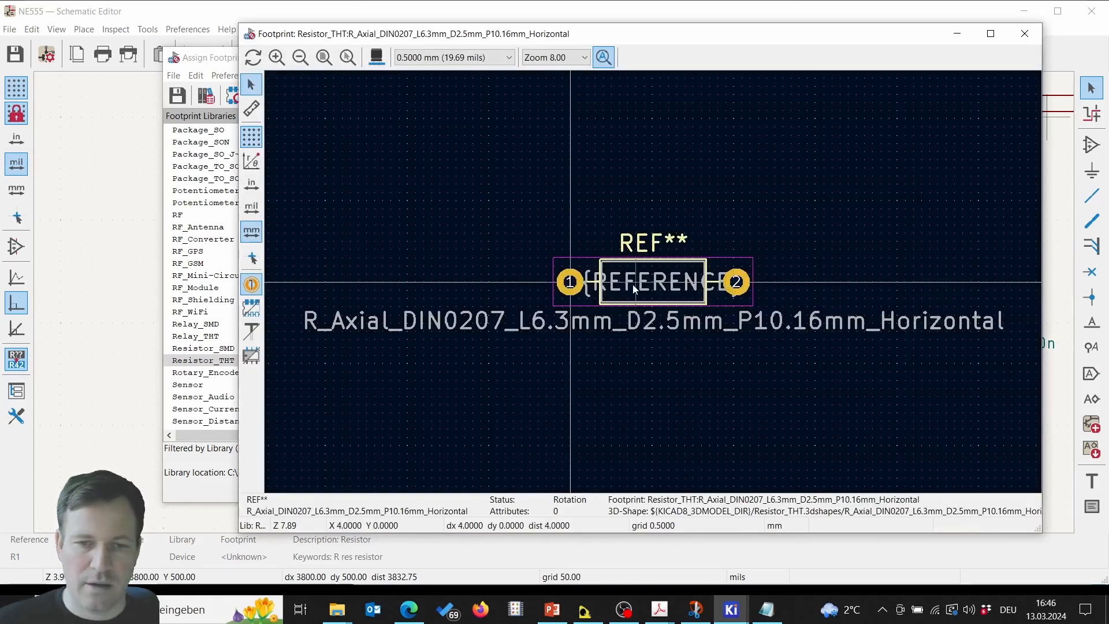
click(376, 58)
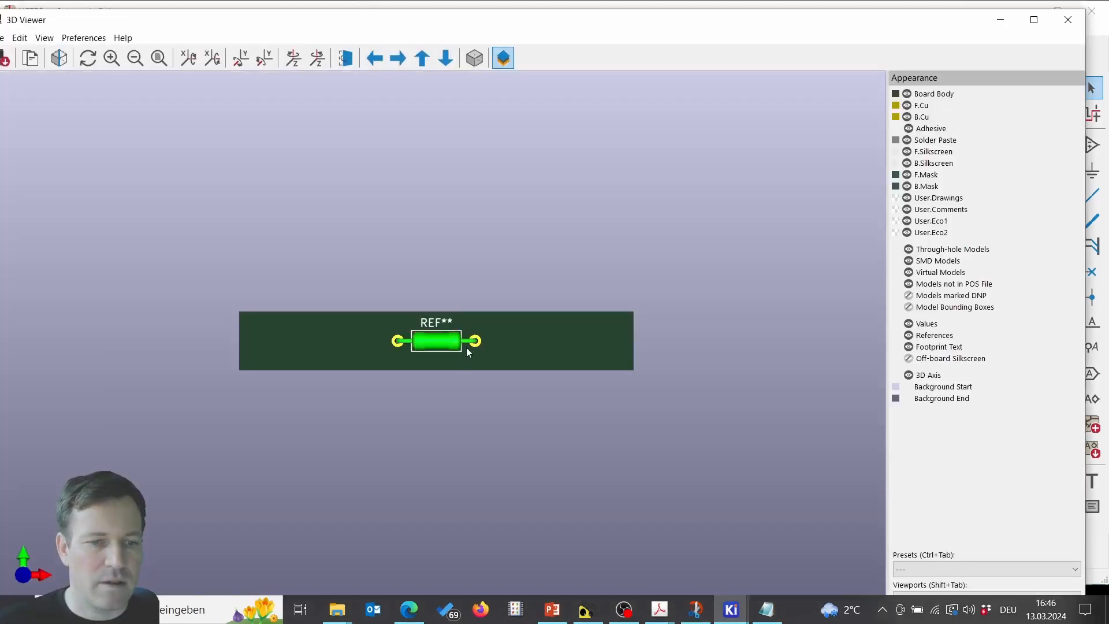
drag(466, 380, 499, 217)
scroll(462, 336, up, 2)
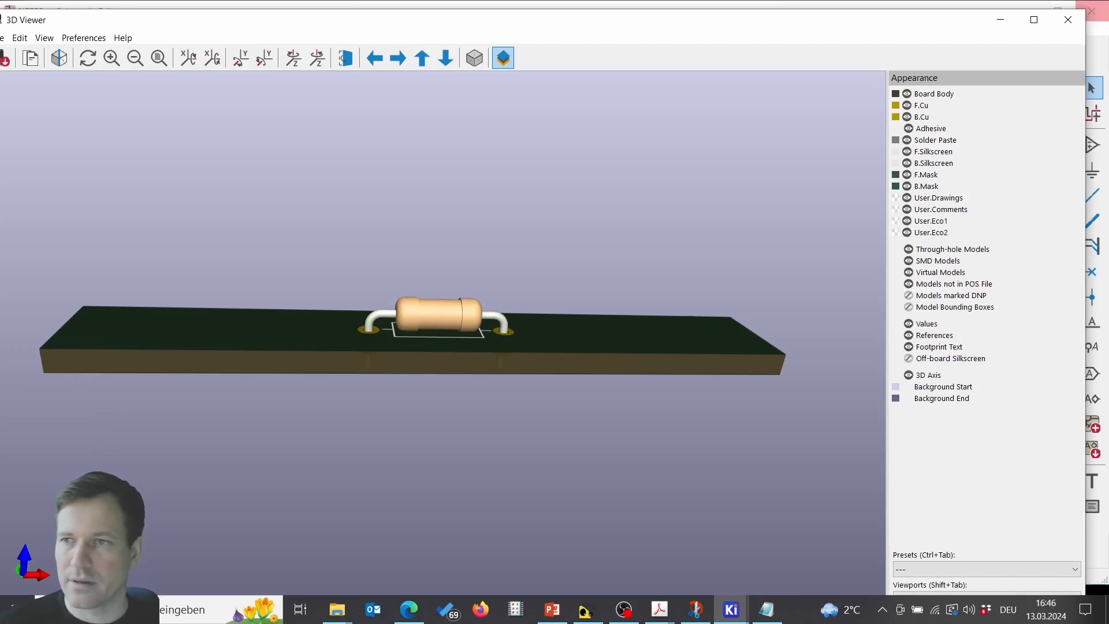
click(1068, 19)
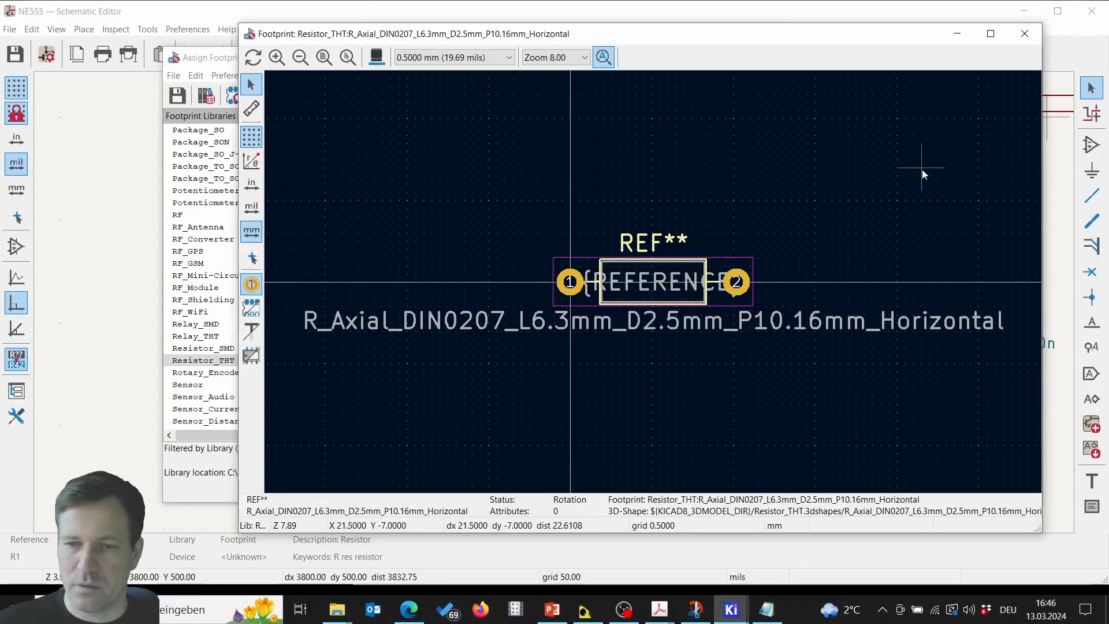
click(1022, 36)
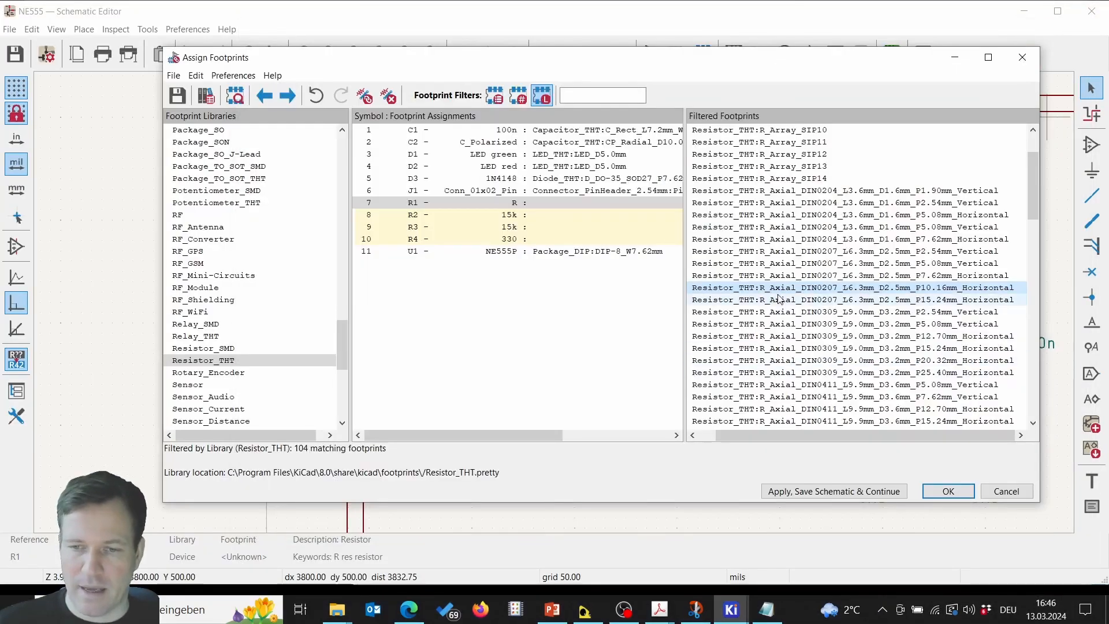
Assign R_Axial_DIN0207_L6.3mm_D2.5mm_P10.16mm_Horizontal to resistors R1 to R4, accept all footprint assignments, and save the schematic
double_click(781, 287)
double_click(781, 287)
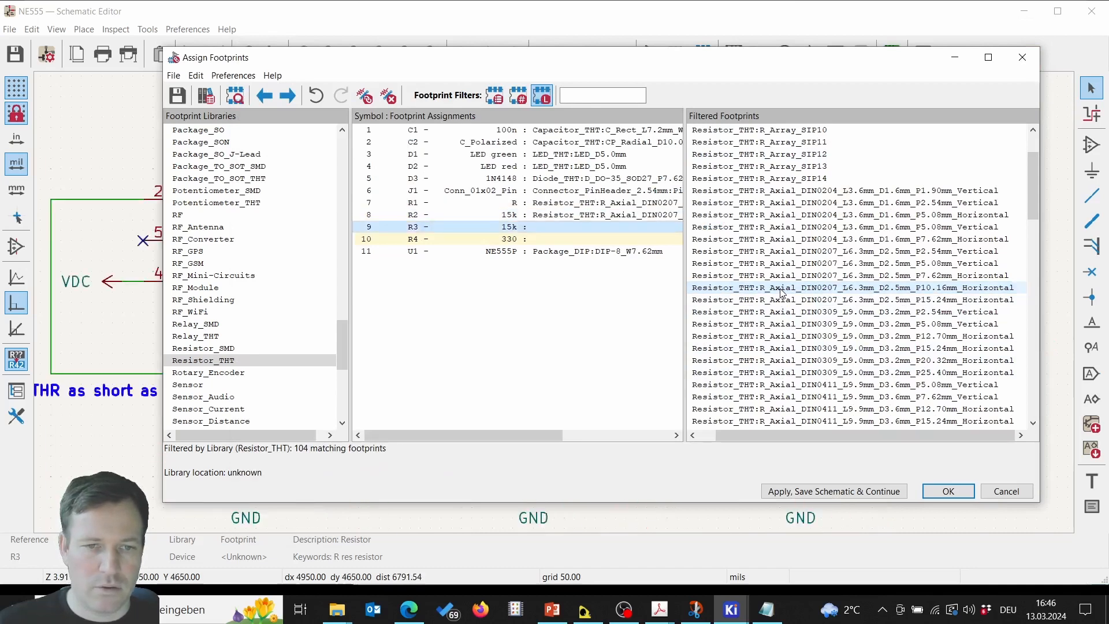
double_click(781, 287)
double_click(781, 287)
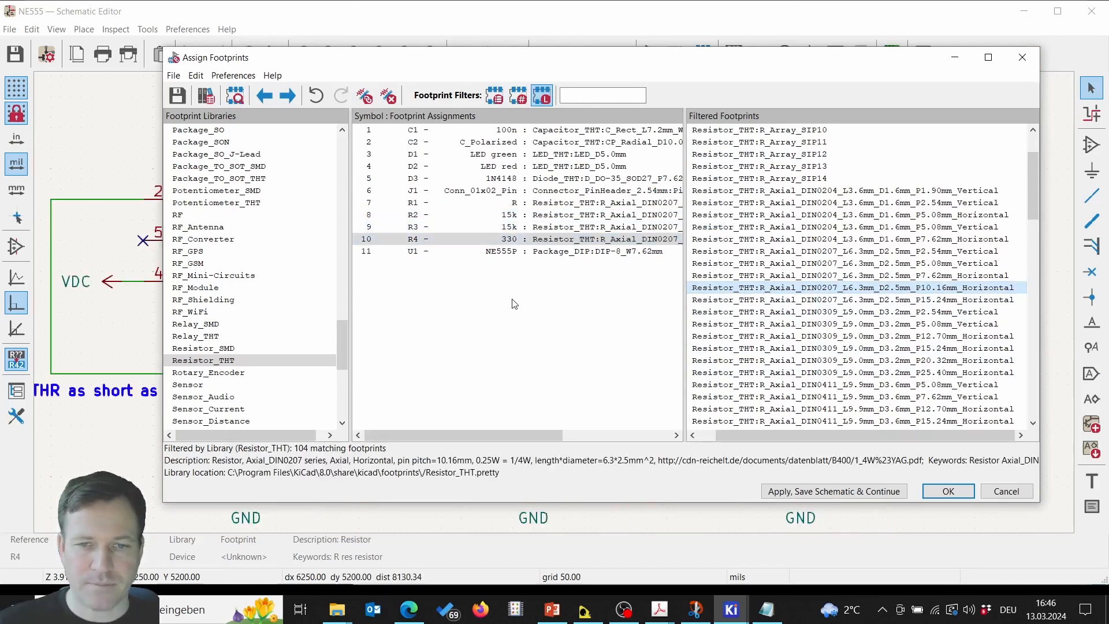
click(946, 492)
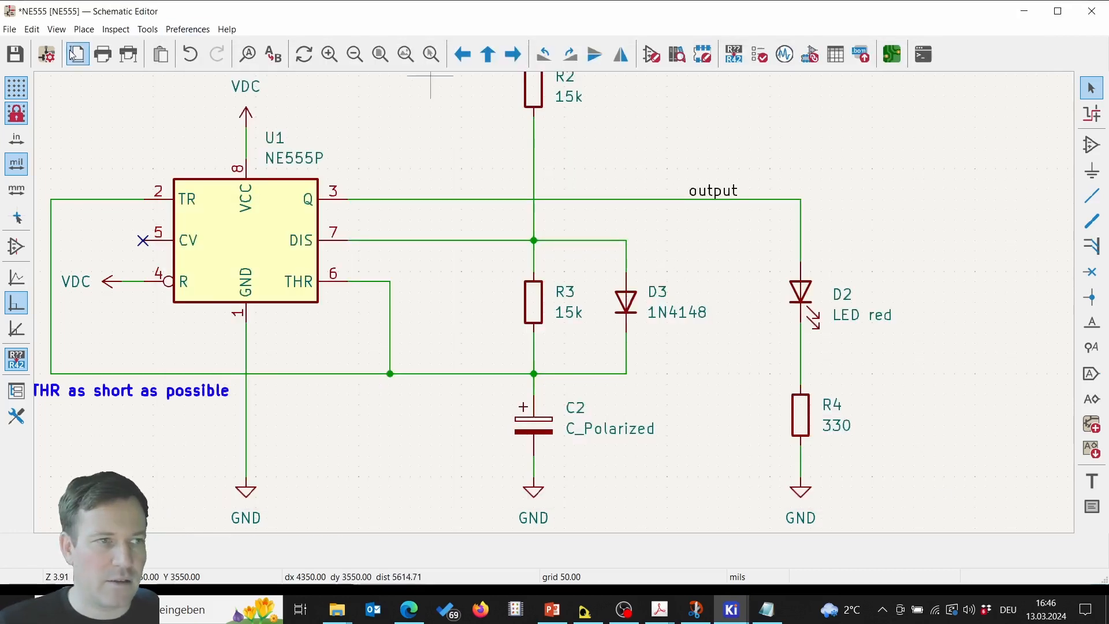
click(21, 56)
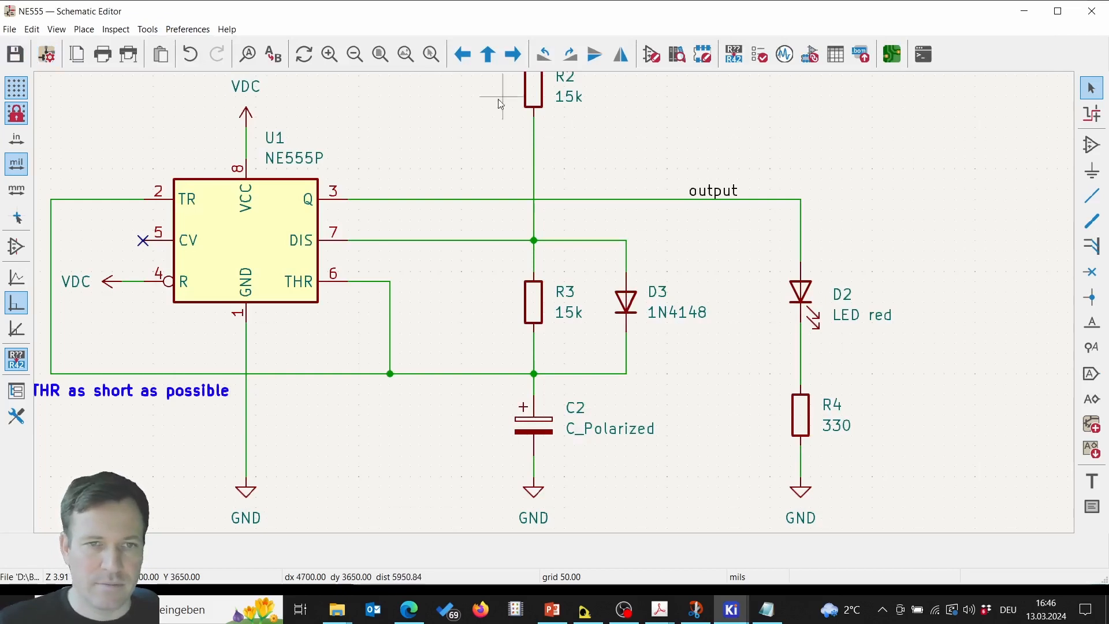
Open the bill of materials export for the schematic and check the format presets, keeping CSV
click(374, 56)
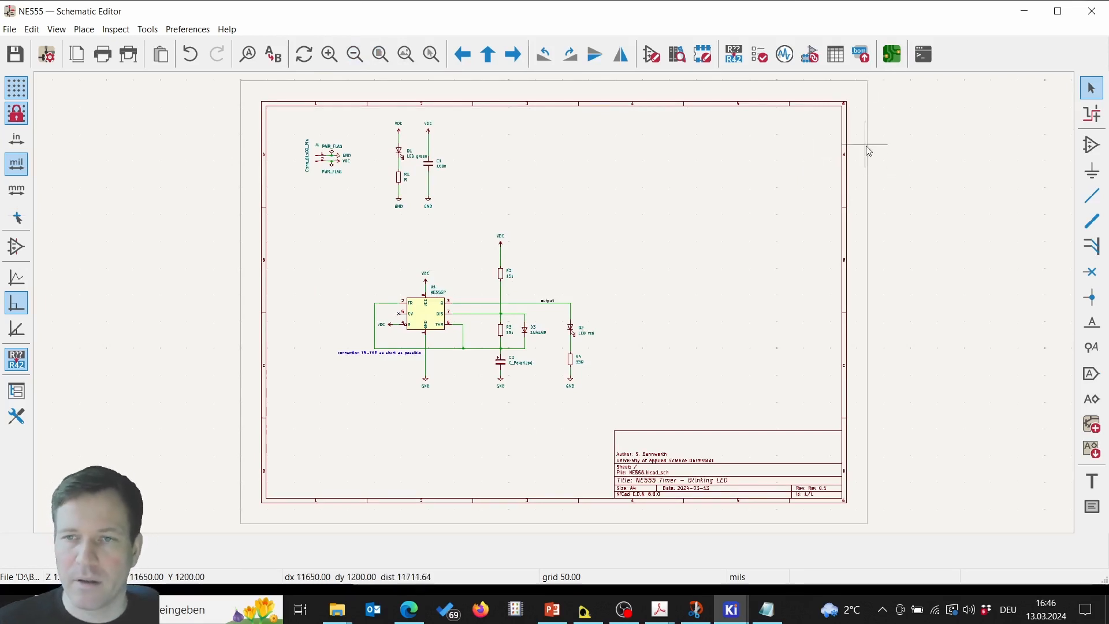
click(860, 60)
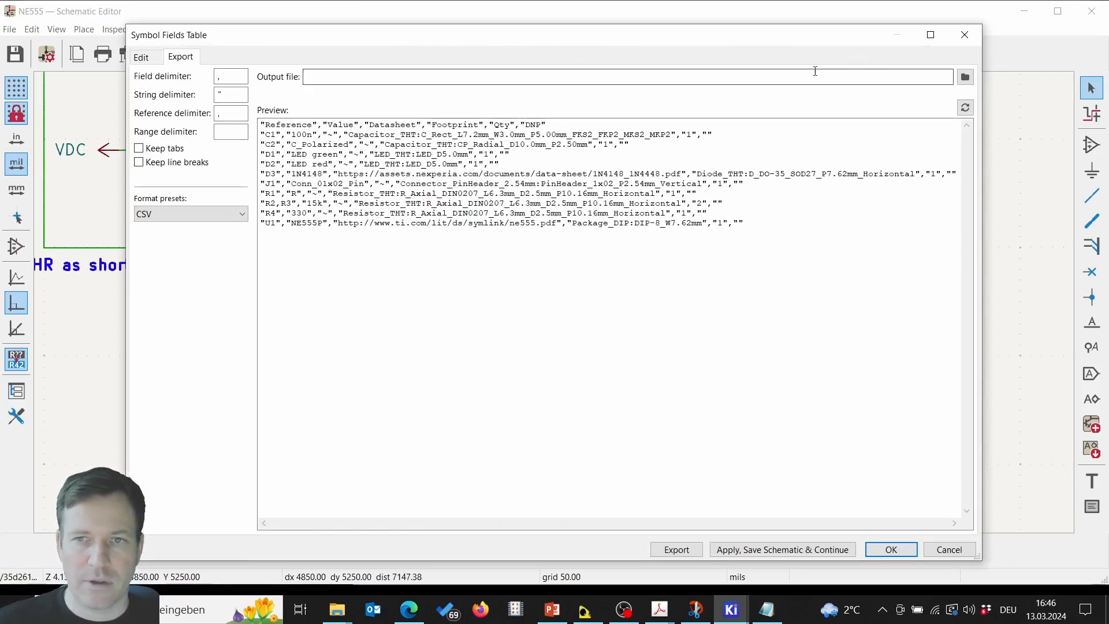
drag(784, 40, 872, 32)
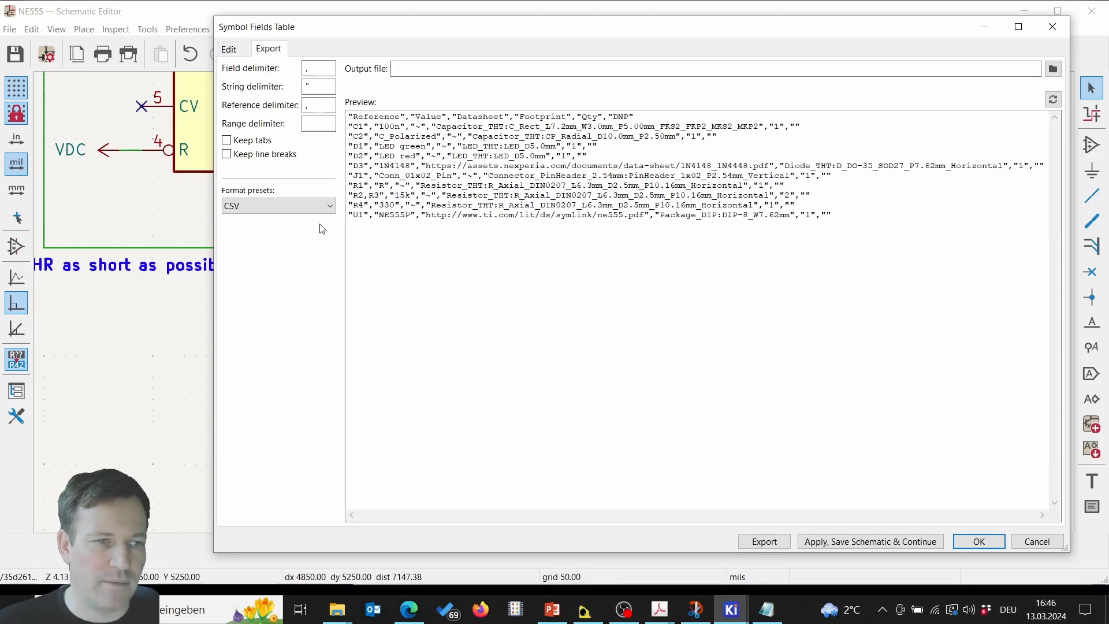
click(323, 208)
click(326, 183)
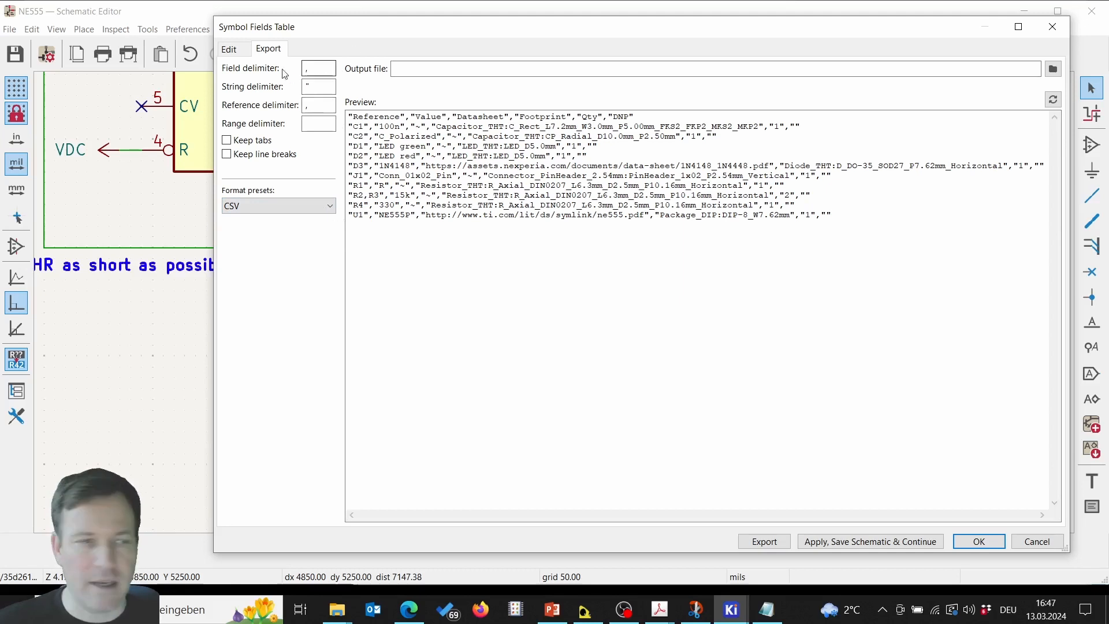
Group the bill of materials by Reference instead of Value and expand the C1, C2 group
click(239, 51)
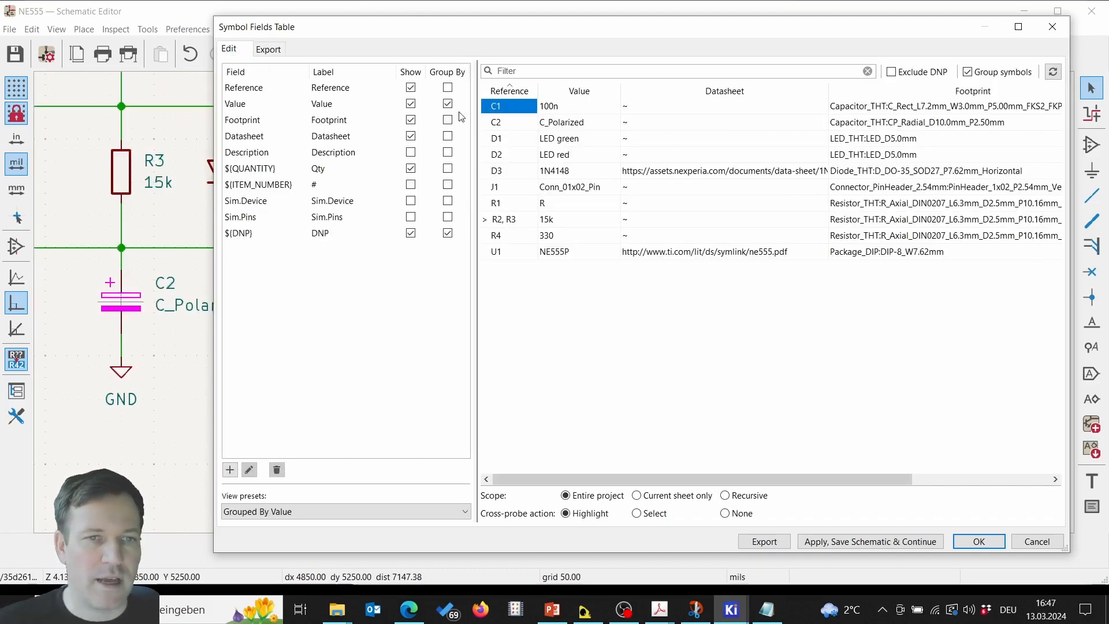
click(447, 87)
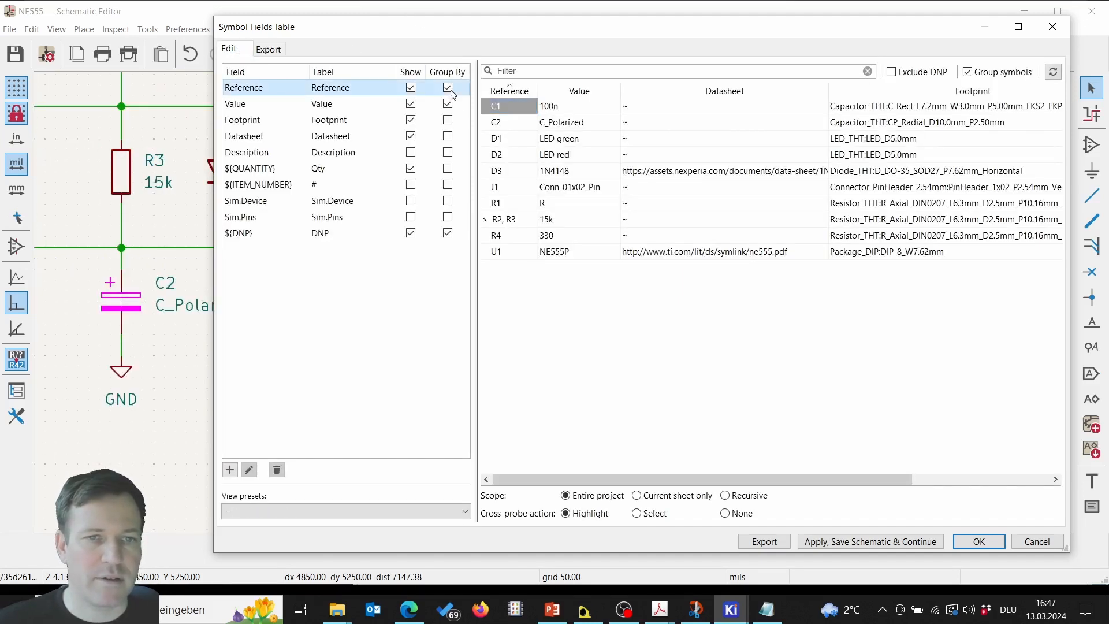
click(447, 103)
click(485, 107)
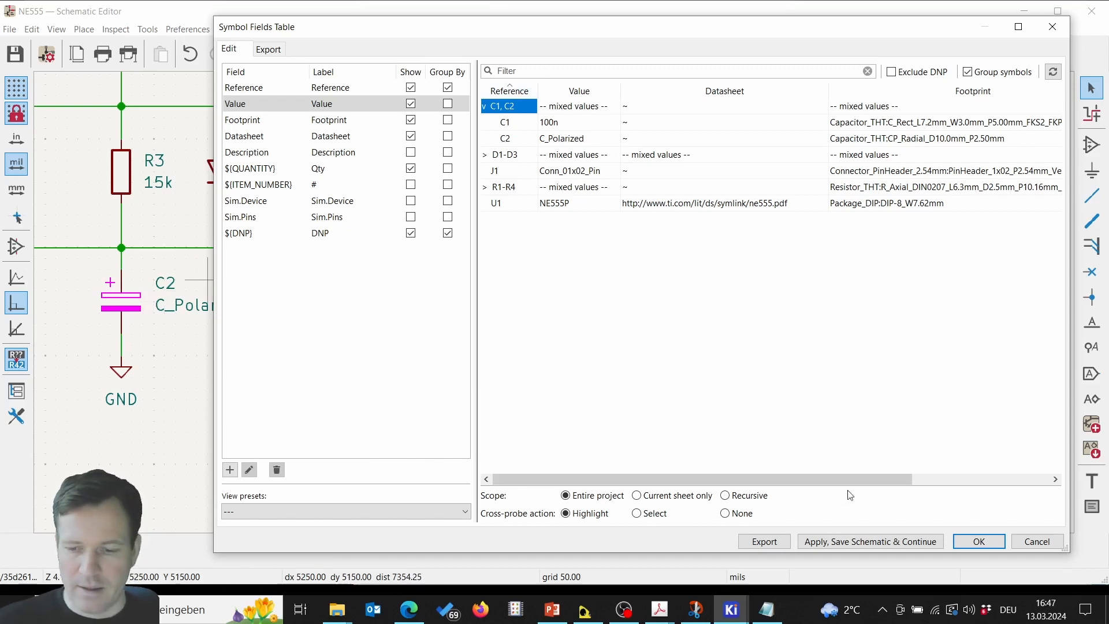
Set the output file name for the bill of materials export to NE555_BOM
click(779, 542)
click(731, 291)
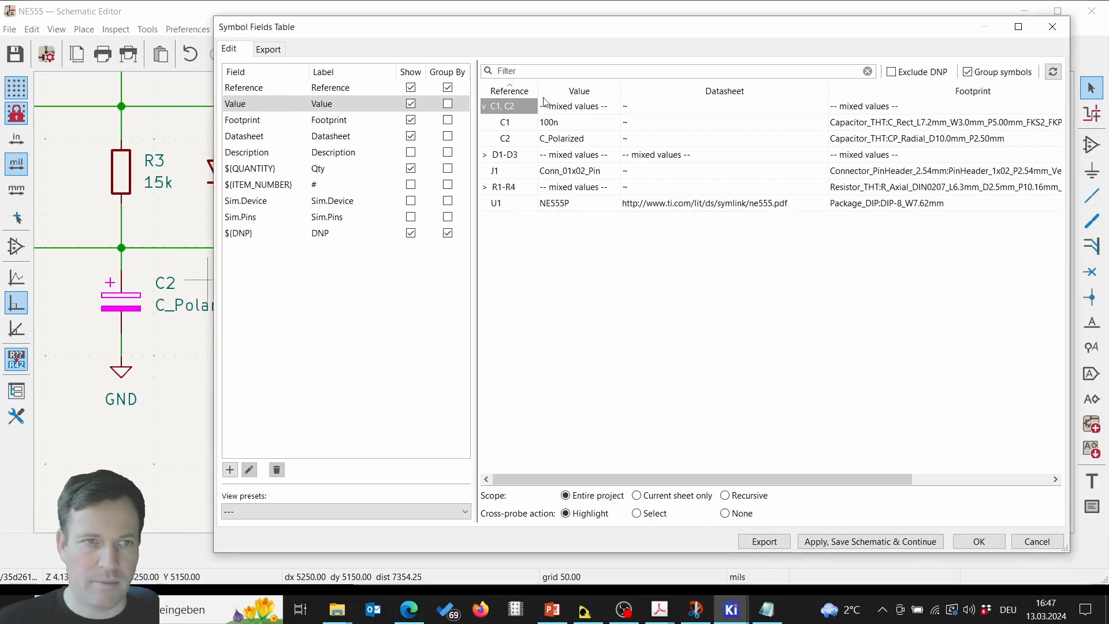
click(269, 49)
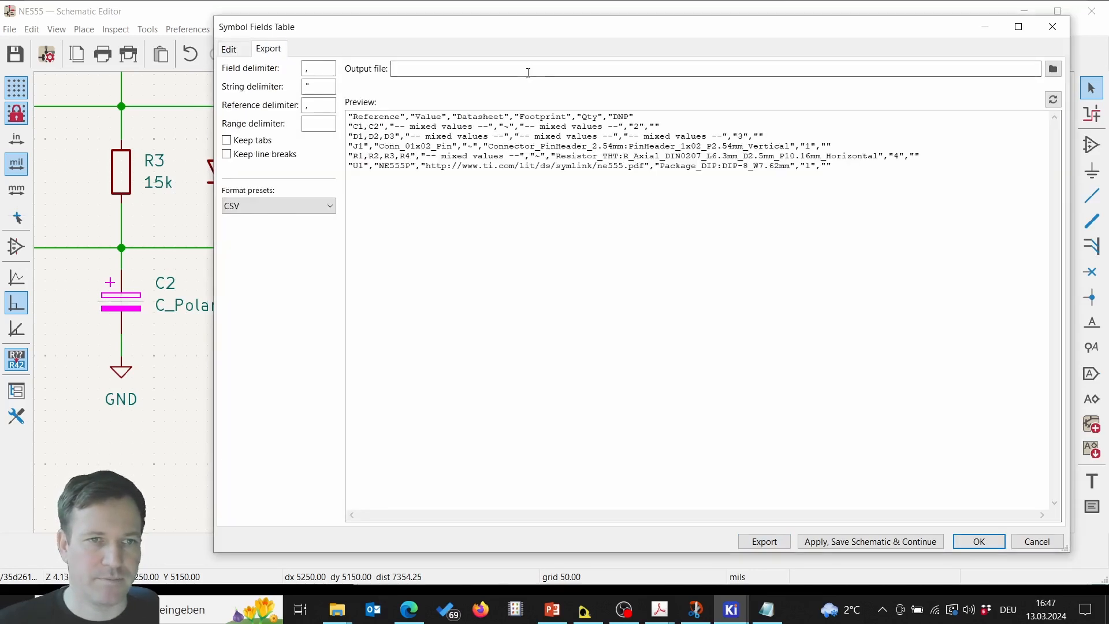
click(527, 70)
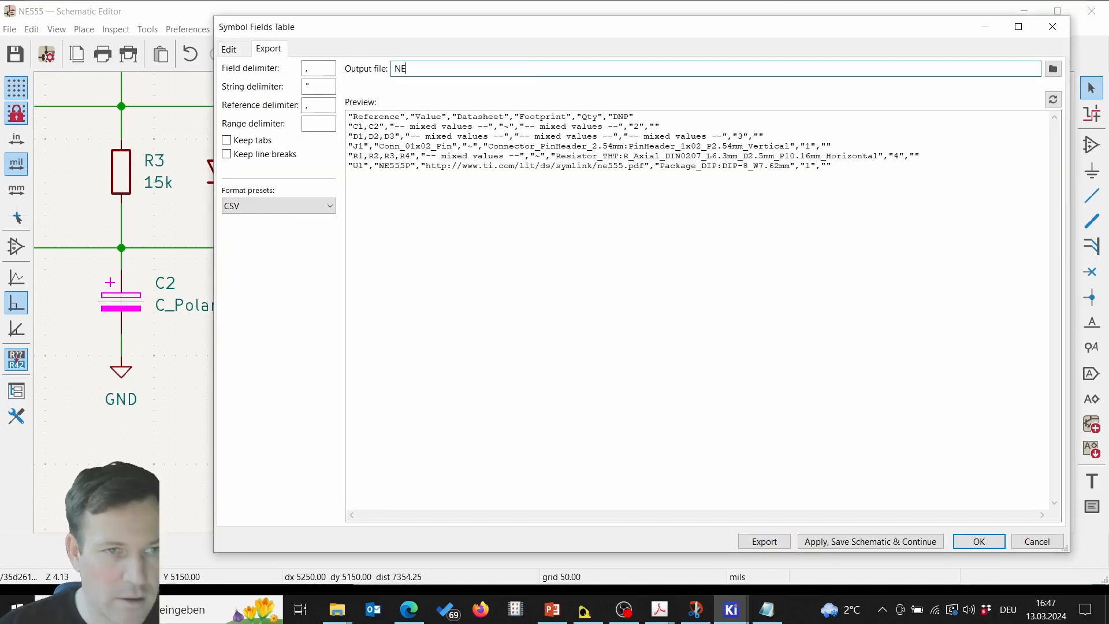
text(NE)
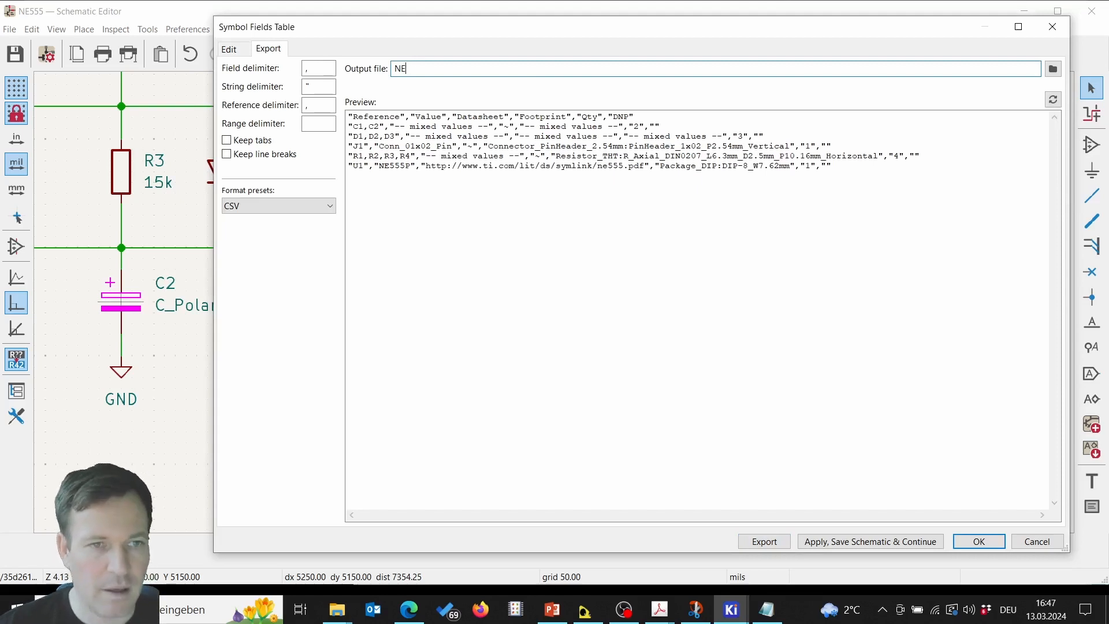
text(555_)
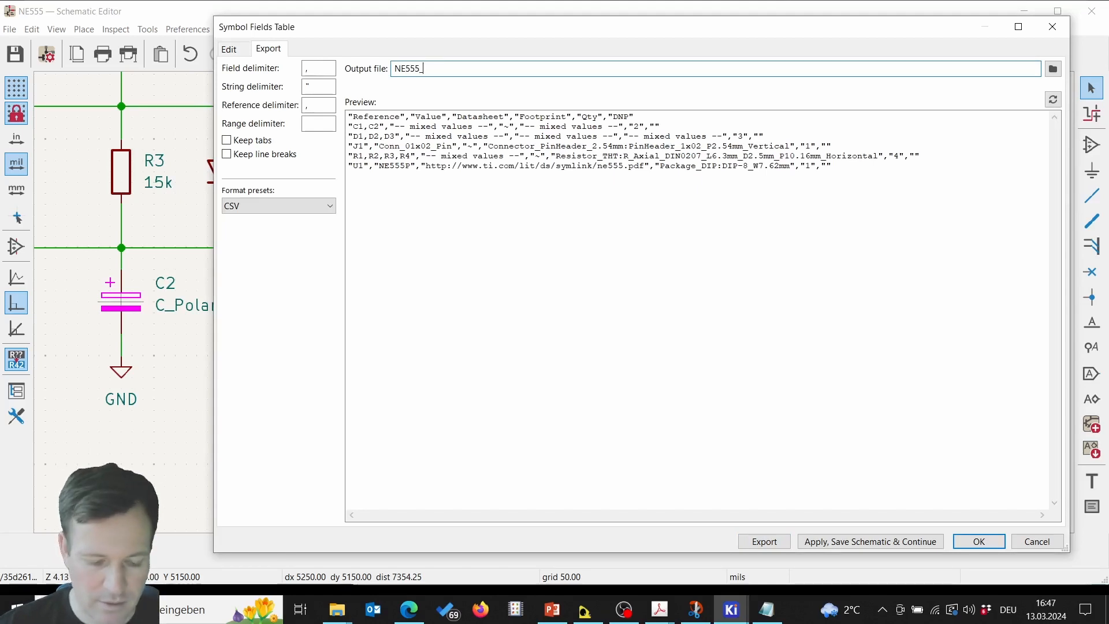
text(OM)
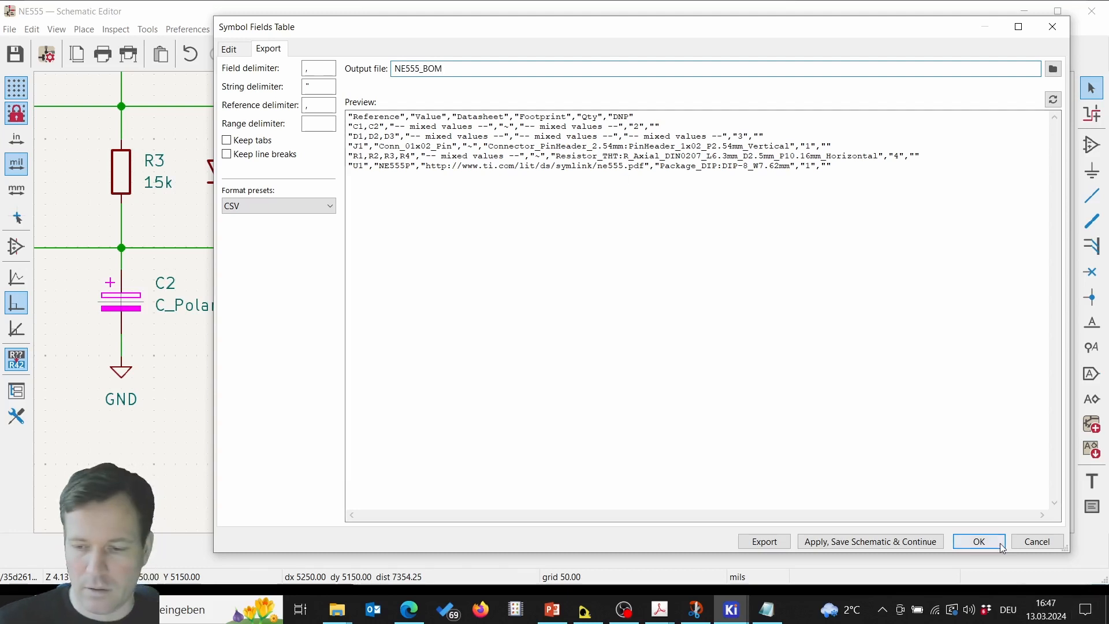
Export the bill of materials in CSV format and close the symbol fields table, accepting its settings
click(760, 544)
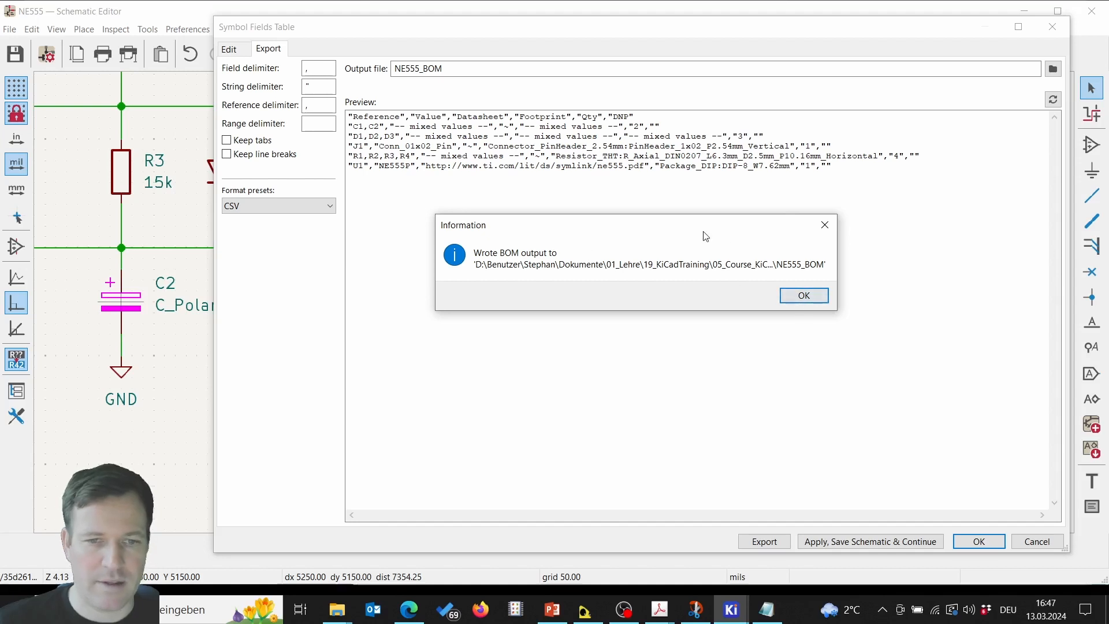
click(800, 295)
click(975, 543)
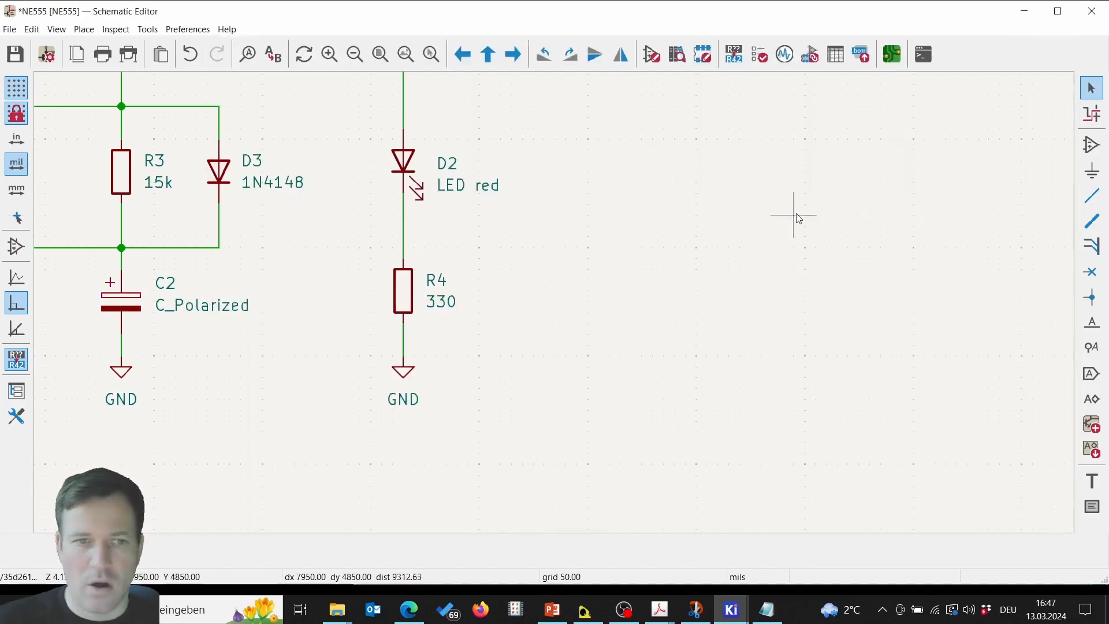
click(379, 54)
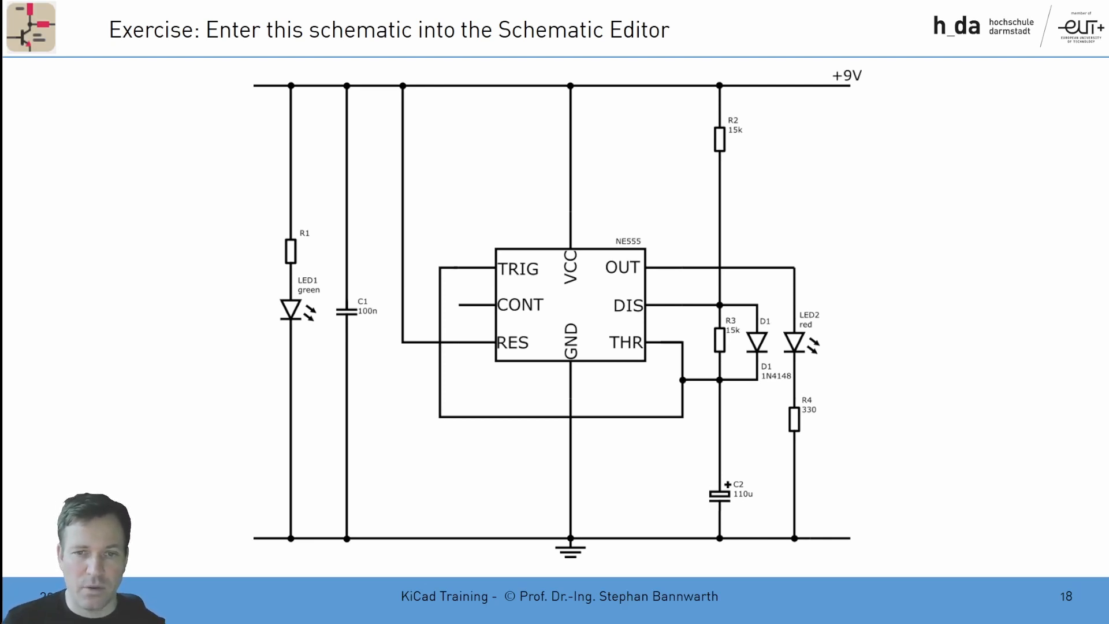
key(Right)
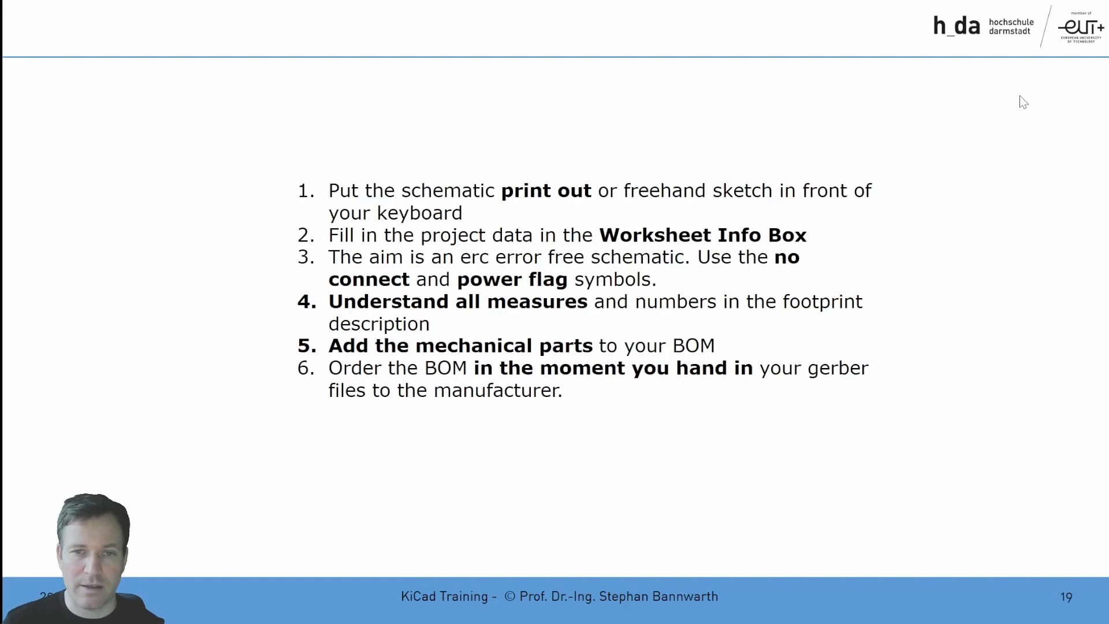